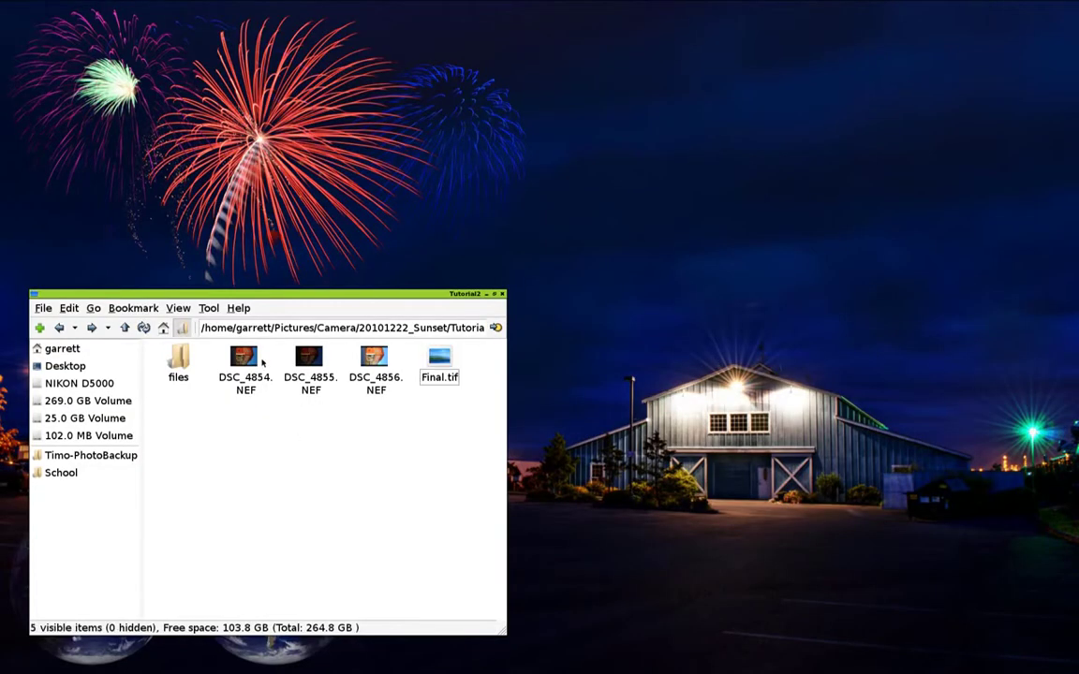
- Browse the three NEF exposures and Final.tif in the Tutorial2 folder
left_click(256, 368)
left_click(374, 370, "shift")
left_click(333, 460)
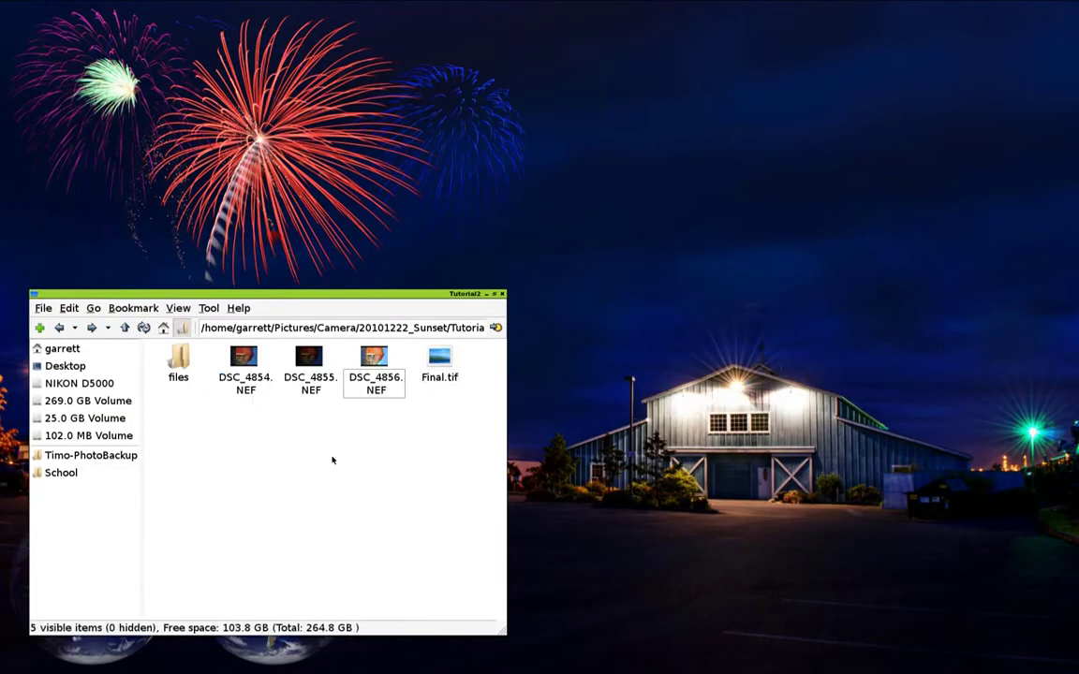
key("Right")
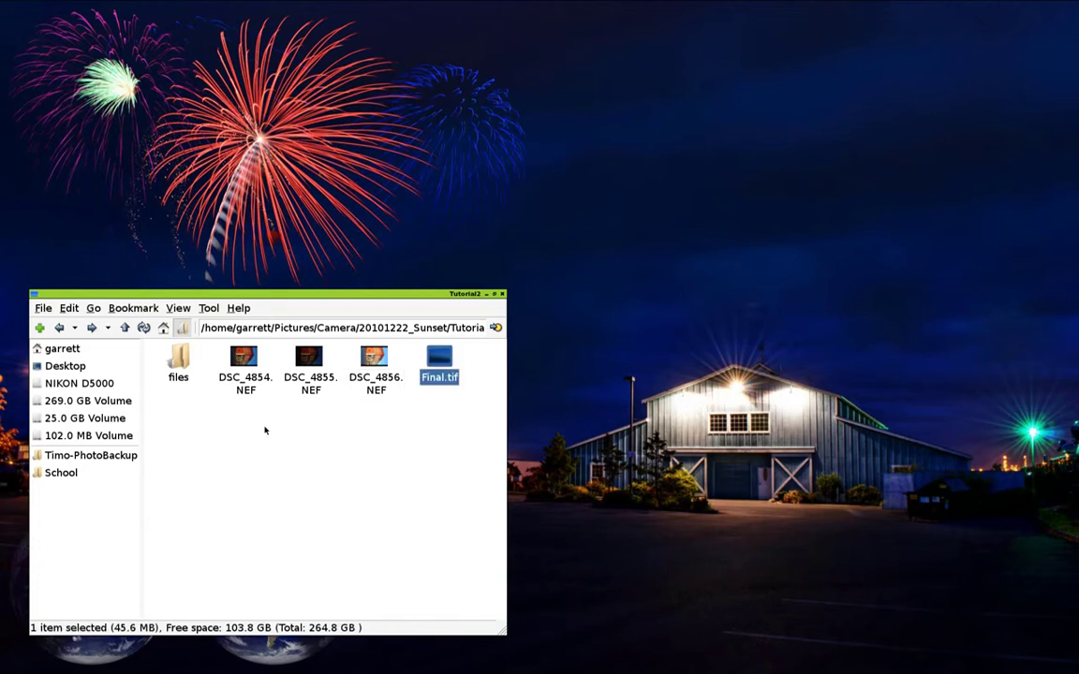
key("Left")
key("Left")
key("Left")
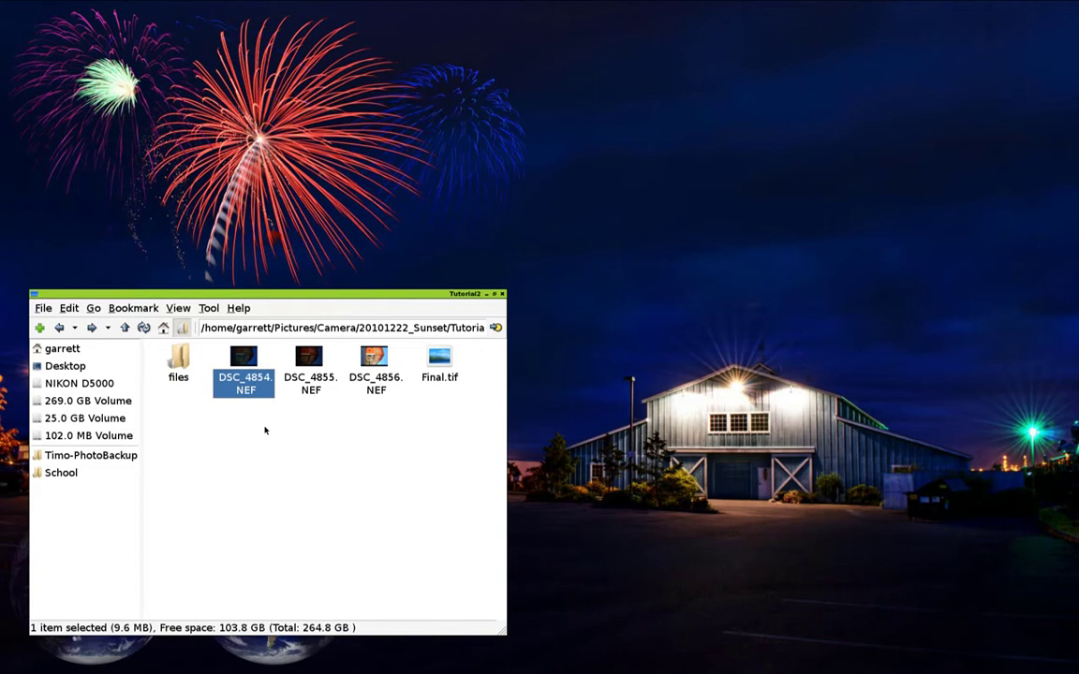
key("Right")
key("Right")
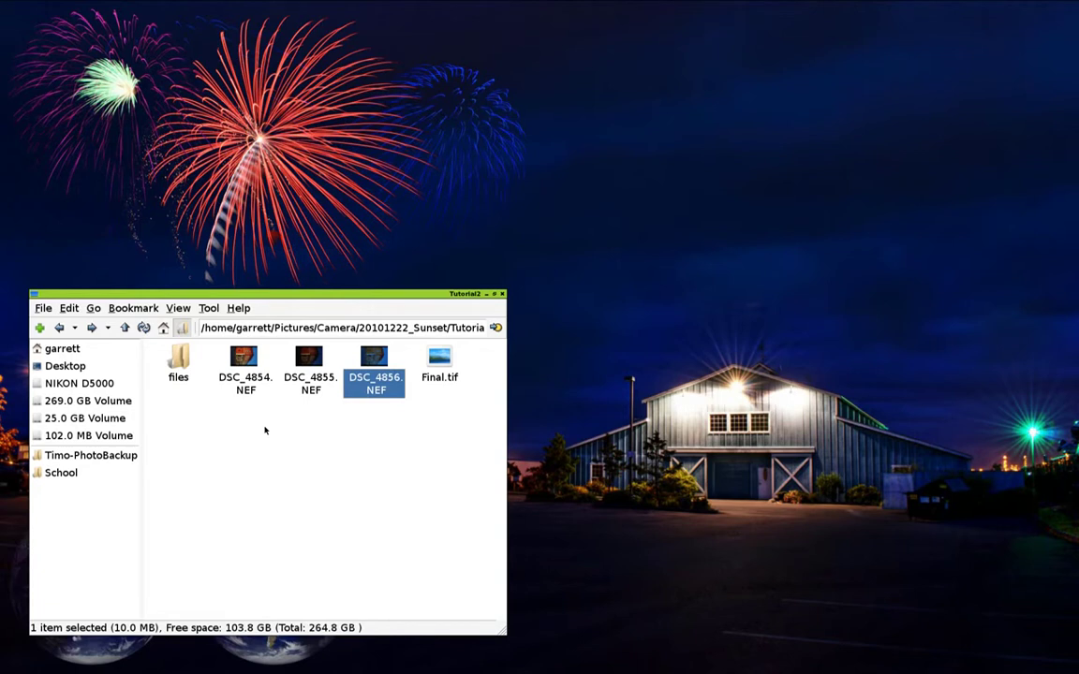
left_click(265, 431)
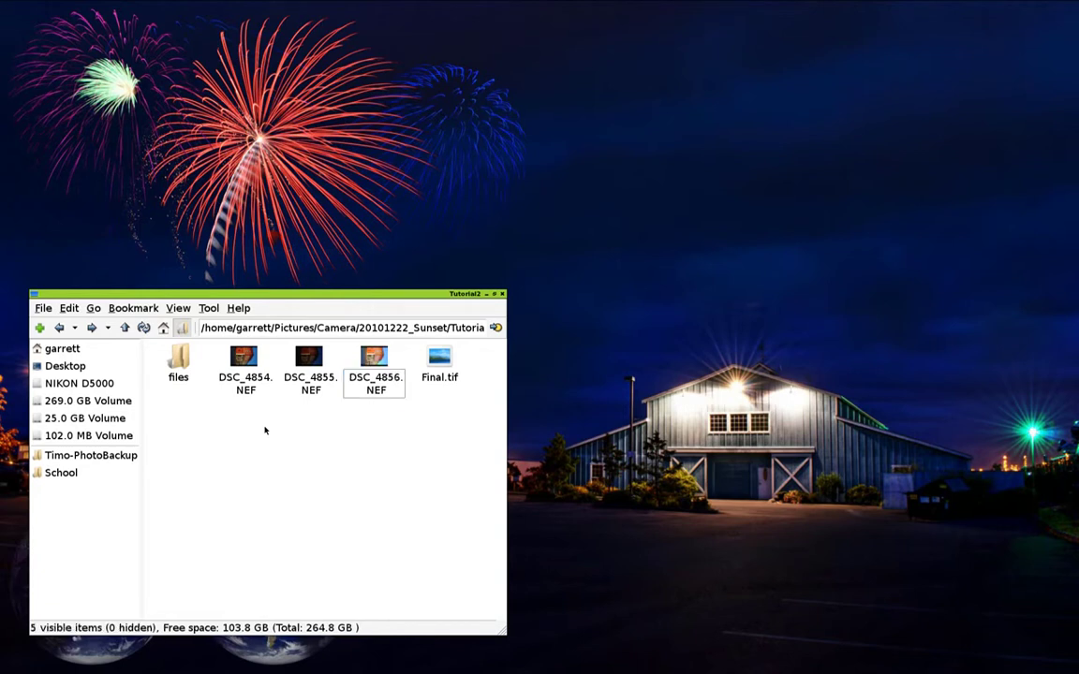
- Draft '/scripts/hdr -a -ed 2 -d files *.NEF' in a new terminal, then cancel it and close the terminal
key("F4")
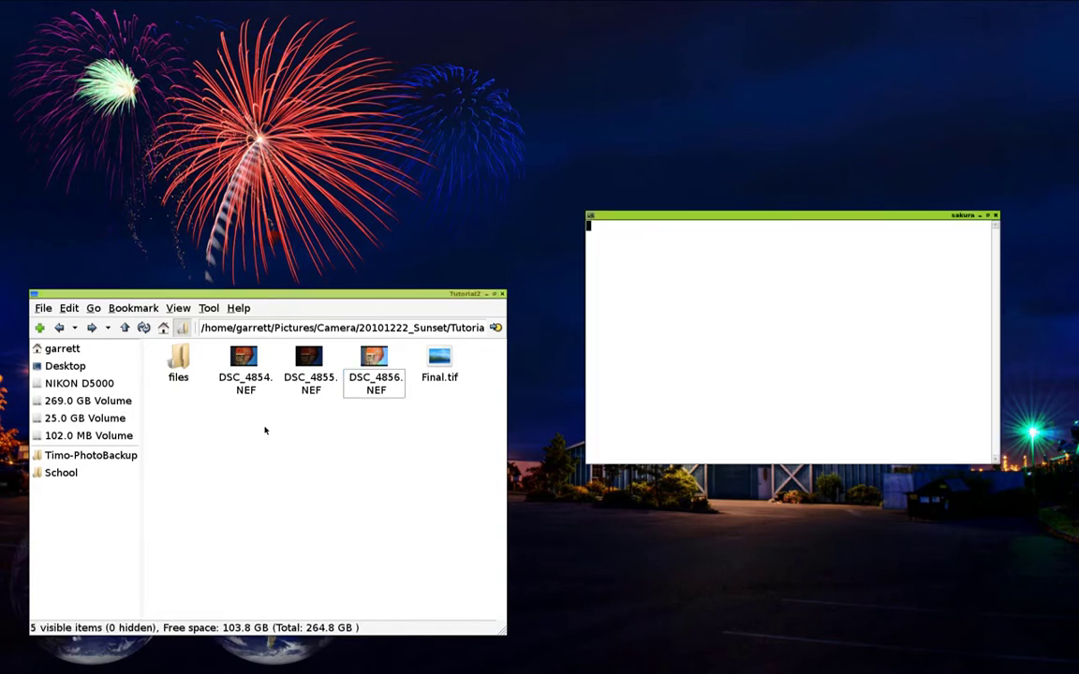
type("/scripts/hdr -a -ed 2 -d files *.NEF")
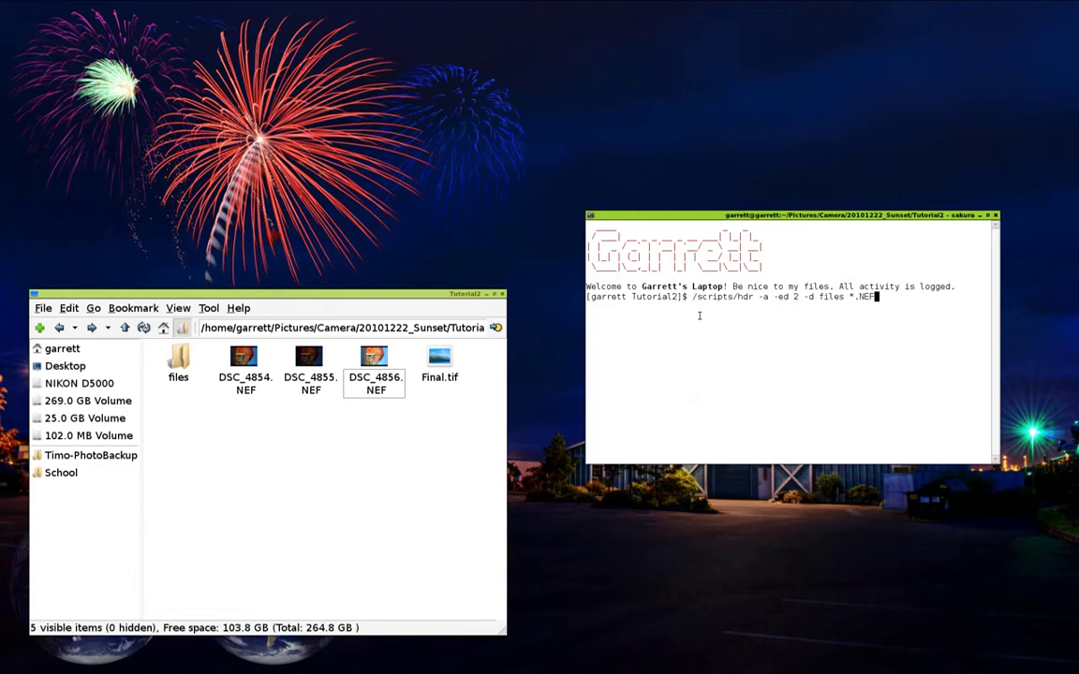
double_click(694, 297)
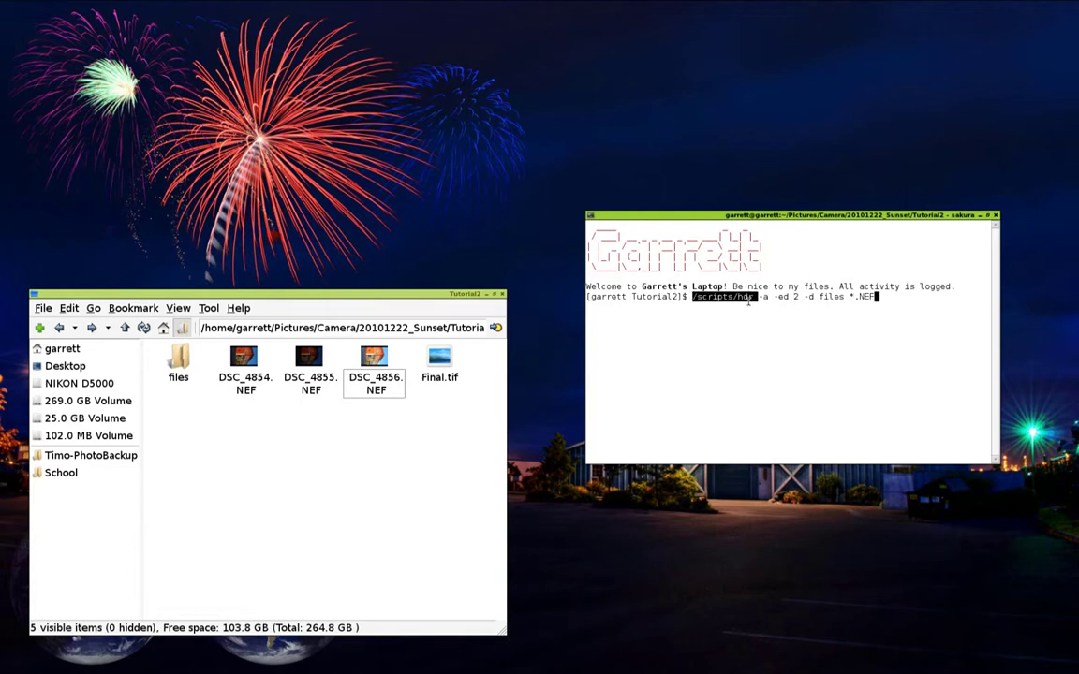
left_click(762, 325)
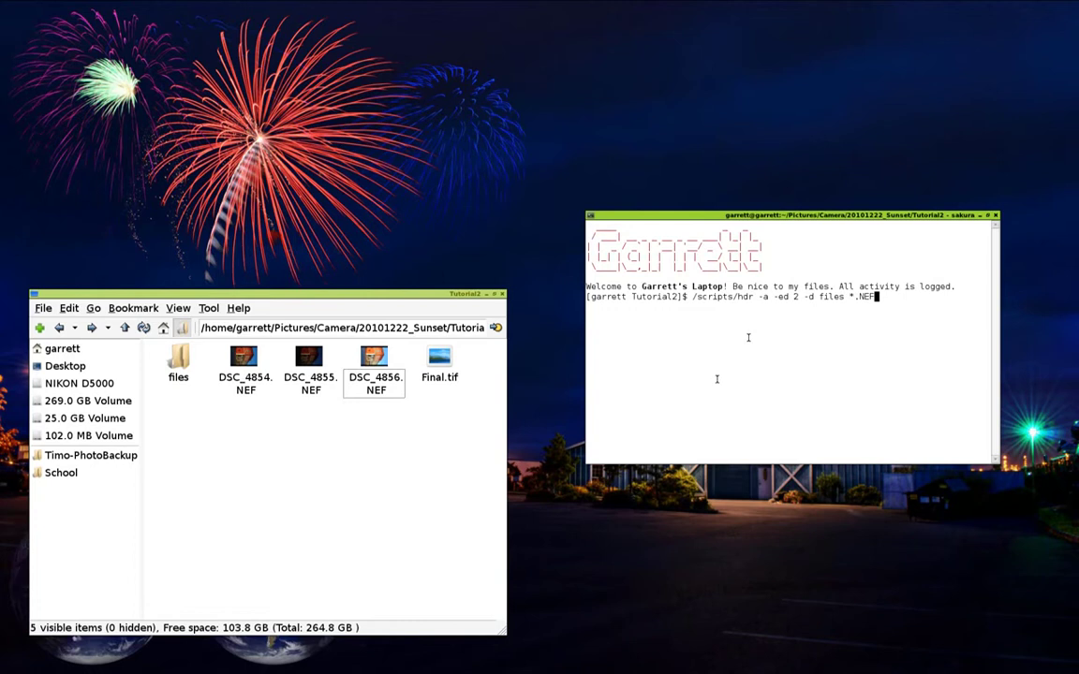
key("ctrl+c")
key("ctrl+d")
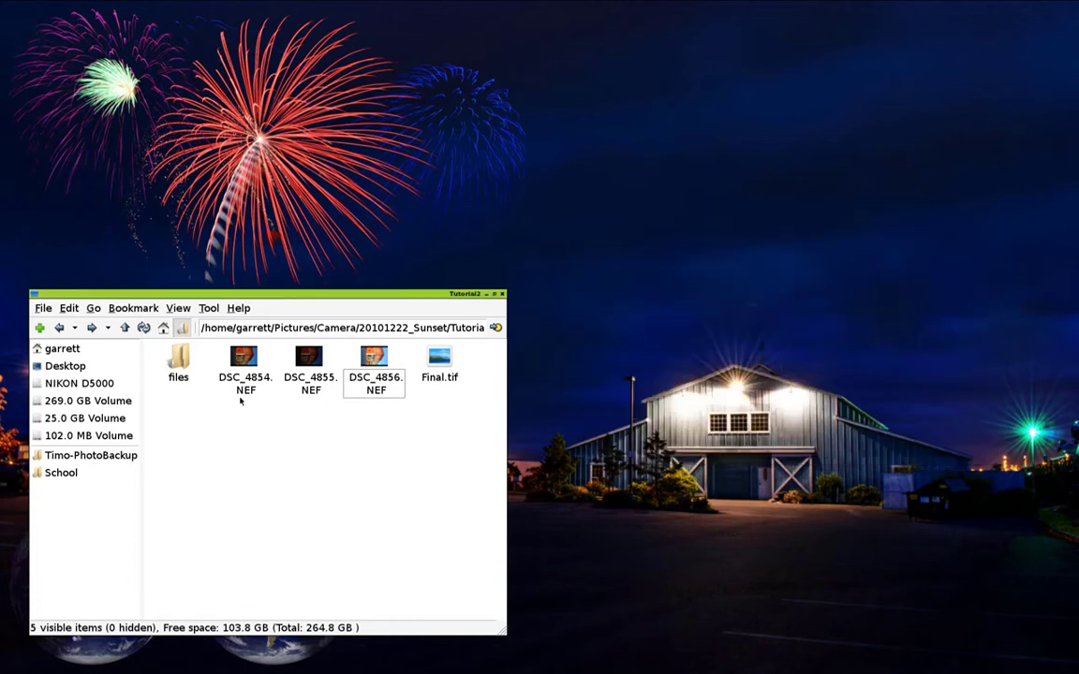
- From the files folder, view theexr.png and fattalexr.png in two image viewers
double_click(178, 364)
double_click(243, 363)
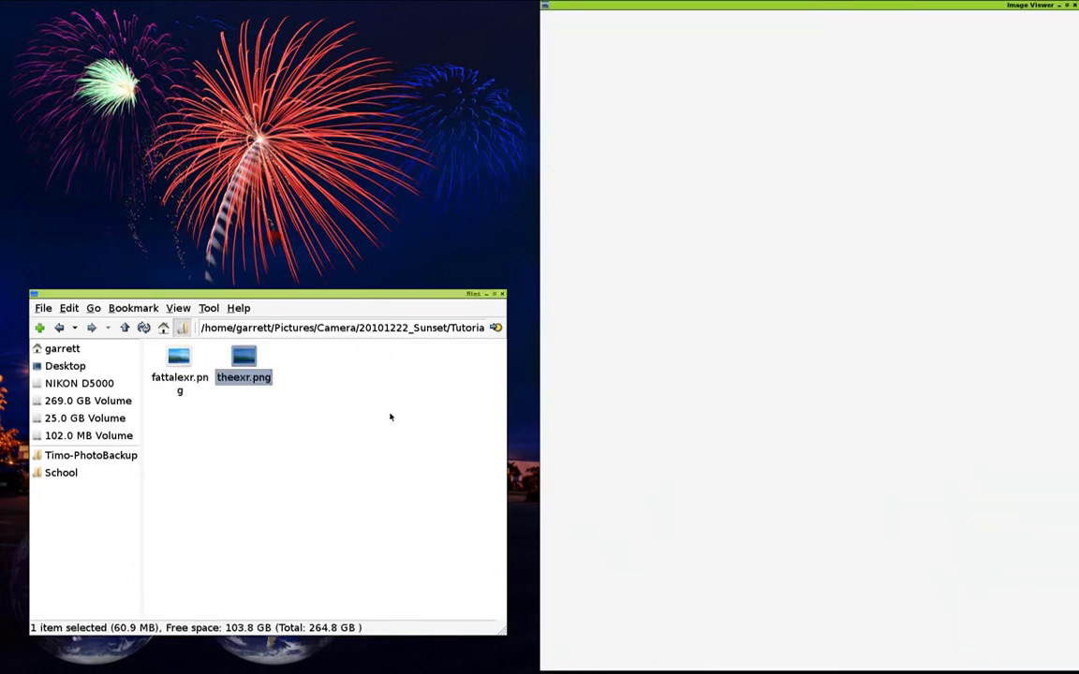
double_click(178, 363)
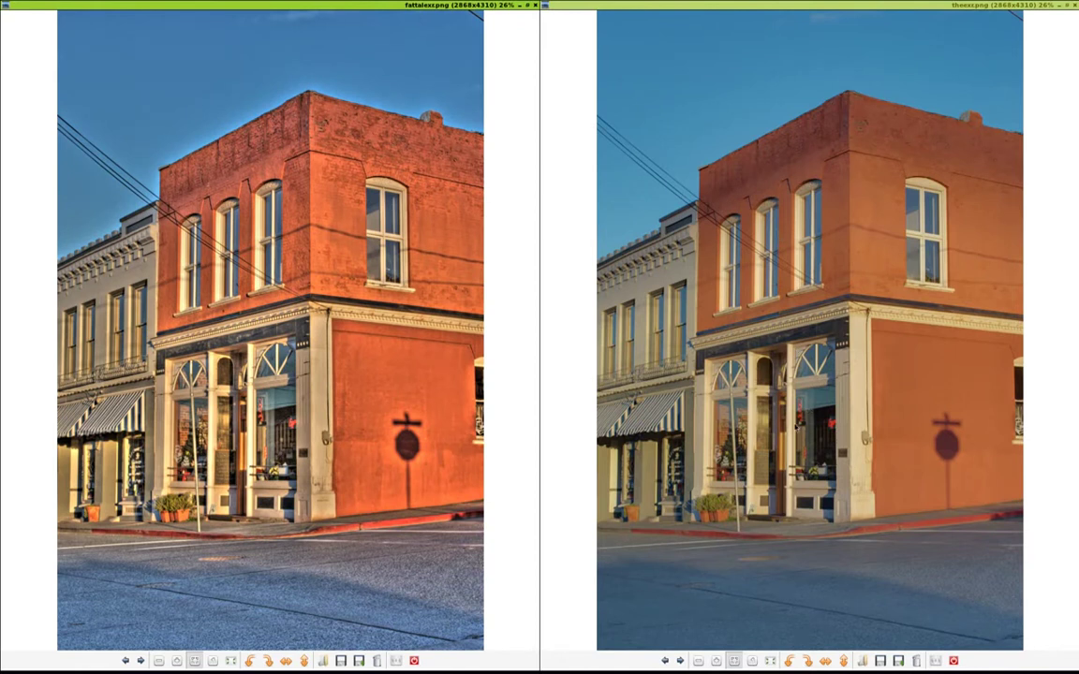
- Compare the two images at several zoom levels, then close both viewers
key("plus")
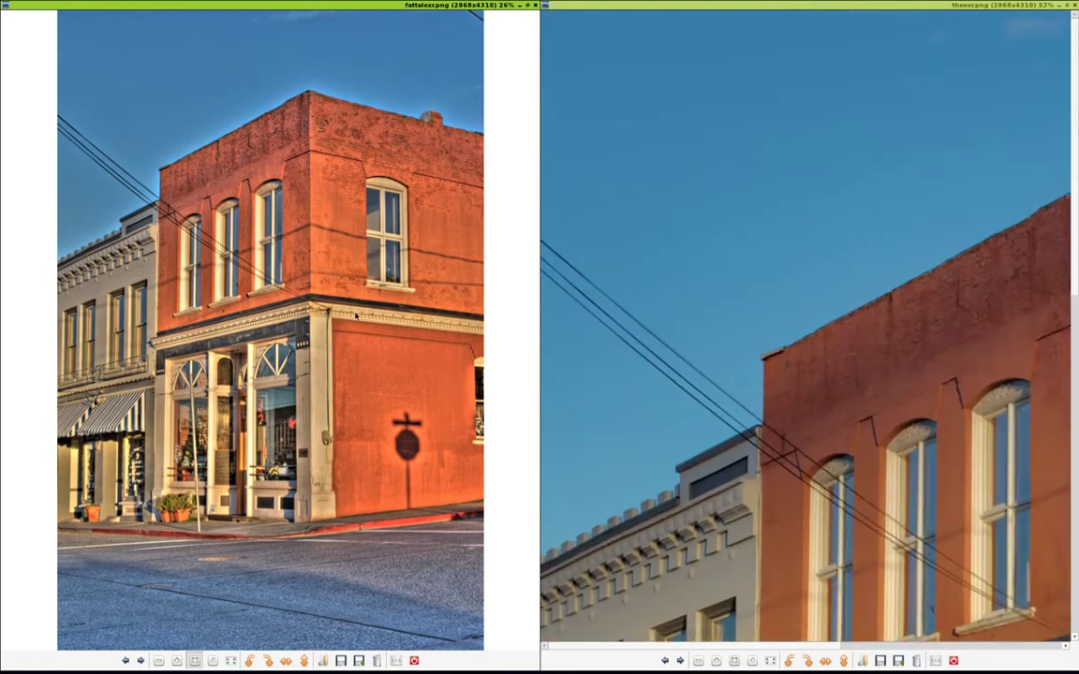
key("plus")
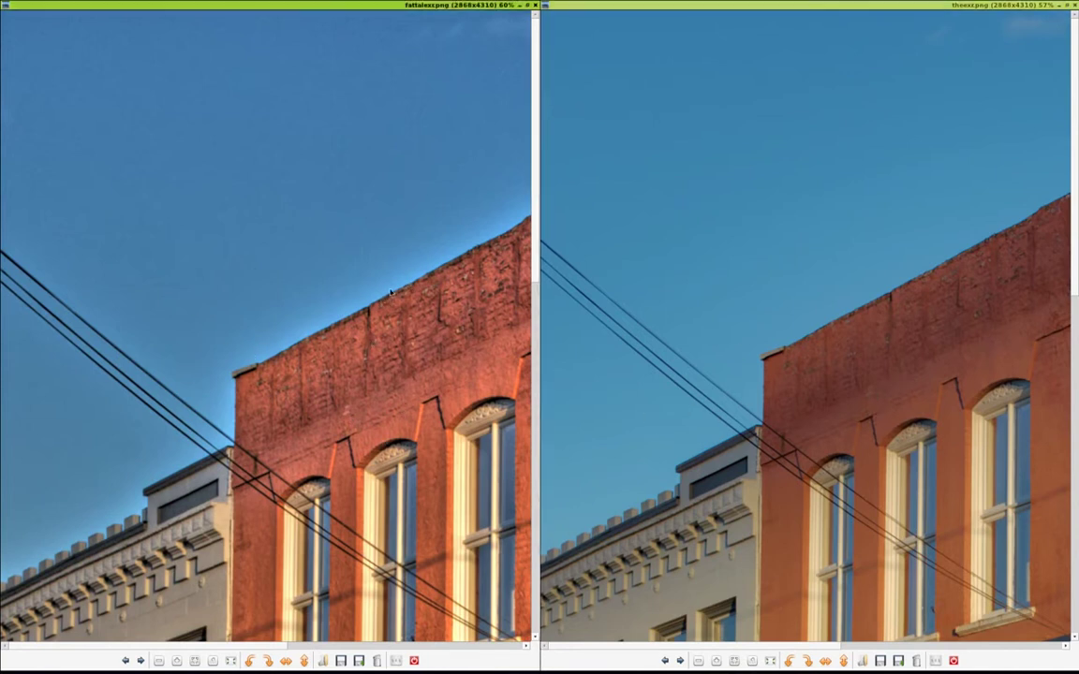
scroll(334, 465, "down", 3)
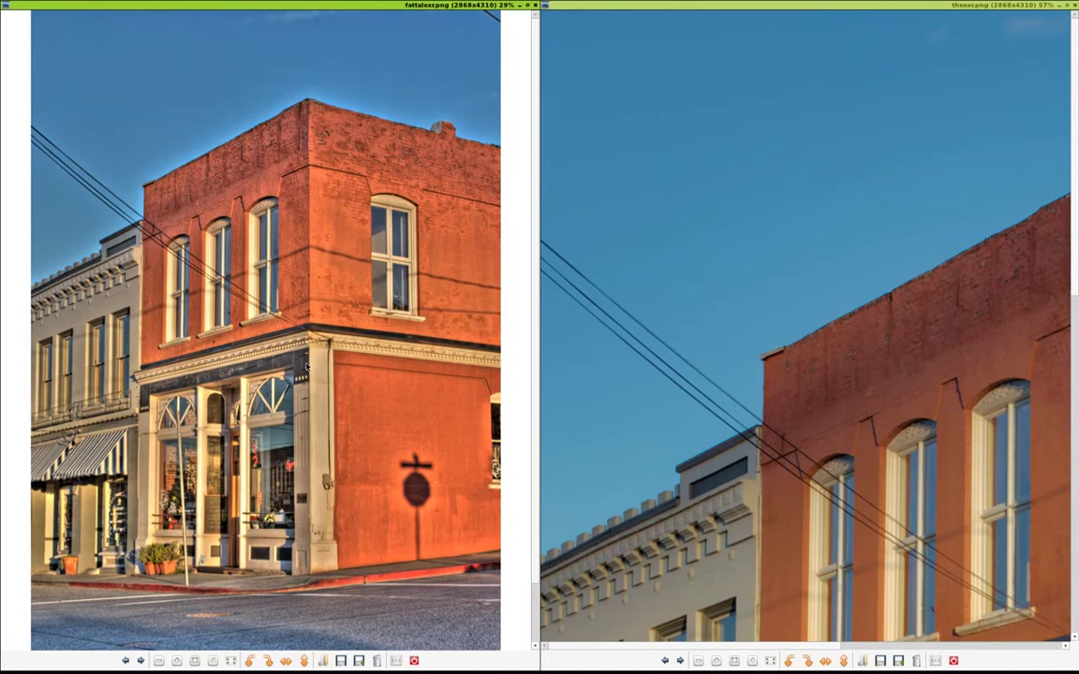
scroll(307, 366, "down", 1)
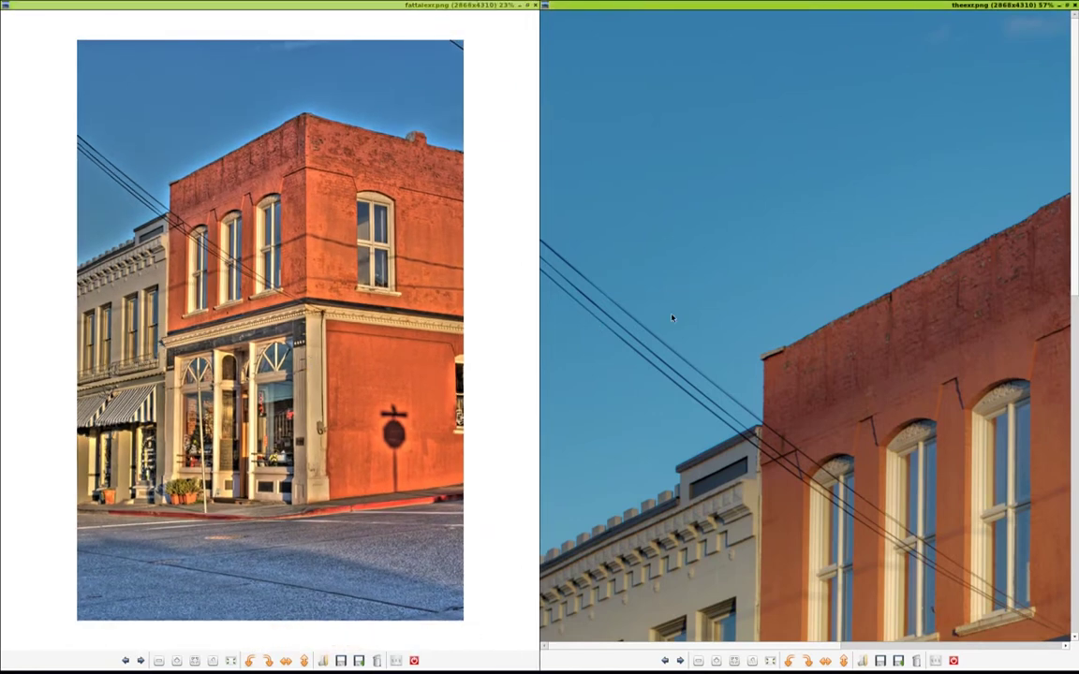
scroll(666, 365, "down", 1)
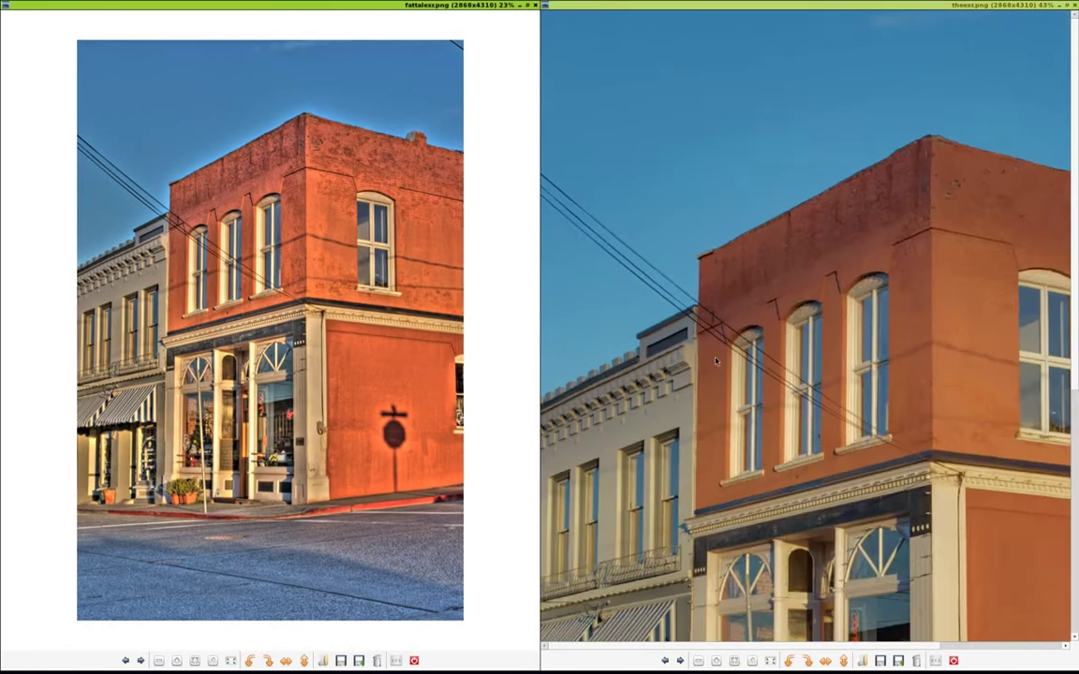
scroll(666, 366, "down", 4)
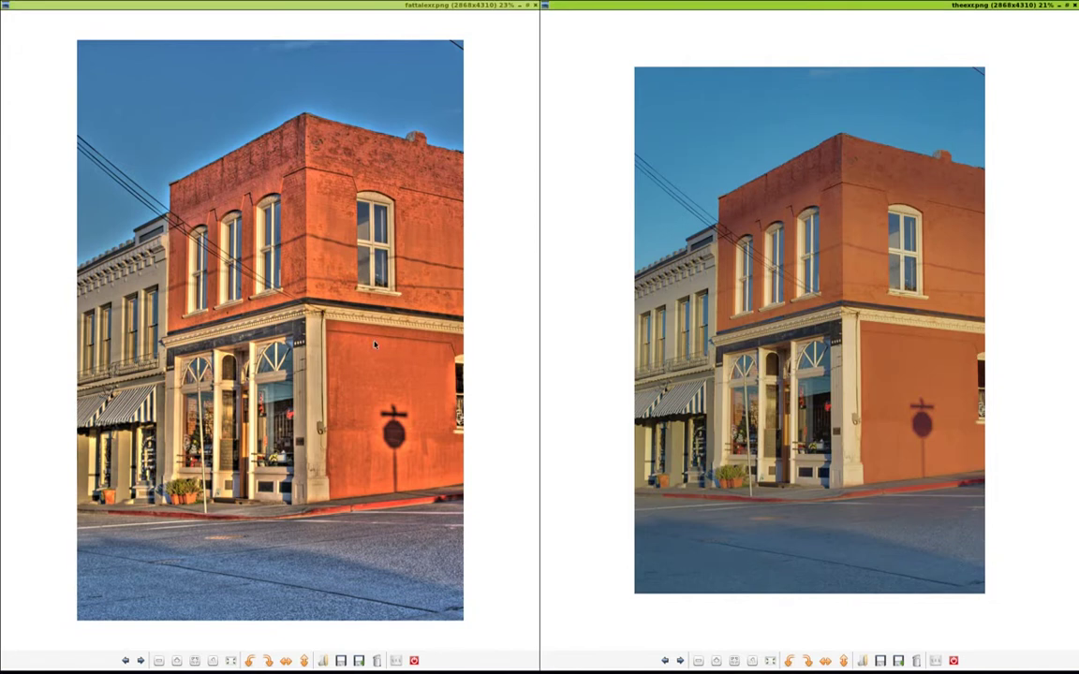
key("Escape")
key("Escape")
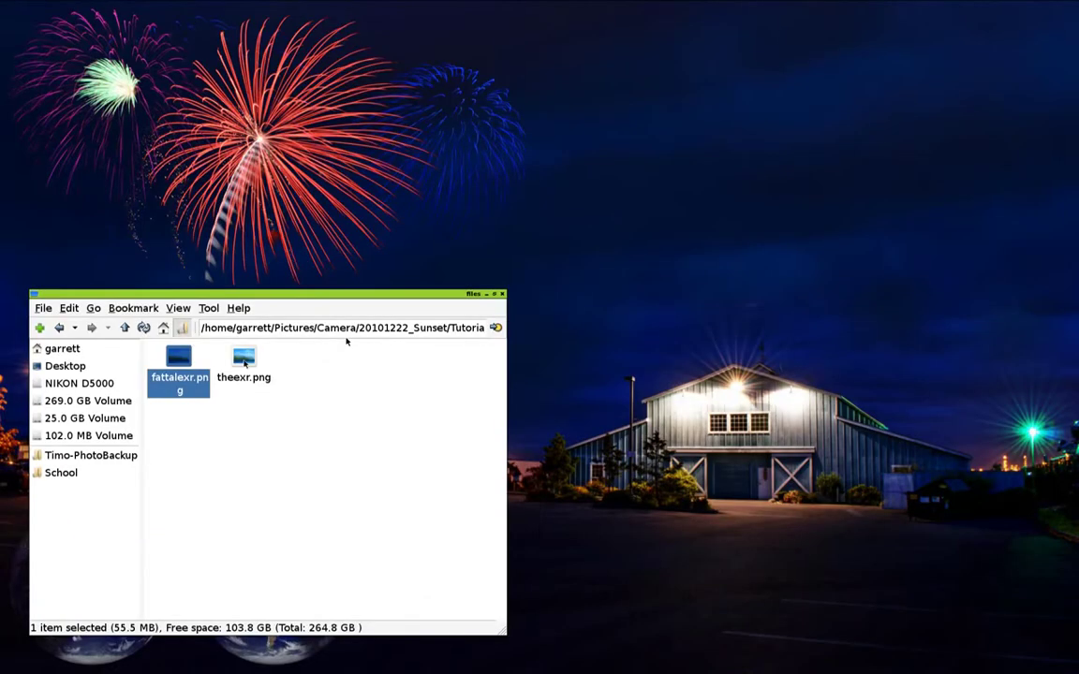
- Open theexr.png in GIMP and drag fattalexr.png onto its canvas as a second layer
left_click(244, 362)
right_click(243, 363)
mouse_move(440, 53)
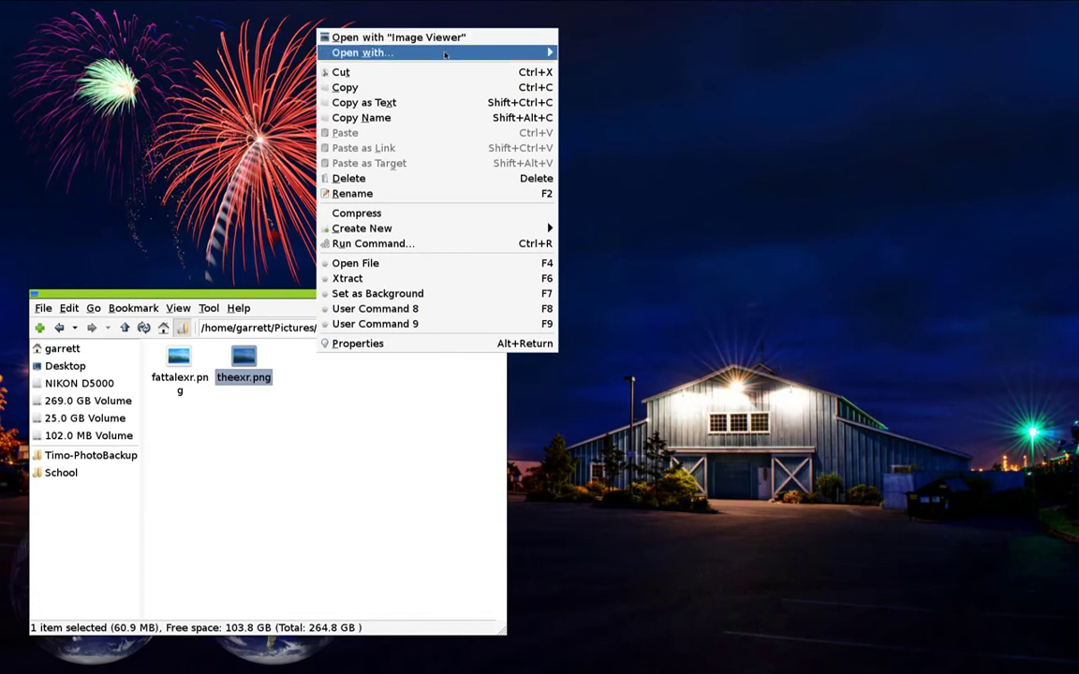
left_click(613, 101)
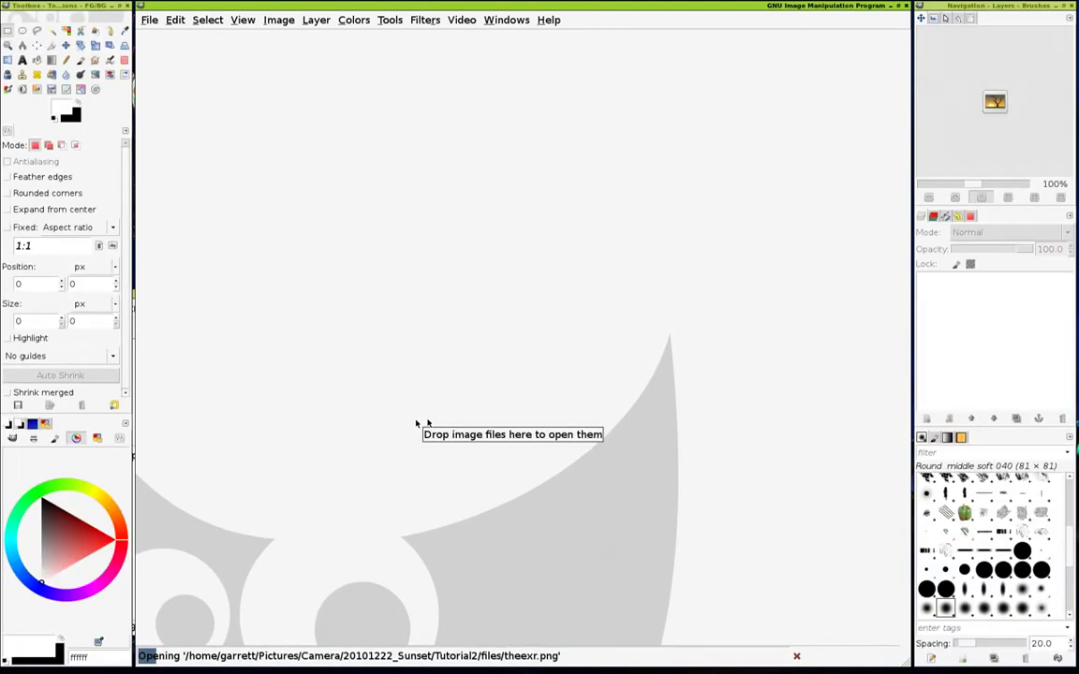
key("alt+Tab")
key("alt+Tab")
key("alt+Tab")
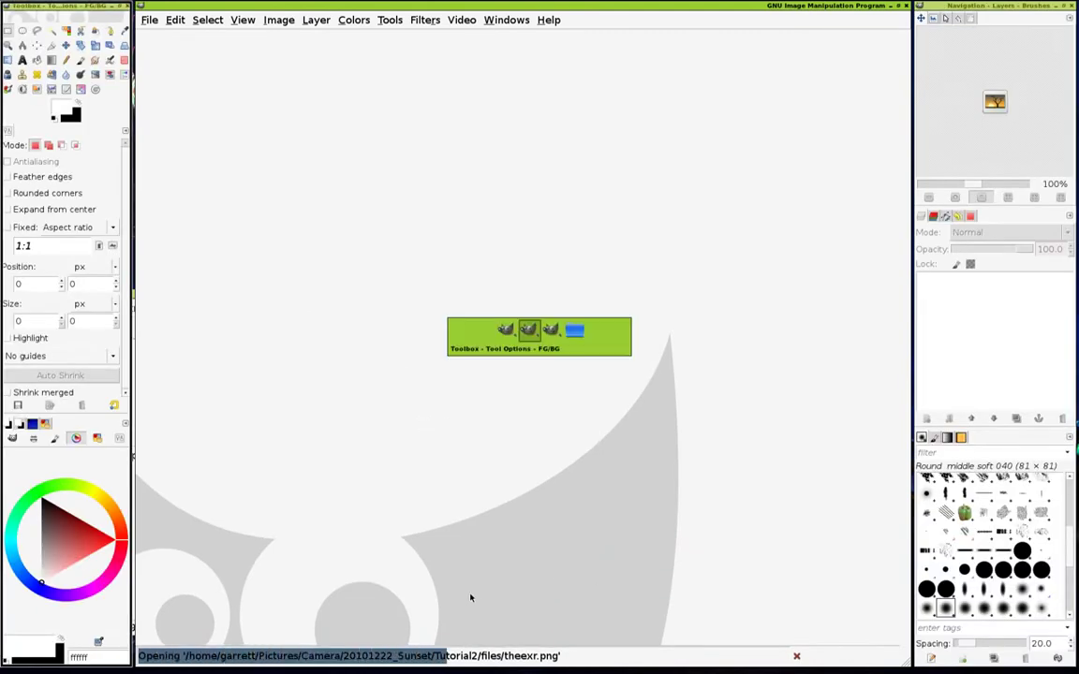
left_click(291, 452)
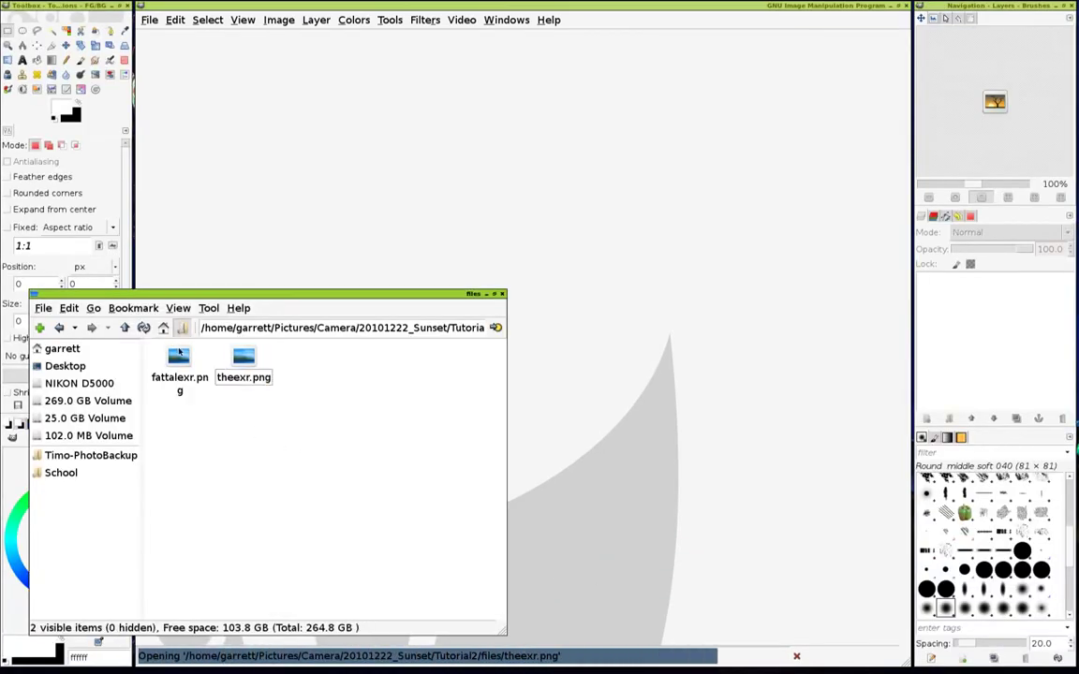
left_click_drag(178, 361, 496, 246)
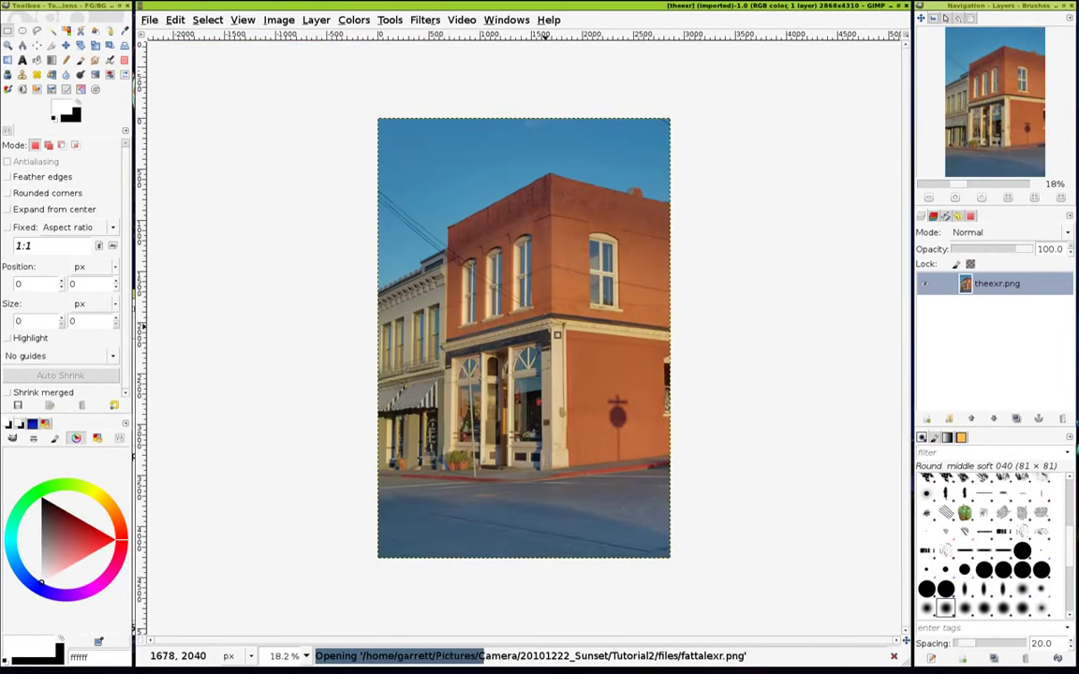
- Fit the image in the window and set the fattalexr.png layer to Overlay mode
key("shift+ctrl+j")
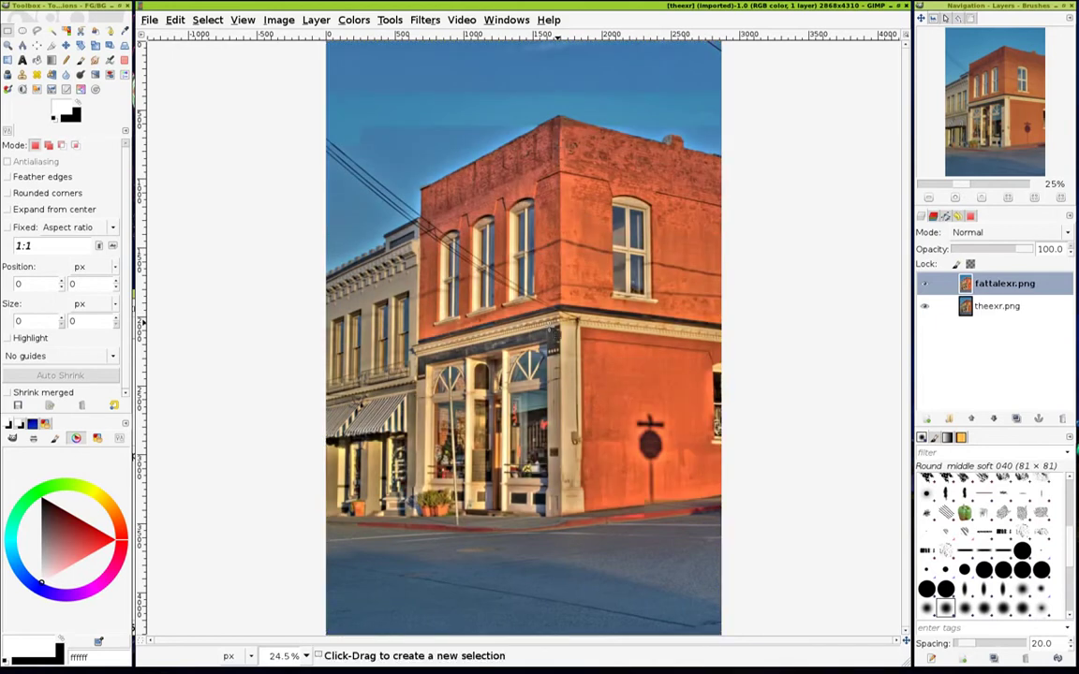
left_click(997, 234)
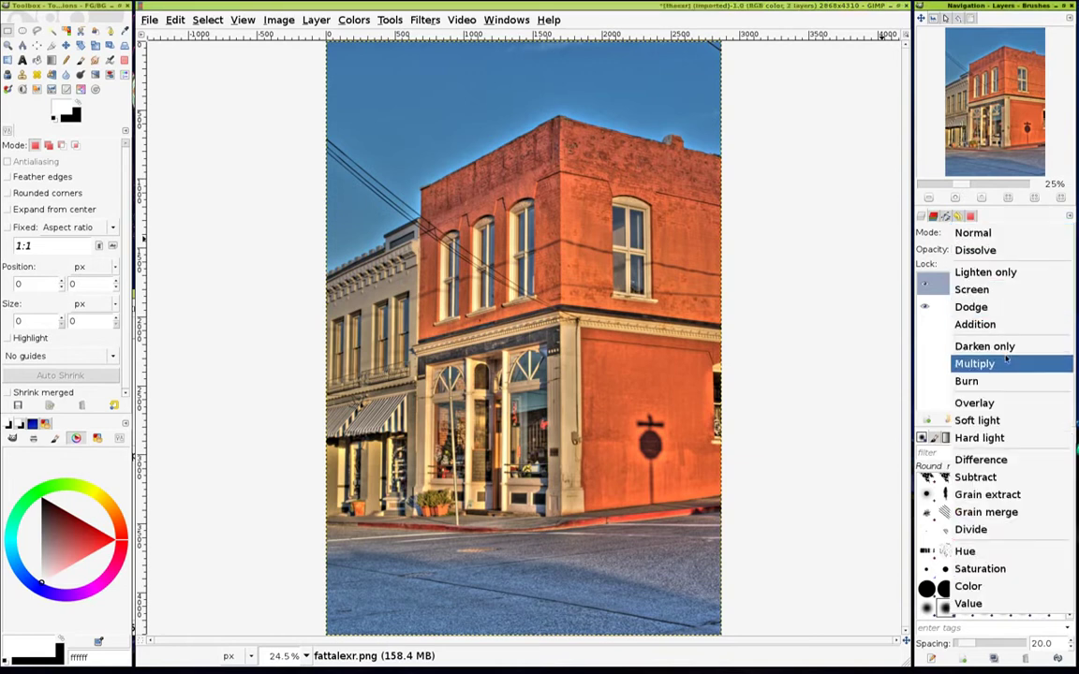
left_click(979, 401)
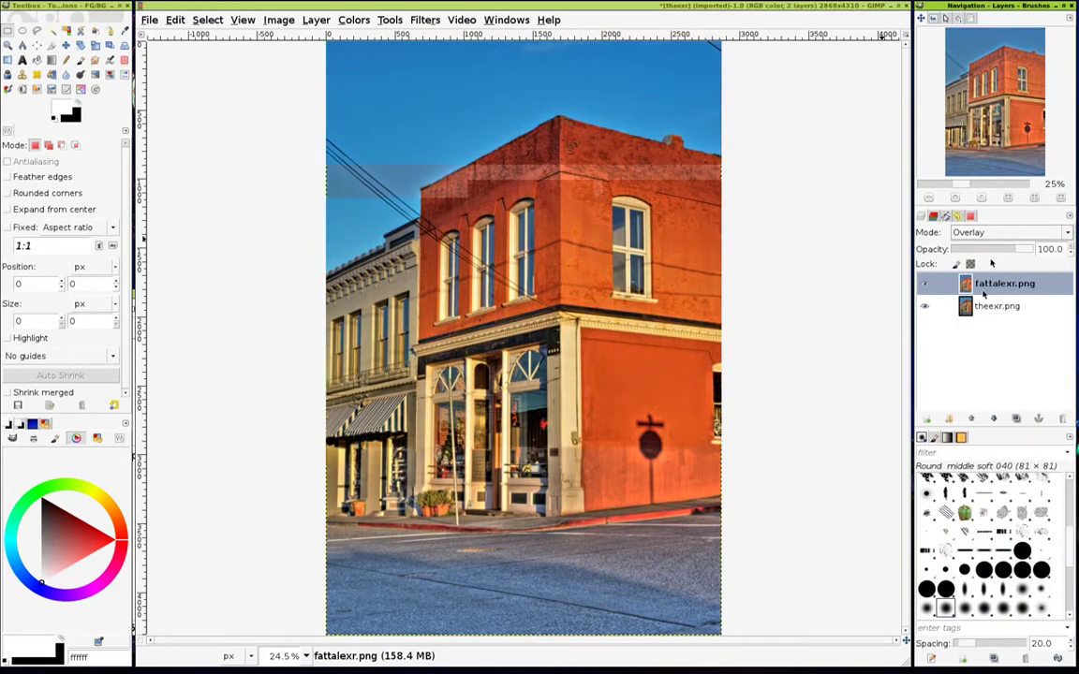
- Duplicate the theexr.png layer and set the copy to Overlay mode
left_click(985, 307)
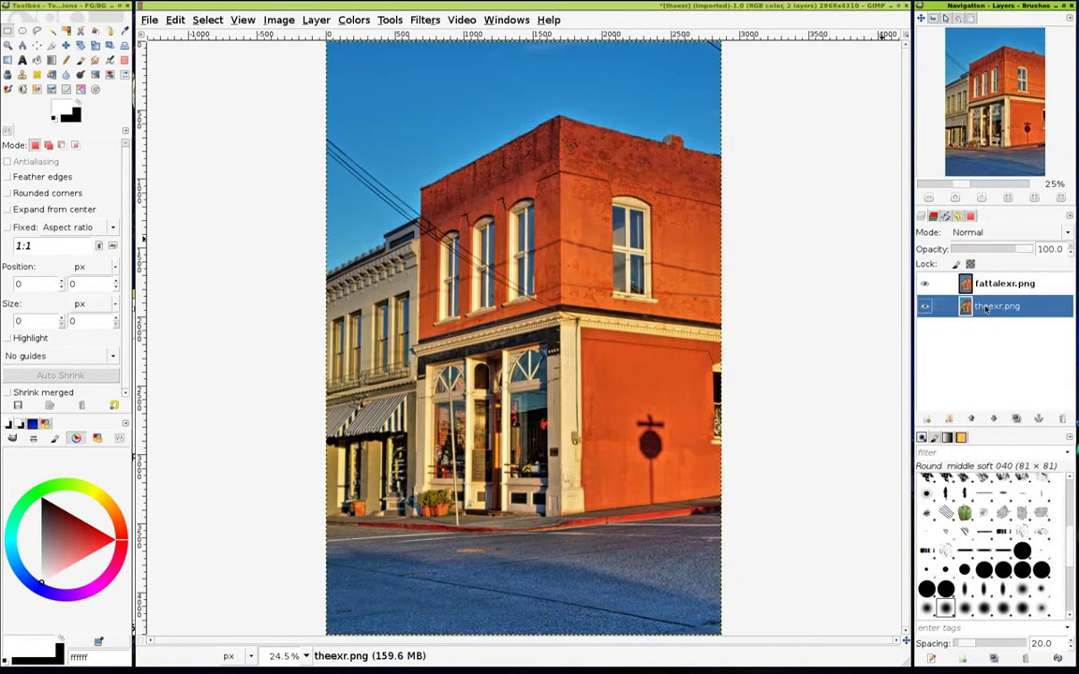
left_click(1016, 419)
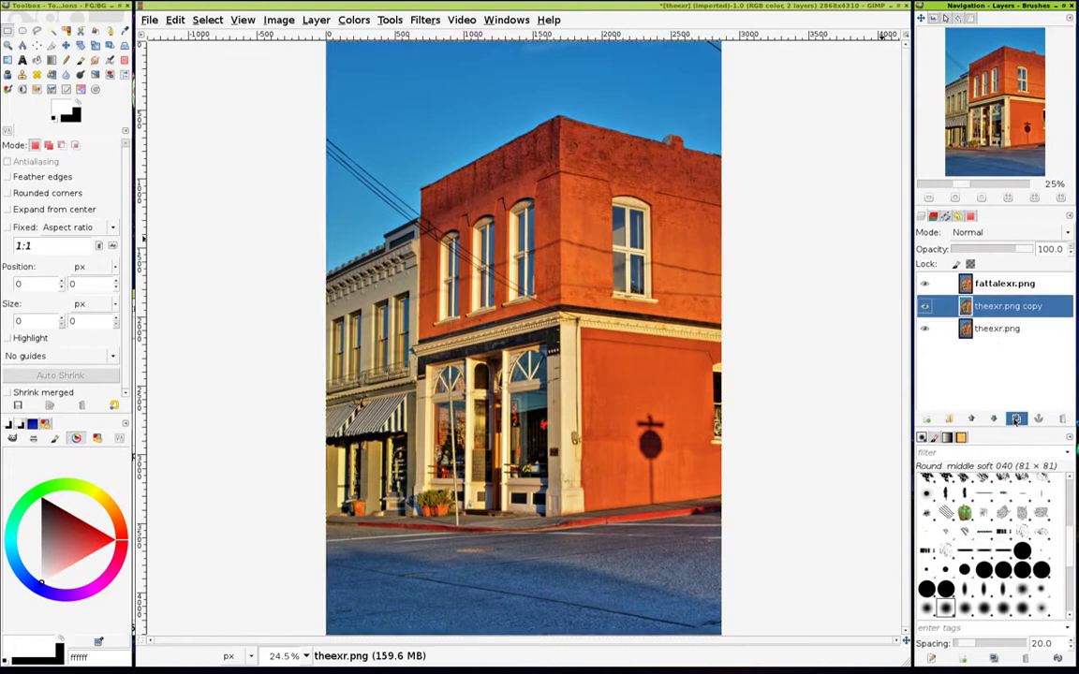
left_click(990, 231)
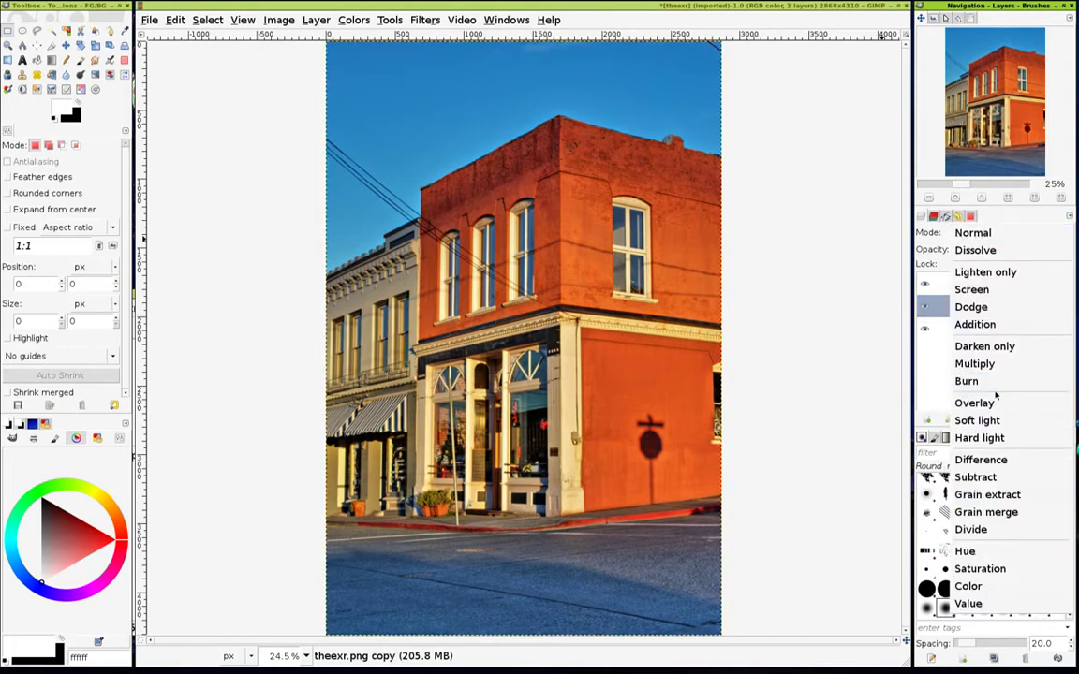
left_click(994, 401)
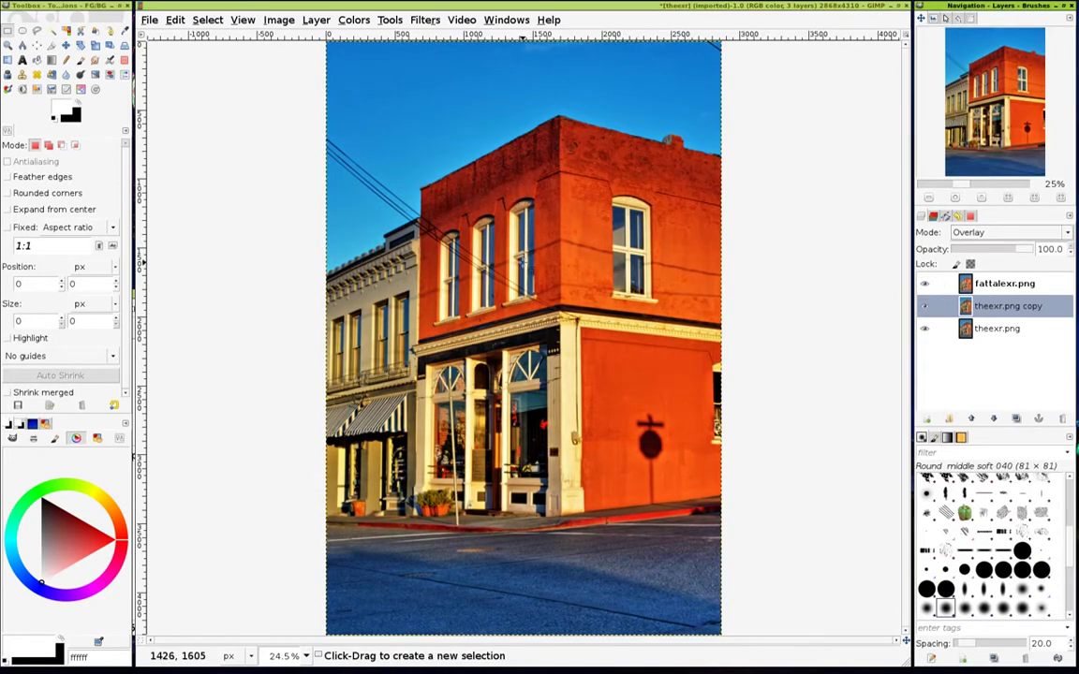
- Apply an S-shaped Value curve to the theexr.png copy layer for stronger contrast
left_click(970, 309)
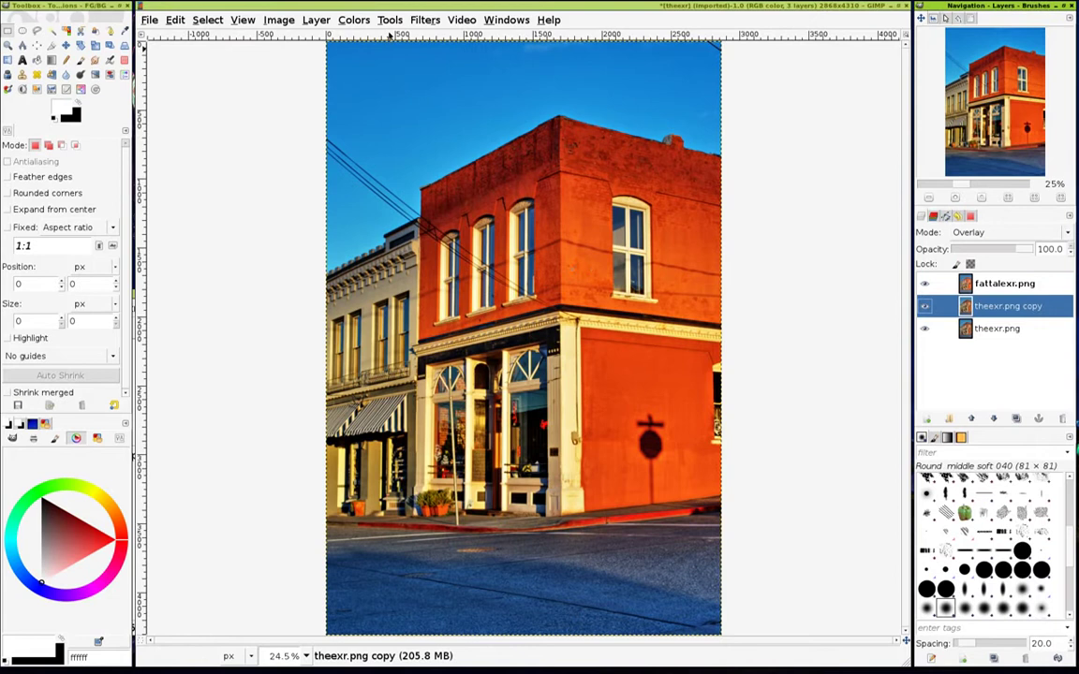
left_click(346, 21)
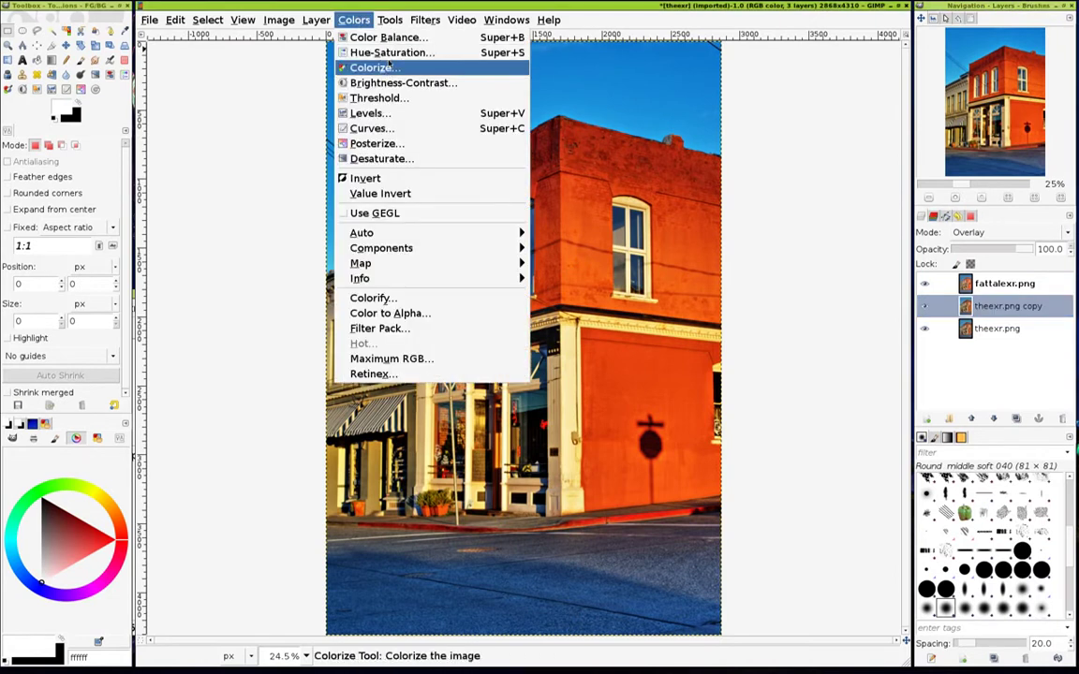
left_click(409, 130)
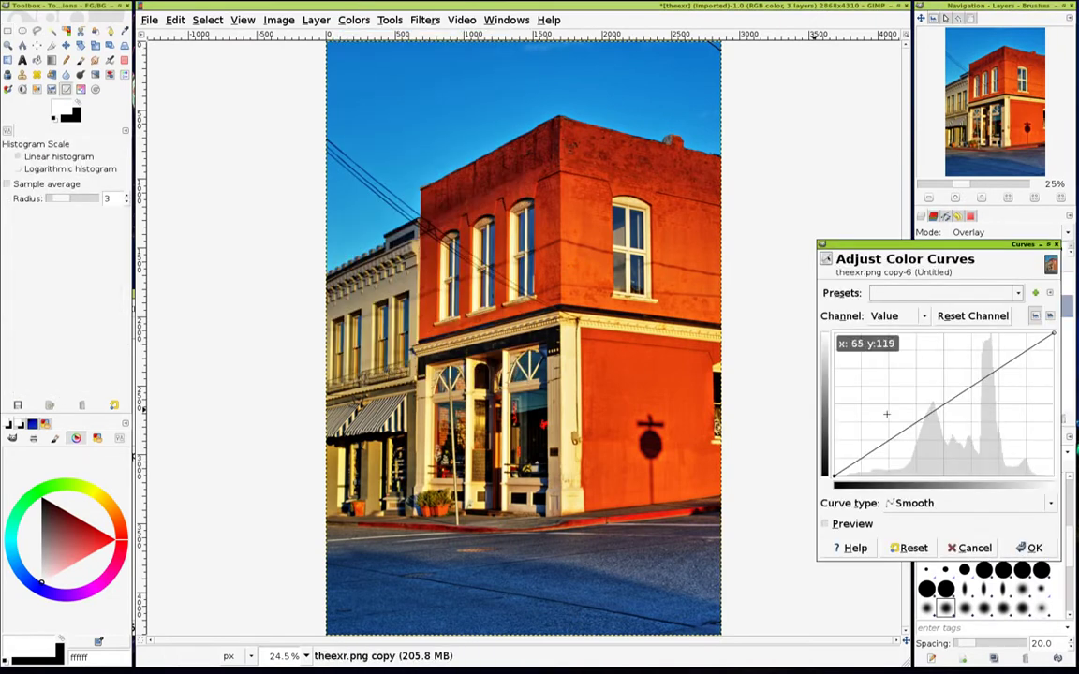
left_click_drag(972, 387, 972, 363)
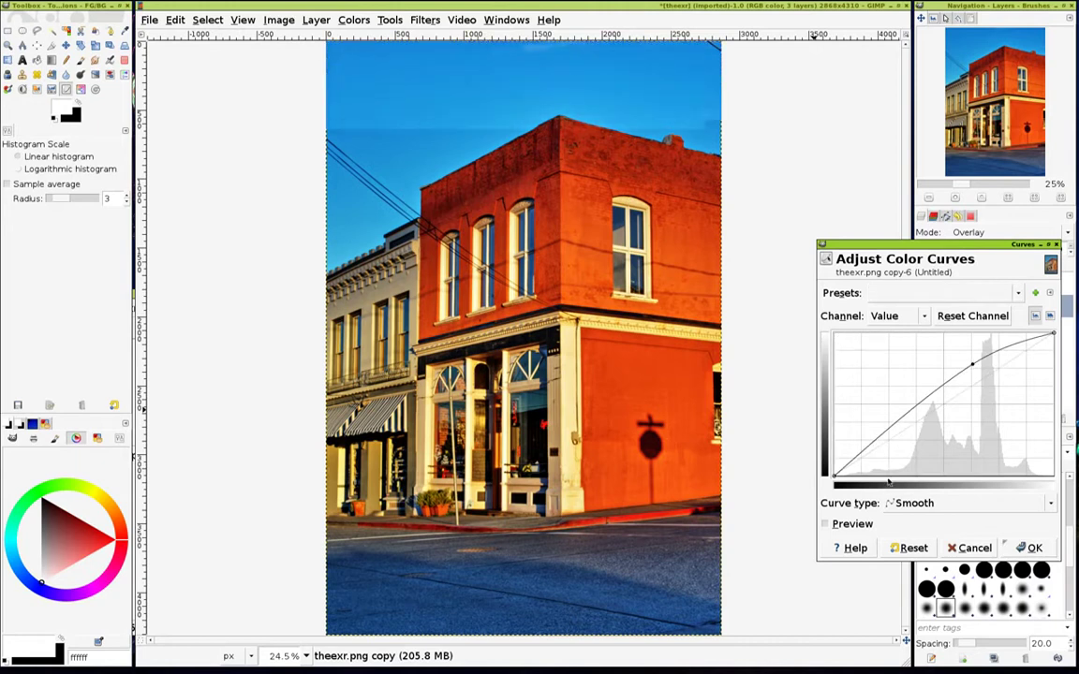
left_click(907, 451)
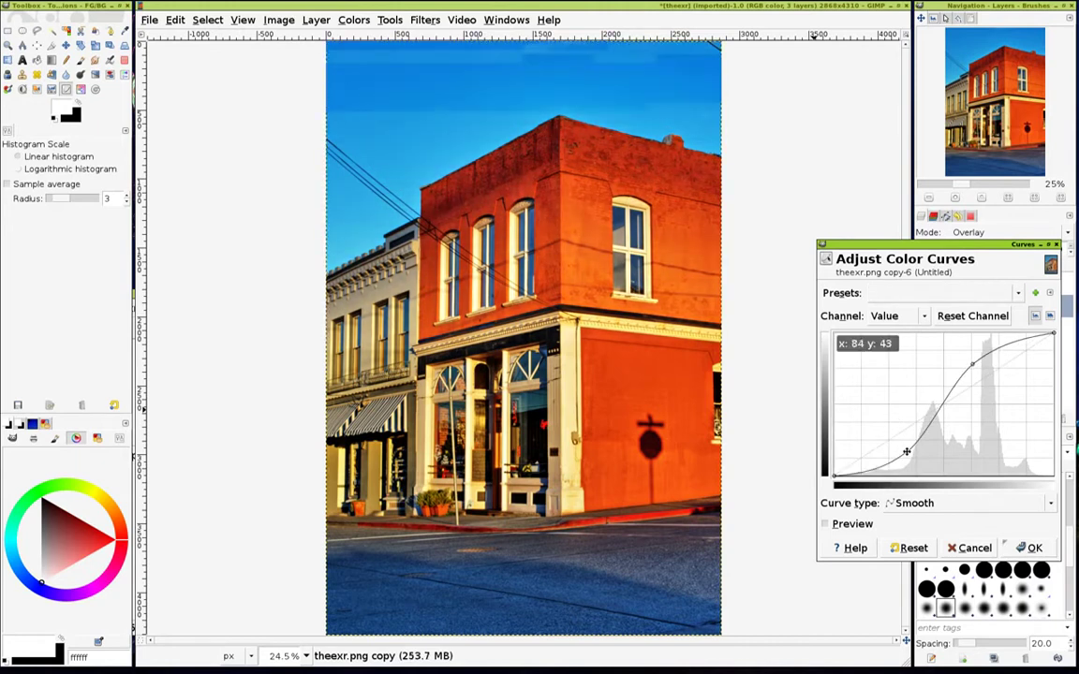
left_click(1027, 553)
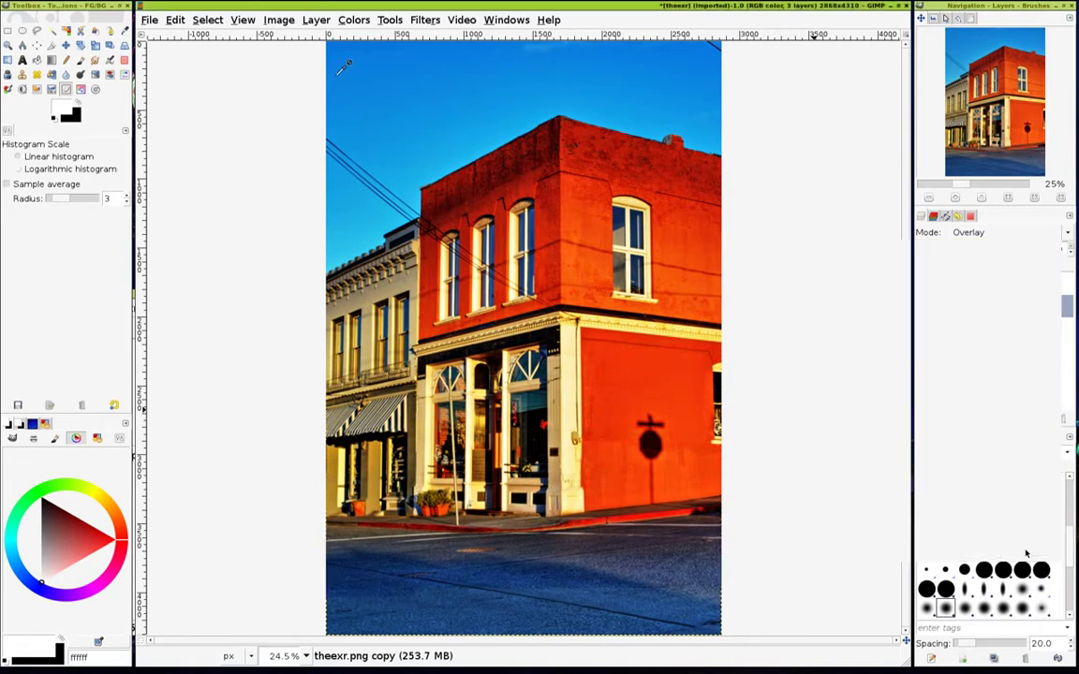
left_click(354, 20)
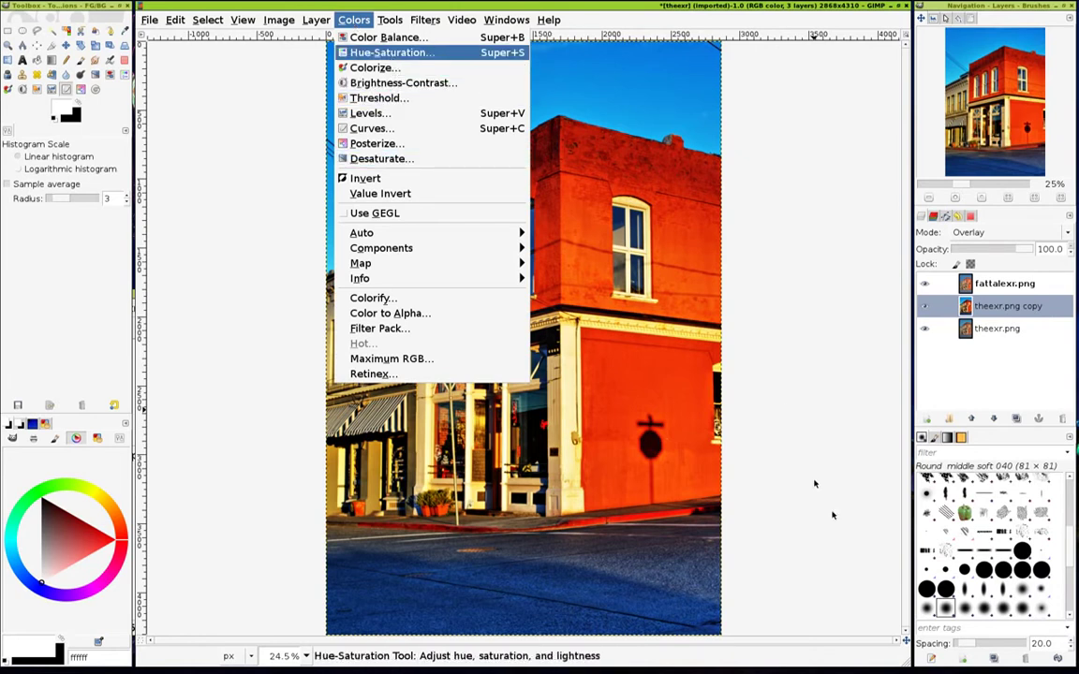
- Lower the copy layer's saturation to -35 with Hue-Saturation
key("Return")
left_click_drag(798, 393, 773, 393)
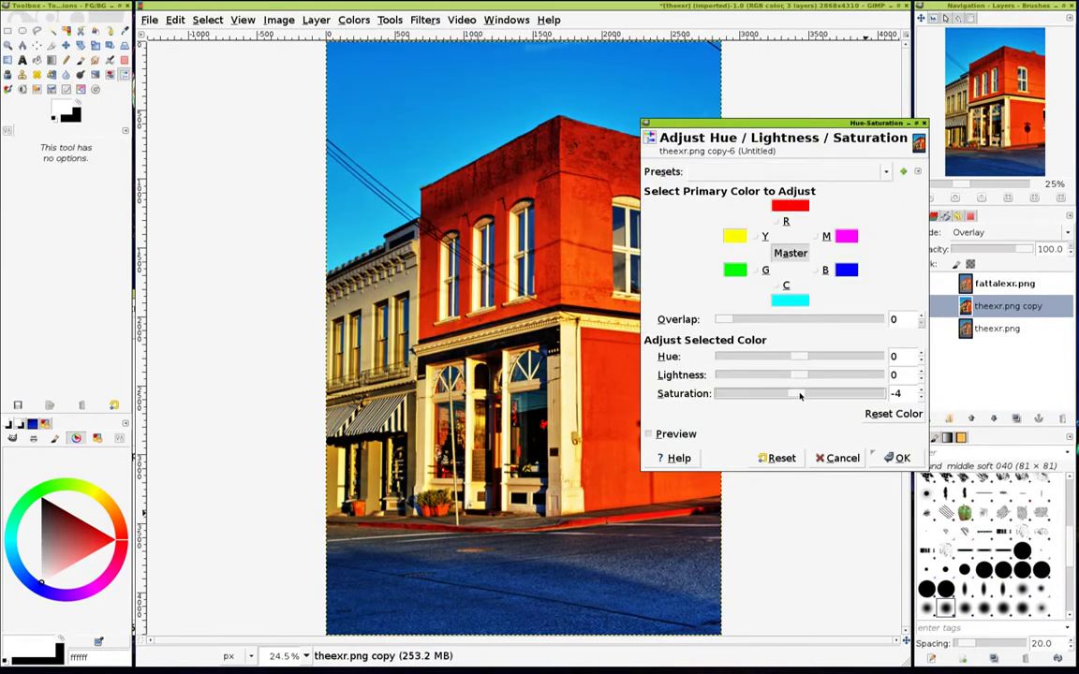
left_click(896, 458)
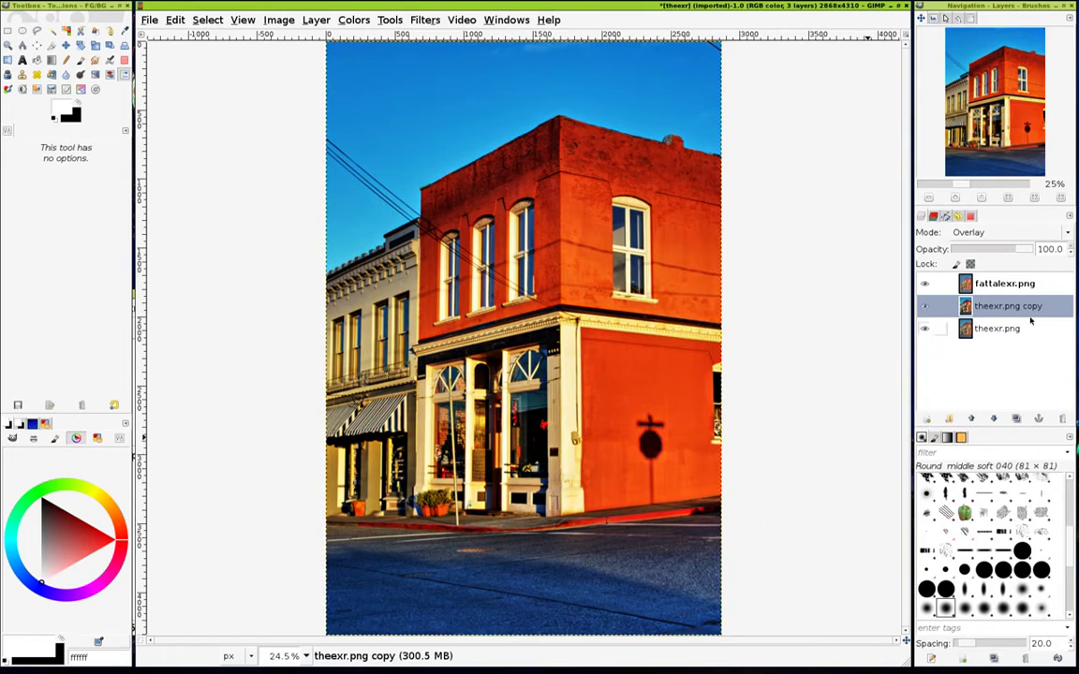
- Flatten all layers into a single theexr.png layer
left_click(997, 283)
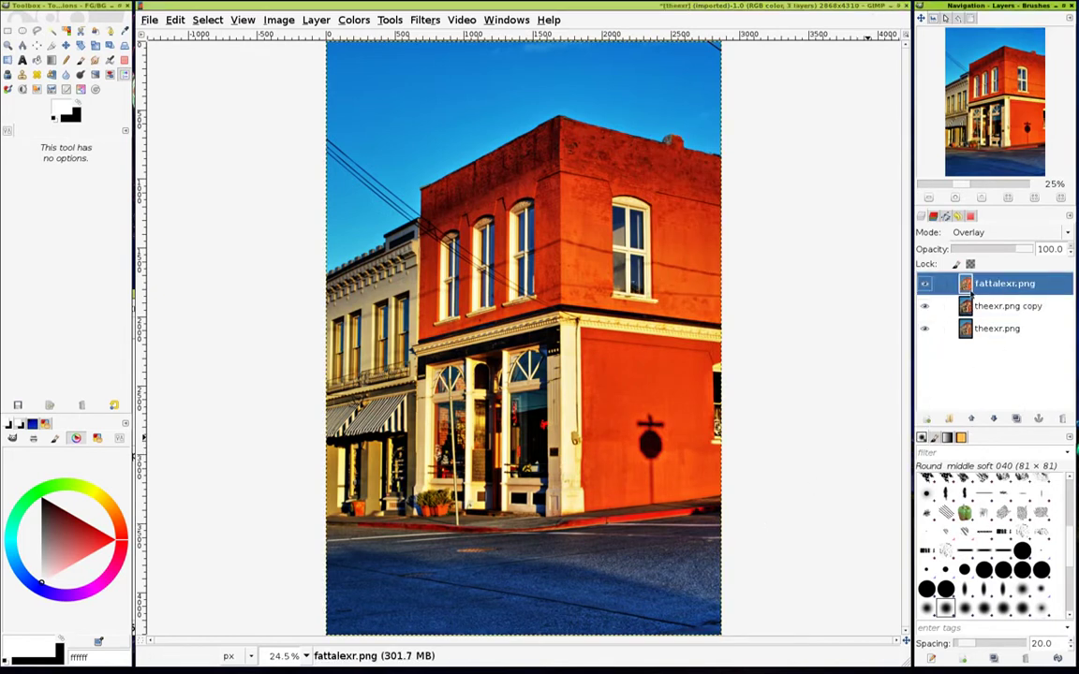
right_click(971, 291)
left_click(871, 322)
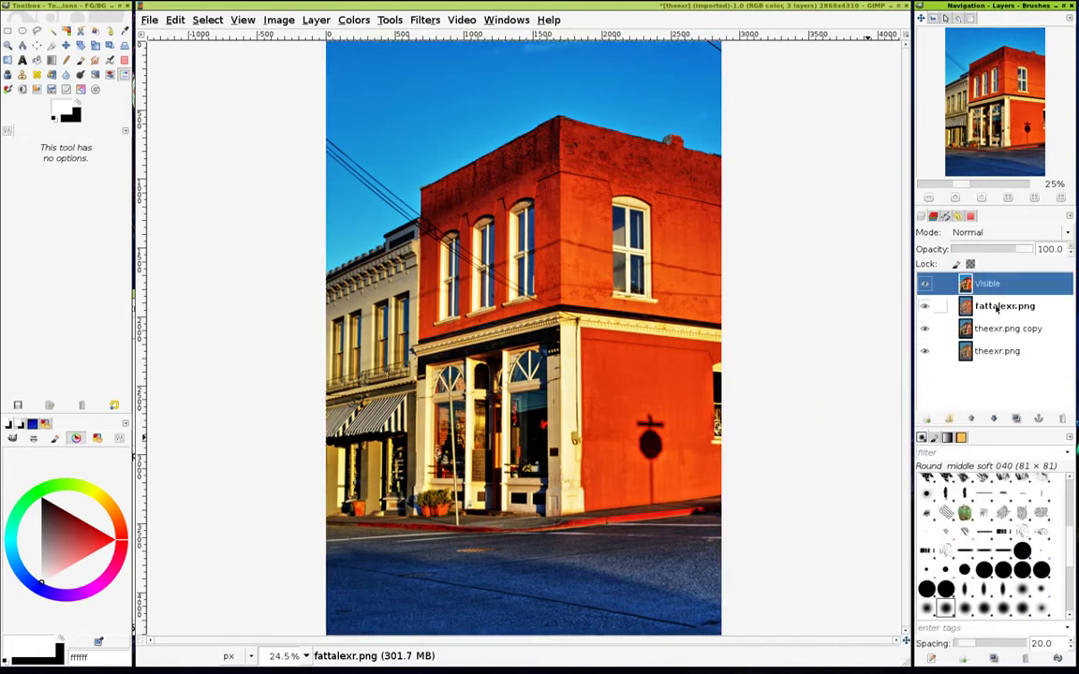
key("ctrl+z")
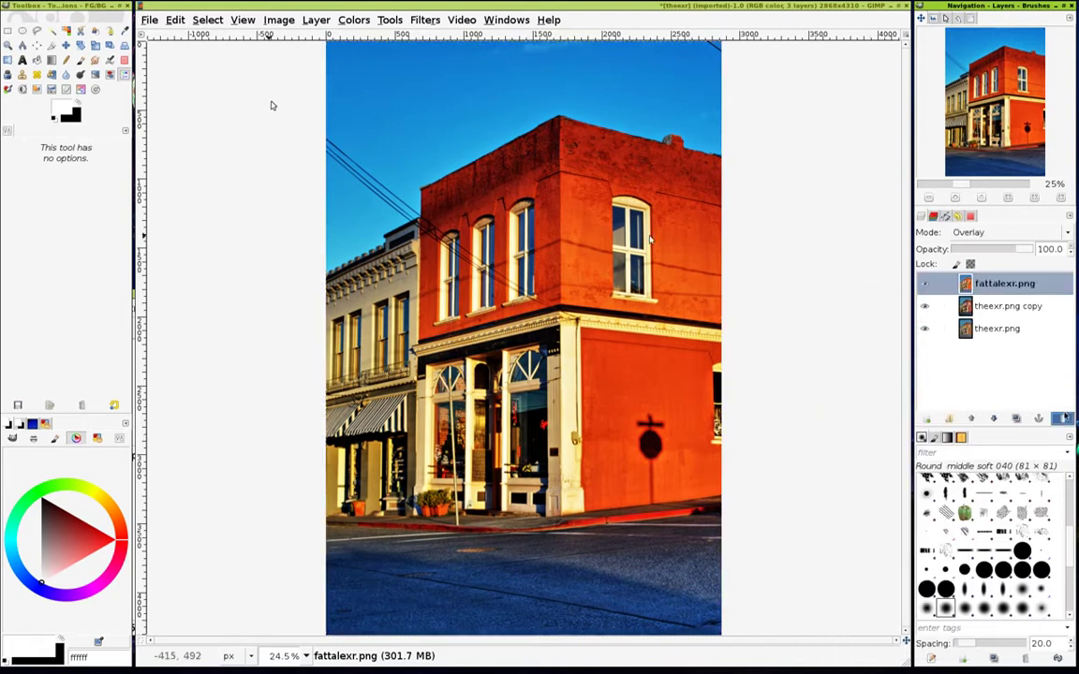
left_click(279, 20)
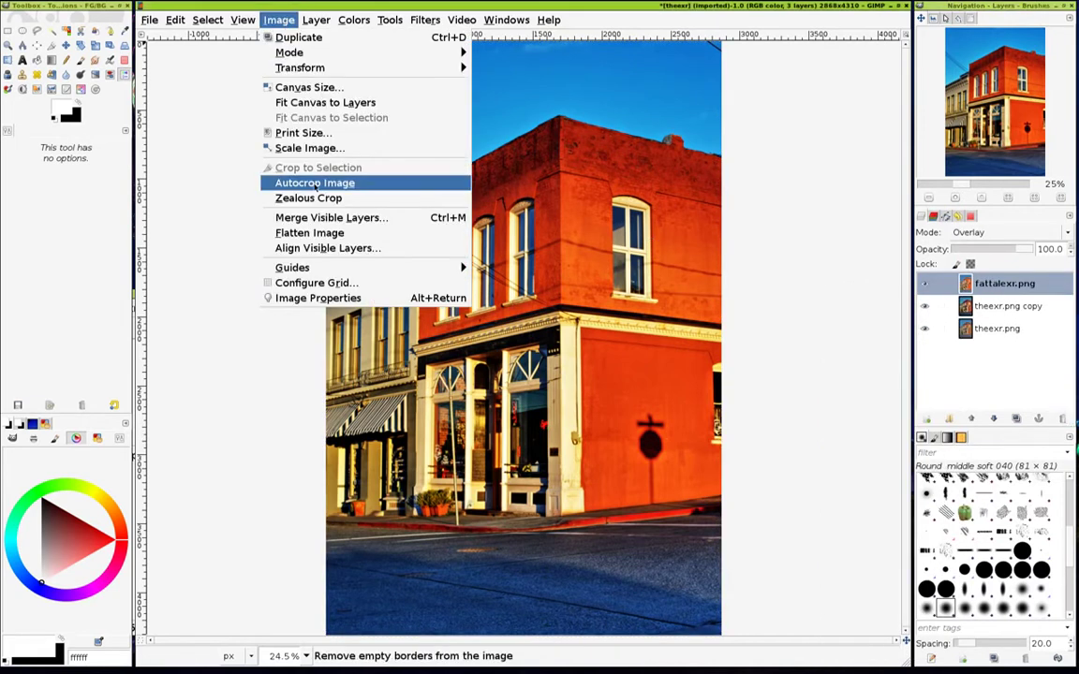
left_click(372, 238)
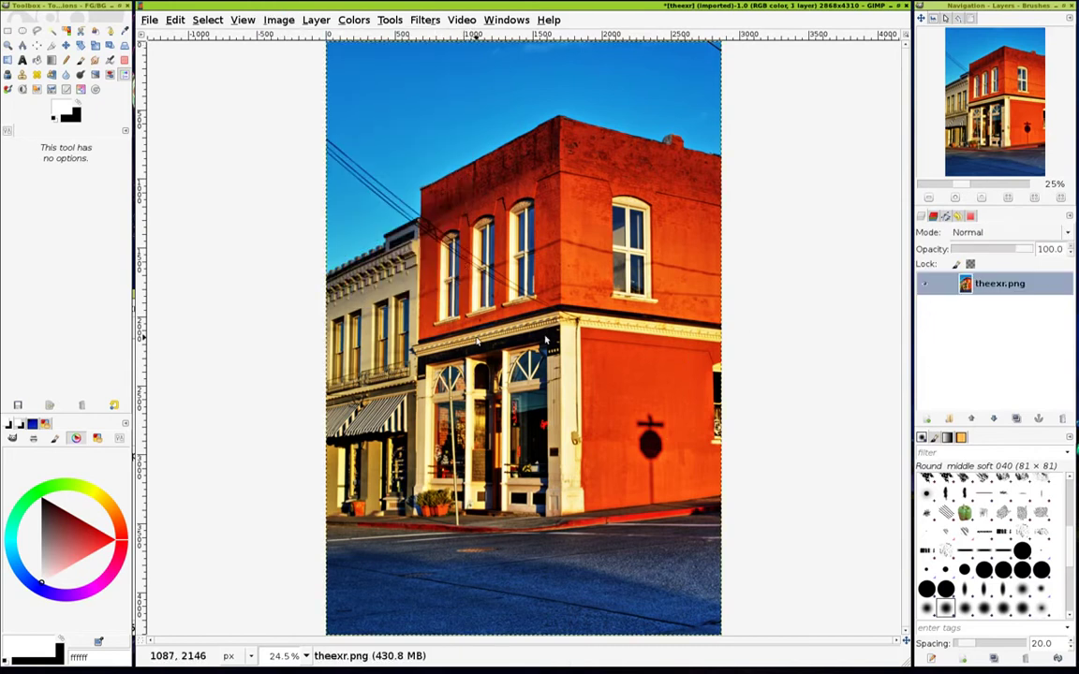
- Duplicate the flattened layer, desaturate the copy using Average, and toggle it to compare with colour
left_click(1016, 419)
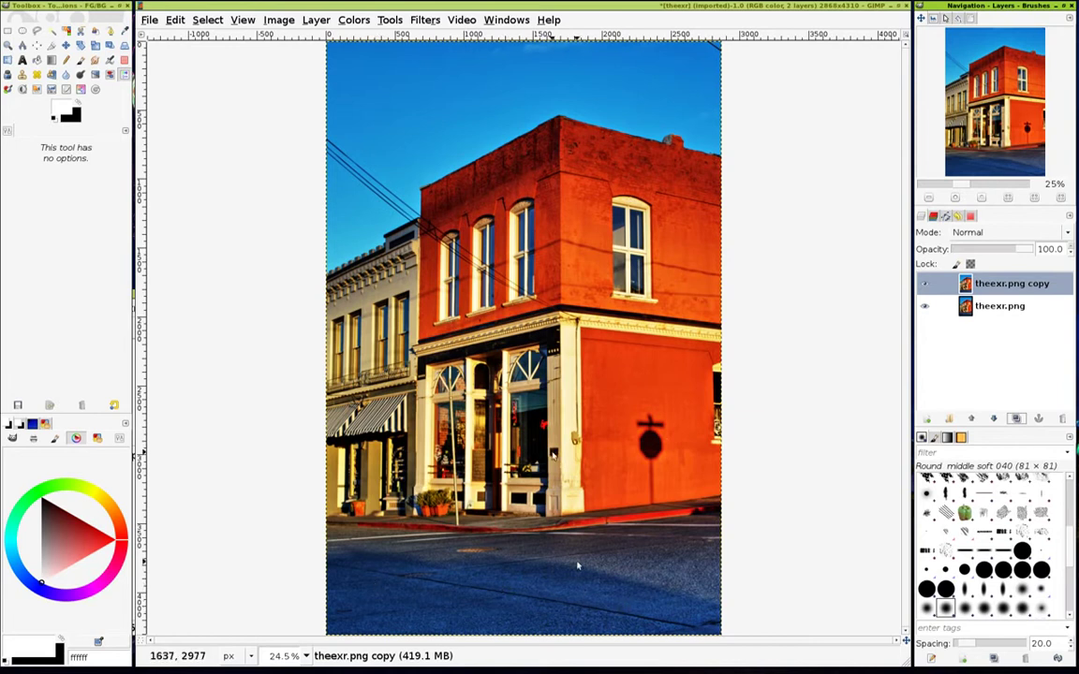
left_click(354, 20)
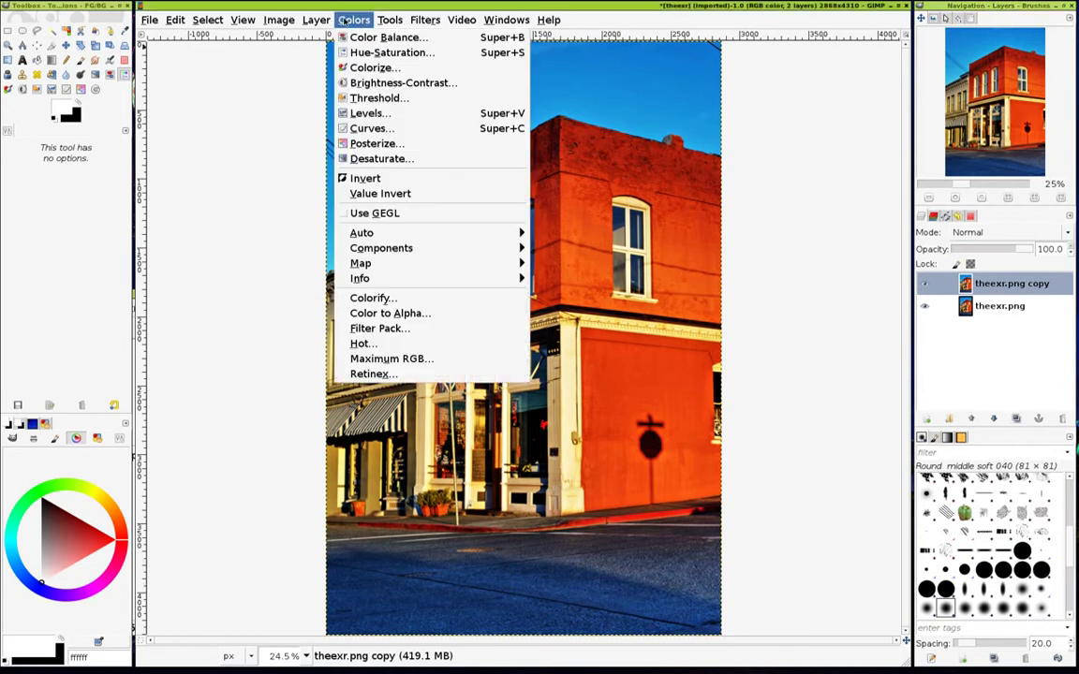
left_click(422, 158)
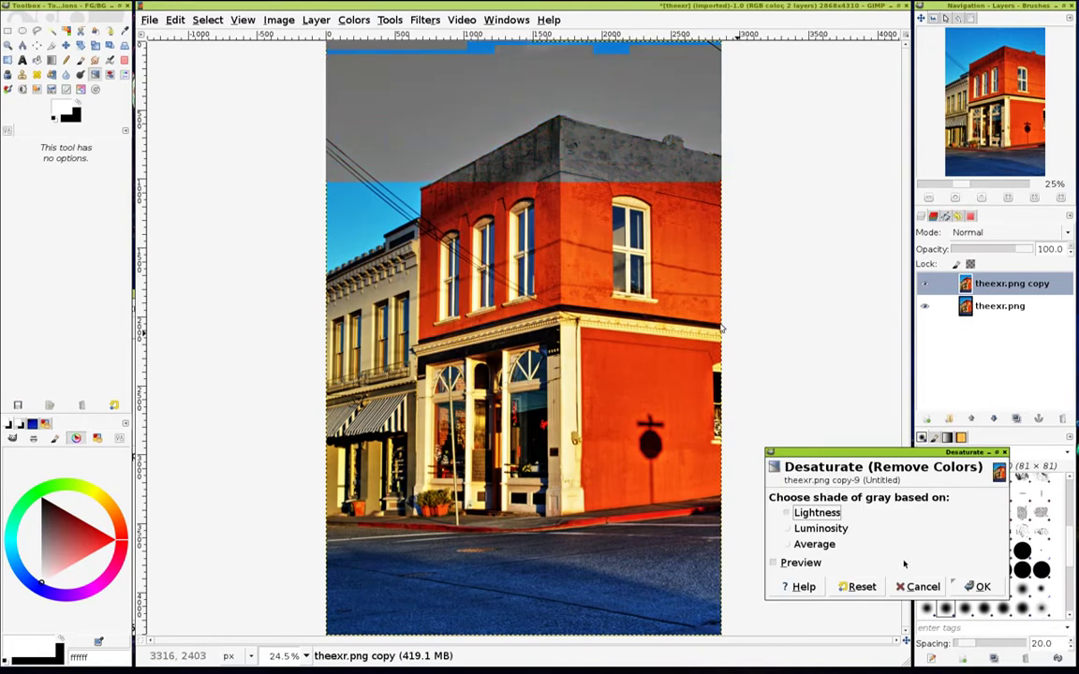
left_click(822, 528)
left_click(823, 544)
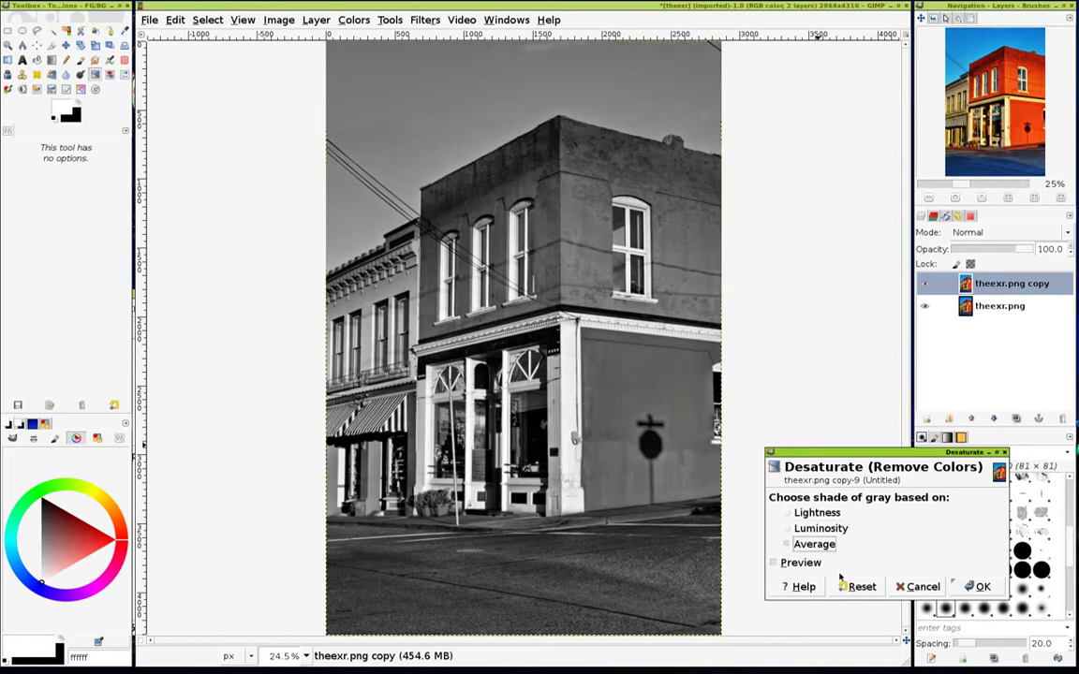
left_click(977, 586)
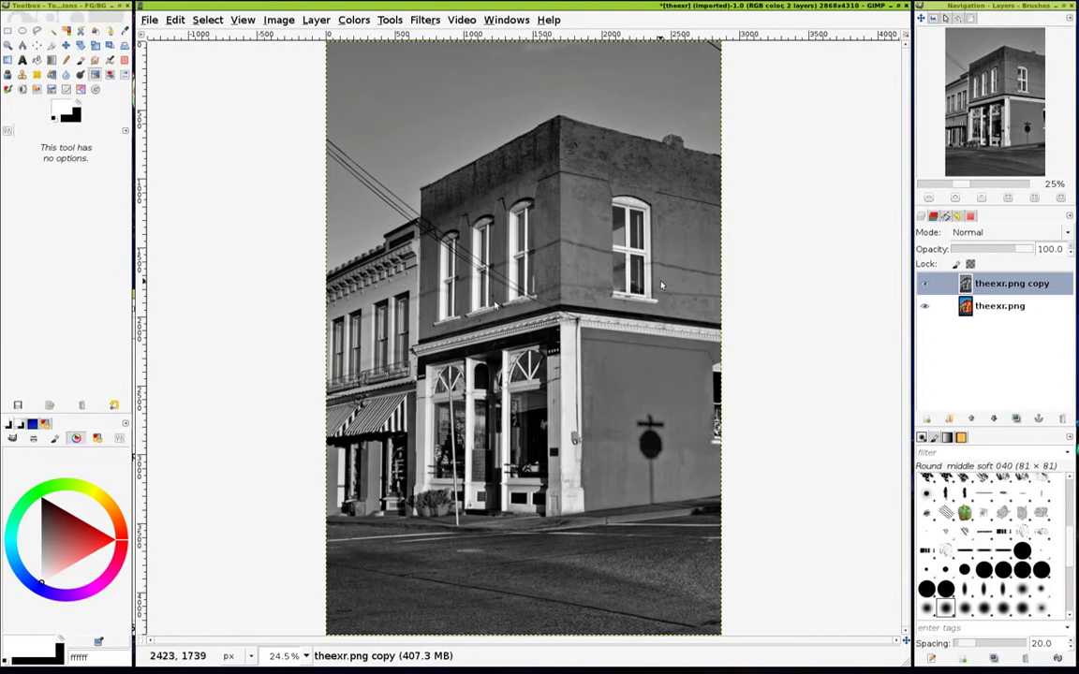
left_click(924, 284)
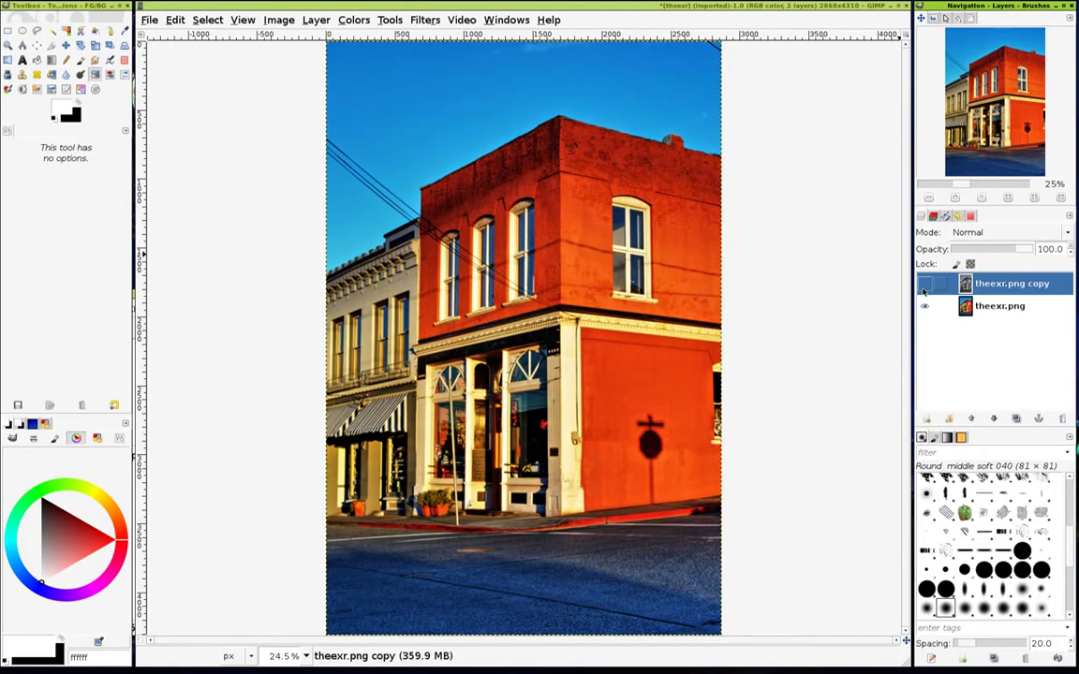
left_click(925, 283)
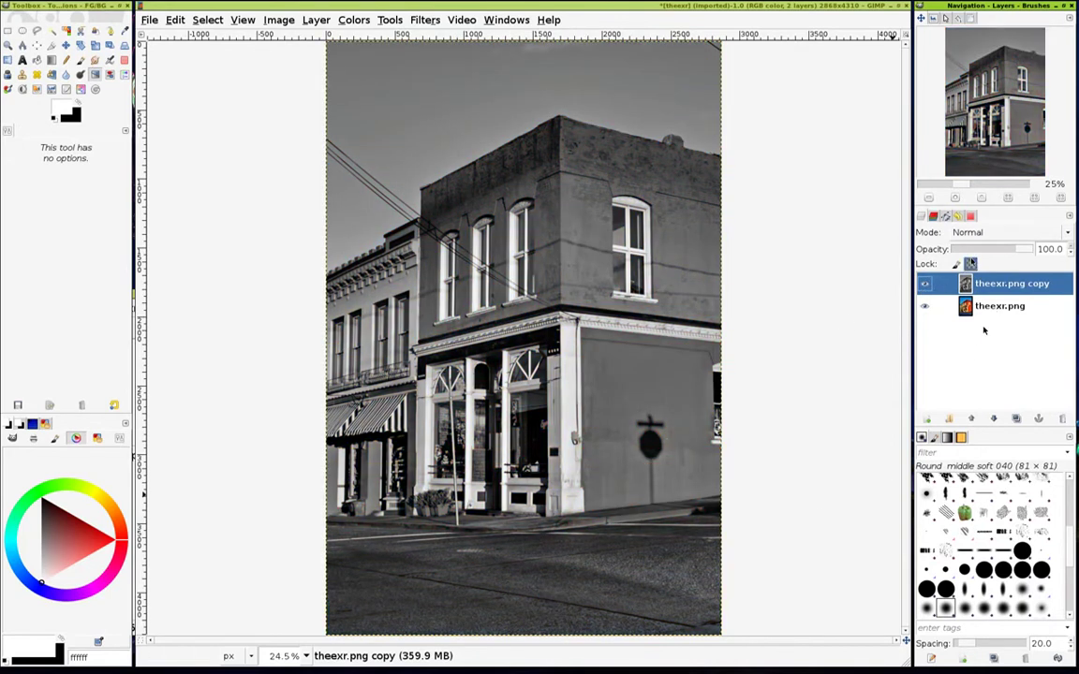
- Add a white, fully opaque layer mask to the grey copy layer
right_click(978, 283)
left_click(900, 473)
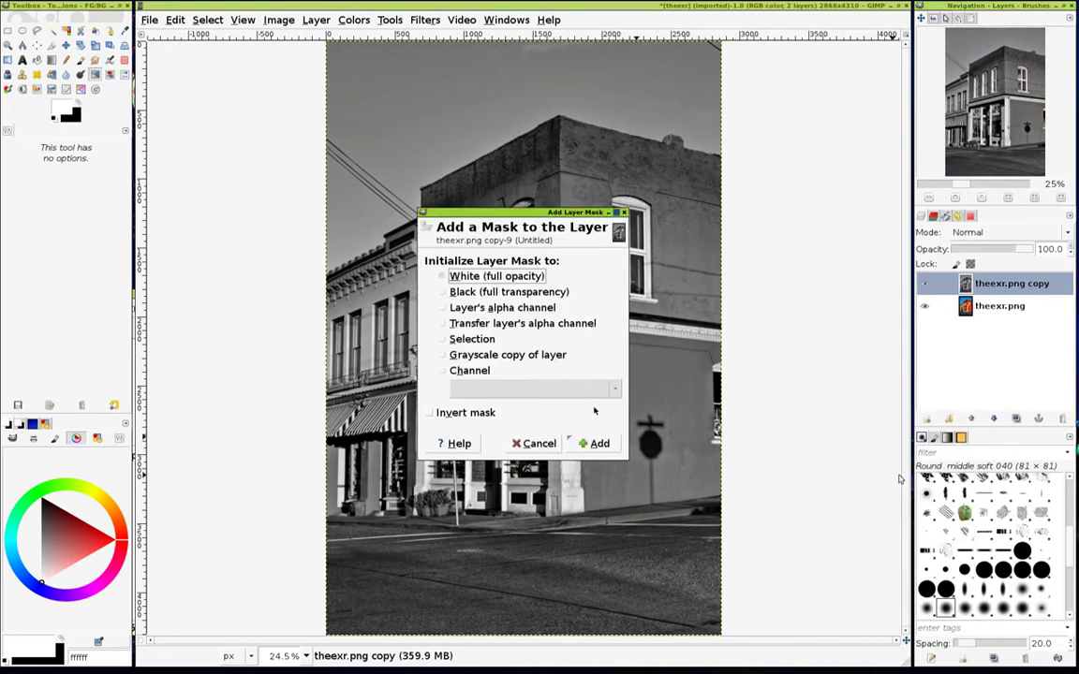
left_click(586, 442)
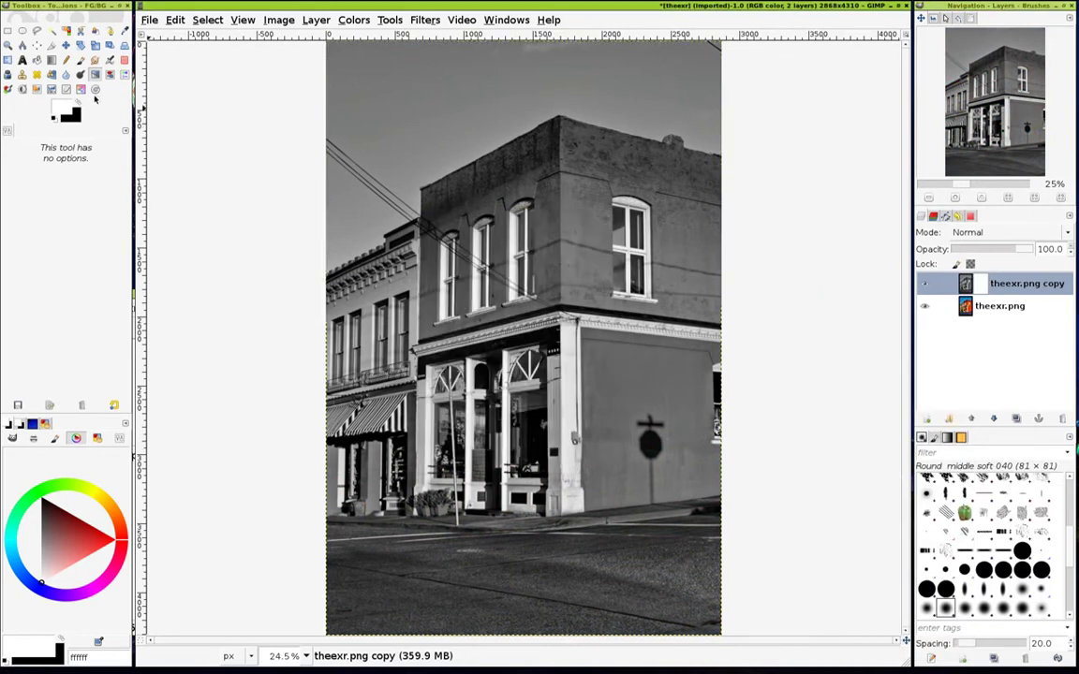
- Draw a vertical gradient on the mask so colour shows at the street's bottom
left_click(52, 60)
left_click(973, 287)
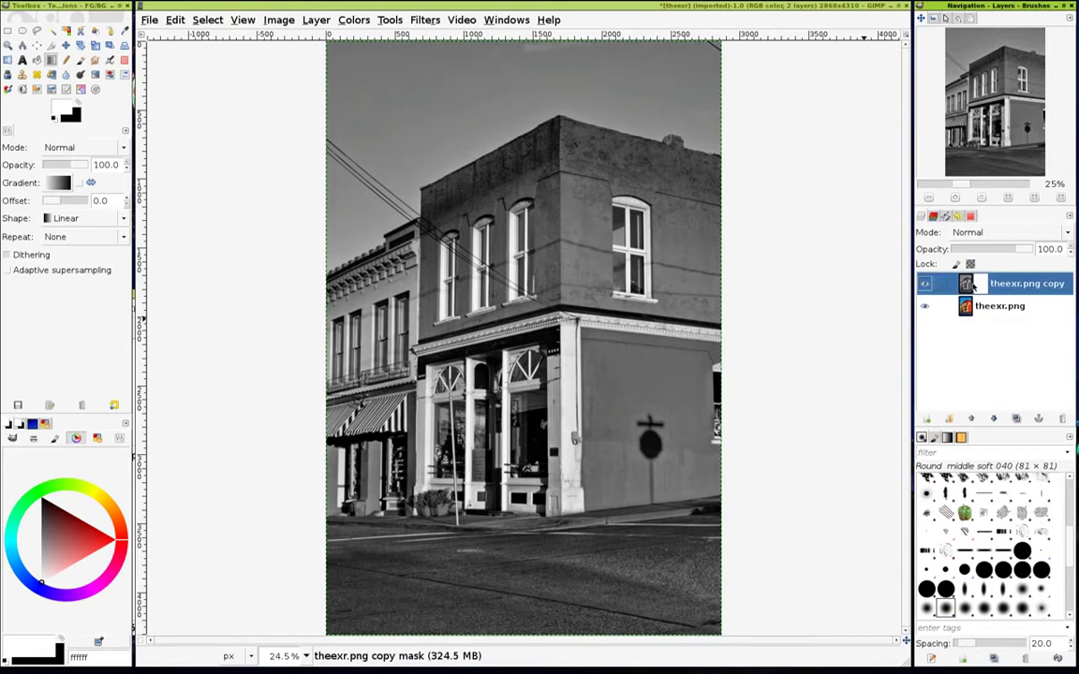
left_click(965, 283)
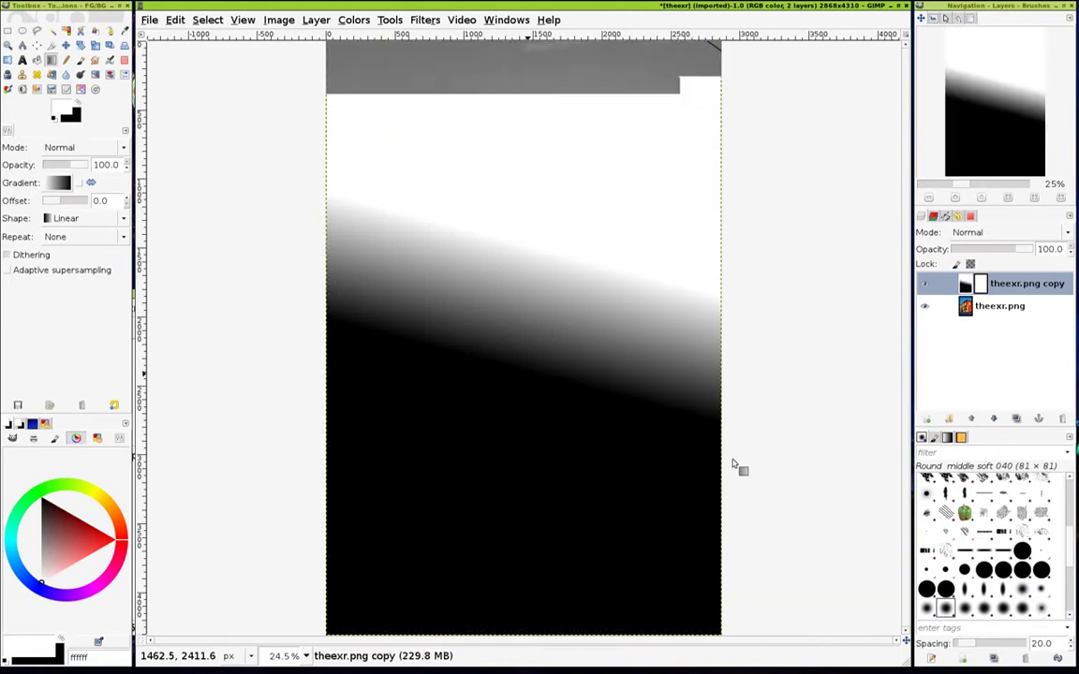
key("ctrl+z")
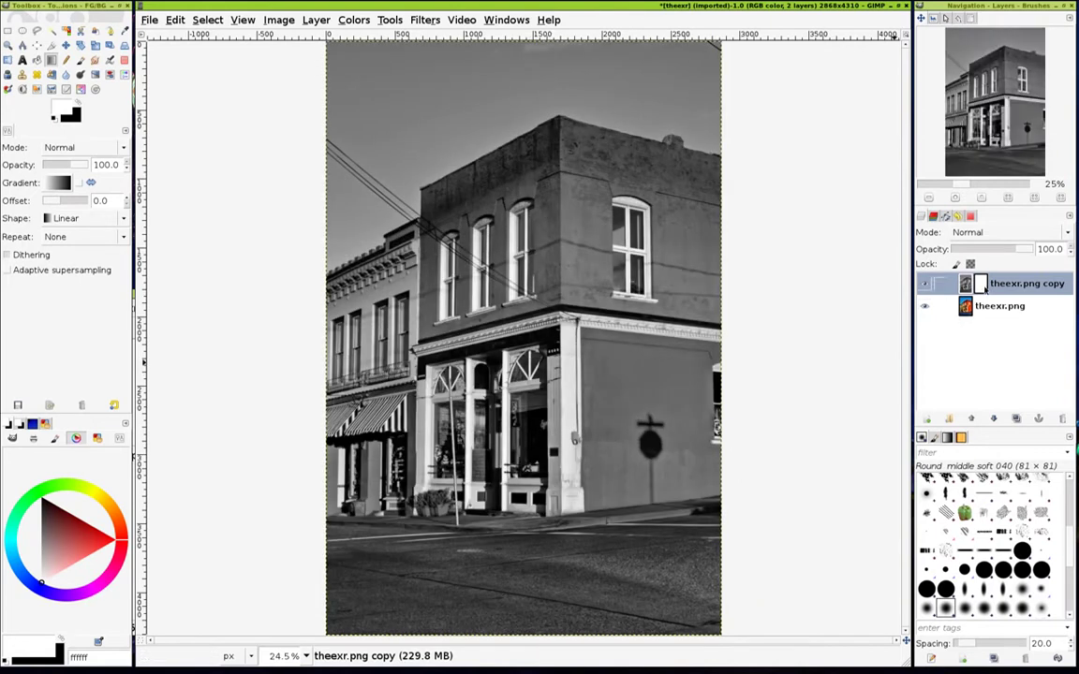
left_click(980, 286)
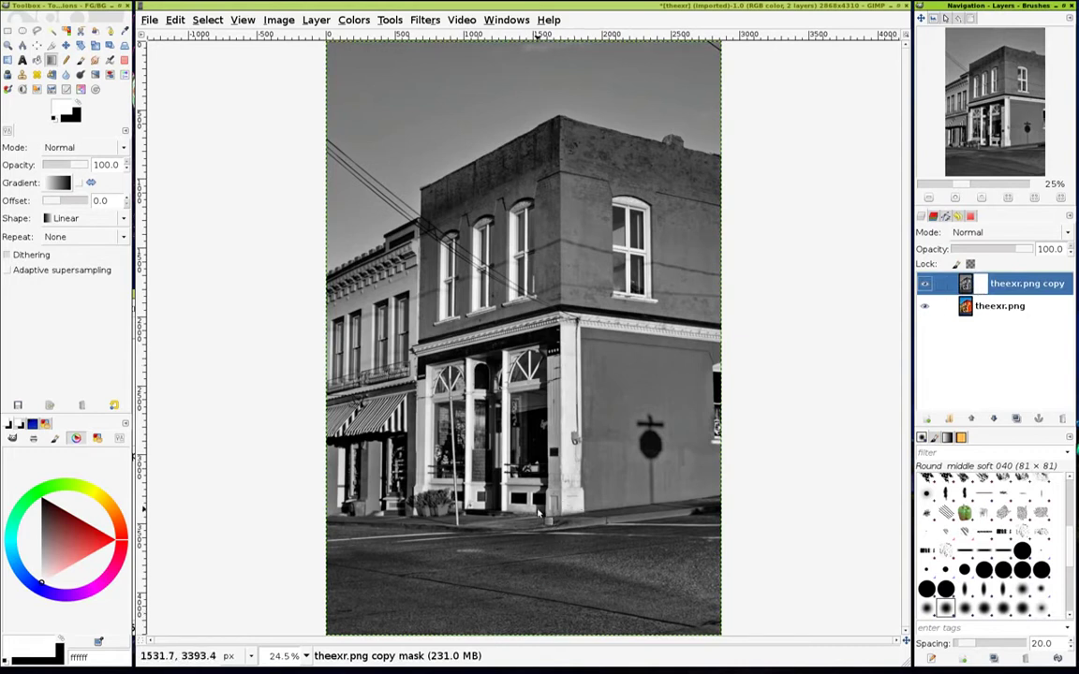
left_click_drag(539, 518, 536, 633)
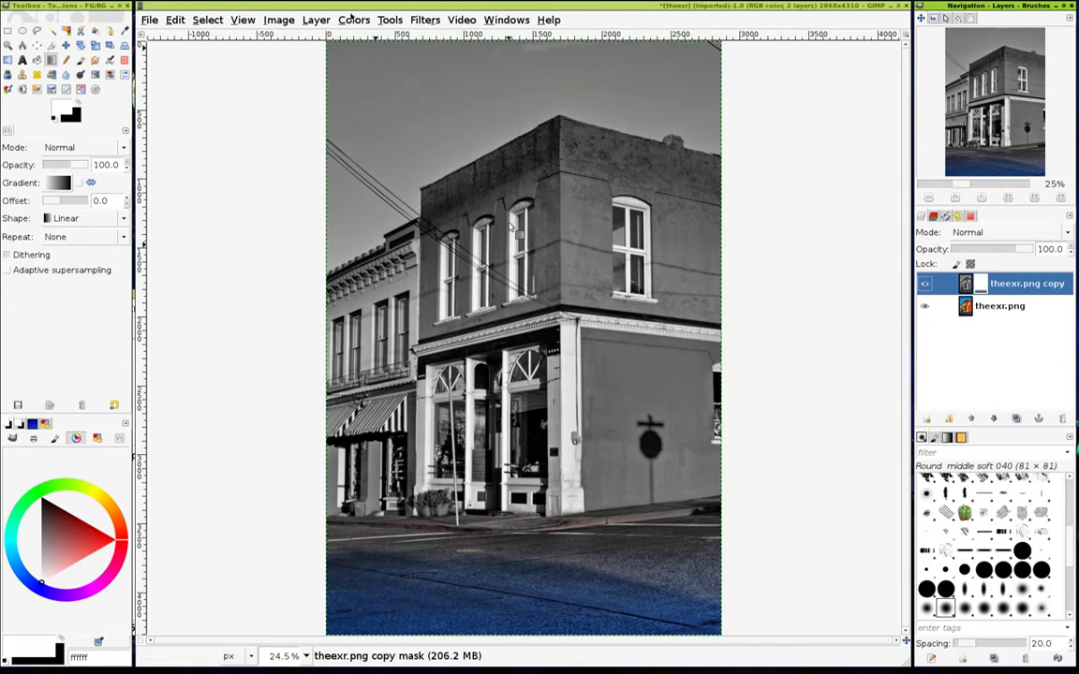
- Invert the layer mask and hide the grey copy layer to compare
left_click(354, 19)
left_click(386, 180)
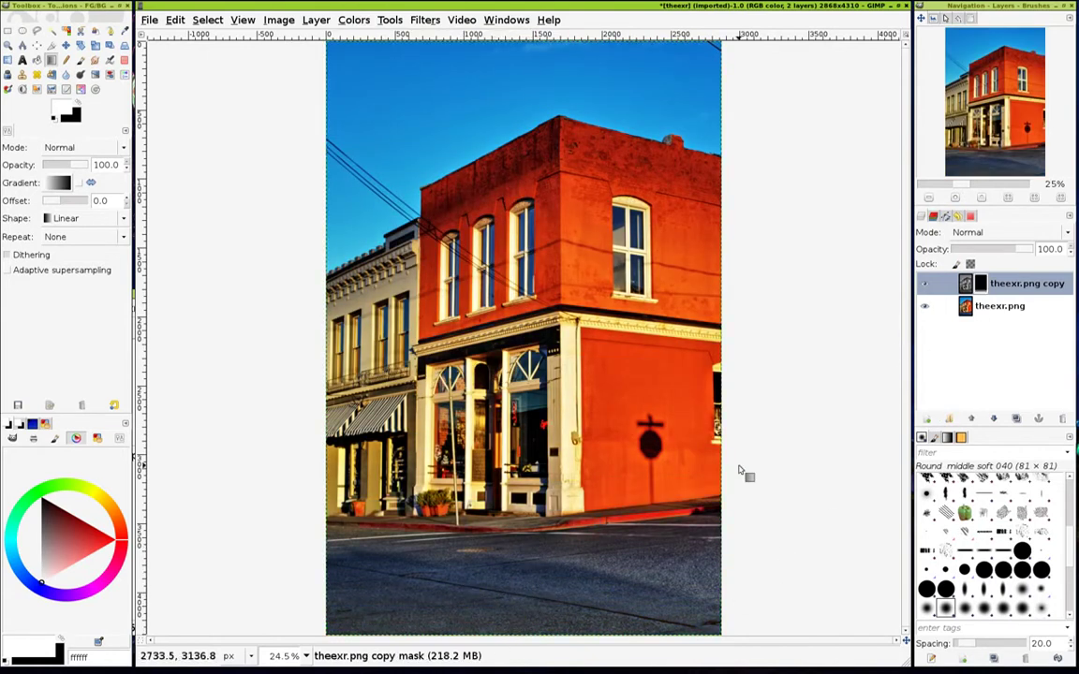
left_click(923, 284)
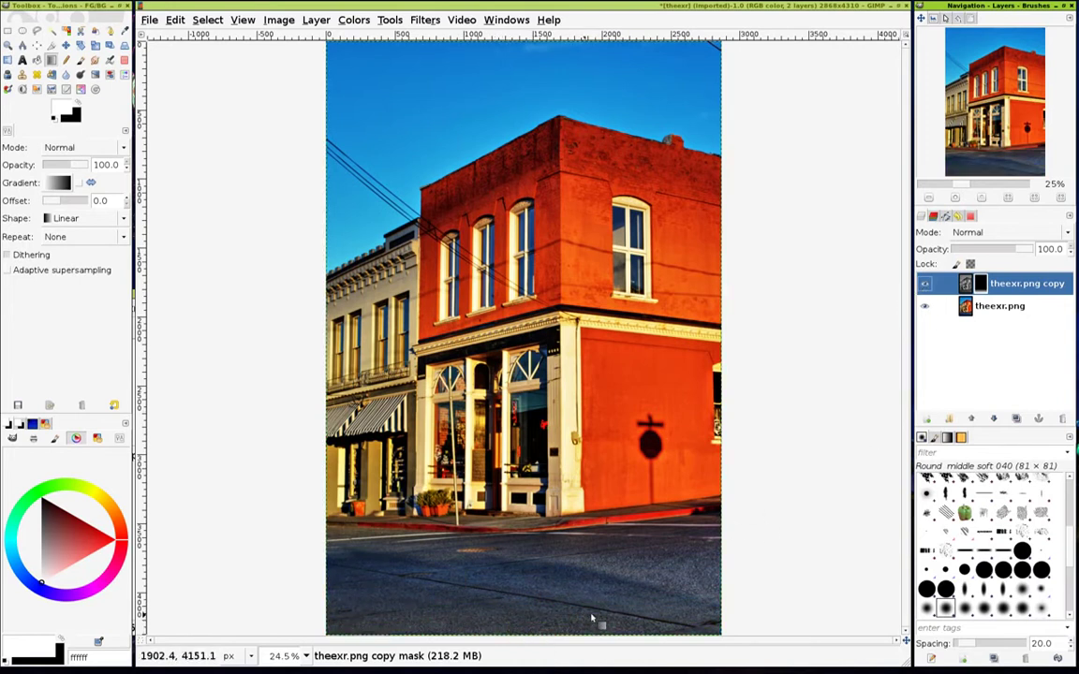
- Create a layer from visible and delete the theexr.png copy and original layers
right_click(909, 329)
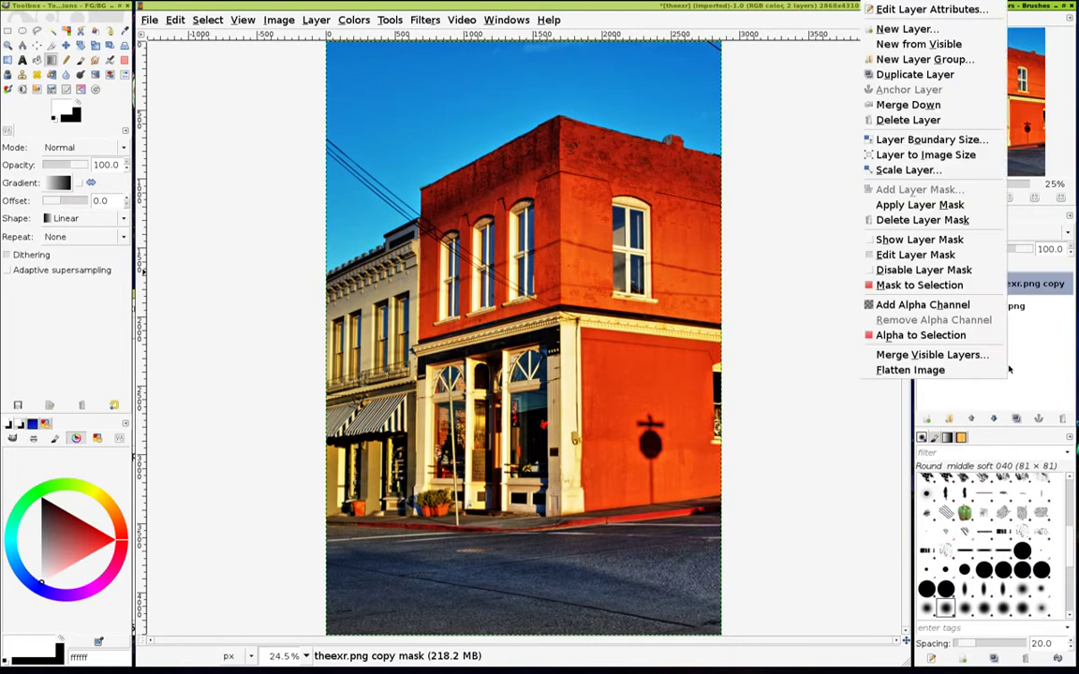
left_click(917, 44)
left_click(997, 307)
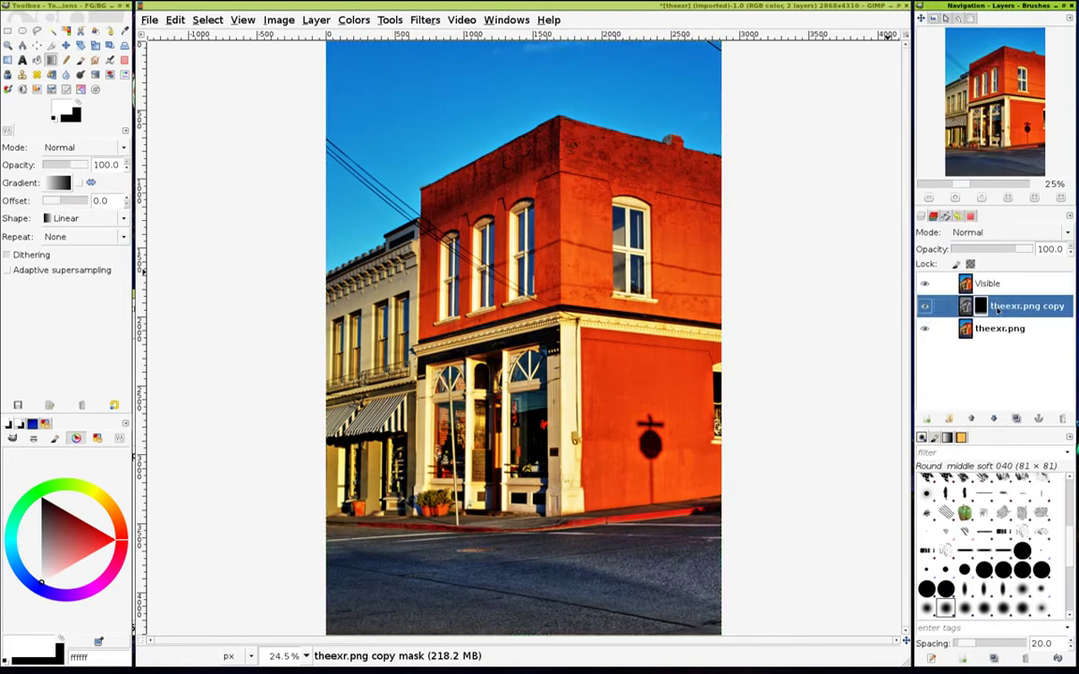
left_click(1060, 417)
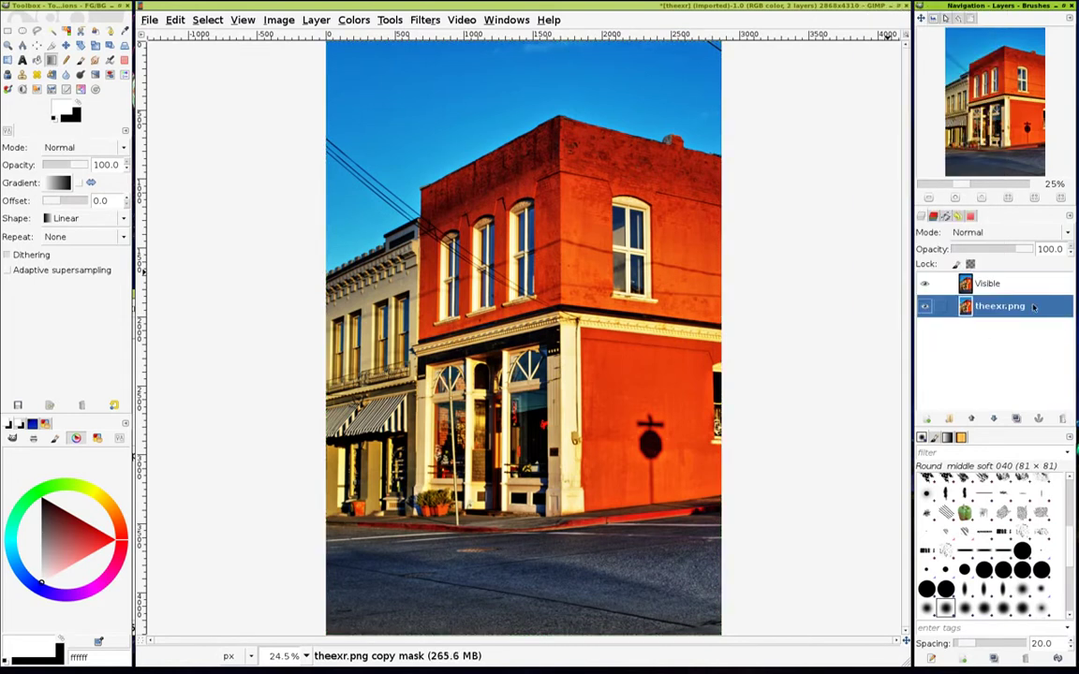
left_click(1060, 417)
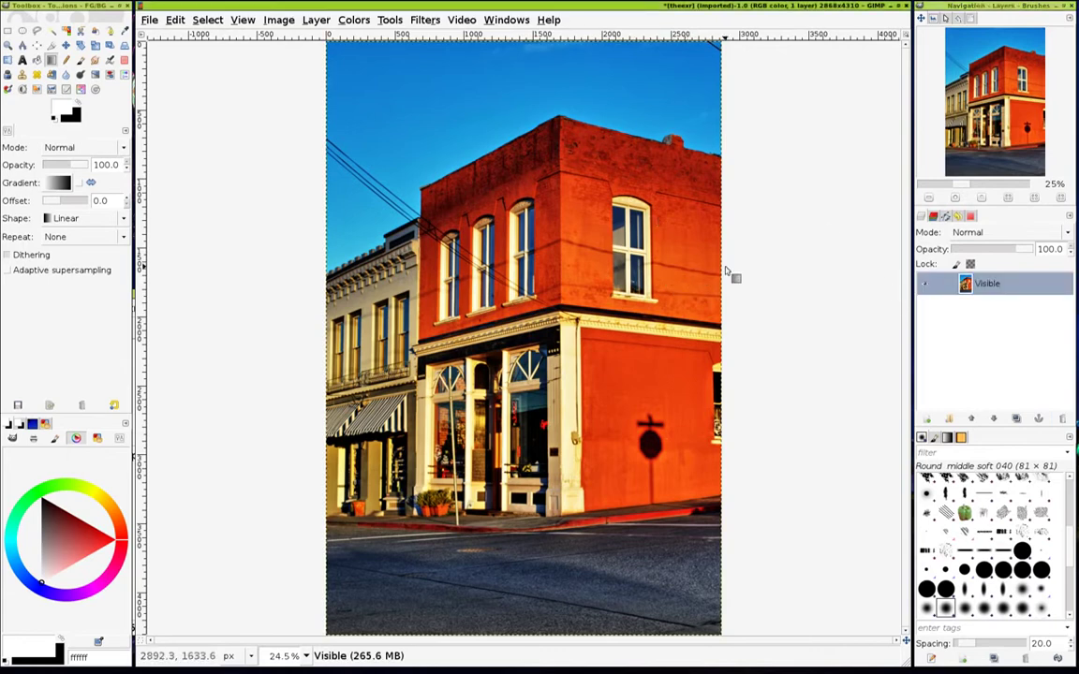
- Zoom to 100% and pan the view to the top-right corner of the sky
key("1")
scroll(599, 435, "up", 5)
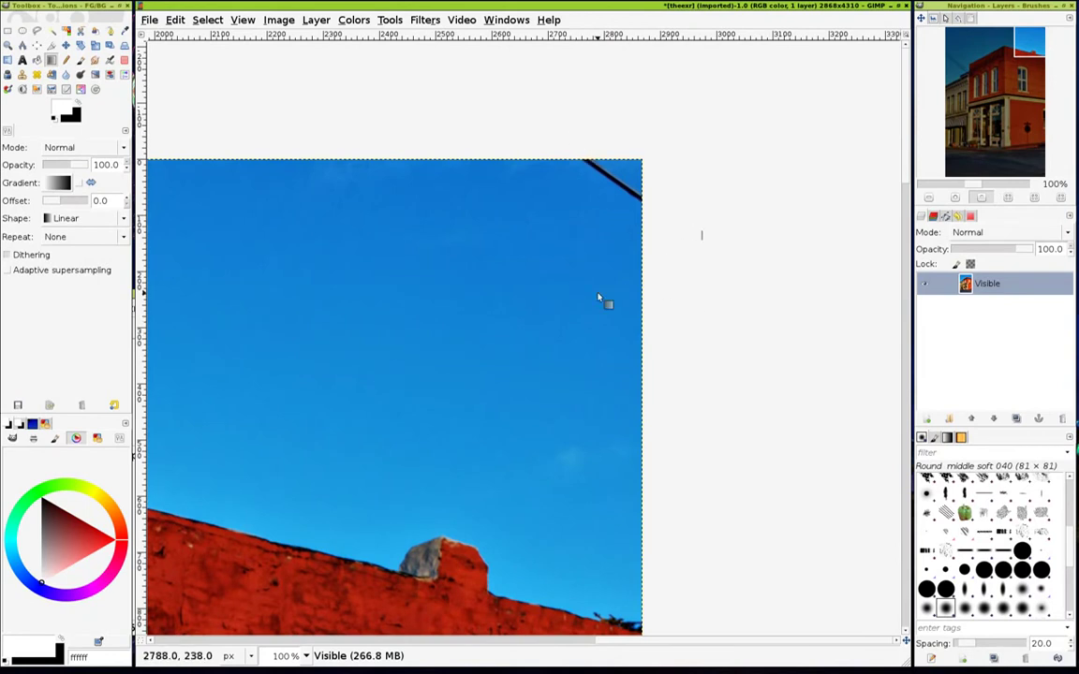
scroll(496, 290, "down", 2)
scroll(496, 290, "down", 3)
scroll(496, 292, "down", 1)
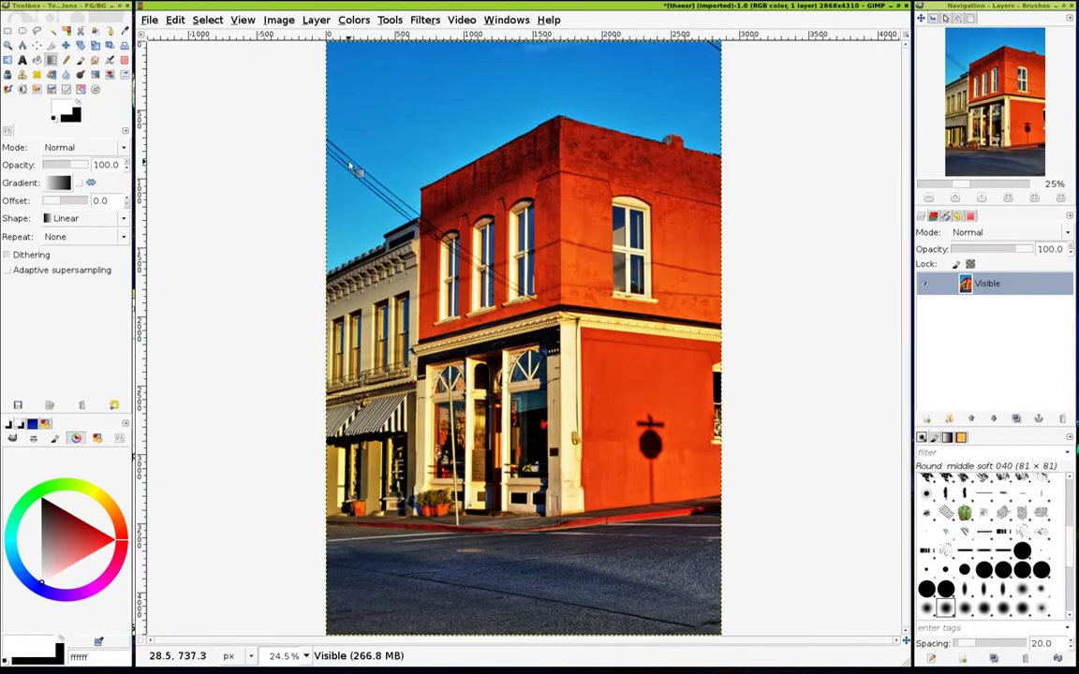
scroll(655, 281, "up", 1)
scroll(608, 265, "up", 5)
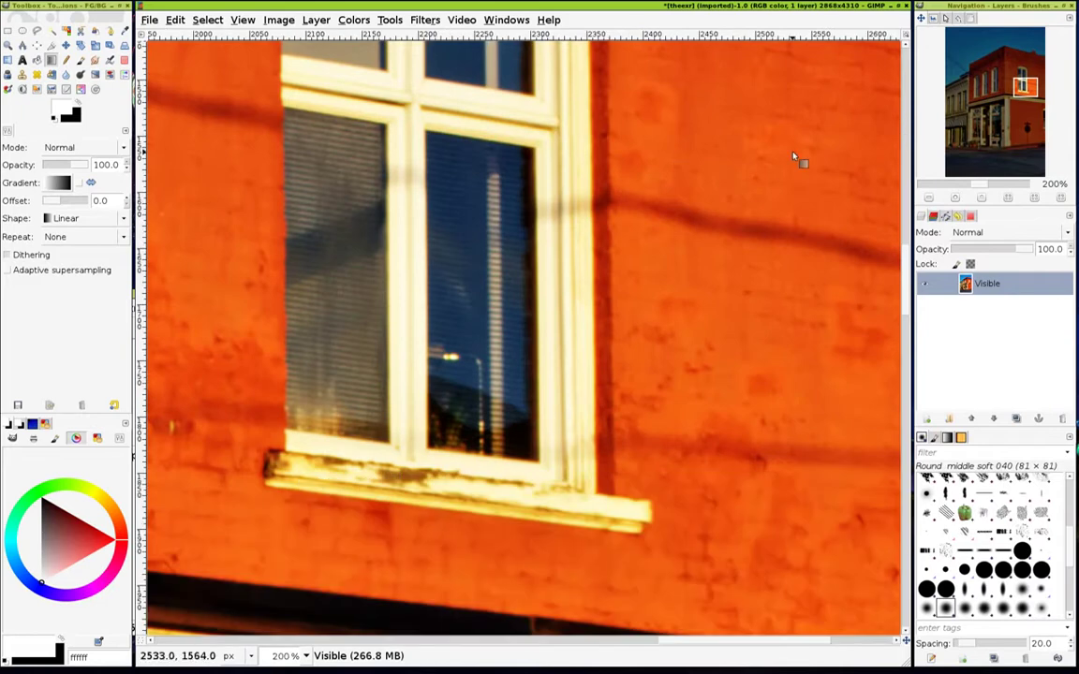
scroll(792, 157, "right", 5)
scroll(749, 140, "up", 5)
scroll(722, 216, "up", 10)
scroll(693, 225, "up", 5)
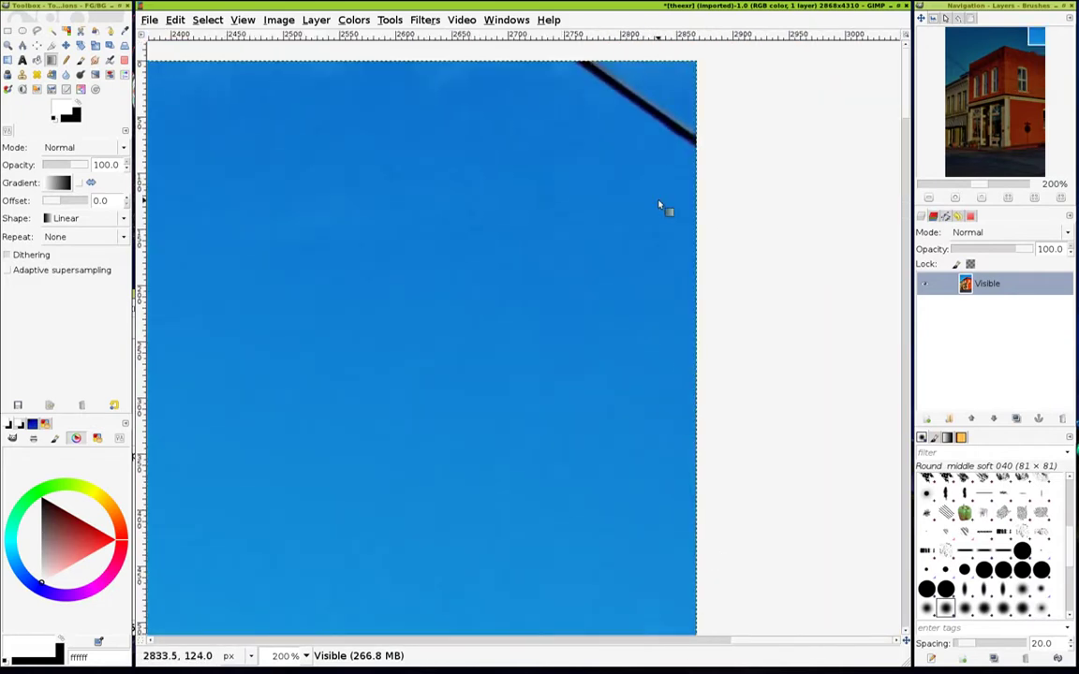
left_click_drag(659, 206, 616, 342)
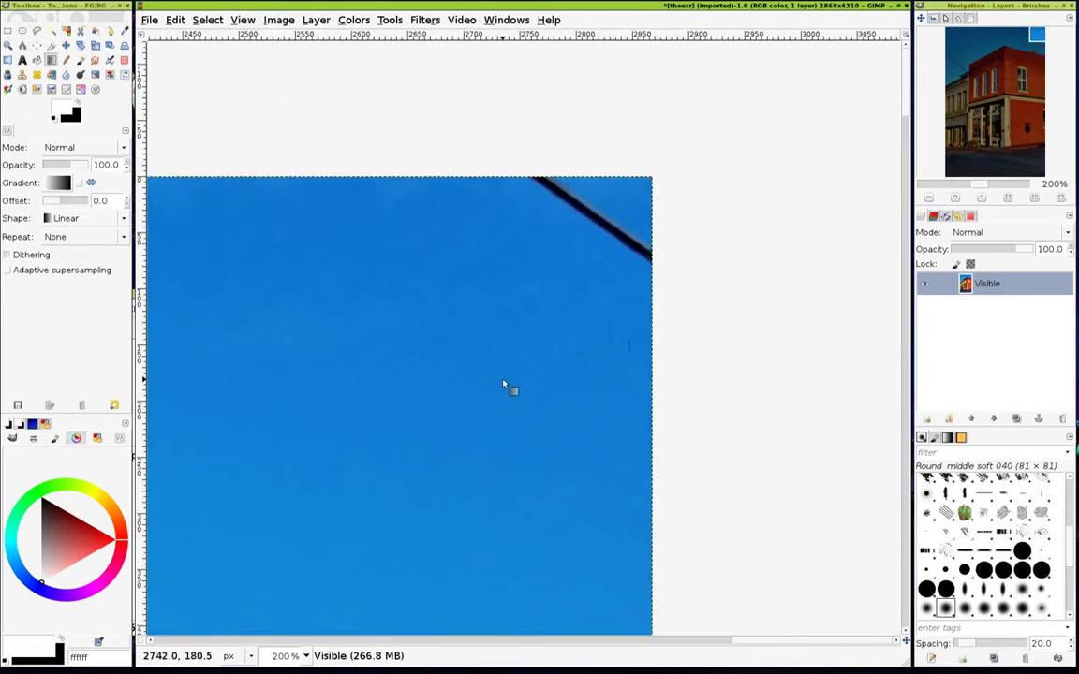
- Select the Clone tool and try brush sizes, settling on Round middle soft 080
key("c")
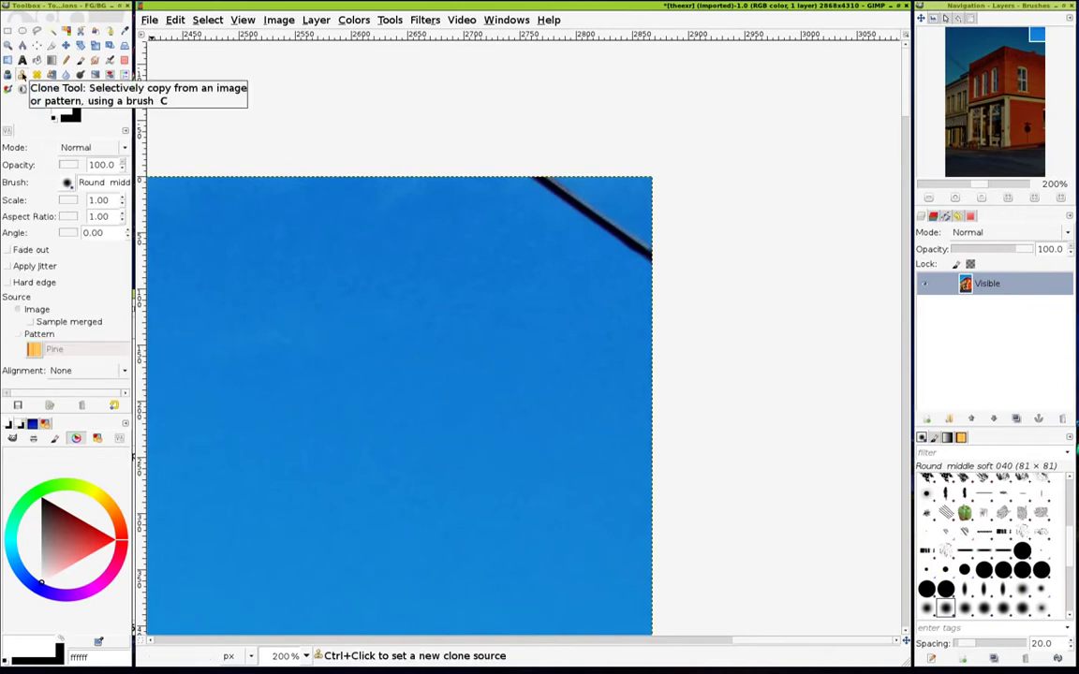
key("bracketright")
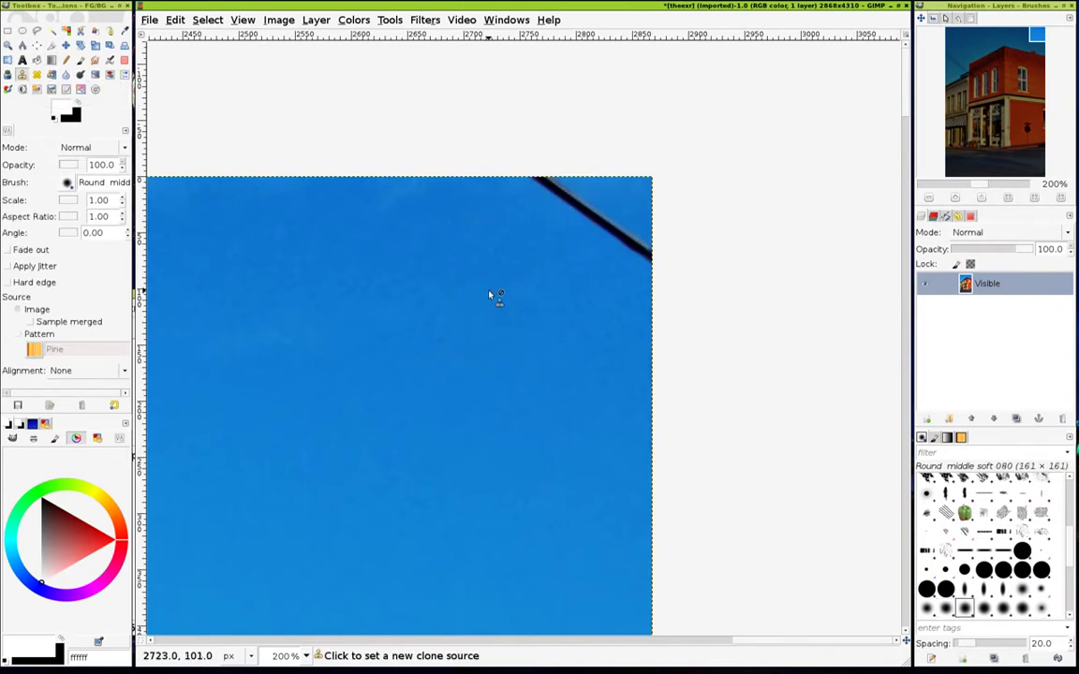
key("bracketleft")
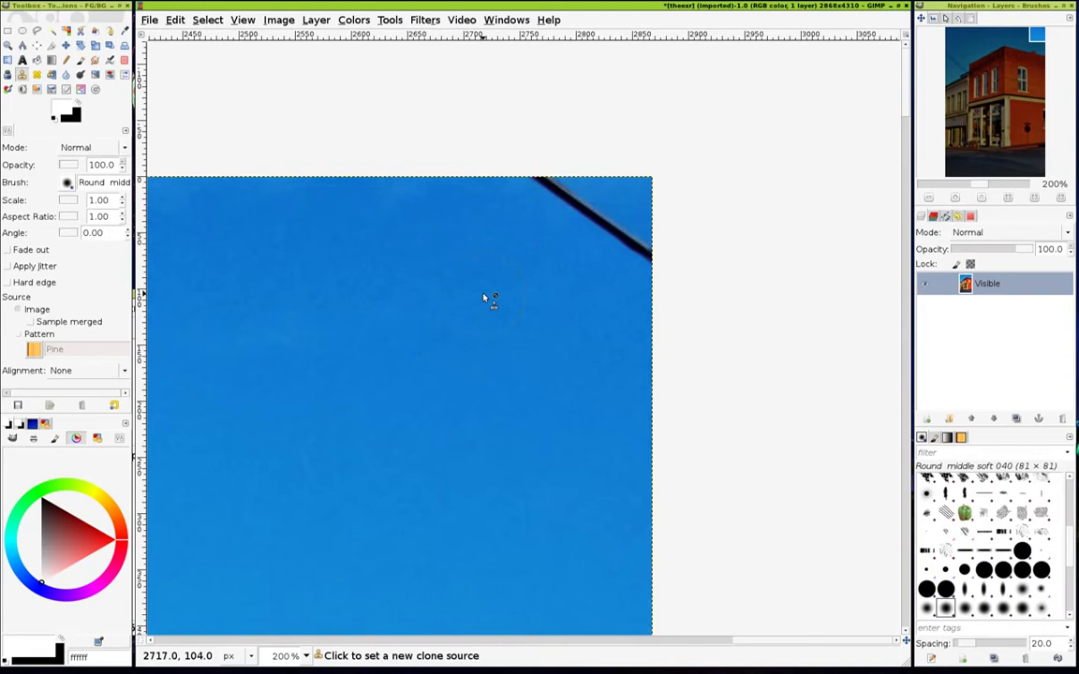
key("bracketright")
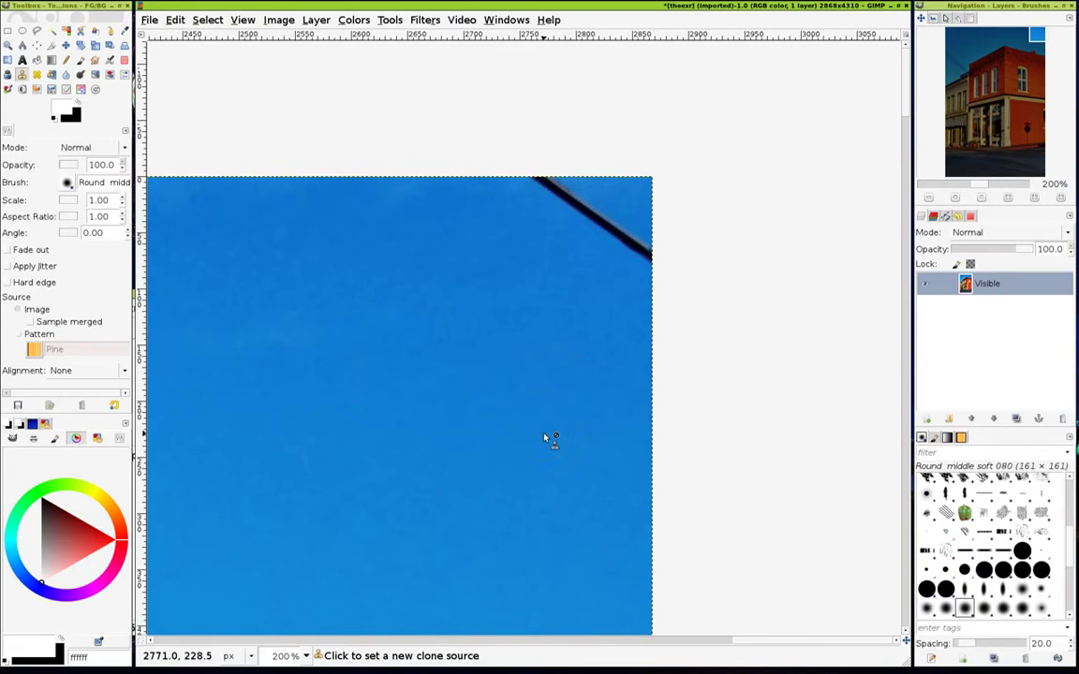
left_click(1014, 584)
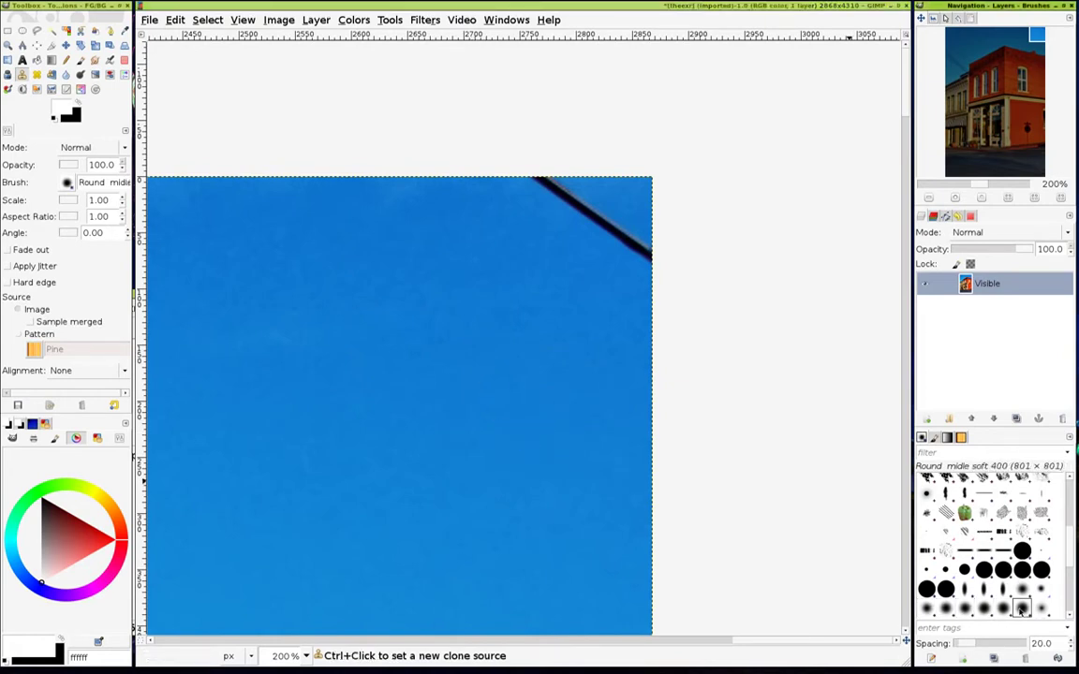
scroll(1008, 580, "down", 1)
left_click(983, 563)
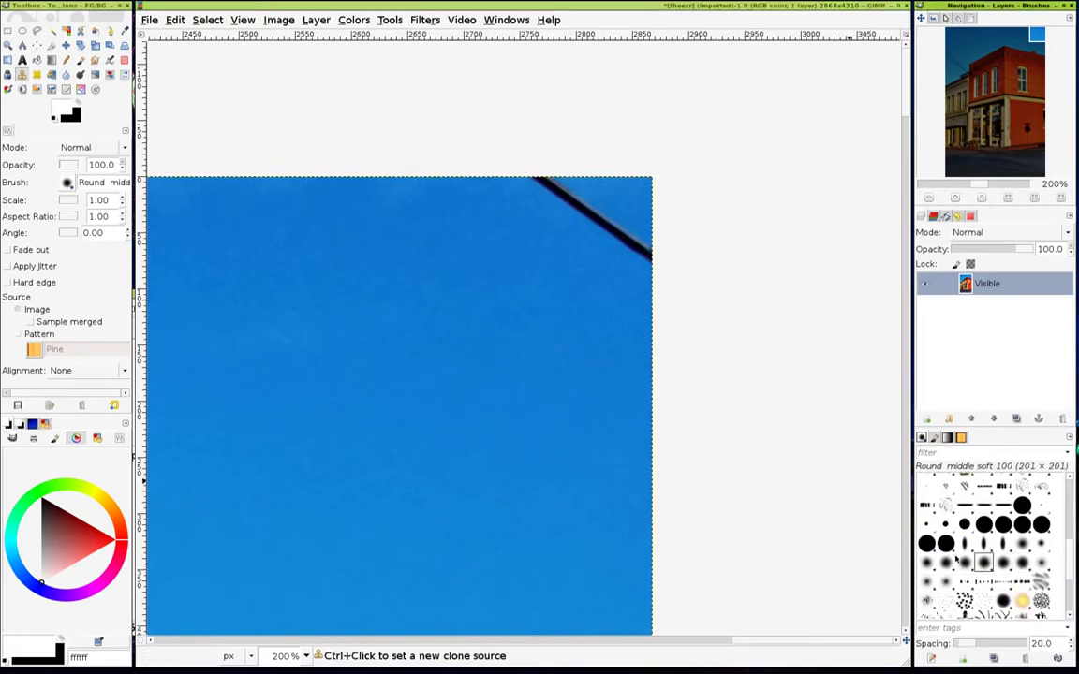
left_click(964, 562)
- Duplicate the Round middle soft 080 brush and drag its radius up to 1000 and back down
left_click(994, 657)
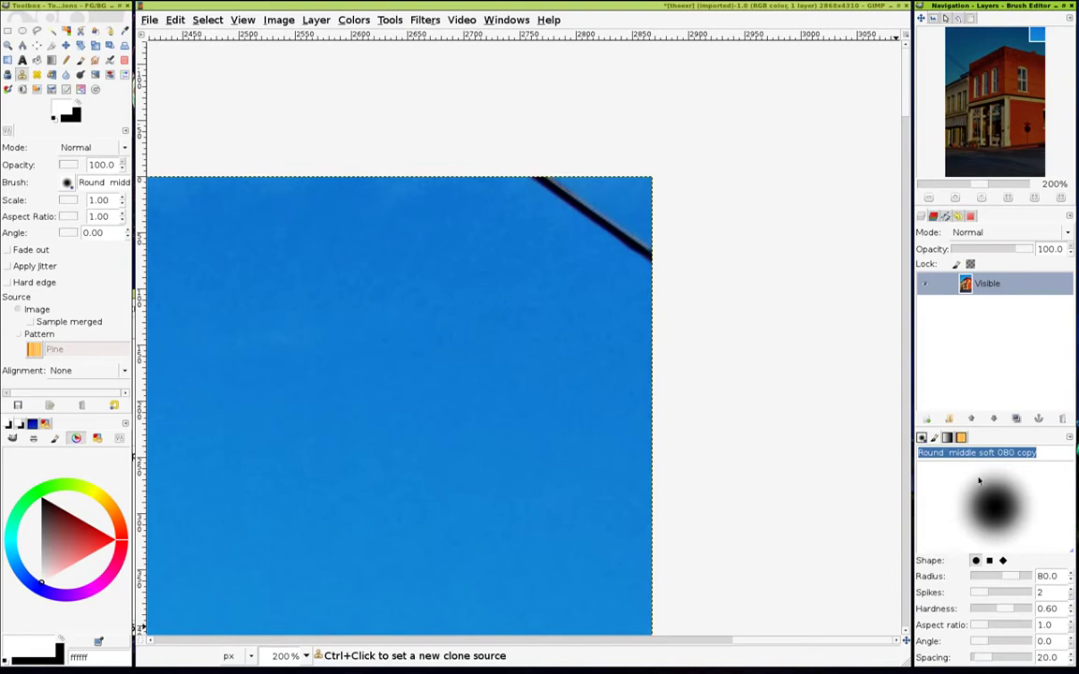
left_click_drag(1007, 576, 1031, 576)
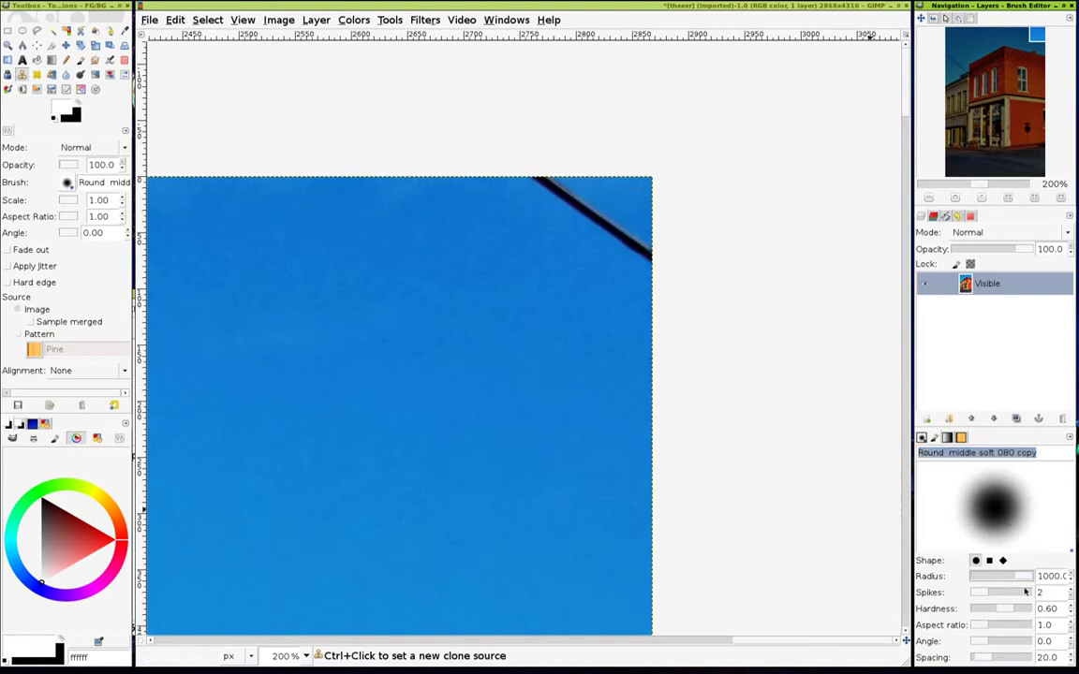
left_click_drag(1008, 579, 979, 577)
left_click(922, 437)
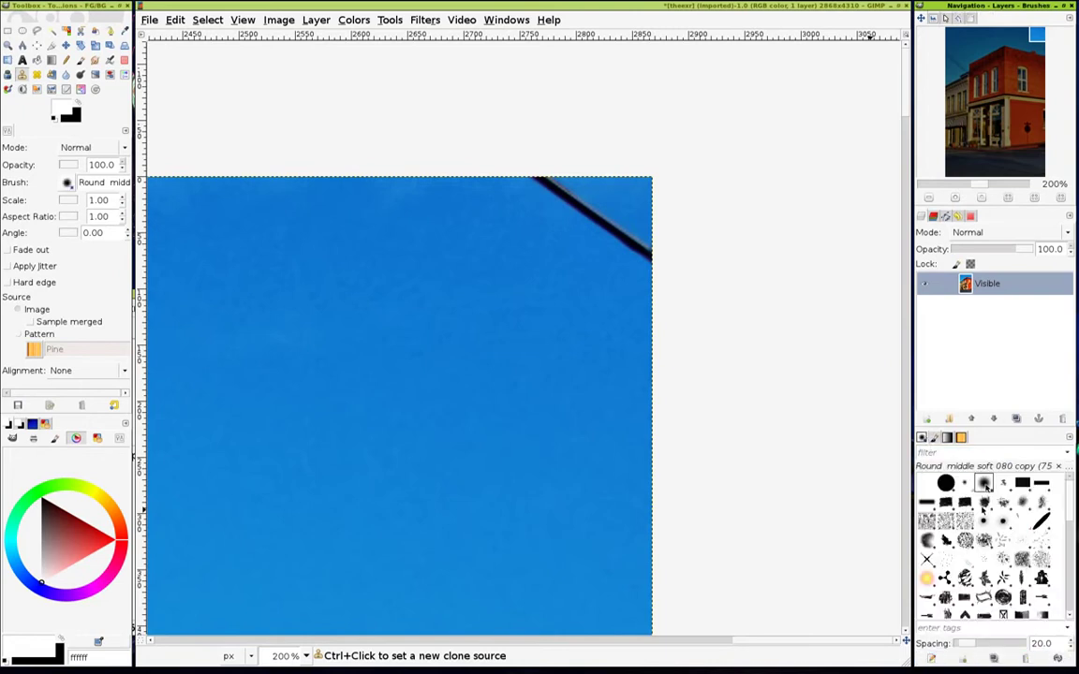
- Delete the copied brush and select Round middle soft 100 for cloning
right_click(1004, 609)
left_click(1026, 653)
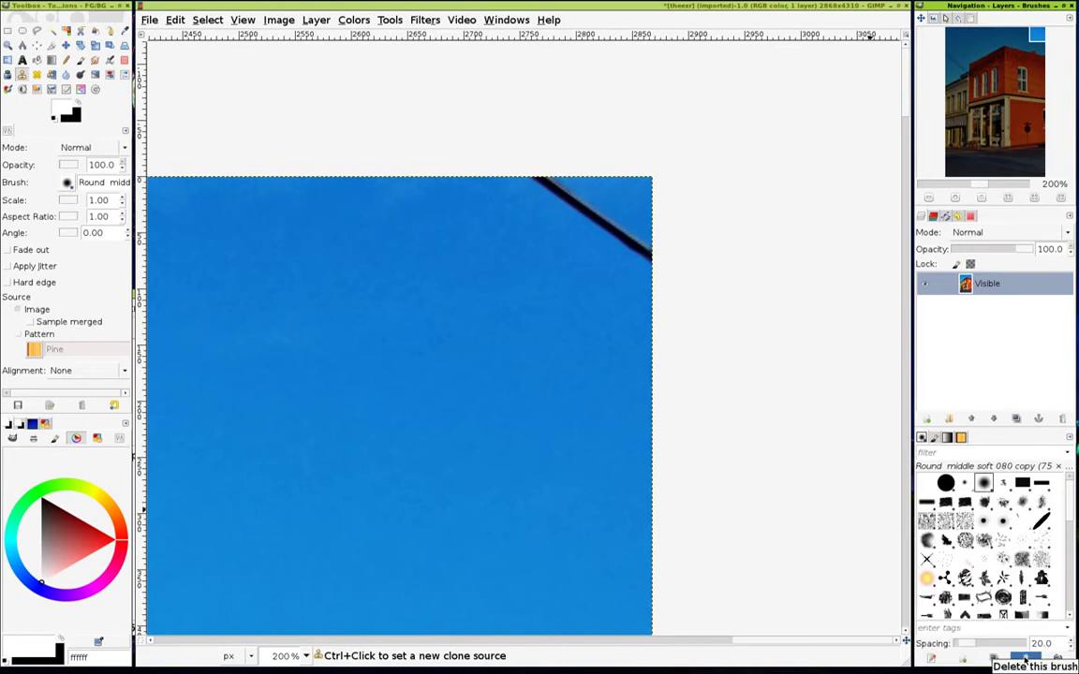
left_click(1027, 659)
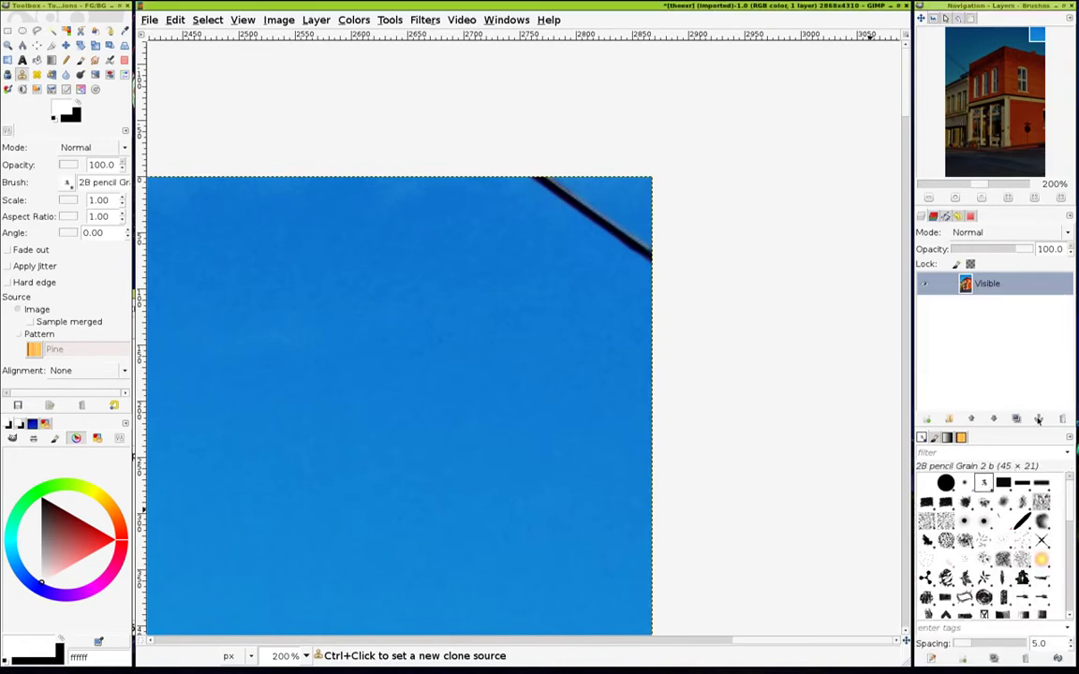
key("Return")
scroll(991, 580, "down", 3)
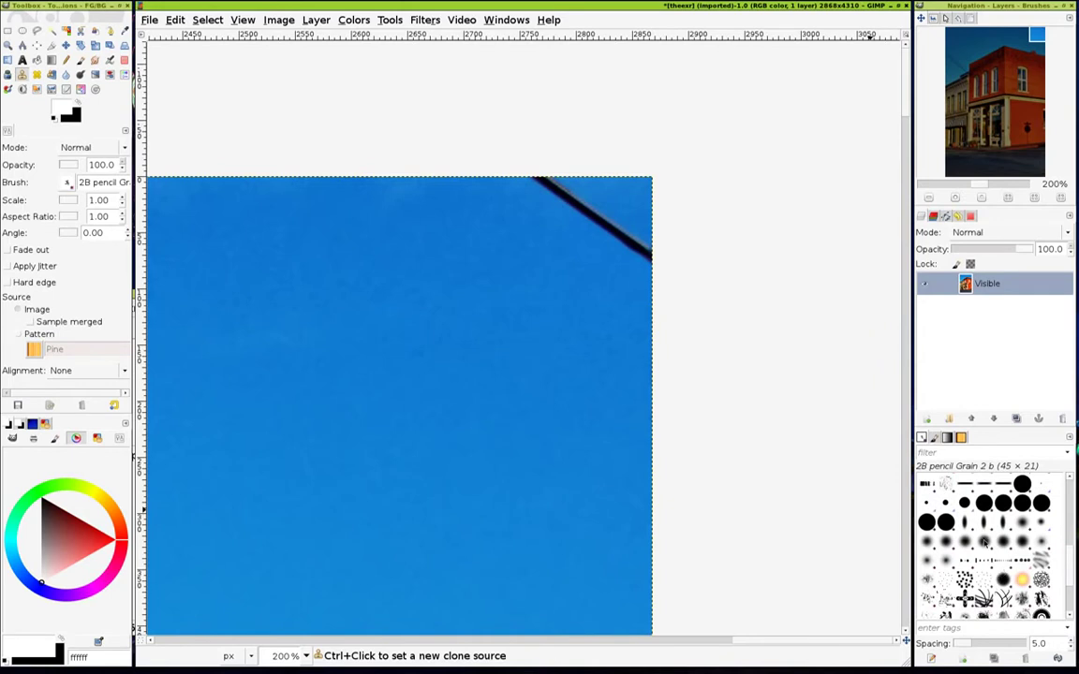
left_click(983, 542)
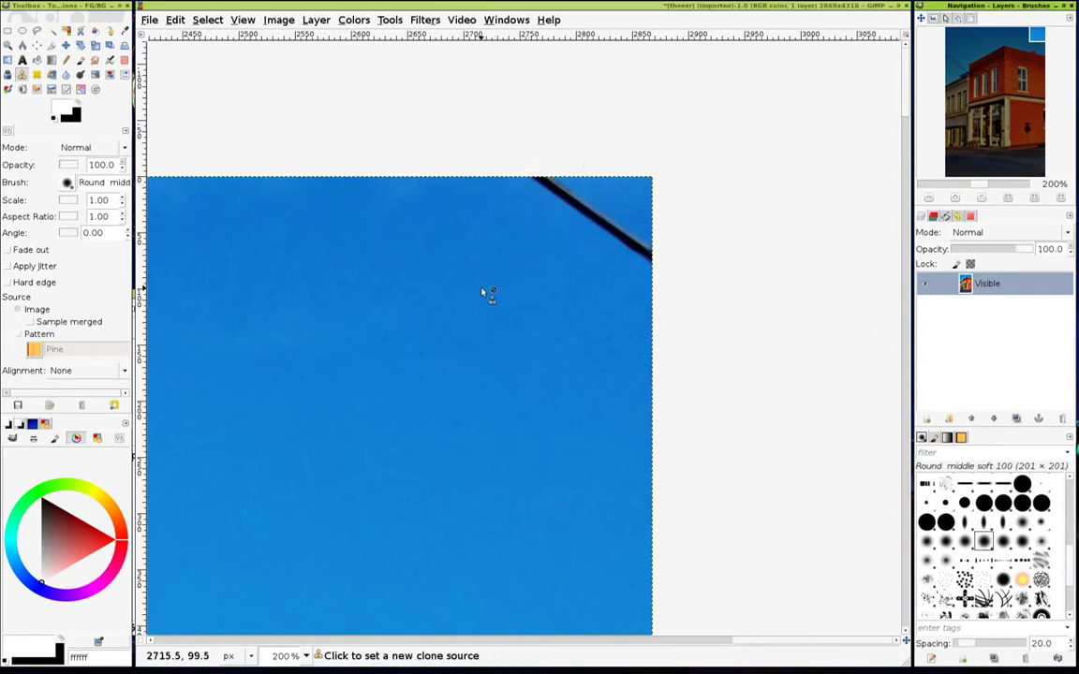
- Use a smaller brush to clone clean sky over the top-right wire, then fit the photo to the window
key("comma")
key("comma")
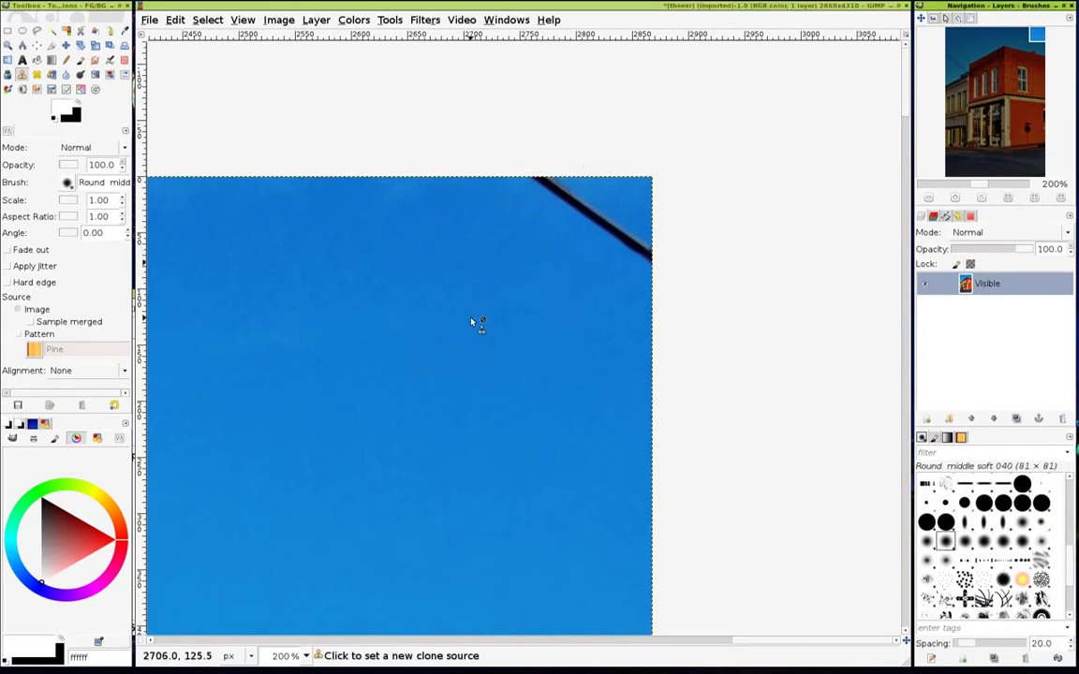
left_click(492, 263, "ctrl")
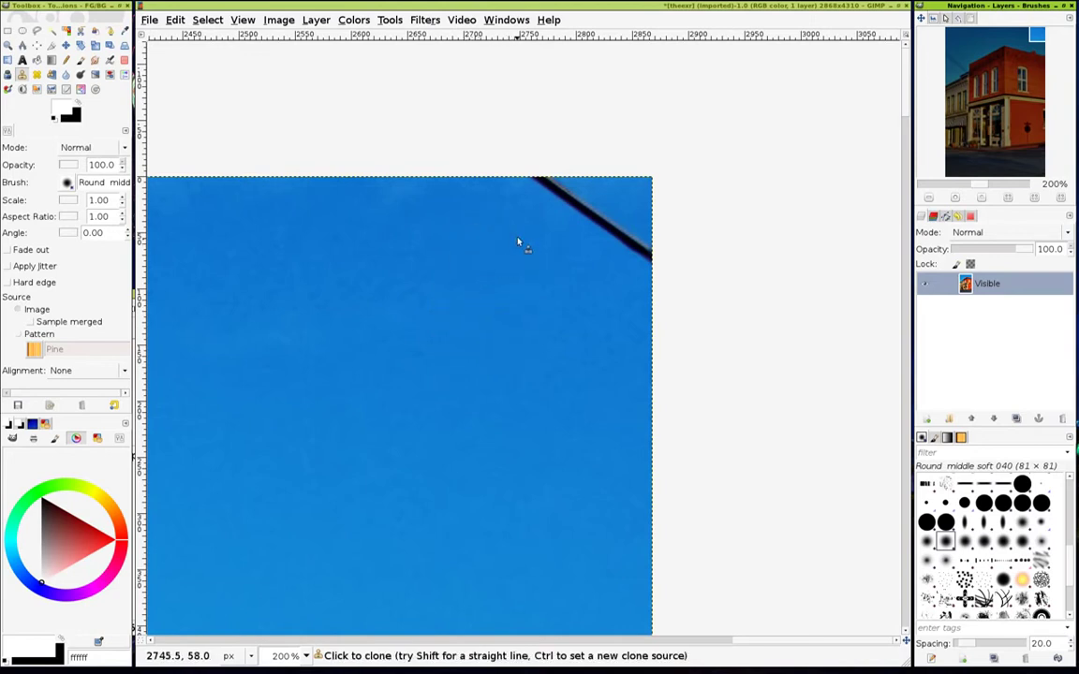
mouse_move(535, 199)
left_mouse_down()
mouse_move(556, 197)
mouse_move(638, 250)
left_mouse_up()
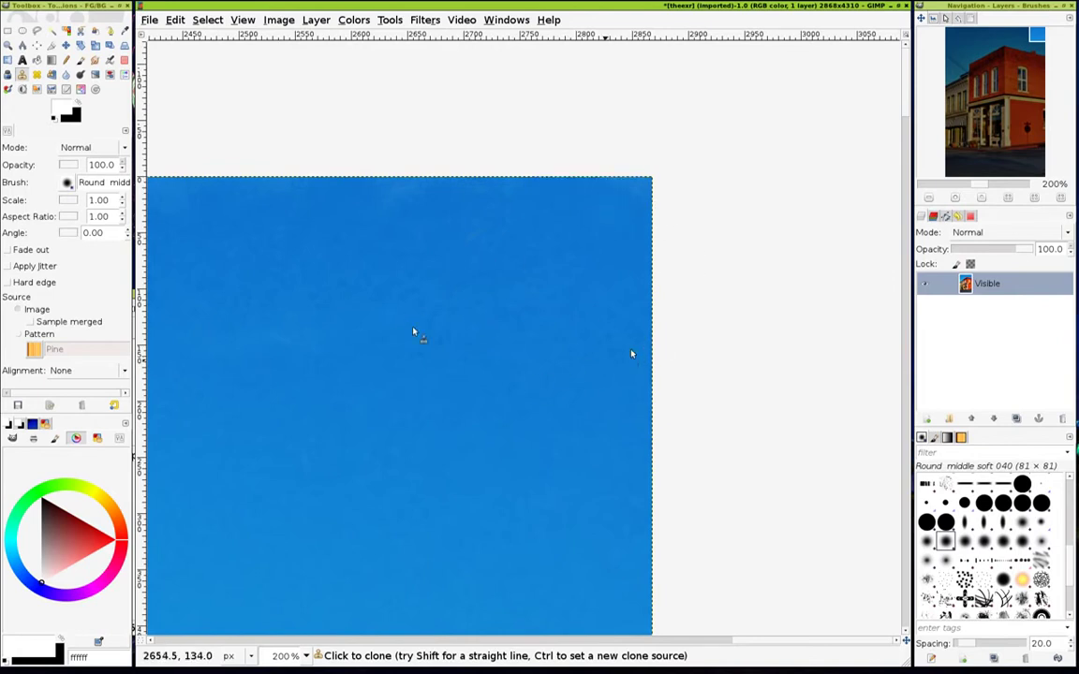
scroll(598, 294, "down", 7)
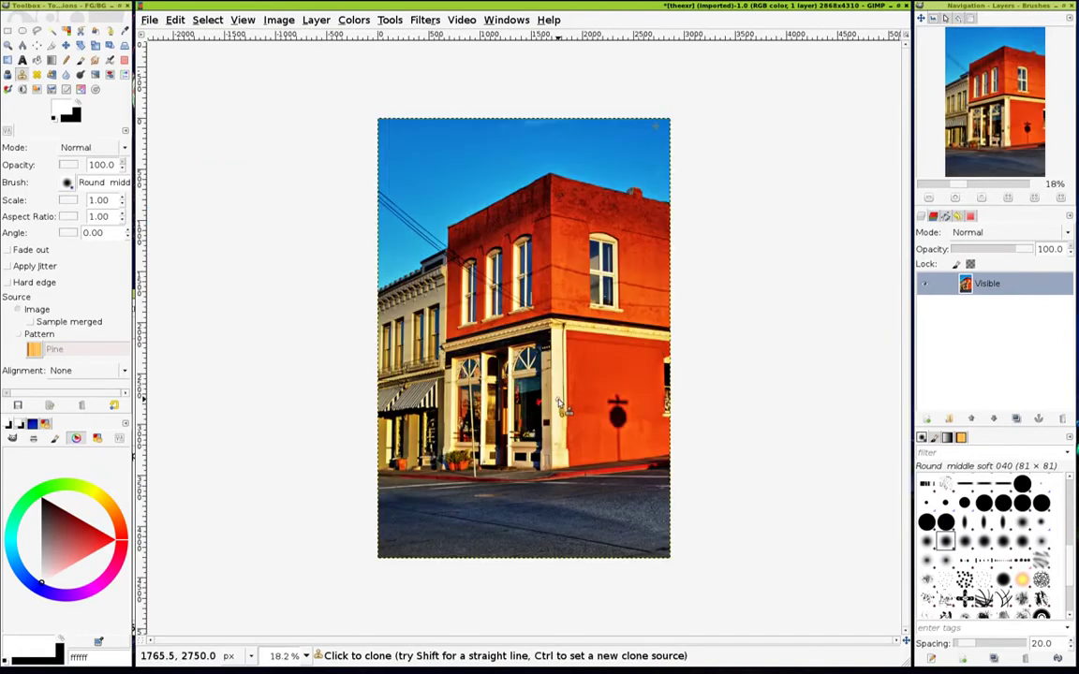
key("shift+ctrl+j")
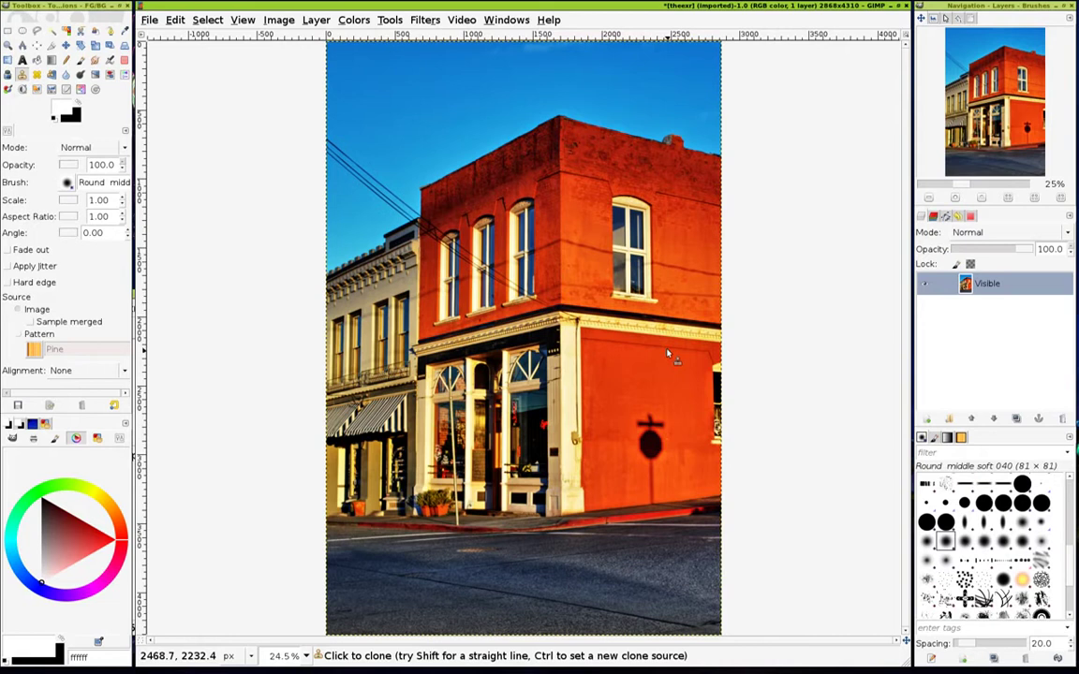
- Duplicate the Visible layer and set an orange ff6635 colour, swapping it into the background
left_click(1017, 419)
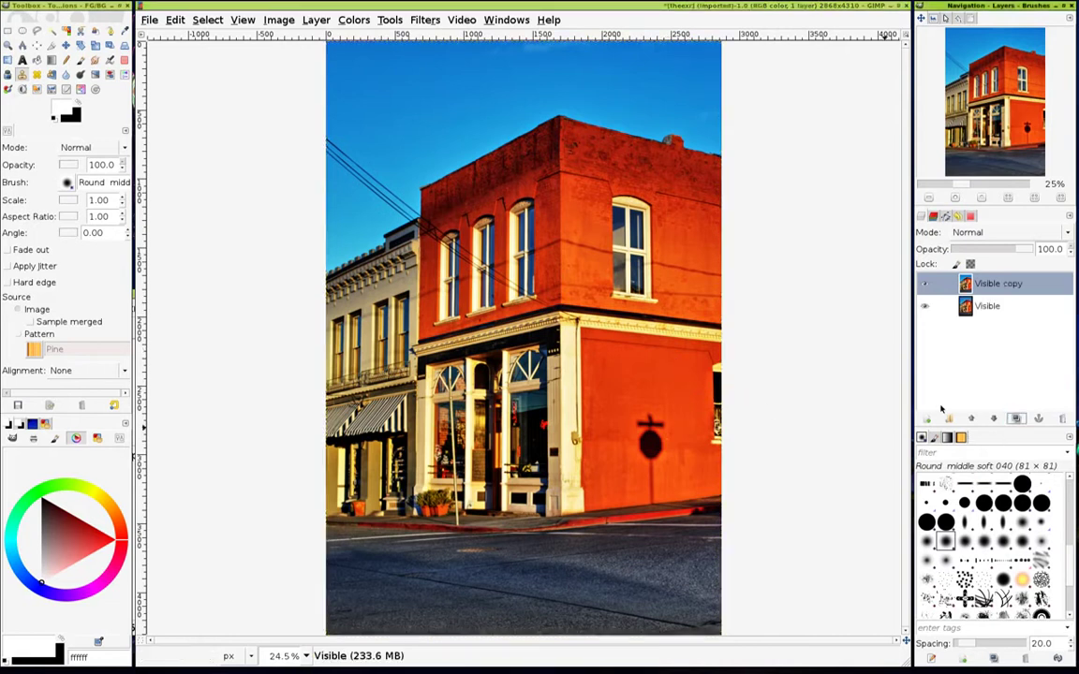
left_click(64, 112)
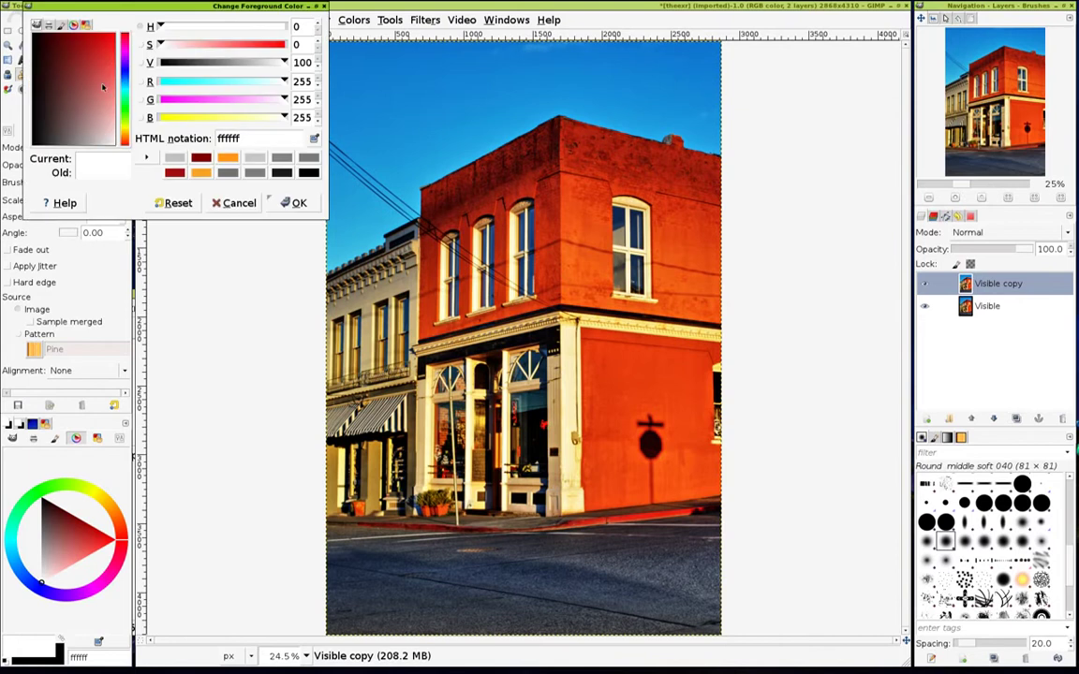
left_click(233, 203)
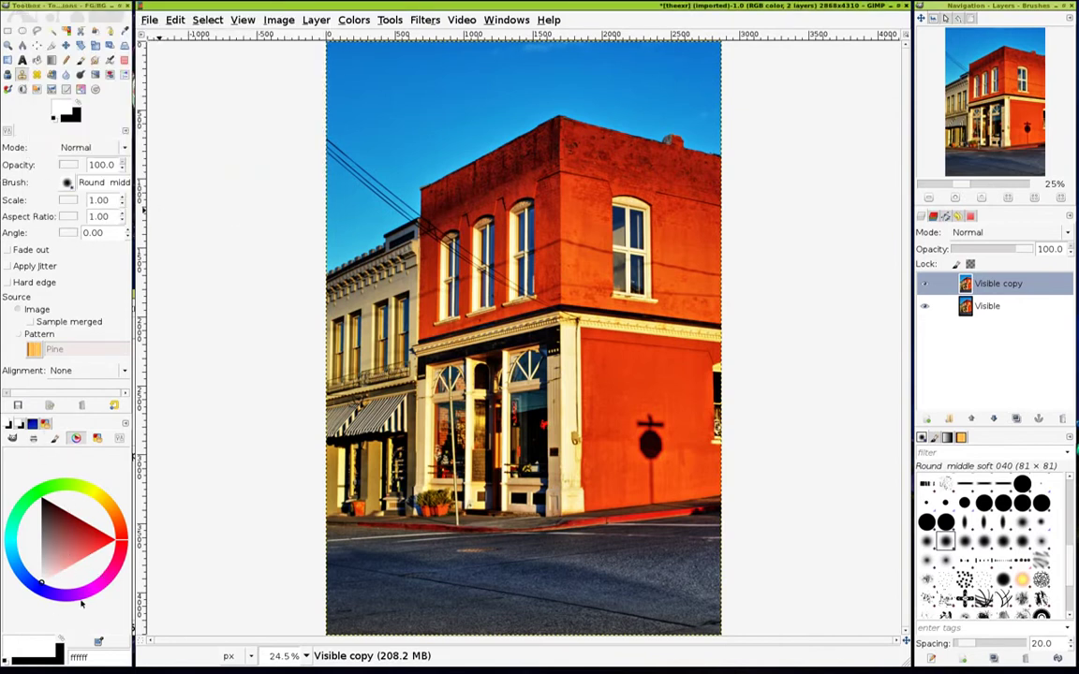
left_click_drag(114, 531, 101, 540)
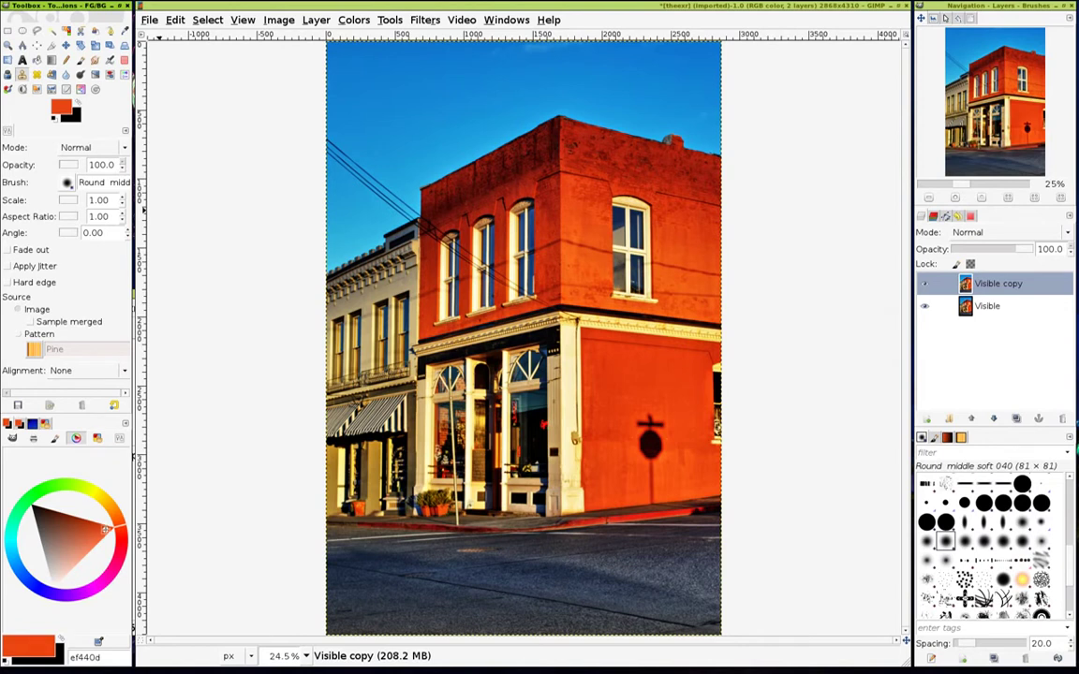
left_click(59, 638)
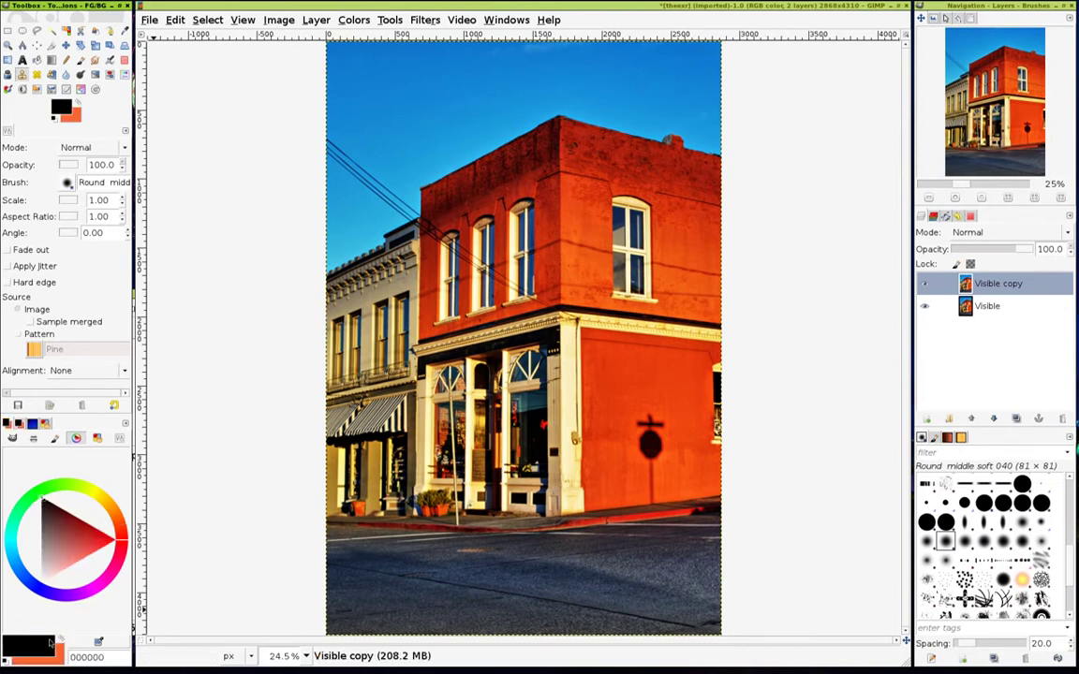
left_click(61, 639)
- Pick a dark red foreground, fine-tune the orange background shade, and restore dark red in front
left_click(78, 108)
mouse_move(106, 566)
left_mouse_down()
mouse_move(79, 525)
mouse_move(94, 512)
mouse_move(120, 534)
left_mouse_up()
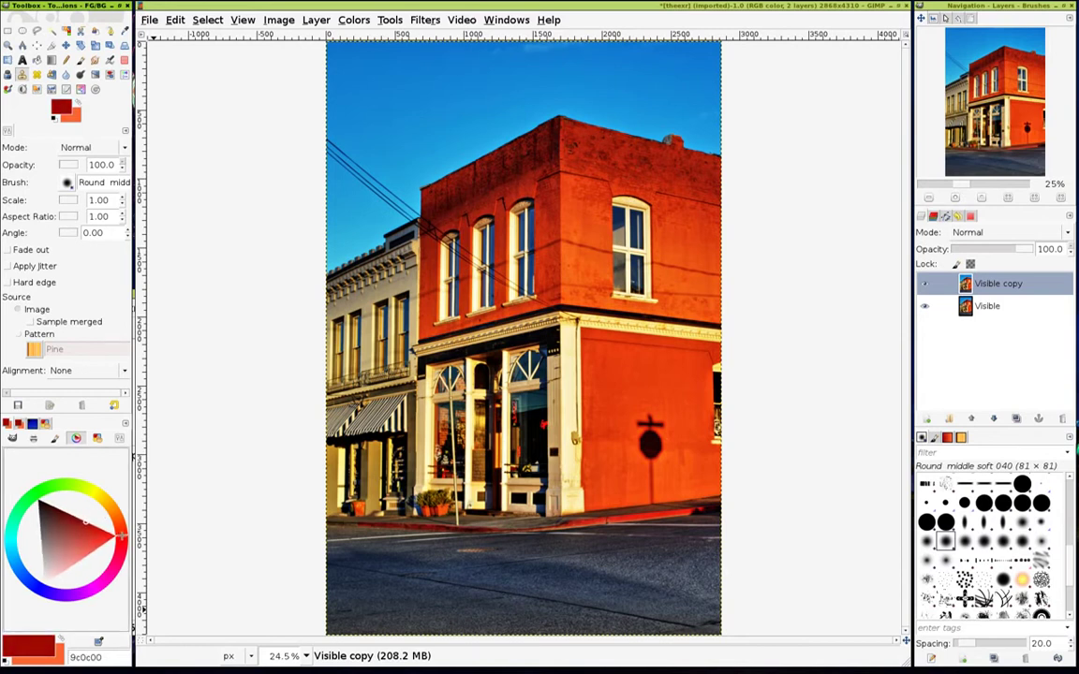
left_click(64, 640)
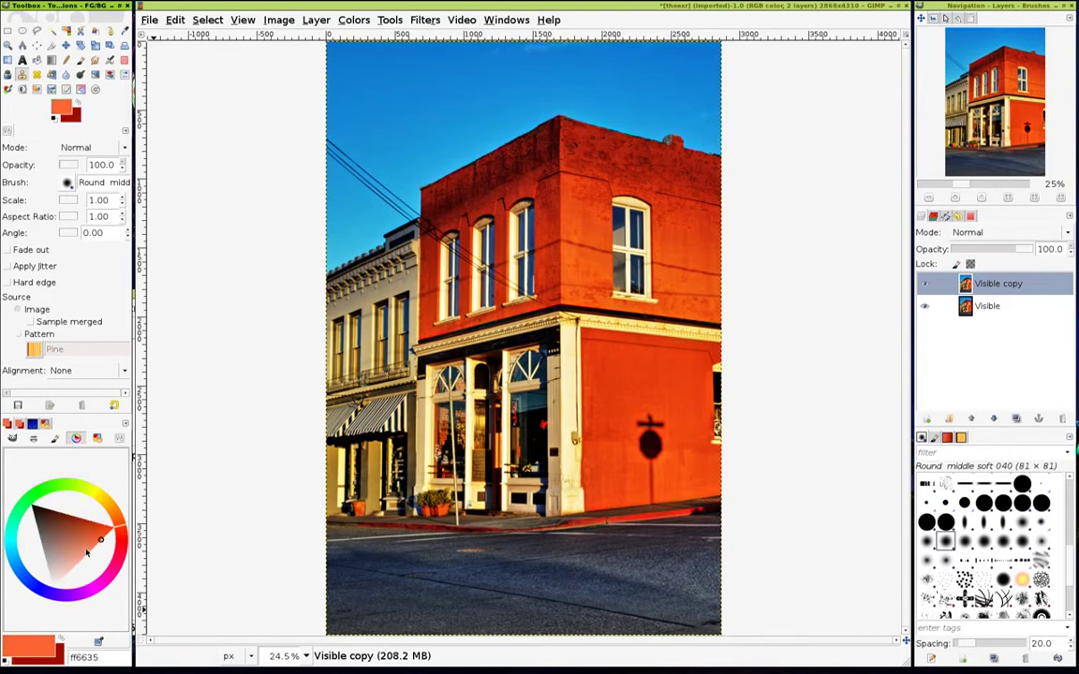
left_click_drag(86, 554, 120, 519)
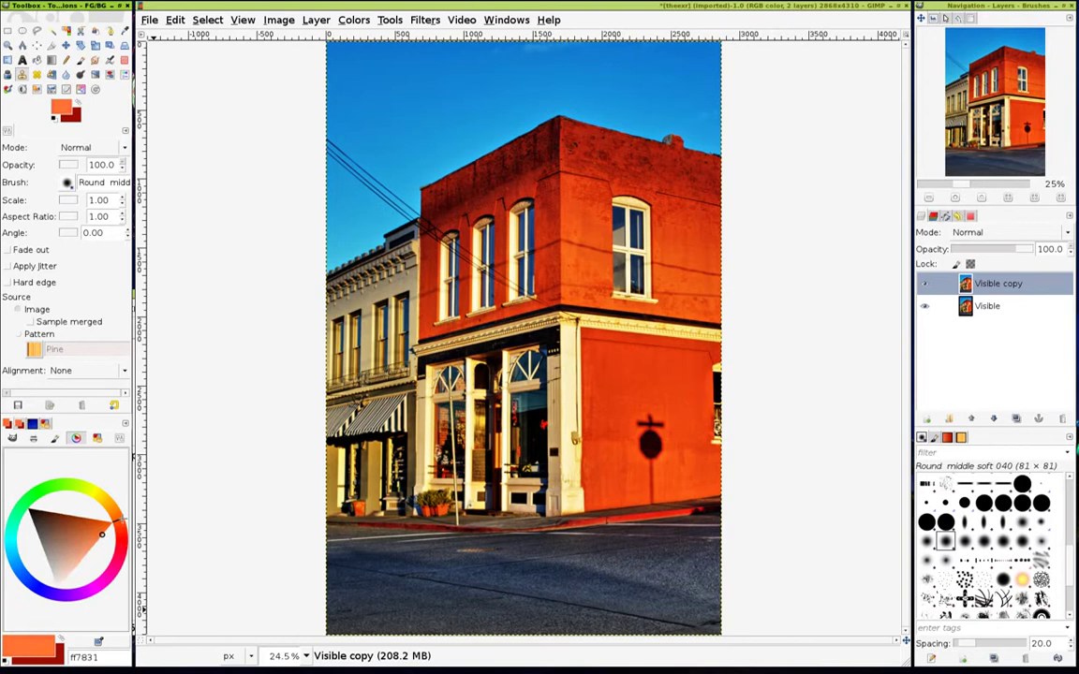
left_click(63, 634)
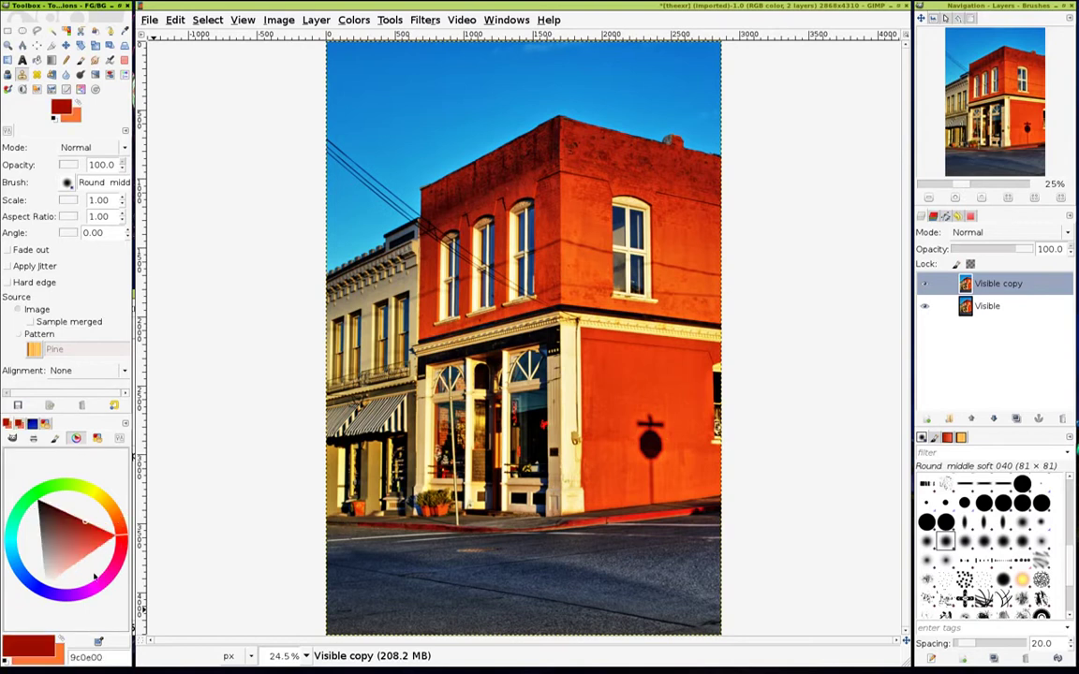
- Apply Colors > Map > Gradient Map to Visible copy and set its layer mode to Overlay
left_click(354, 19)
mouse_move(361, 264)
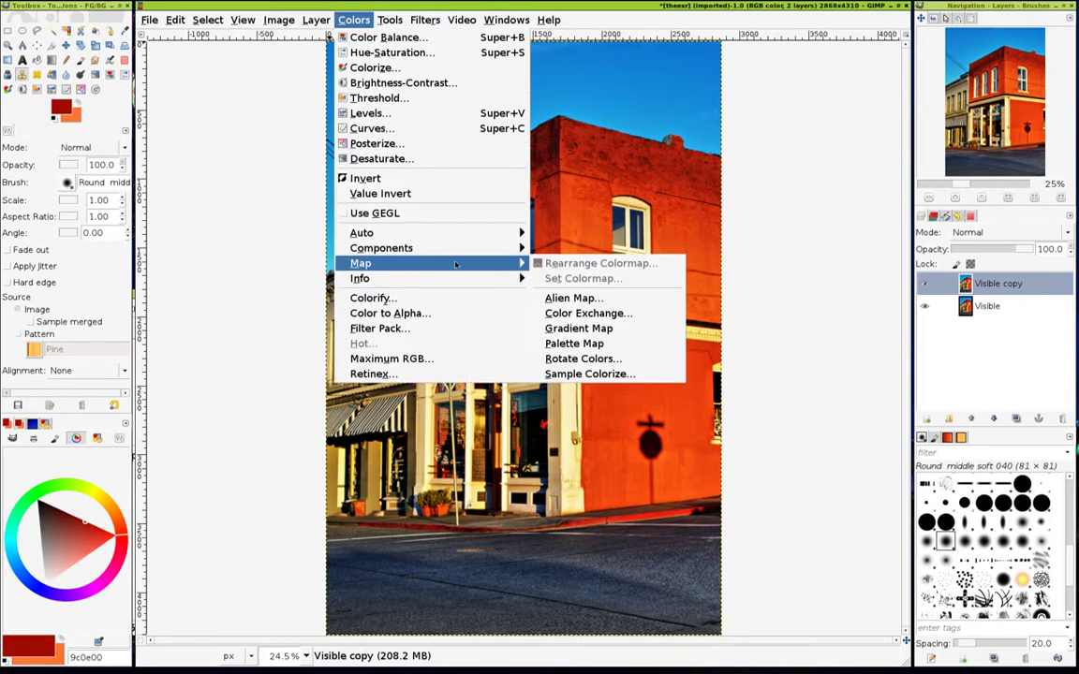
left_click(1042, 364)
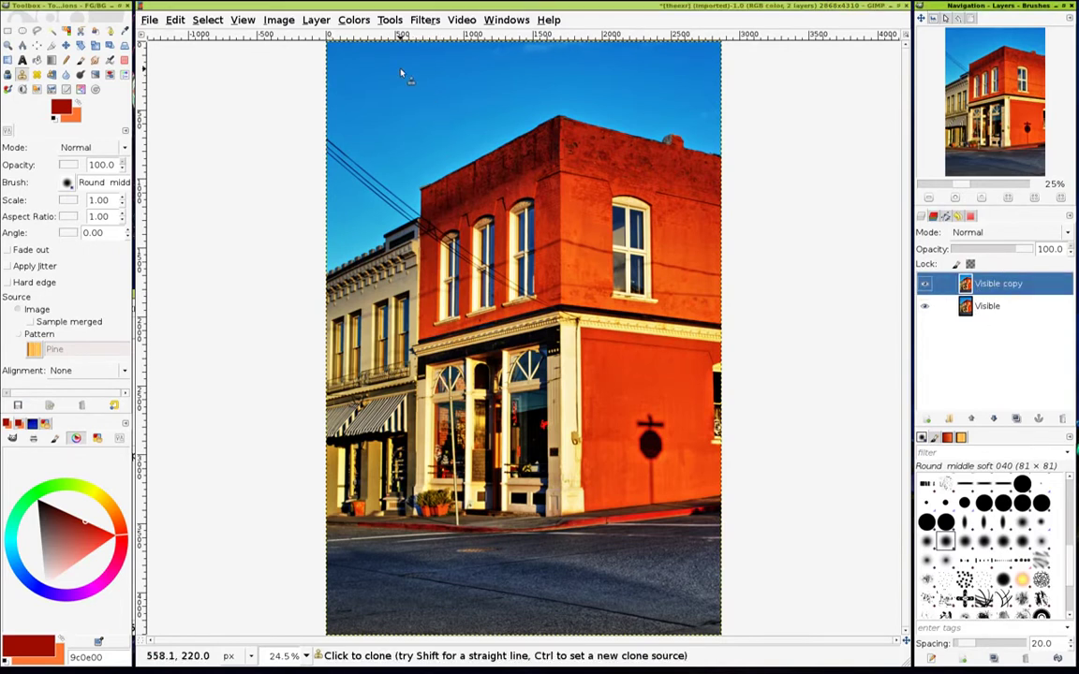
left_click(354, 20)
mouse_move(393, 263)
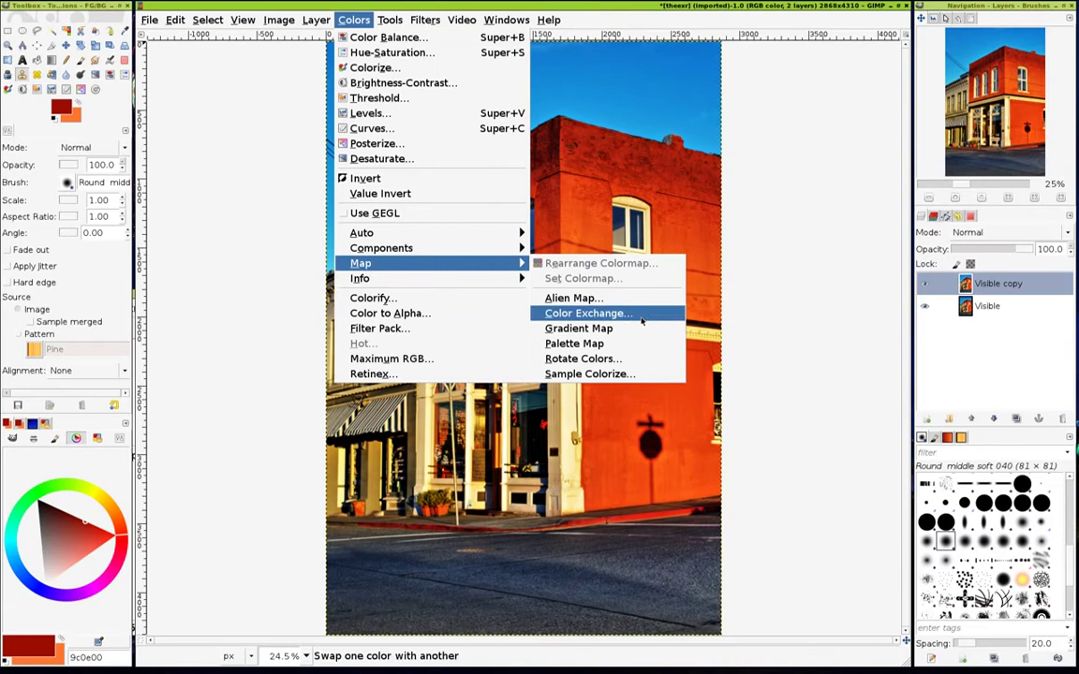
left_click(643, 328)
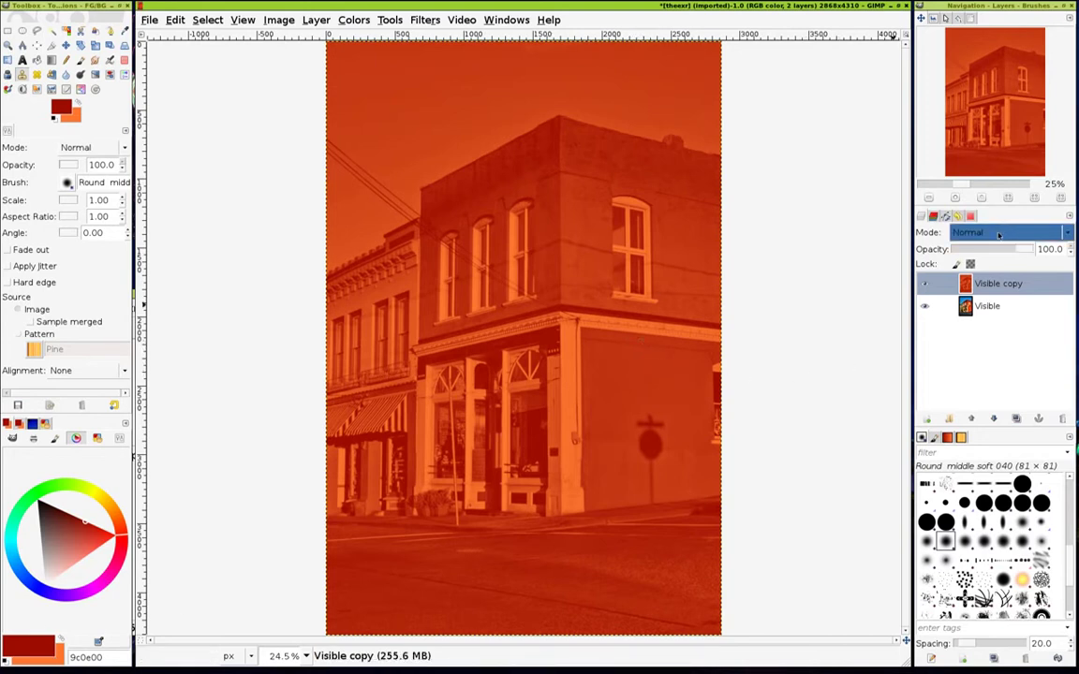
left_click(998, 233)
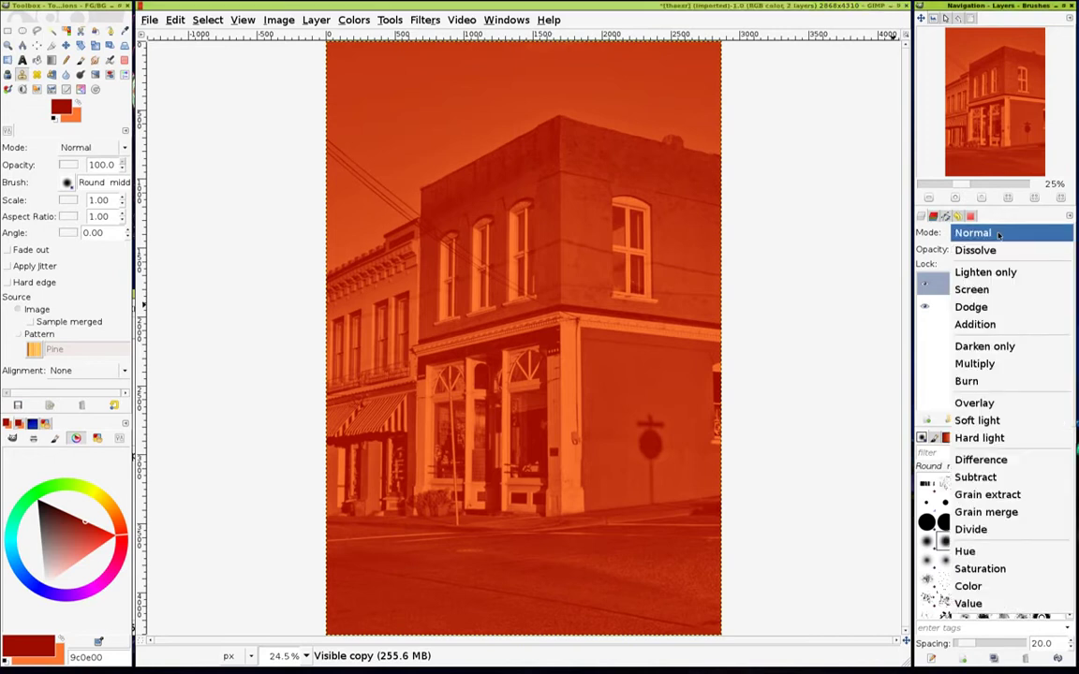
left_click(1003, 402)
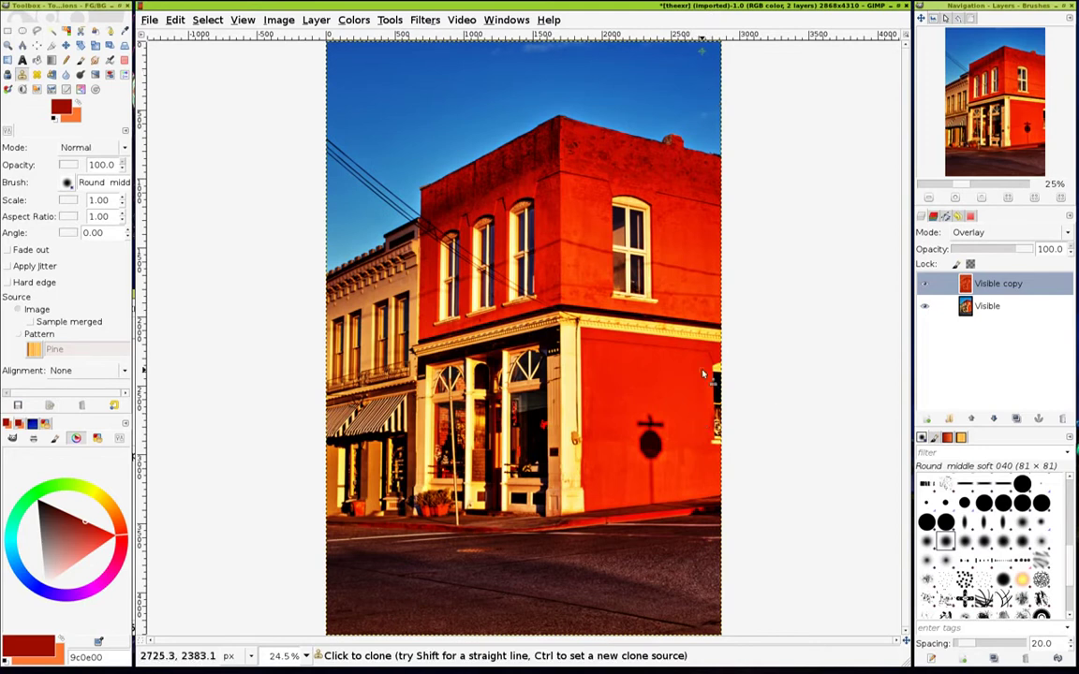
- Hide Visible copy, duplicate the Visible layer, and desaturate the new copy
left_click(925, 283)
left_click(983, 306)
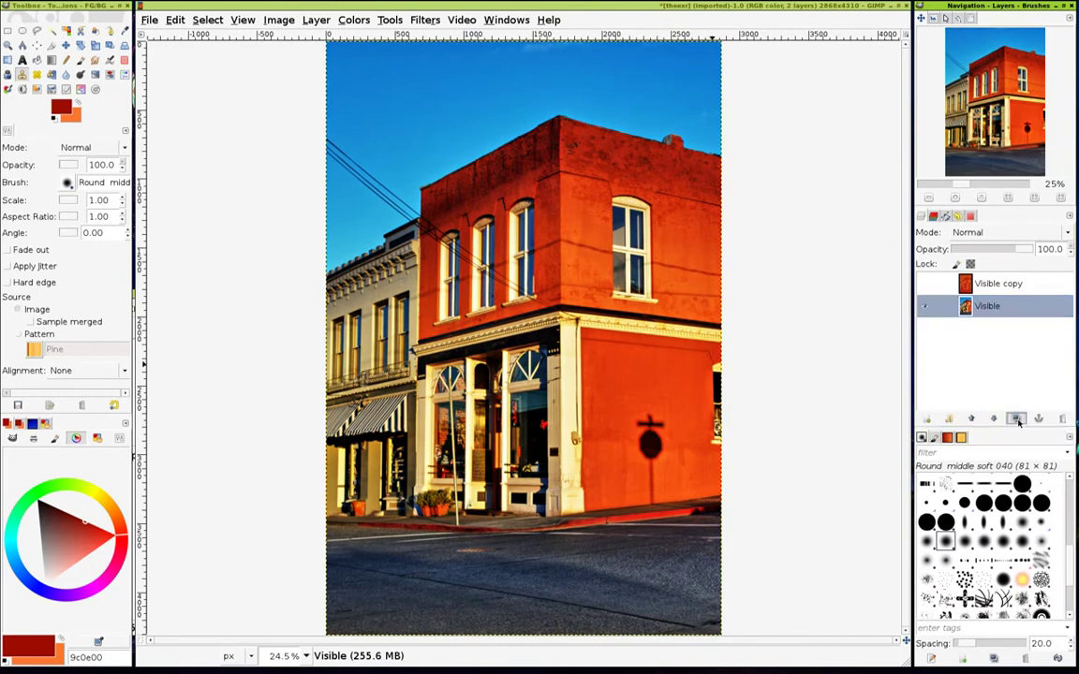
left_click(1016, 419)
left_click(354, 20)
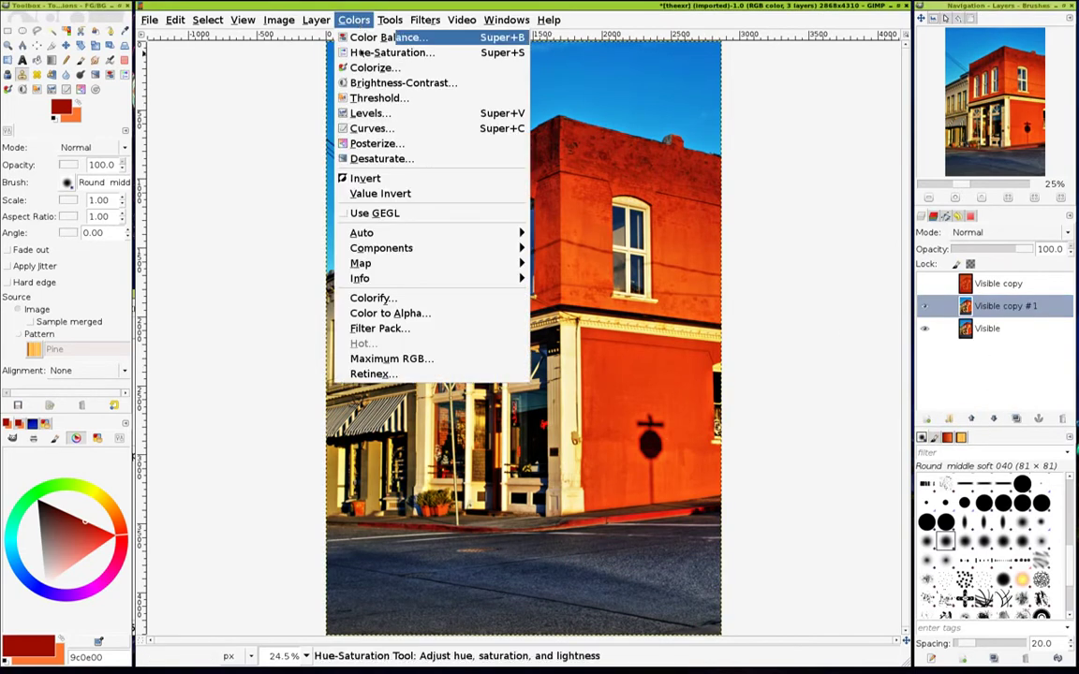
left_click(384, 159)
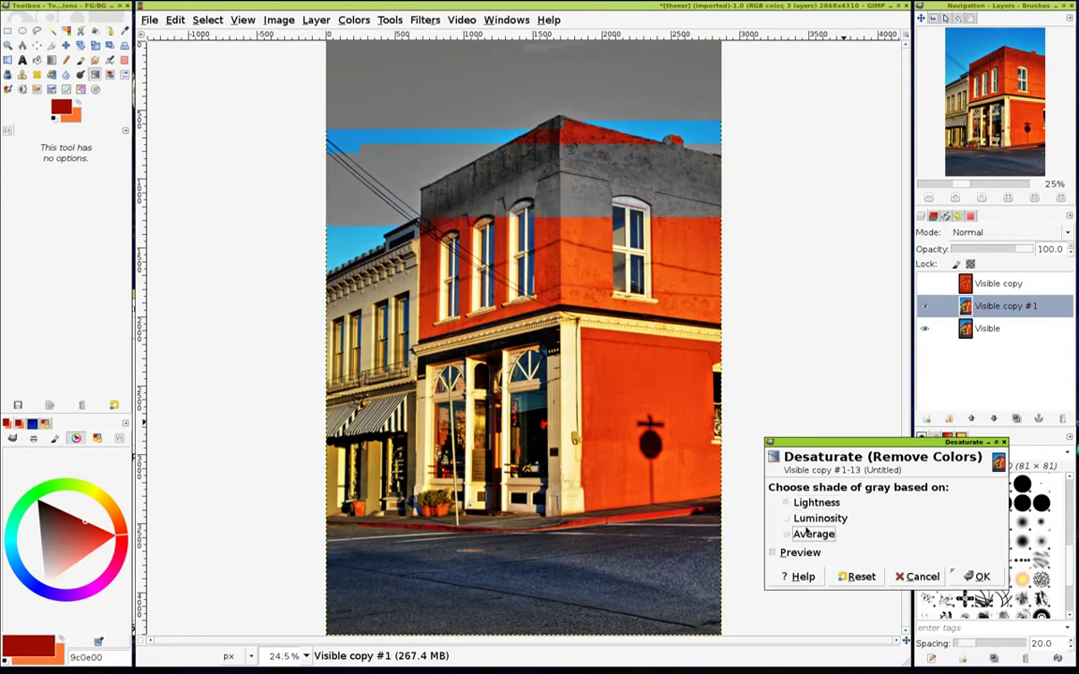
left_click(975, 575)
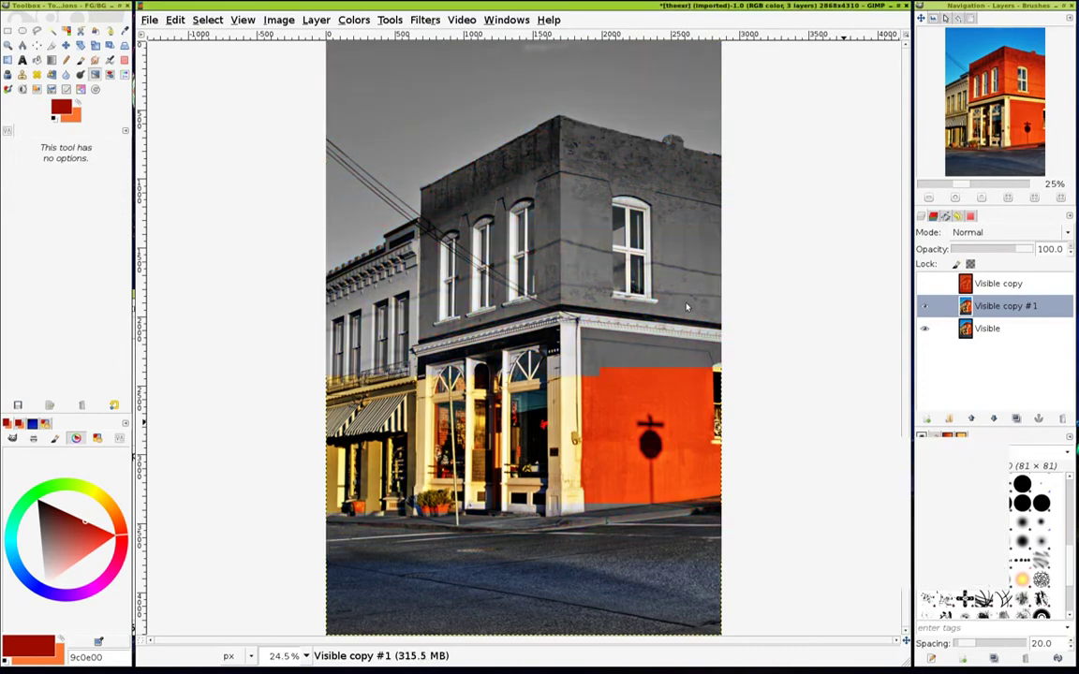
- Colorize the grey copy red with Hue 360 and Saturation 50
left_click(340, 19)
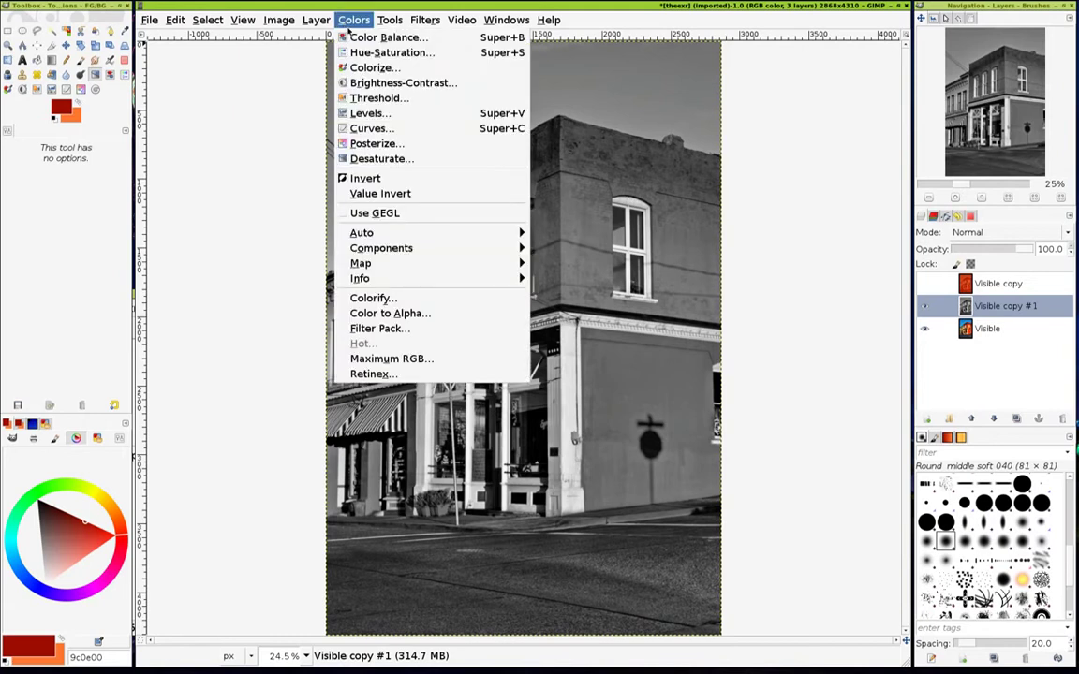
left_click(385, 67)
left_click_drag(671, 266, 877, 277)
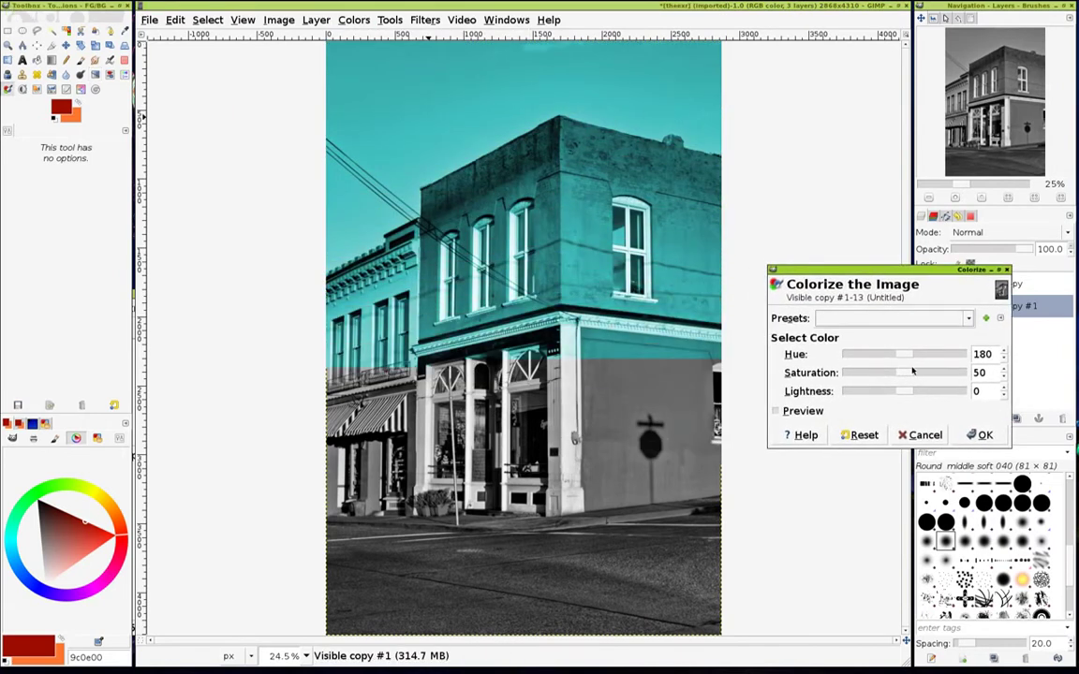
left_click_drag(905, 354, 972, 354)
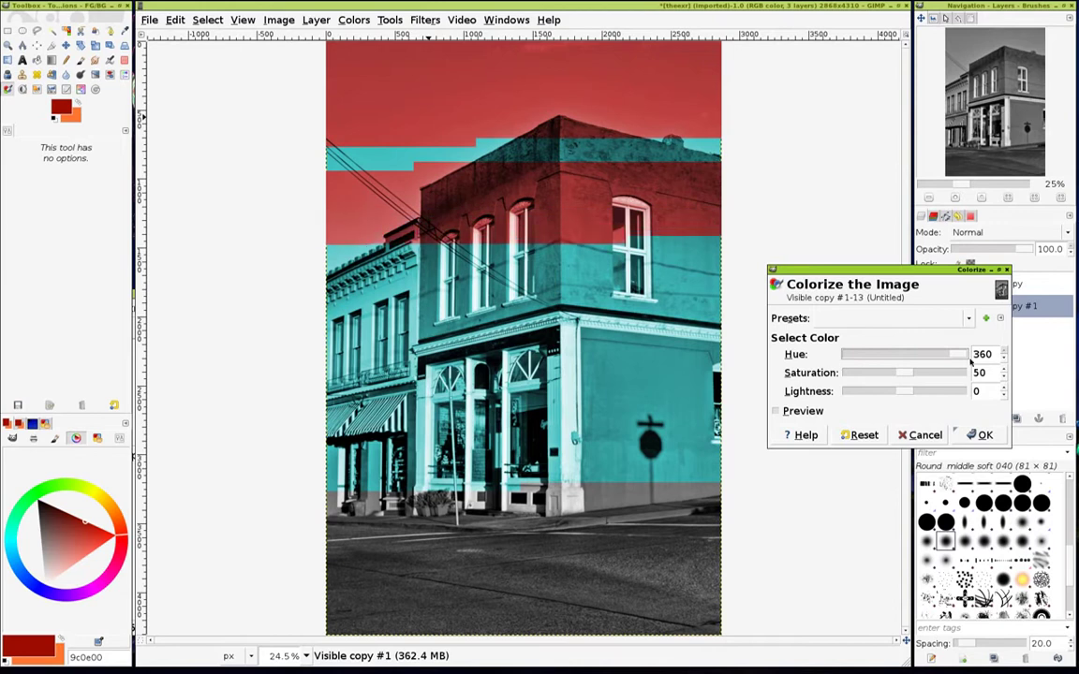
left_click(983, 435)
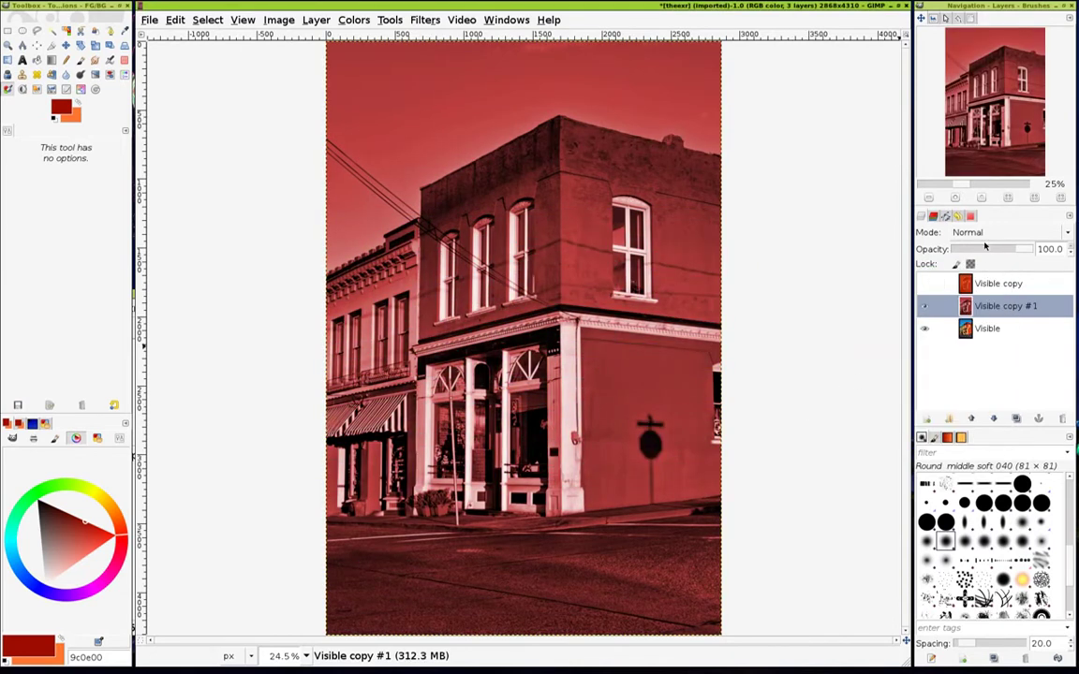
- Set Visible copy #1 to Overlay, show Visible copy, compare, and move #1 to the top
left_click(1010, 233)
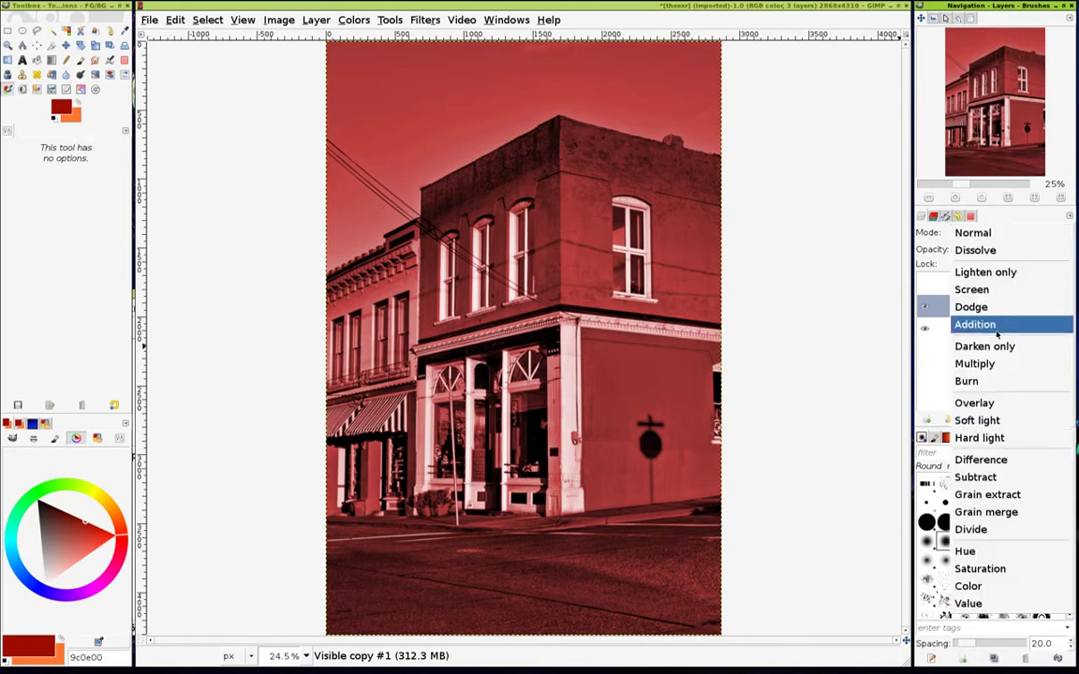
left_click(975, 402)
left_click(924, 284)
left_click(995, 285)
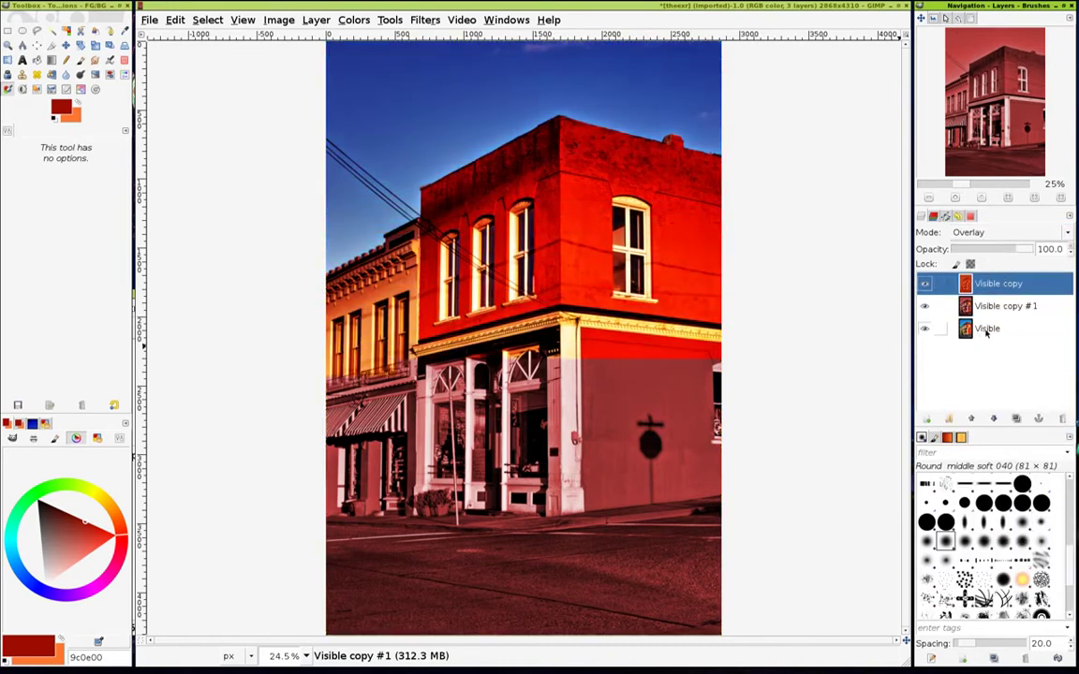
left_click(924, 307)
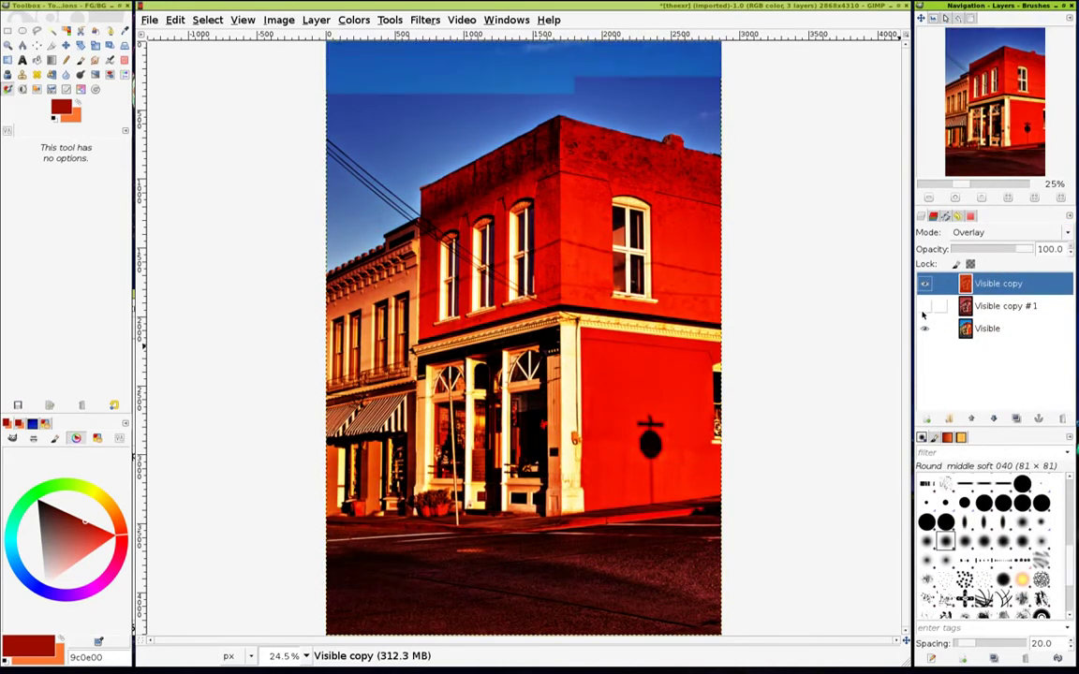
left_click(925, 306)
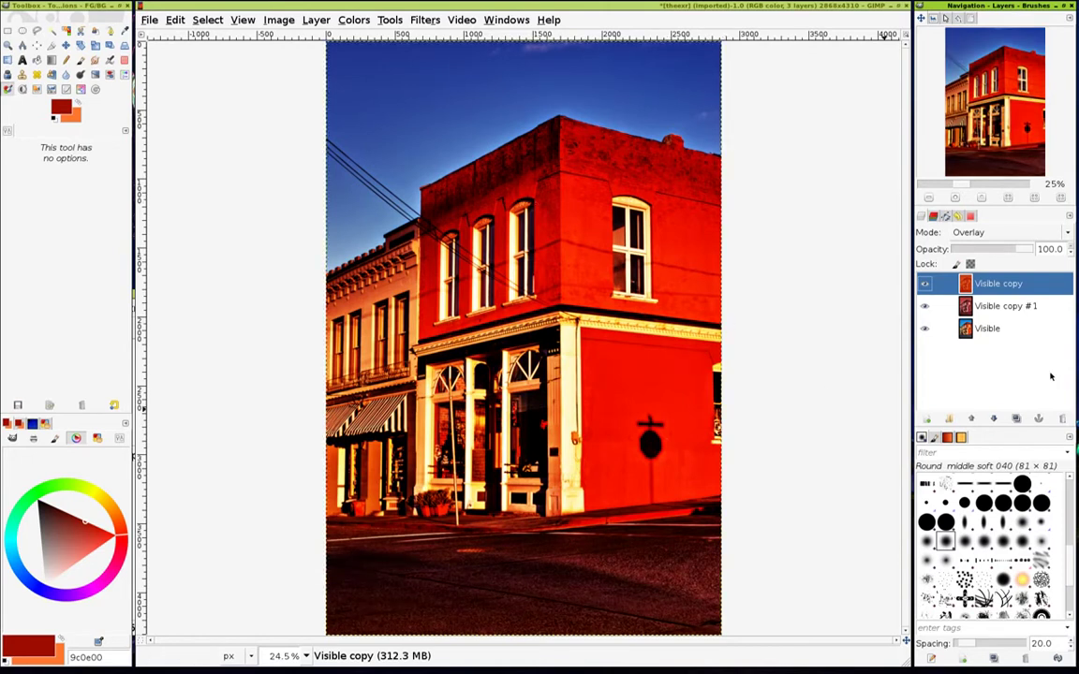
left_click(1007, 306)
left_click_drag(982, 312, 979, 283)
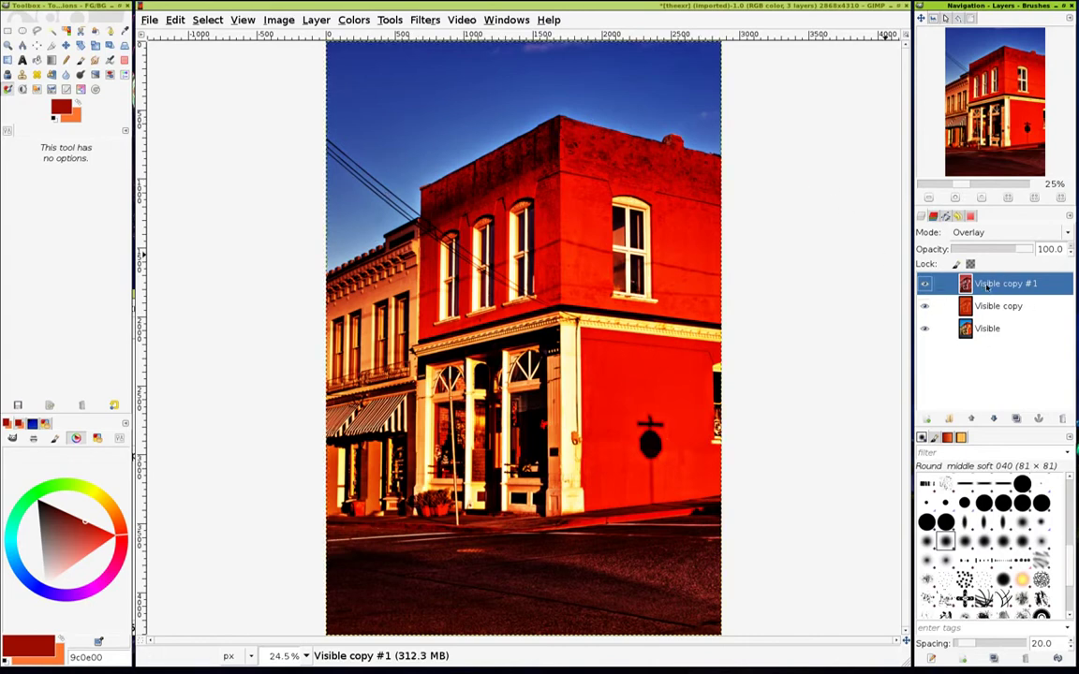
- Zoom to 200% and trace path points along the roofline from the left edge to the right
key("shift+2")
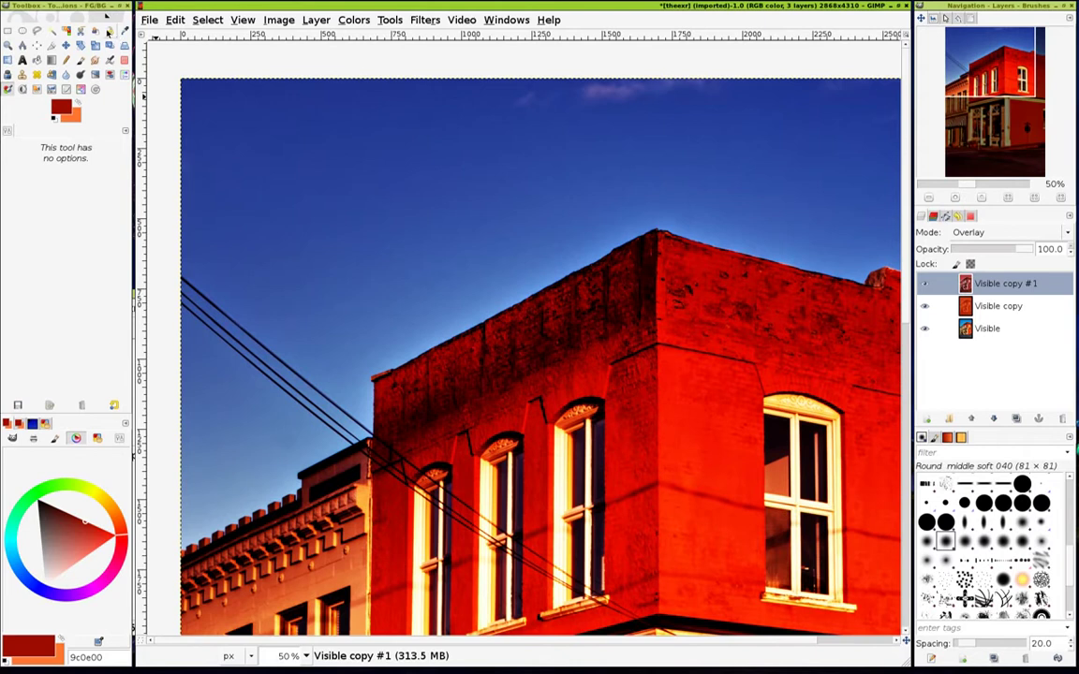
left_click(109, 30)
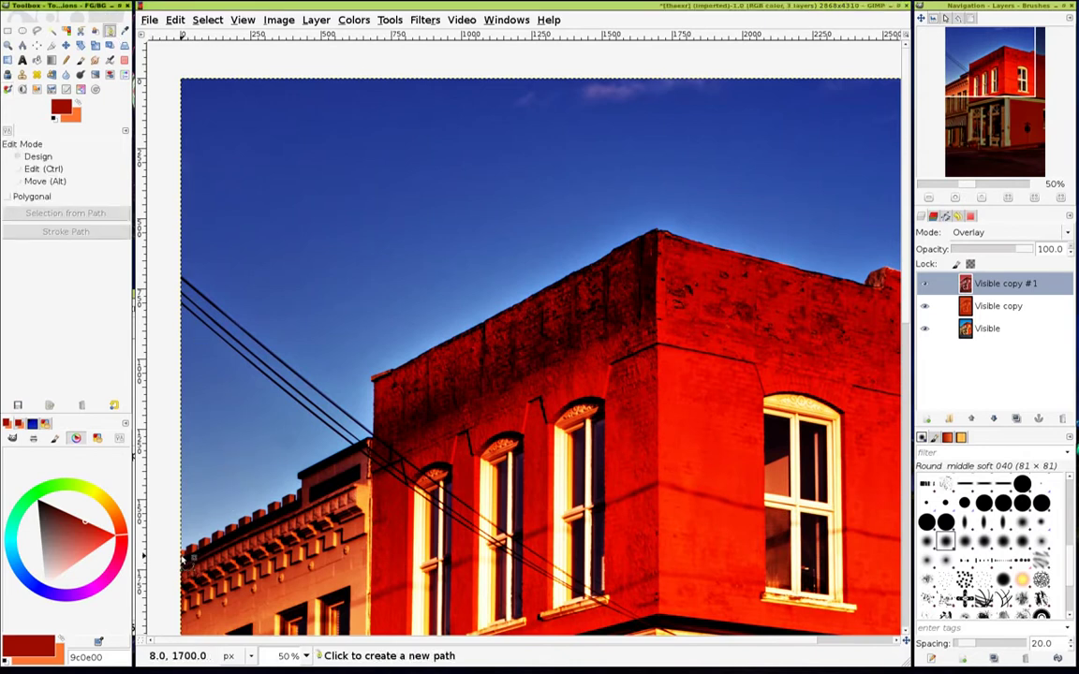
left_click(174, 555)
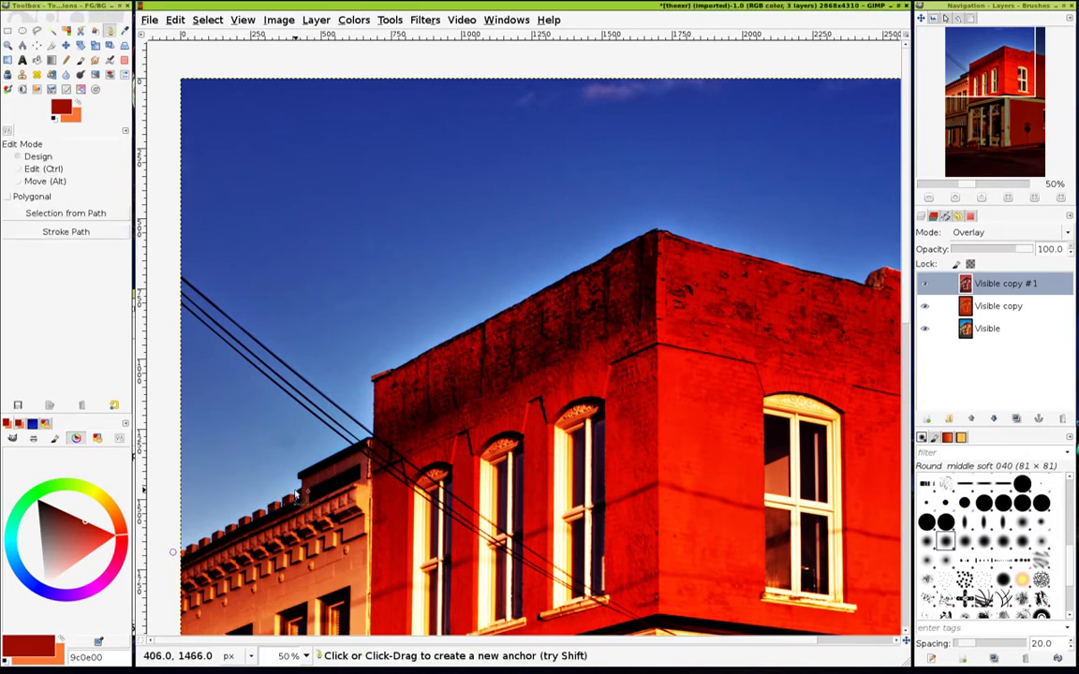
left_click(301, 488)
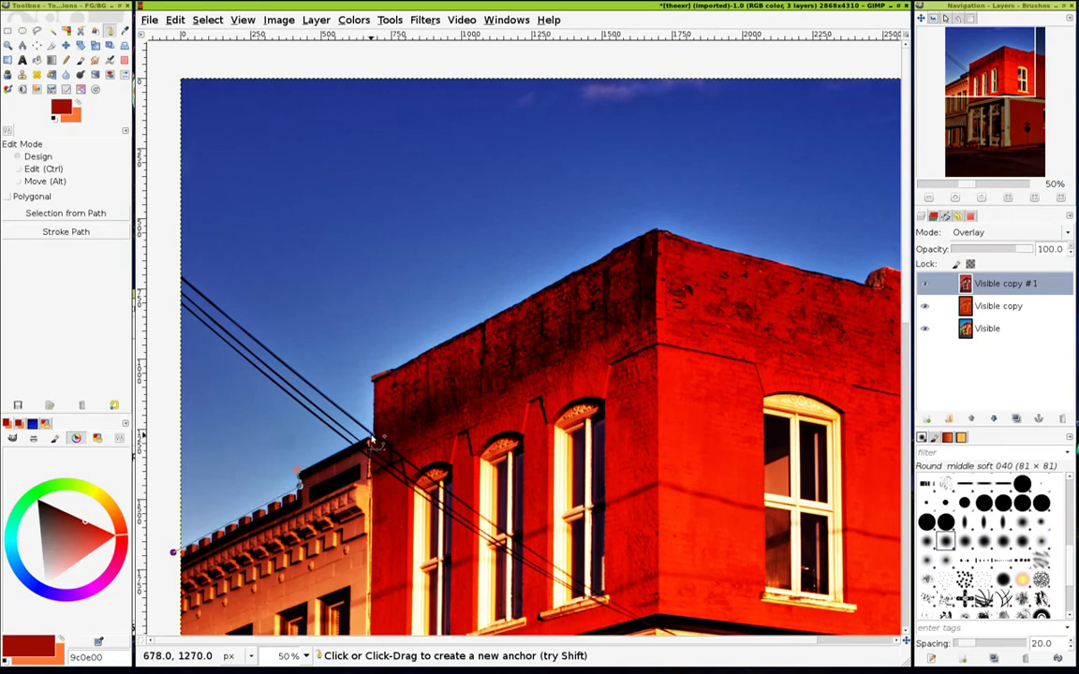
left_click(371, 382)
scroll(661, 233, "right", 3)
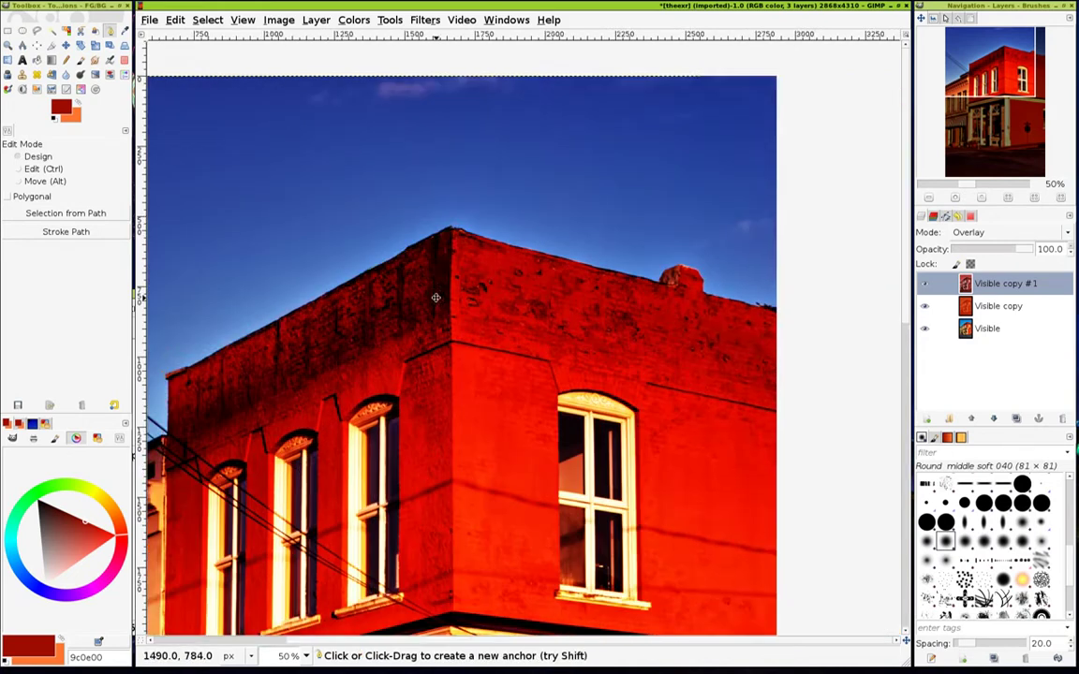
scroll(619, 286, "right", 2)
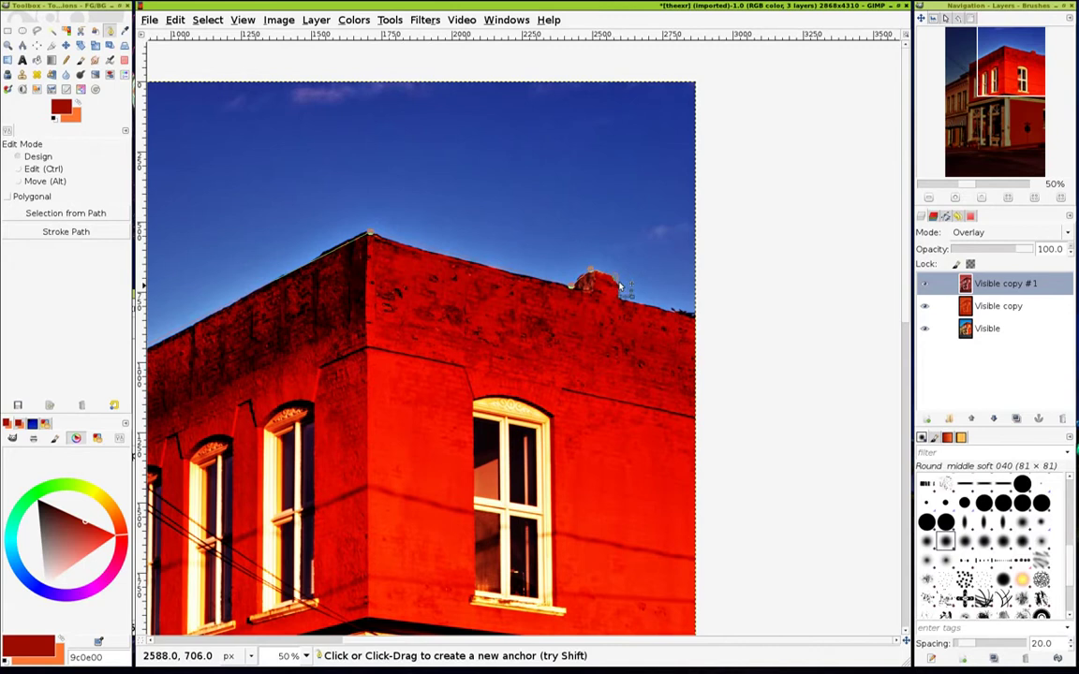
left_click(704, 320)
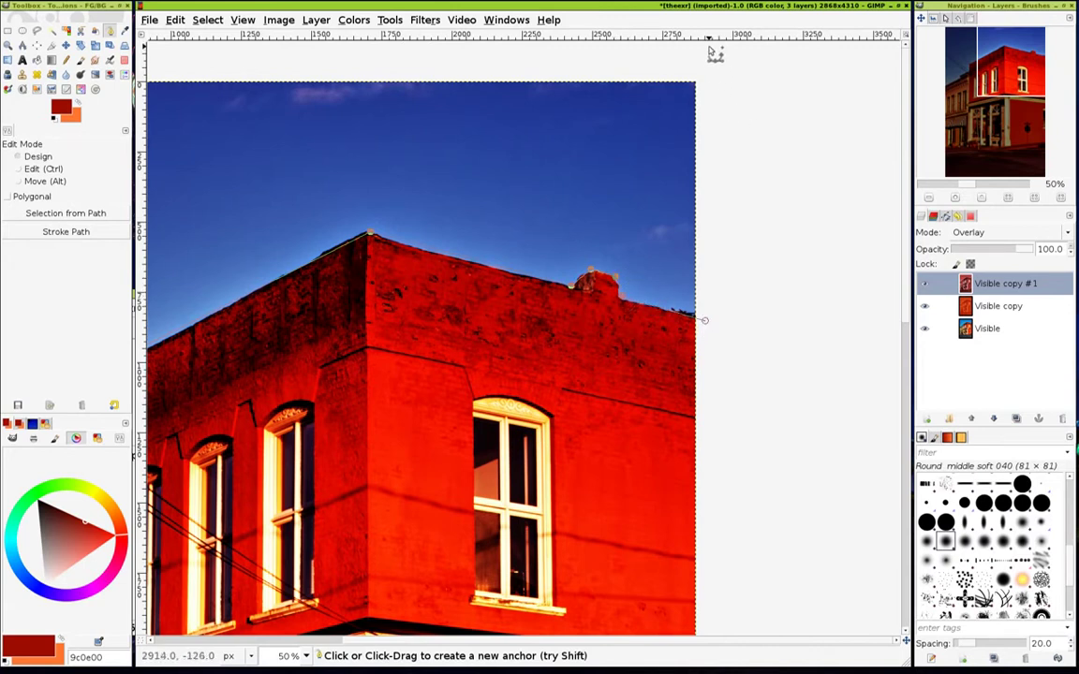
key("m")
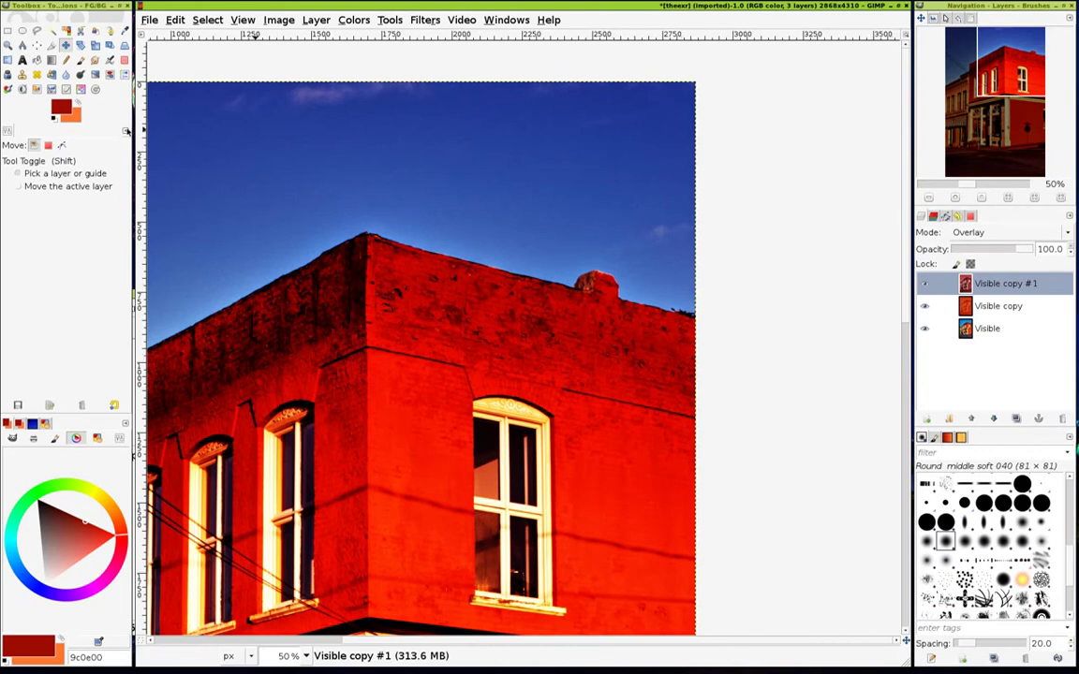
- Add a Paths panel to the dock, discarding an accidental Colormap panel, and resume the Unnamed path
left_click(125, 131)
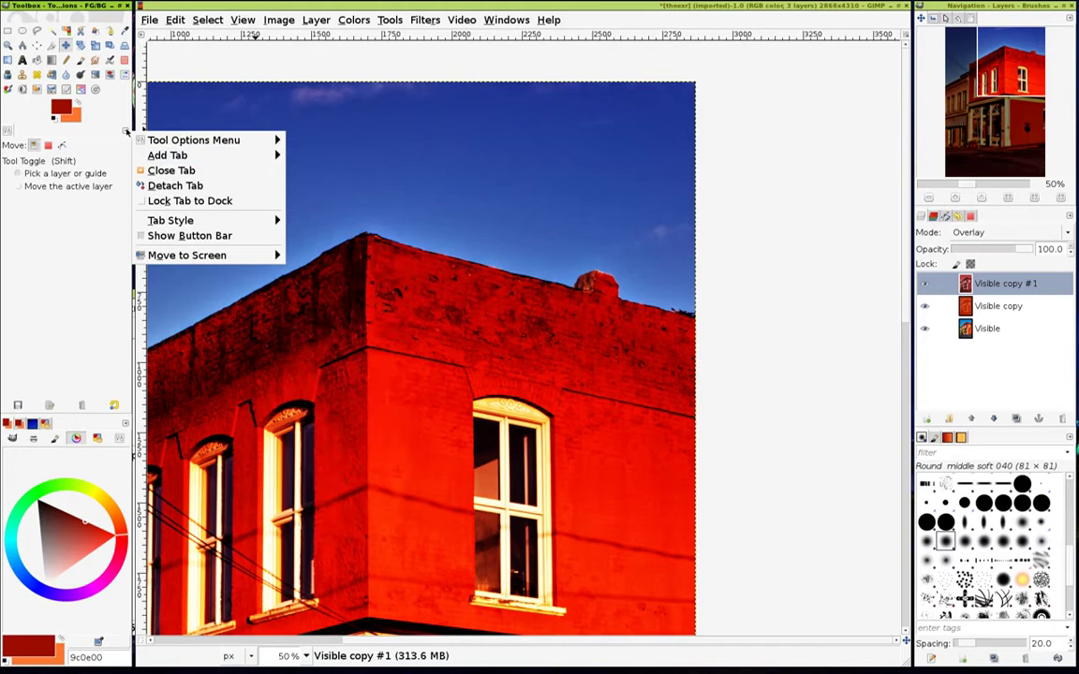
left_click(125, 131)
mouse_move(168, 156)
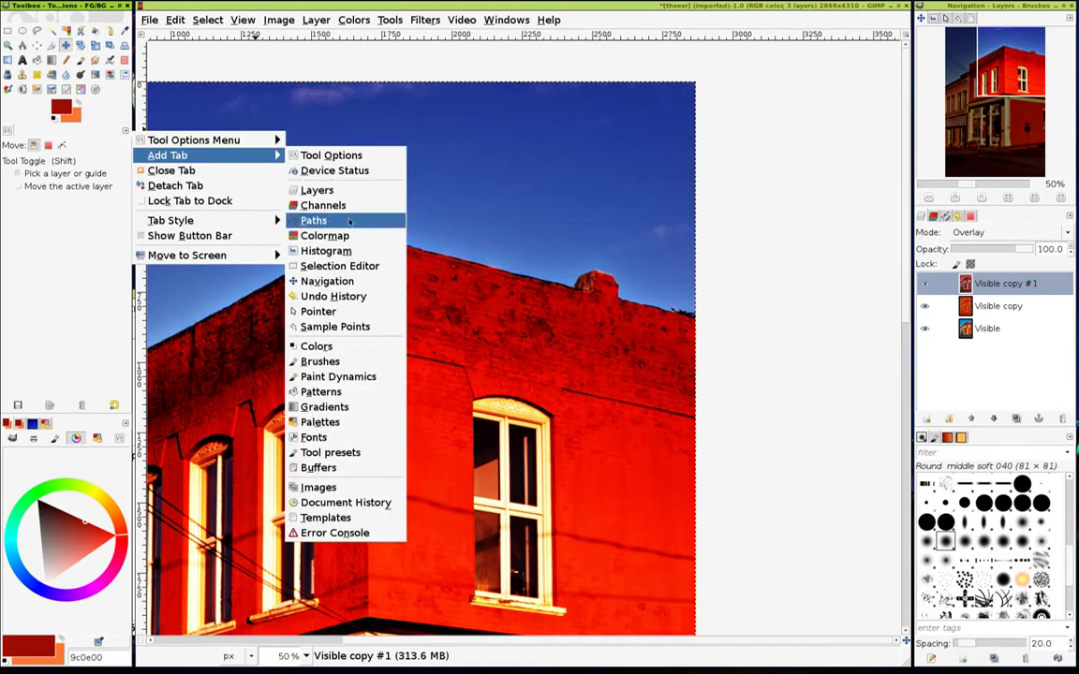
left_click(348, 233)
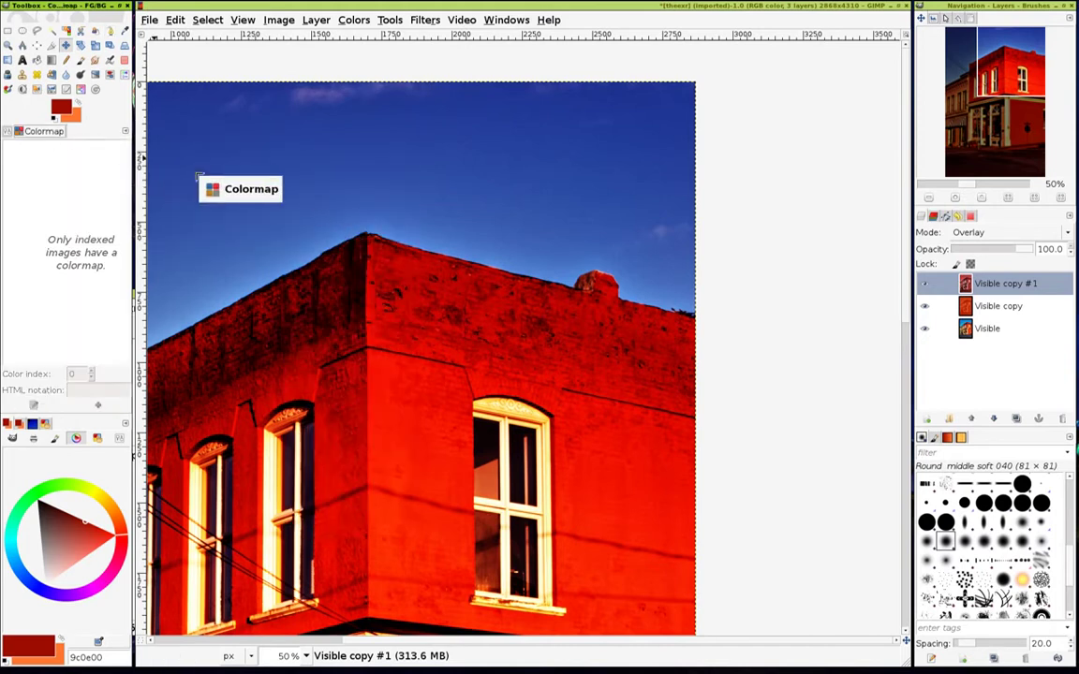
left_click_drag(28, 141, 244, 152)
left_click(155, 81)
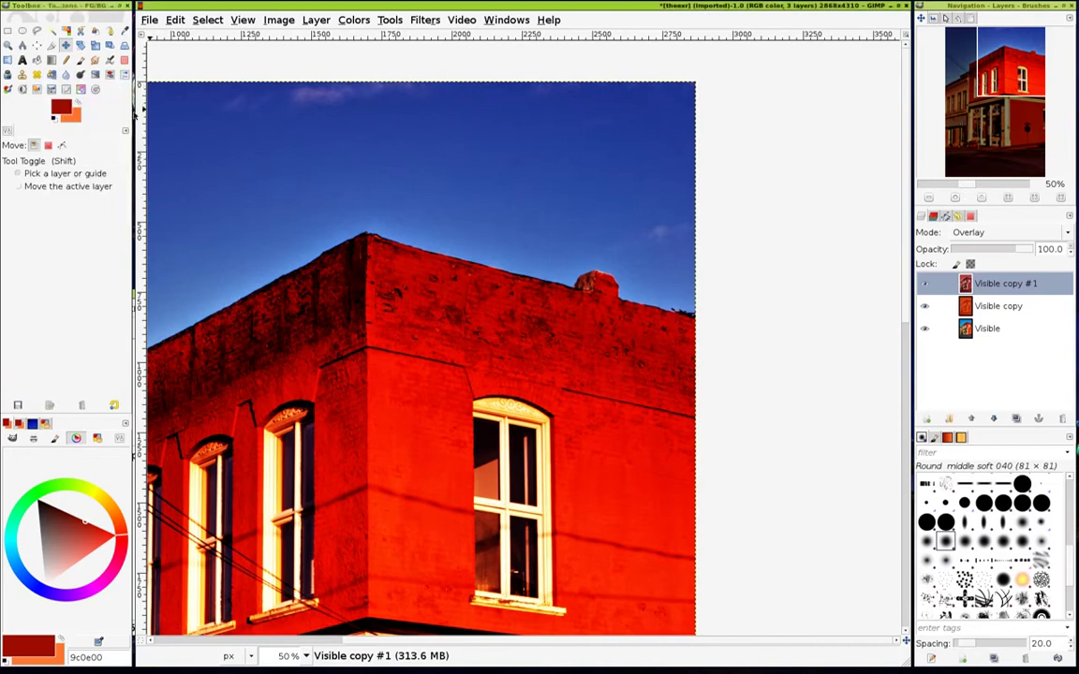
left_click(126, 131)
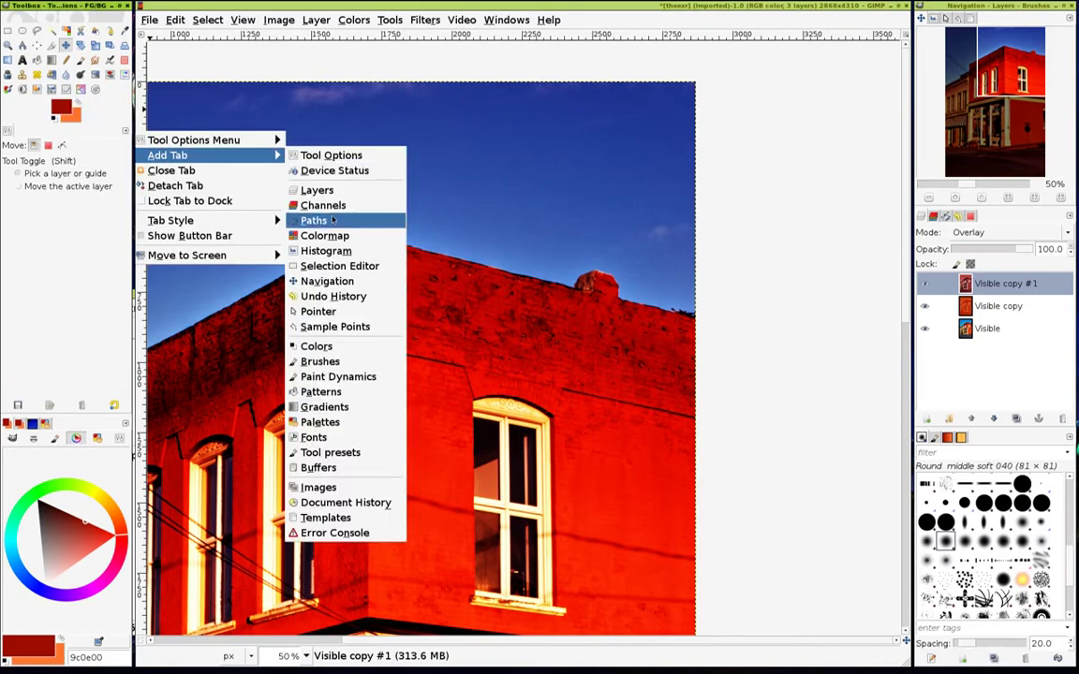
left_click(330, 221)
double_click(39, 168)
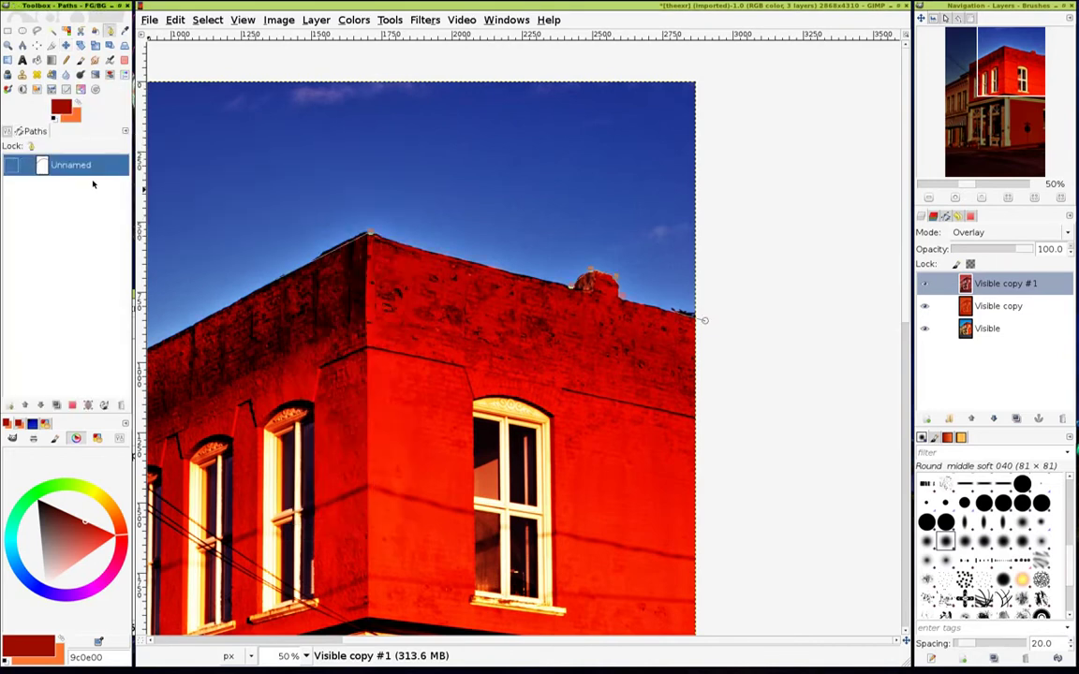
left_click_drag(25, 136, 303, 160)
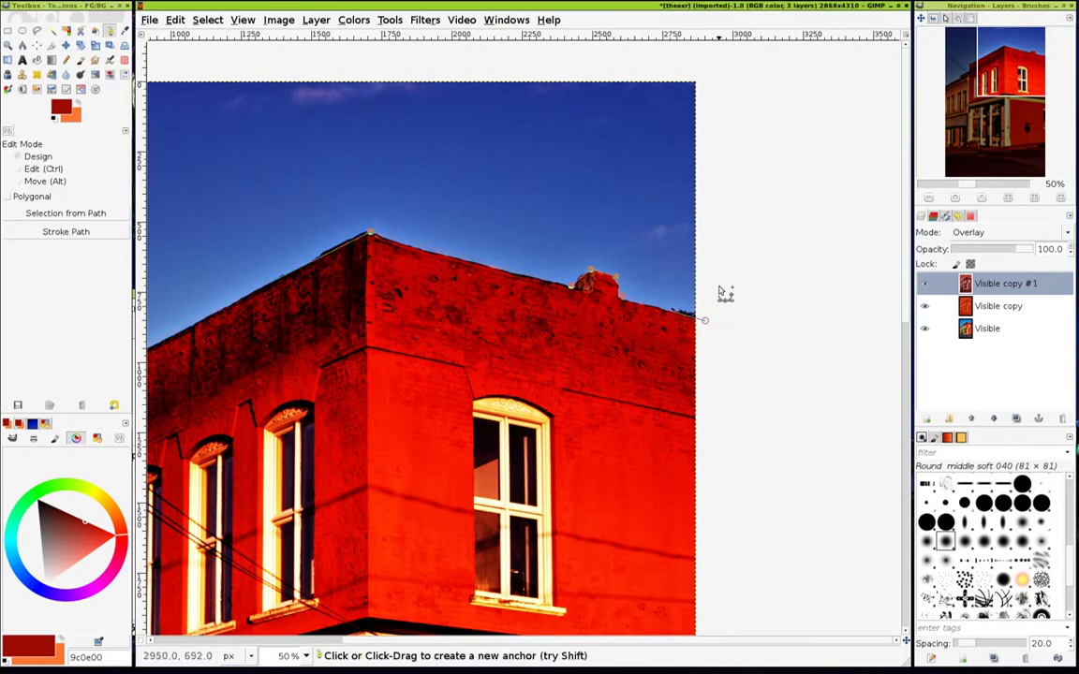
- Close the path around the sky with a left-edge anchor and convert it to a selection
scroll(720, 94, "up", 3)
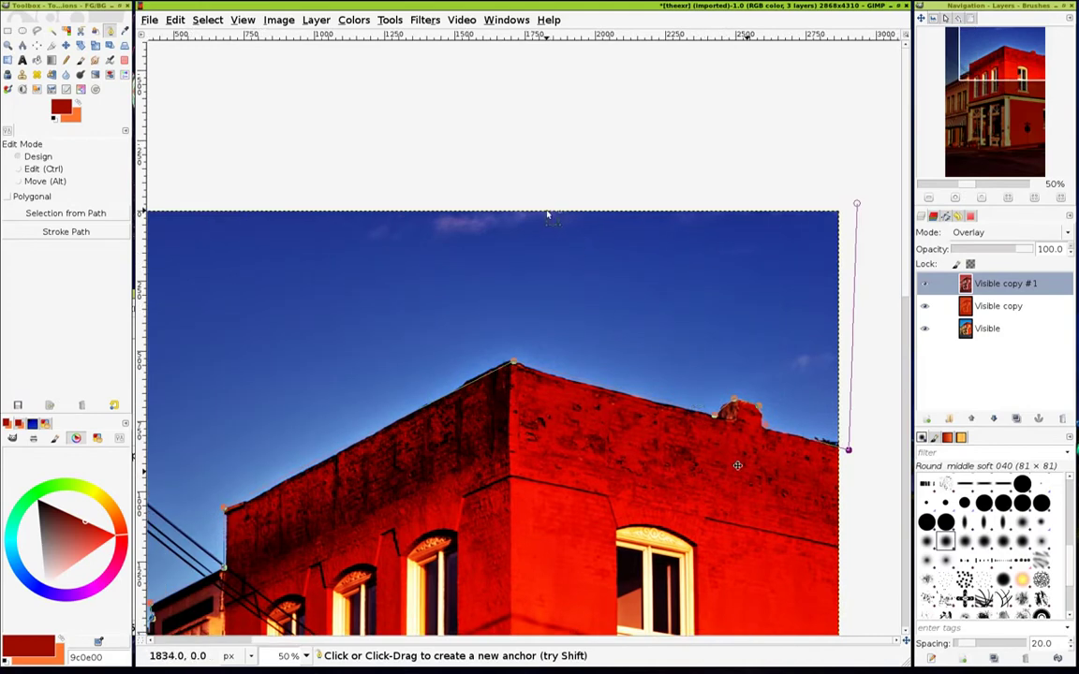
scroll(787, 263, "left", 8)
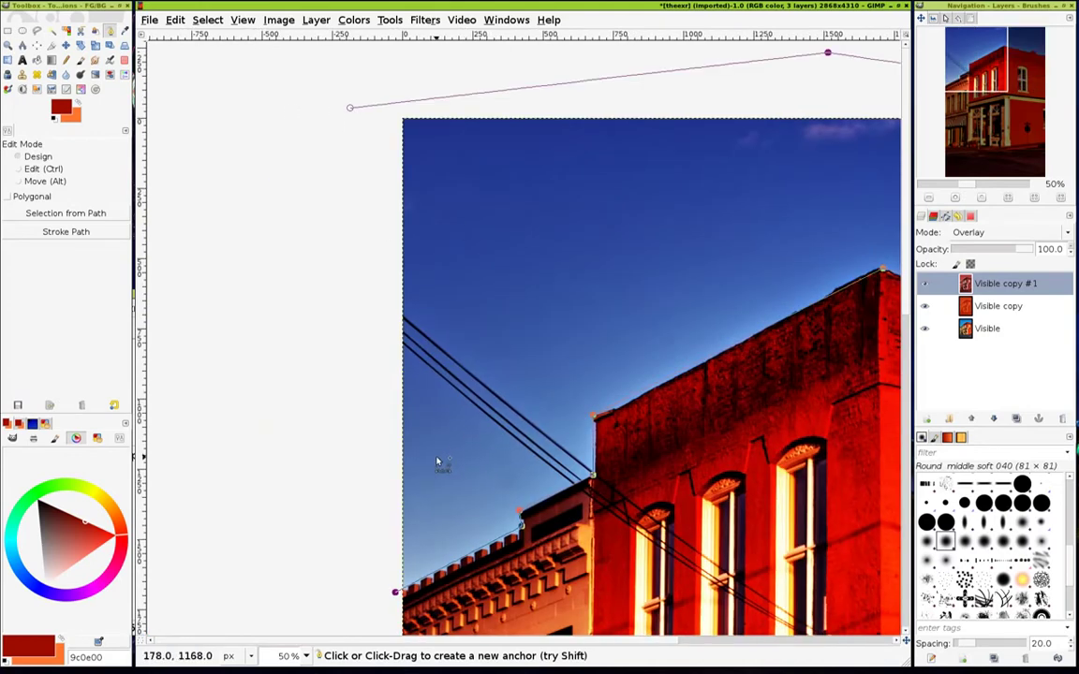
scroll(347, 385, "down", 5)
left_click(333, 299)
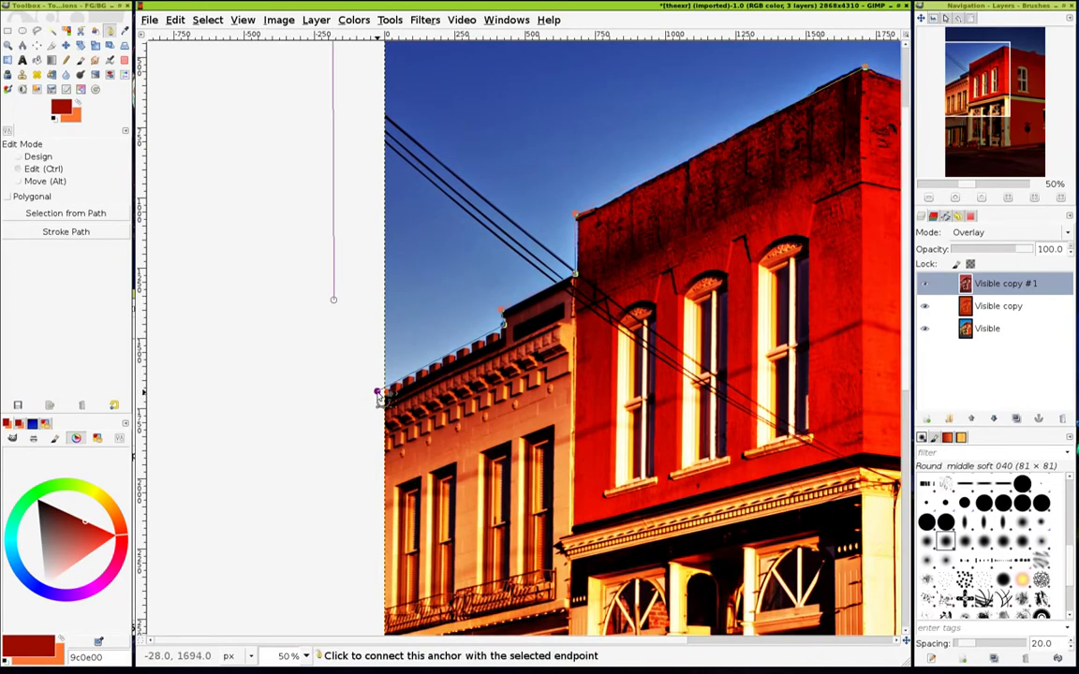
left_click(380, 398)
scroll(506, 397, "down", 2)
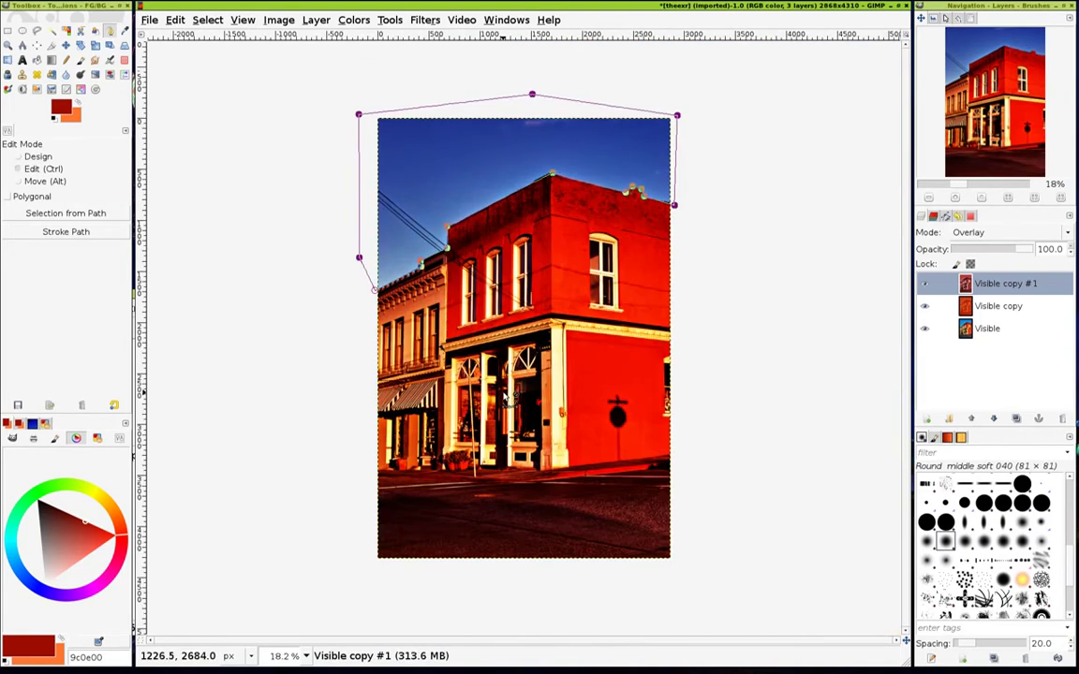
scroll(515, 394, "up", 2)
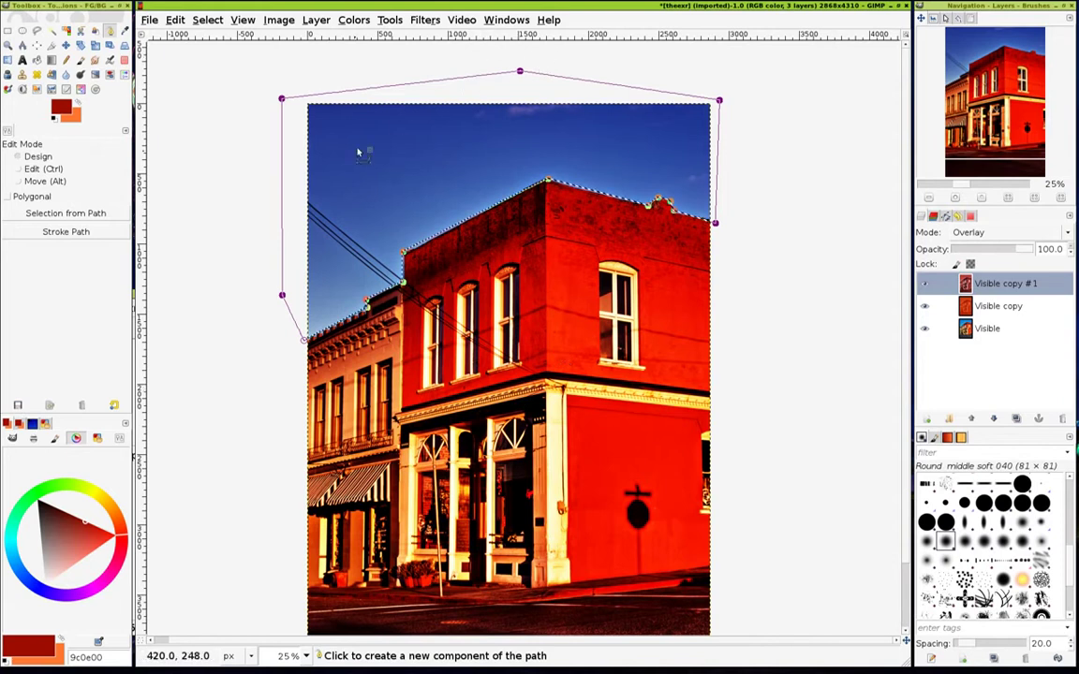
key("shift+v")
key("r")
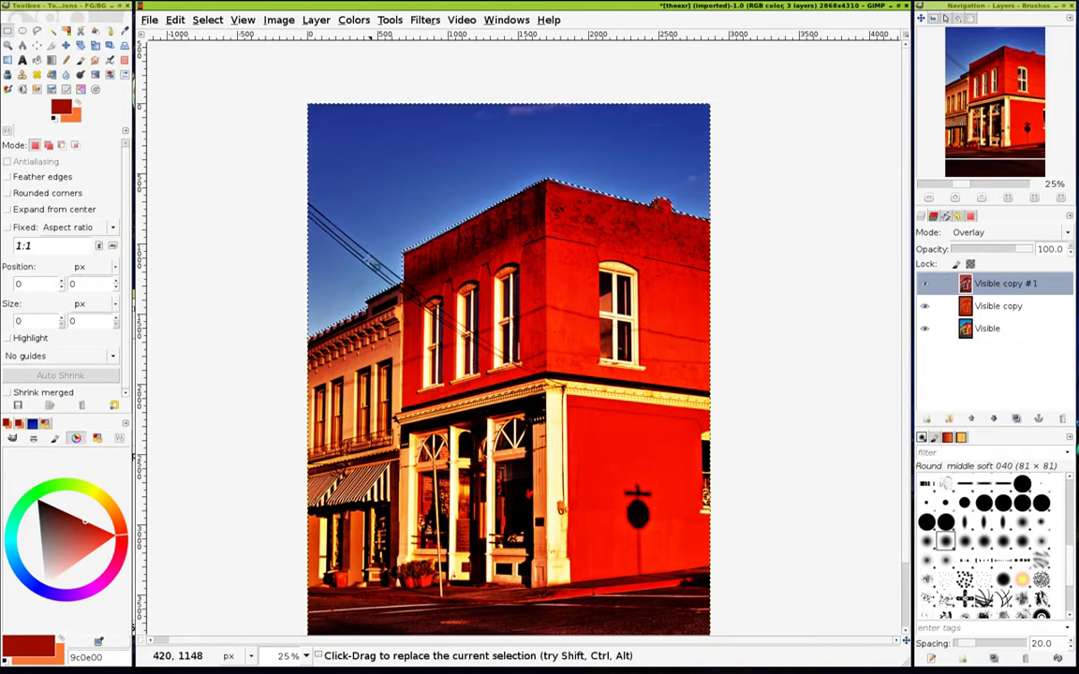
- Add a layer mask from the selection to Visible copy #1, then clear the selection
right_click(974, 286)
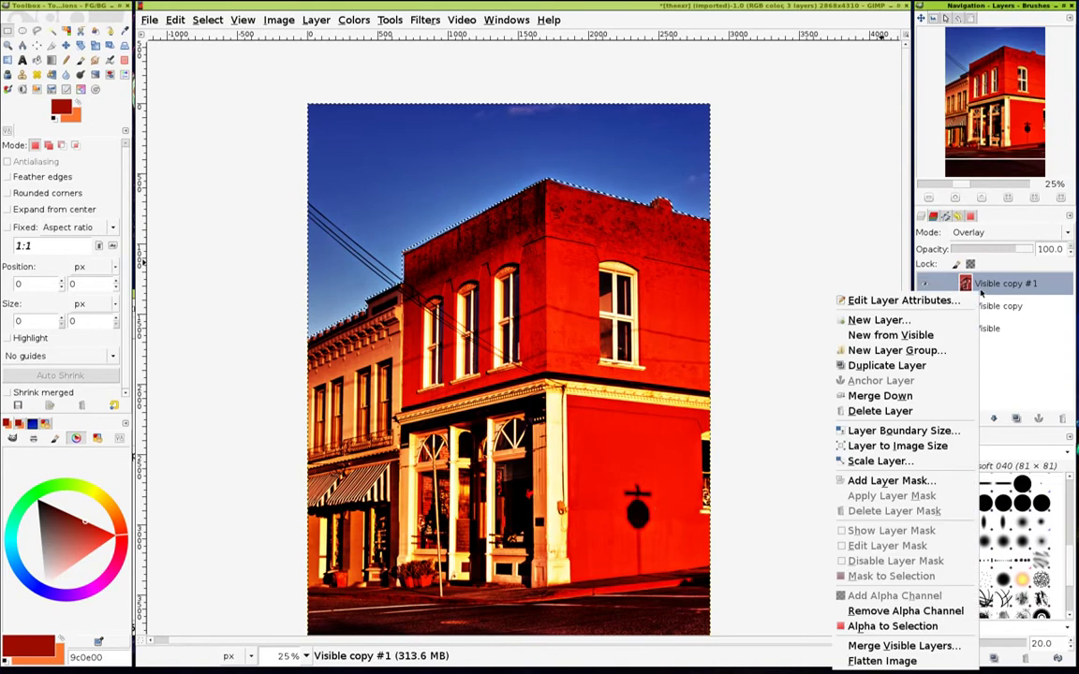
left_click(890, 481)
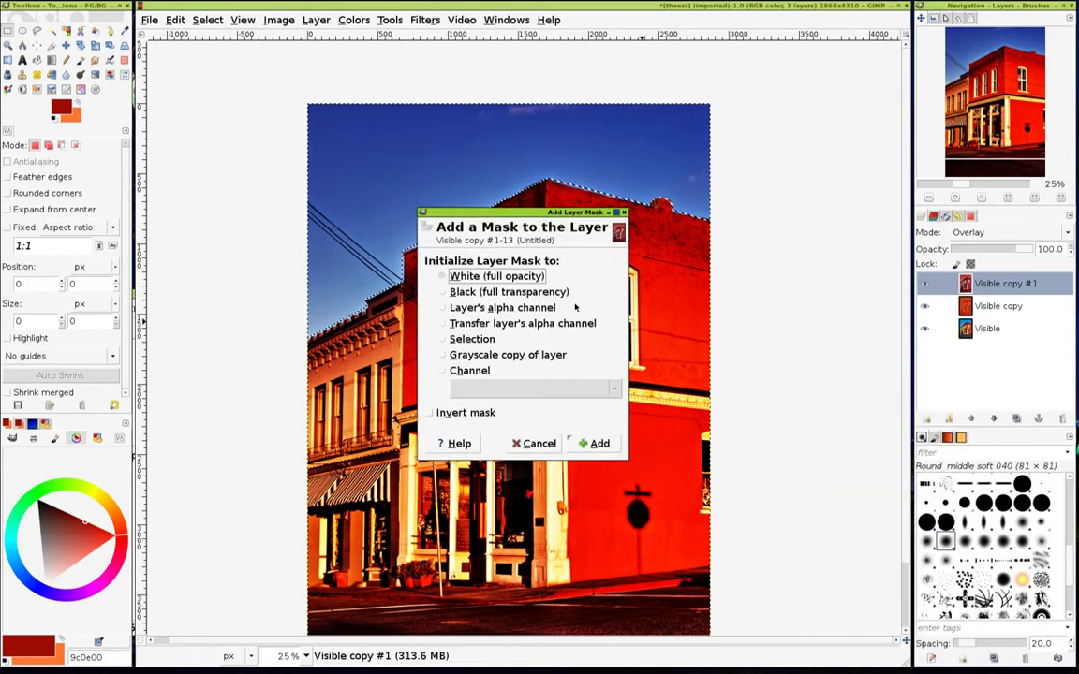
left_click(719, 340)
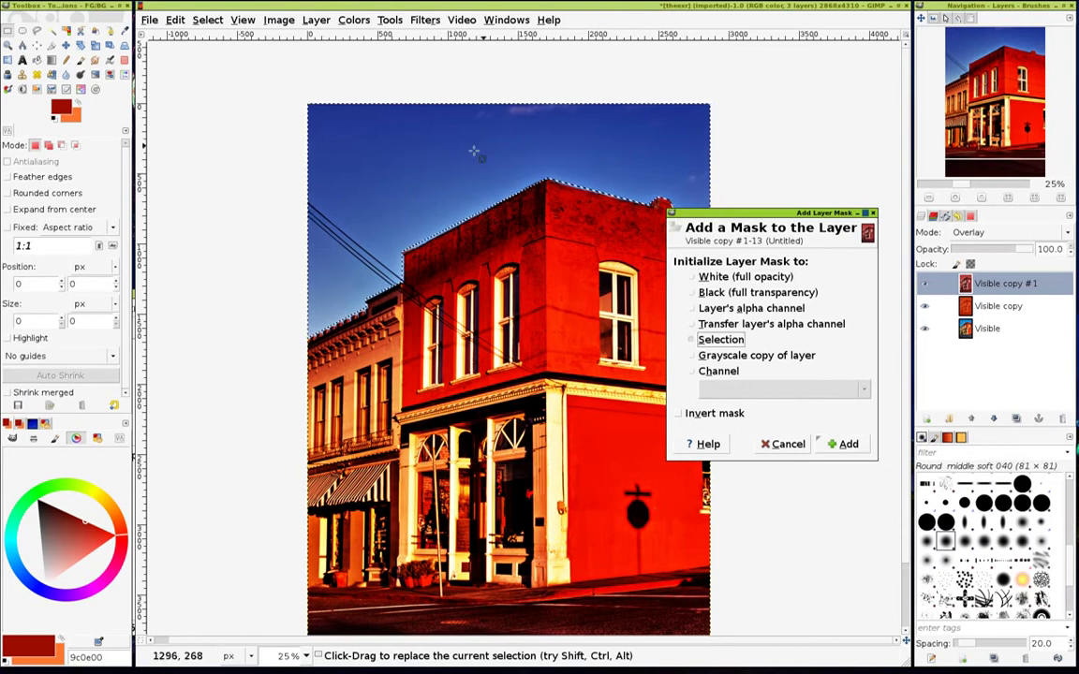
left_click(846, 444)
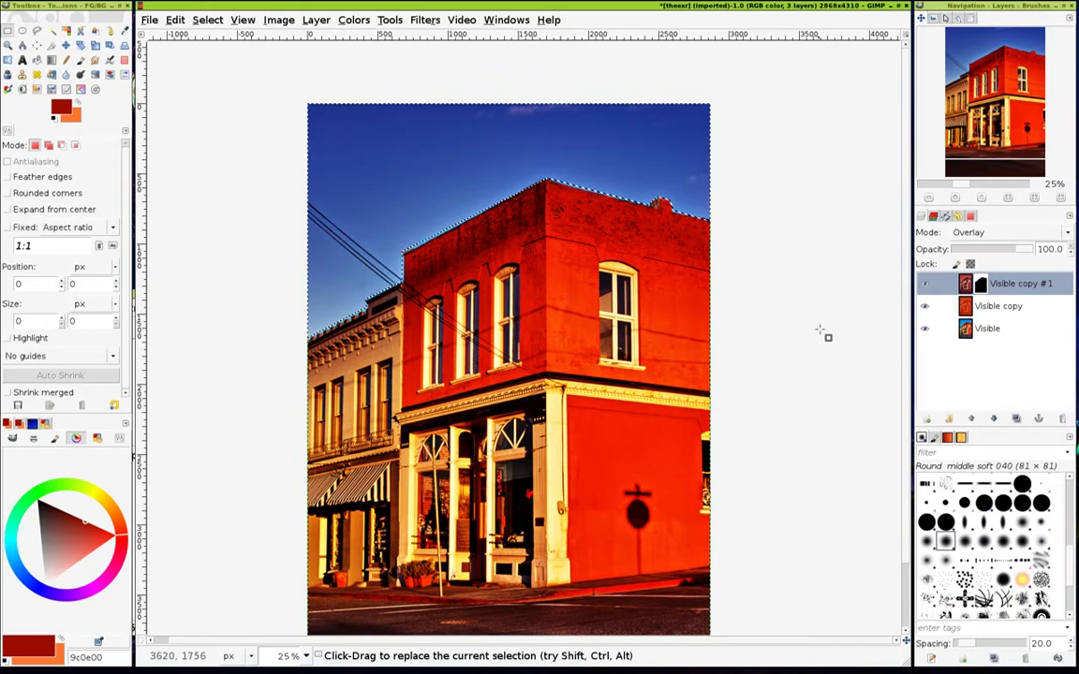
key("ctrl+a")
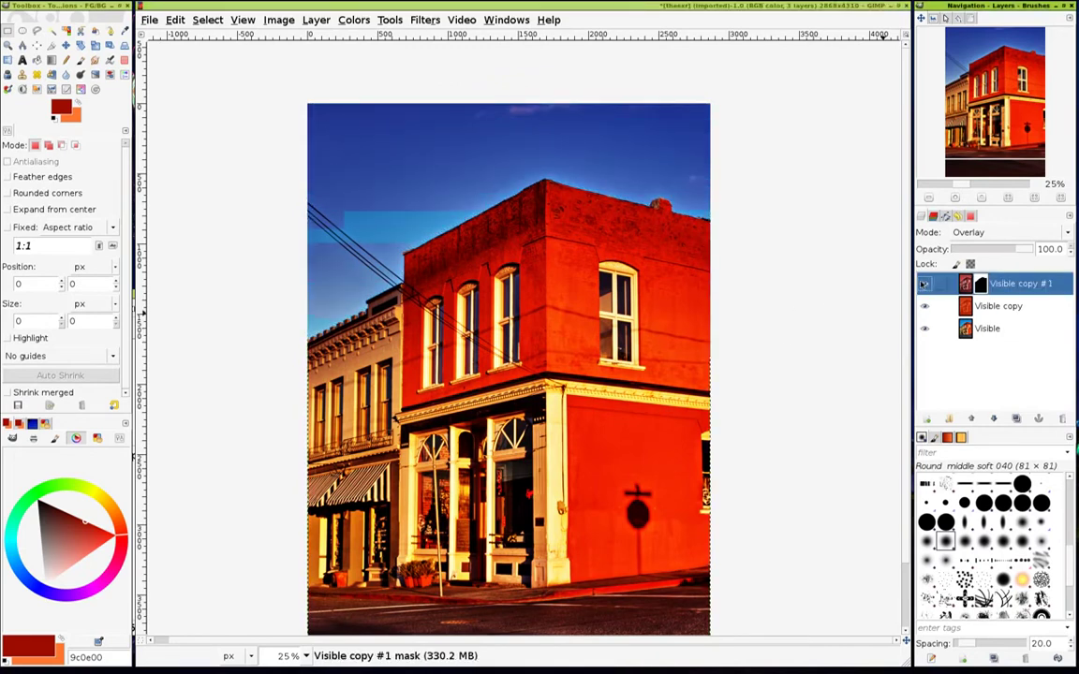
- Zoom in on the roof corner and wires to check the mask edge
scroll(530, 211, "up", 5)
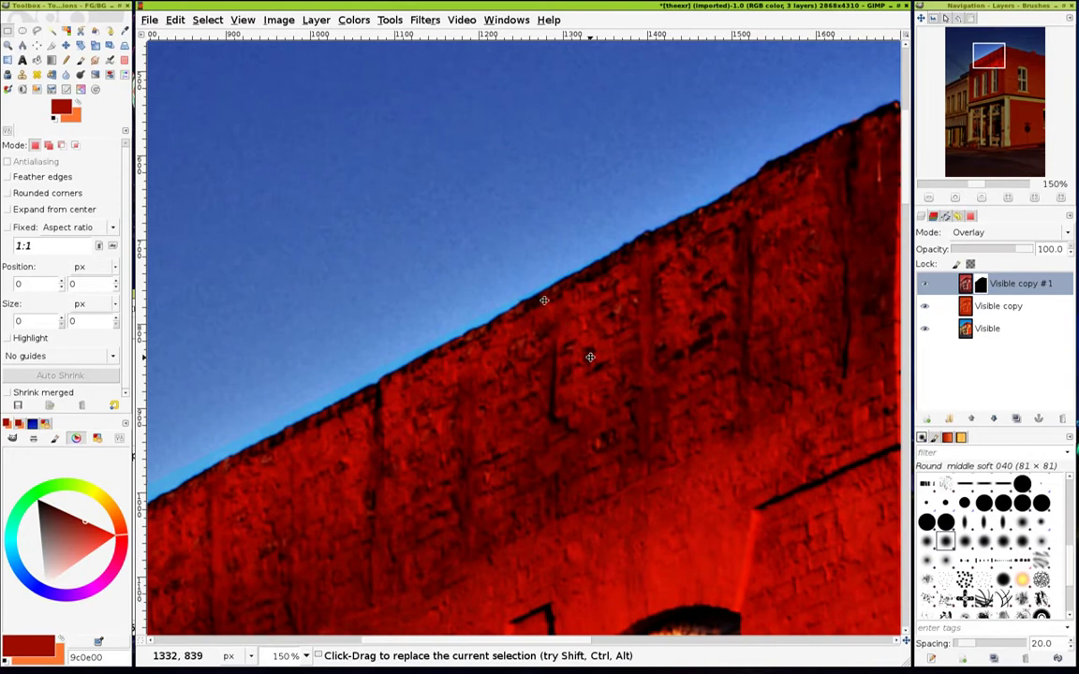
scroll(532, 287, "up", 5)
scroll(441, 324, "down", 4)
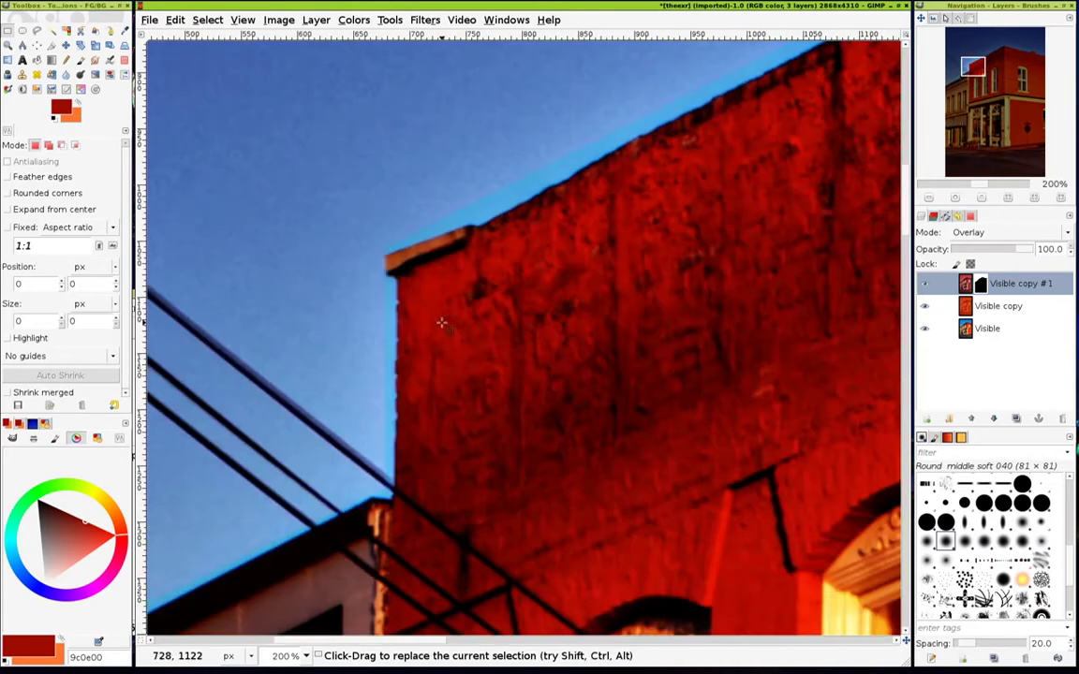
left_click_drag(462, 310, 588, 239)
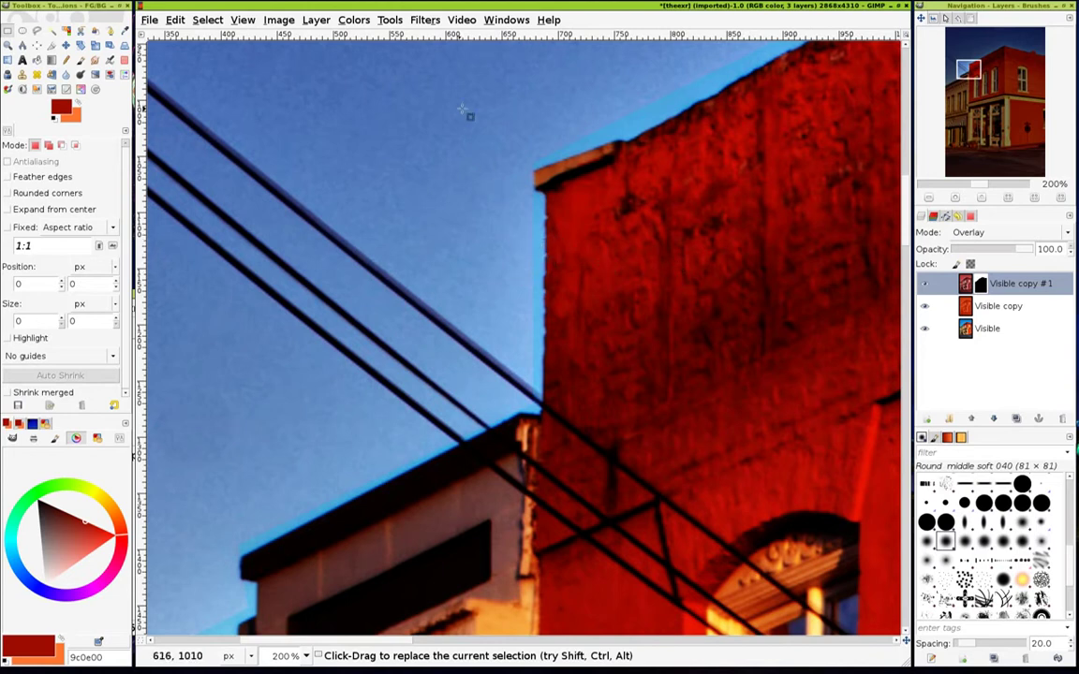
- Apply a 35 px Gaussian Blur to the Visible copy #1 mask and fit the image to the window
left_click(426, 20)
mouse_move(432, 102)
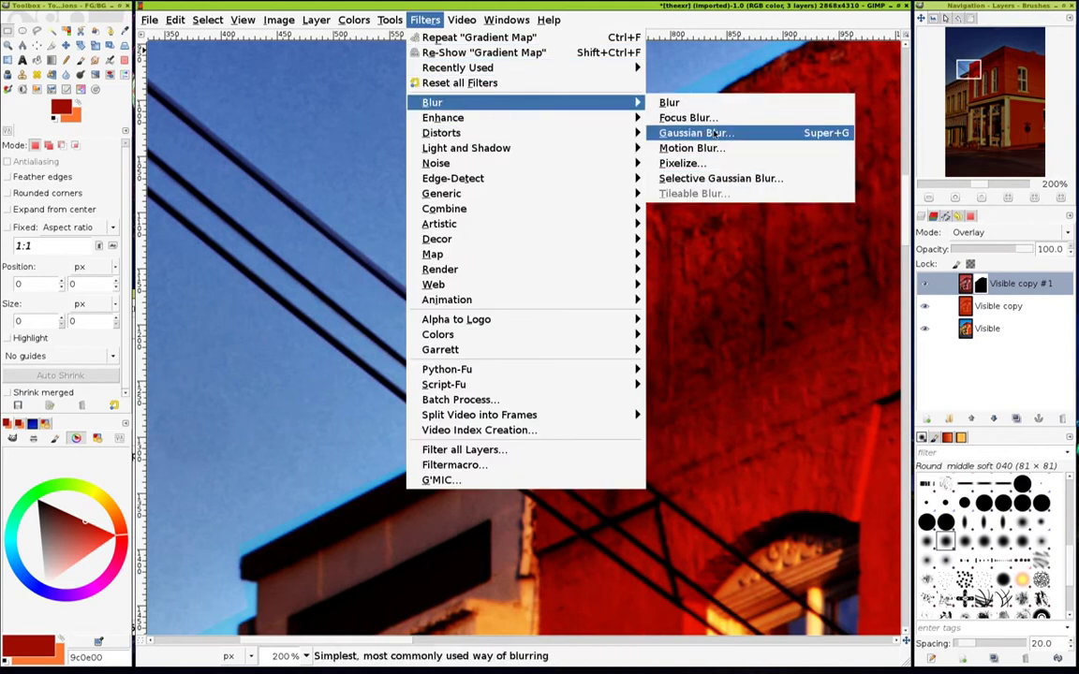
left_click(695, 133)
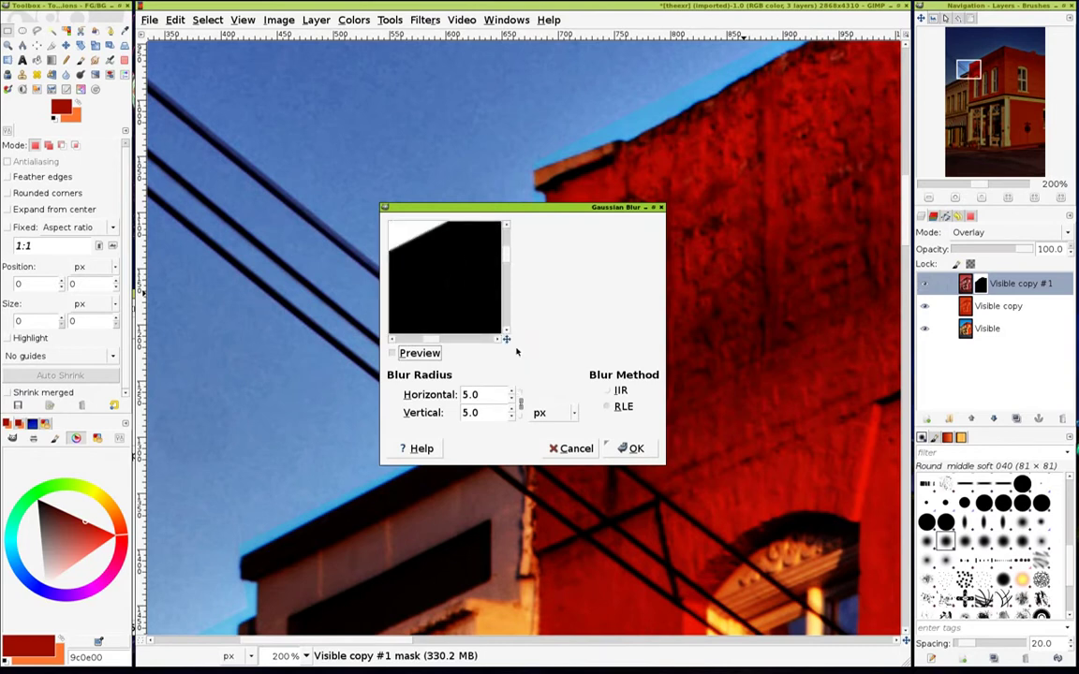
scroll(495, 390, "up", 5)
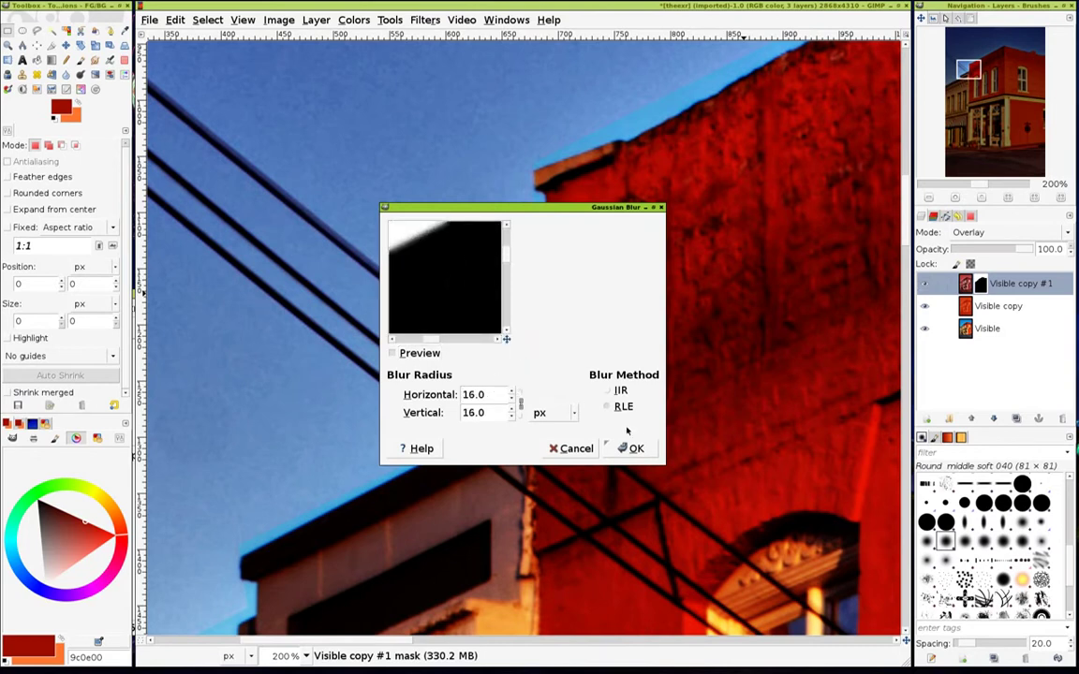
scroll(504, 394, "up", 19)
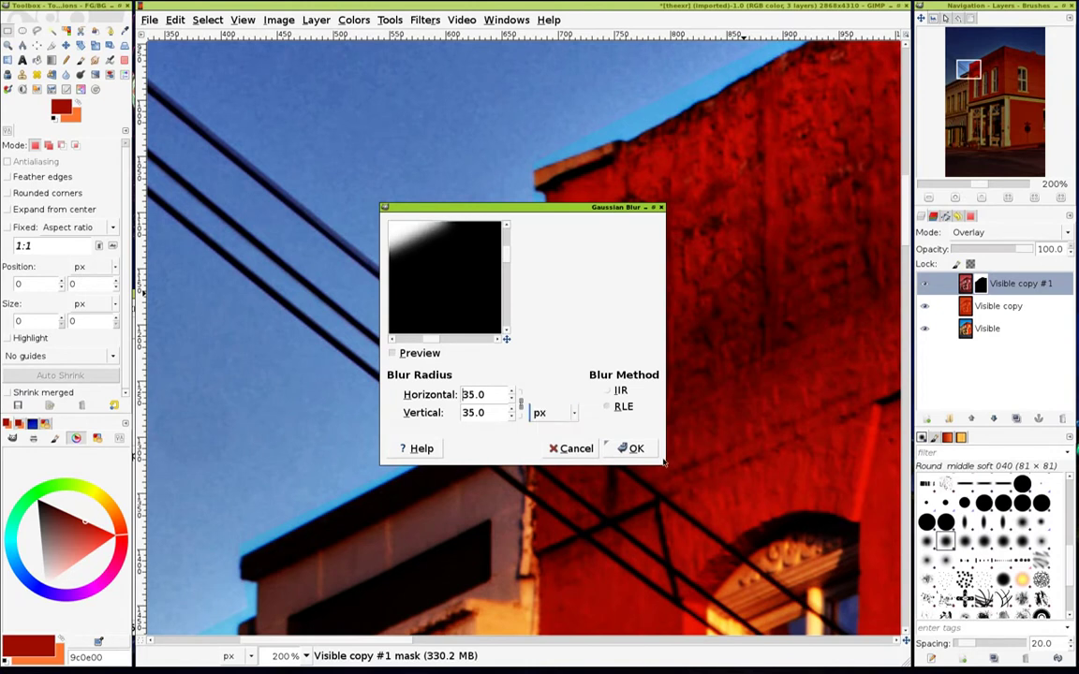
key("Return")
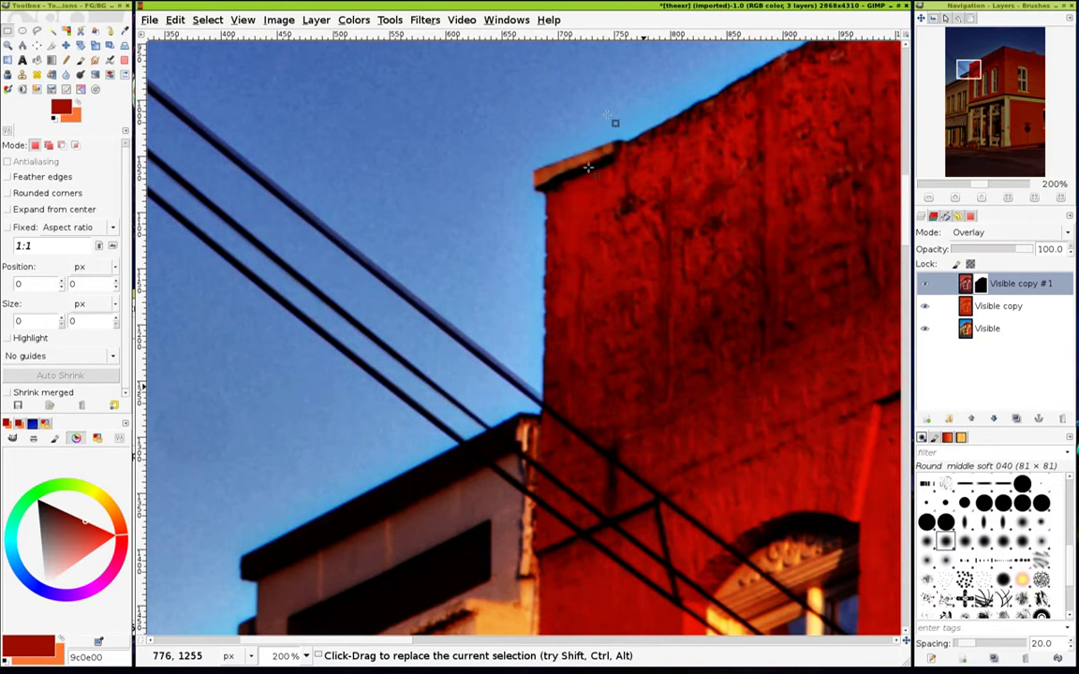
key("shift+ctrl+j")
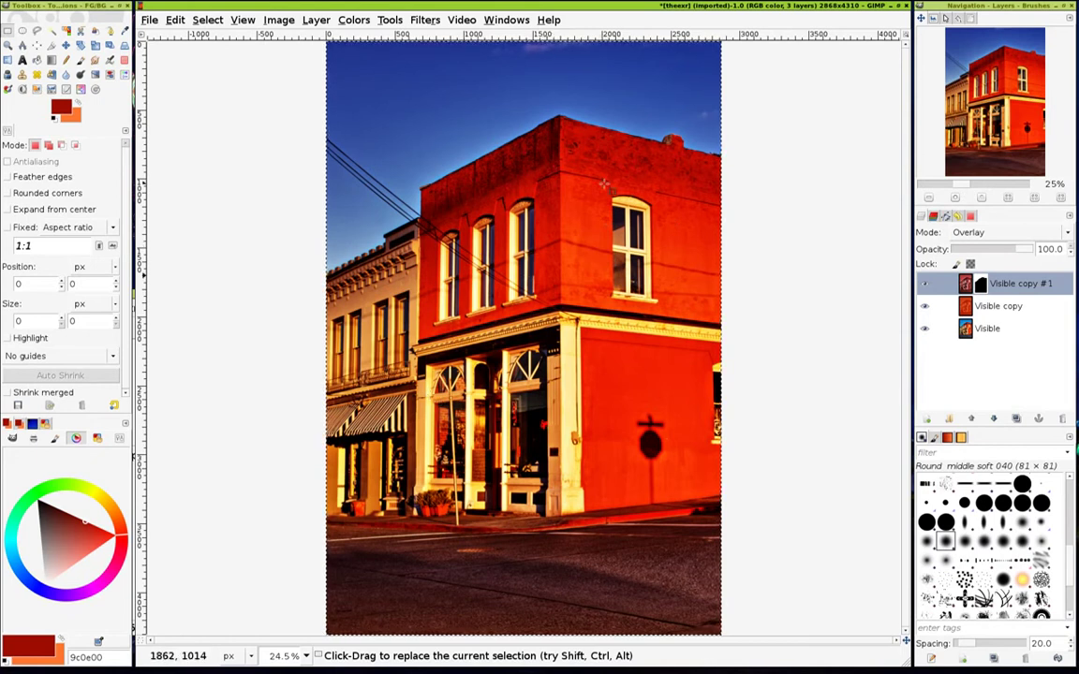
- Add a white layer mask to the Visible copy layer
left_click(942, 306)
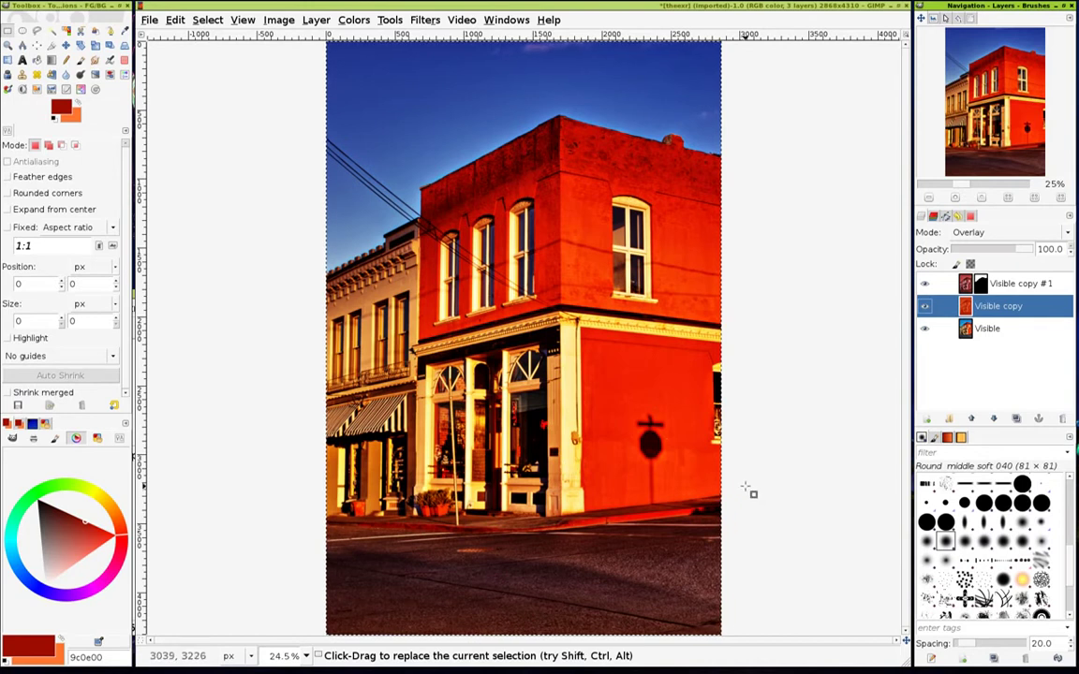
right_click(991, 316)
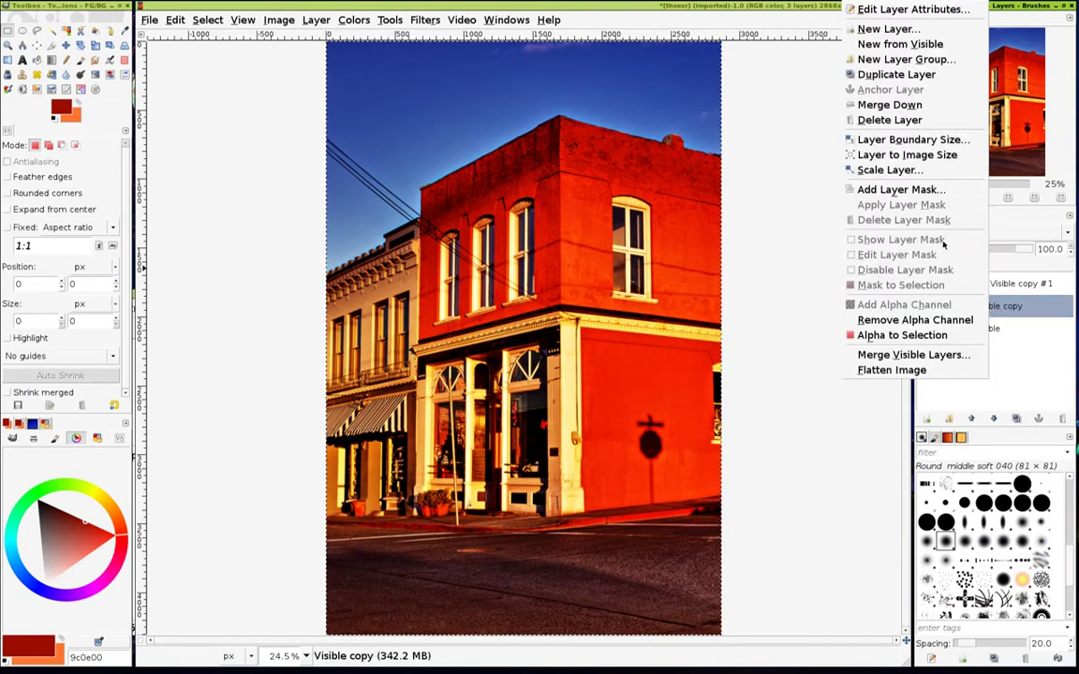
left_click(899, 188)
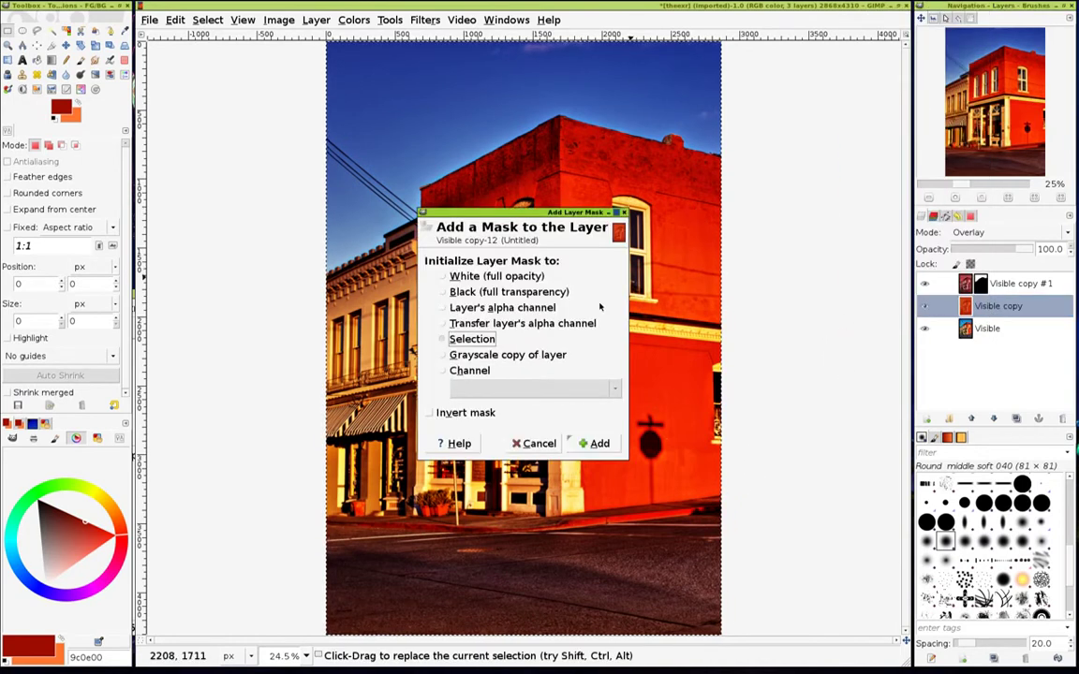
left_click(488, 274)
left_click(588, 445)
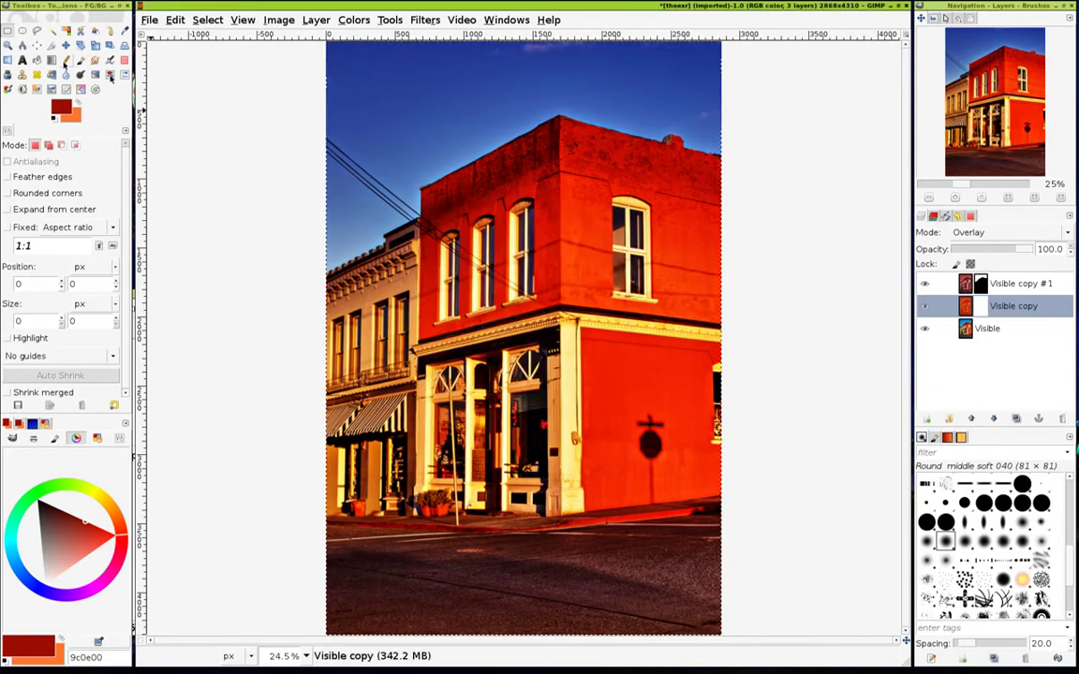
- Draw a grey-to-white gradient up from the photo's bottom on the mask, redoing it with darker grey
left_click(51, 60)
left_click(54, 119)
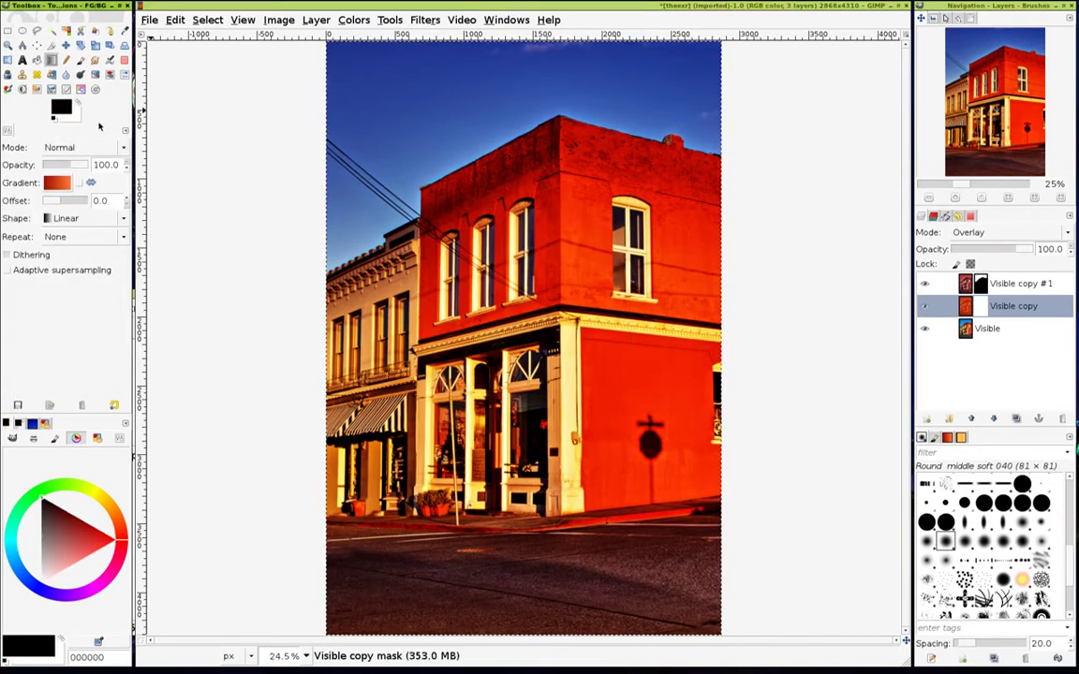
left_click(59, 105)
left_click(174, 158)
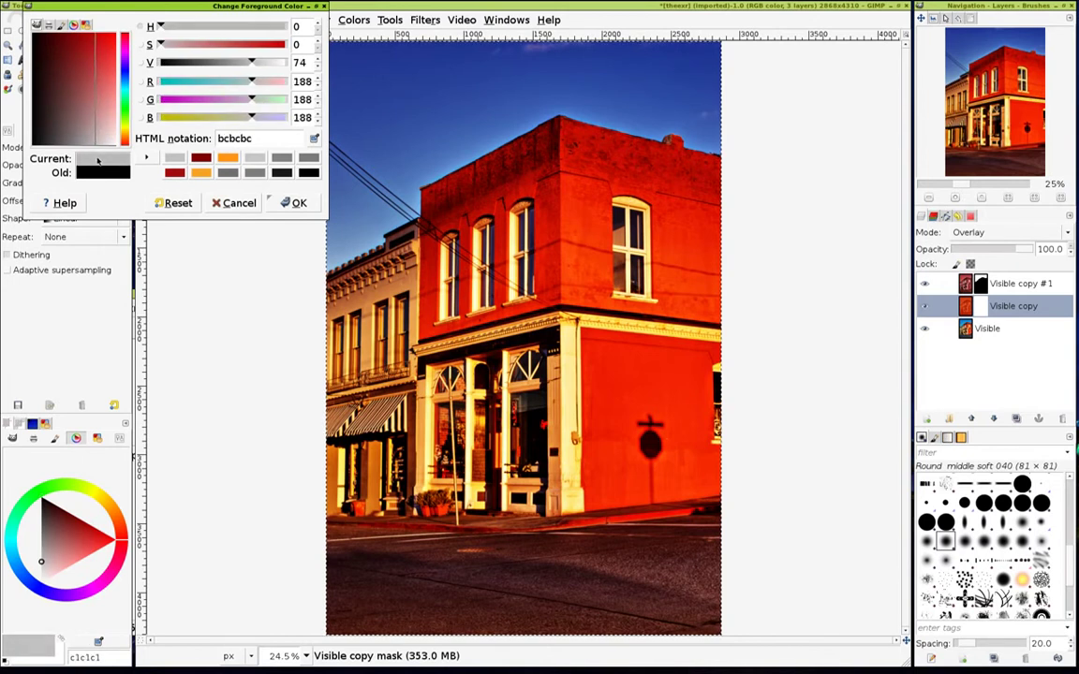
left_click(292, 203)
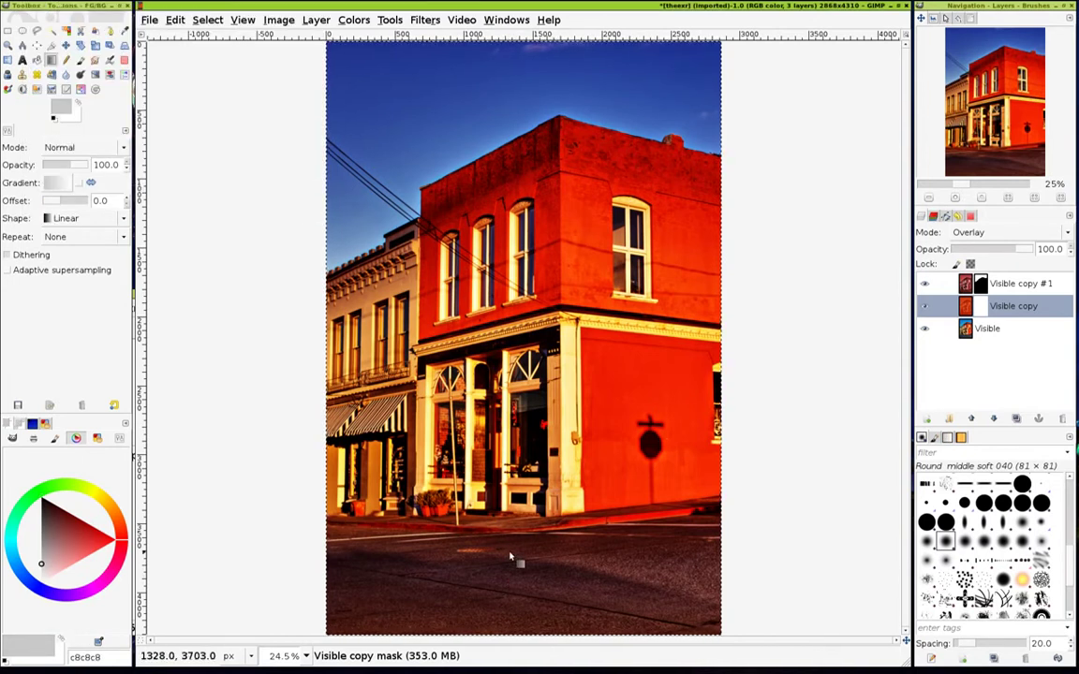
mouse_move(530, 633)
left_mouse_down()
mouse_move(530, 526)
mouse_move(514, 534)
mouse_move(592, 537)
mouse_move(585, 529)
mouse_move(631, 570)
mouse_move(570, 531)
mouse_move(535, 528)
left_mouse_up()
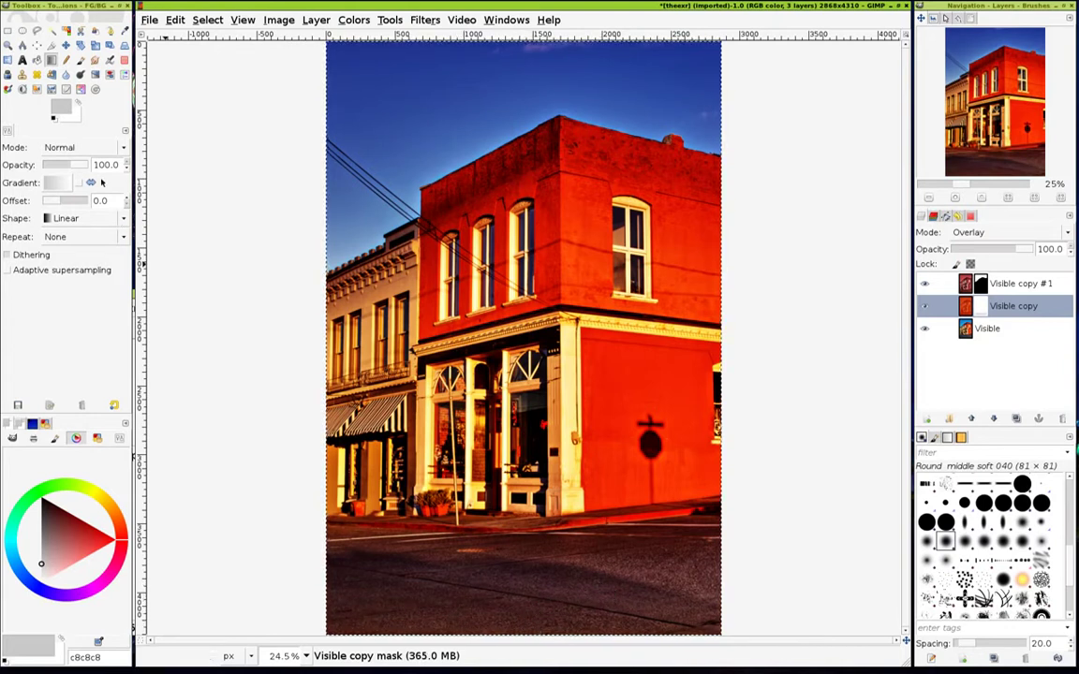
left_click(59, 103)
mouse_move(96, 130)
left_mouse_down()
mouse_move(82, 153)
mouse_move(94, 149)
left_mouse_up()
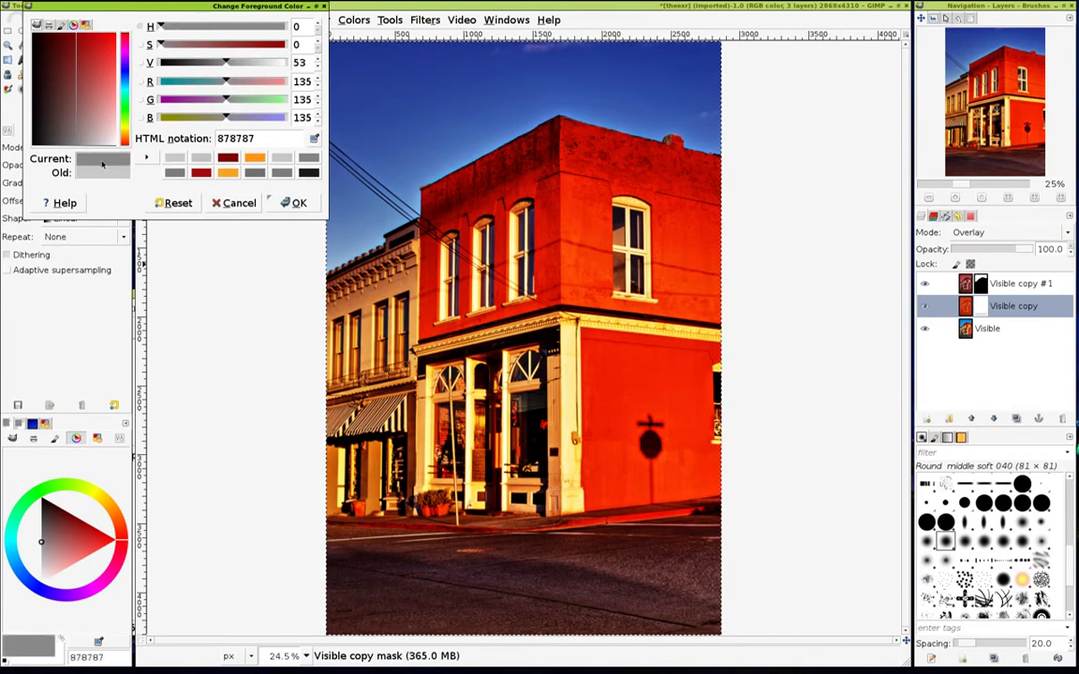
left_click(293, 203)
left_click_drag(519, 633, 527, 508)
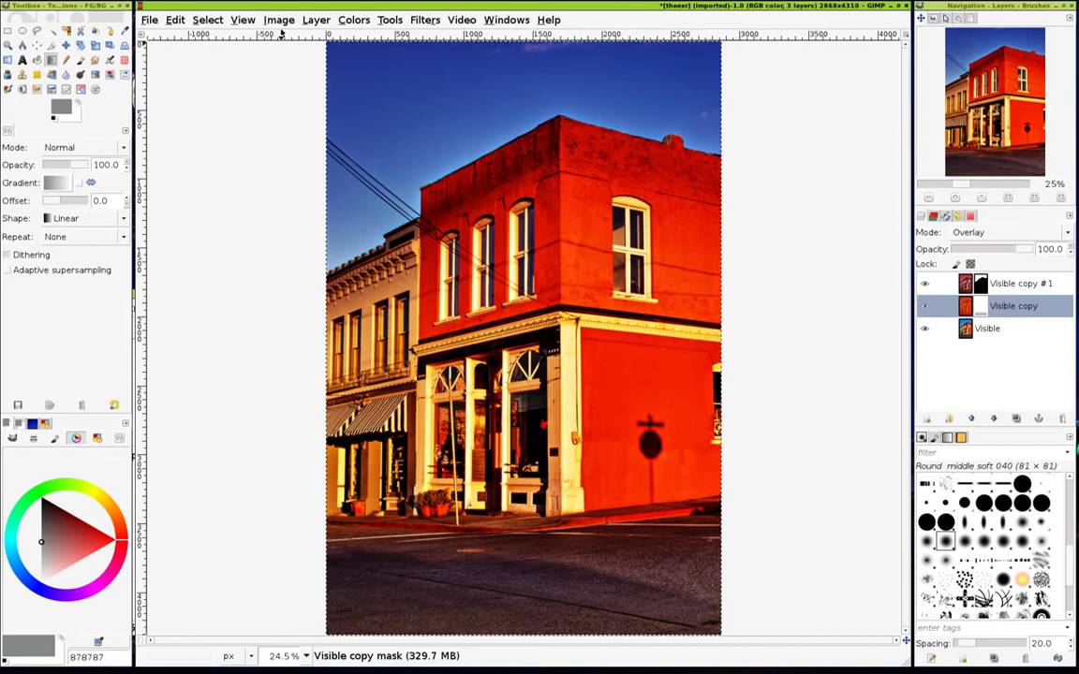
left_click(279, 19)
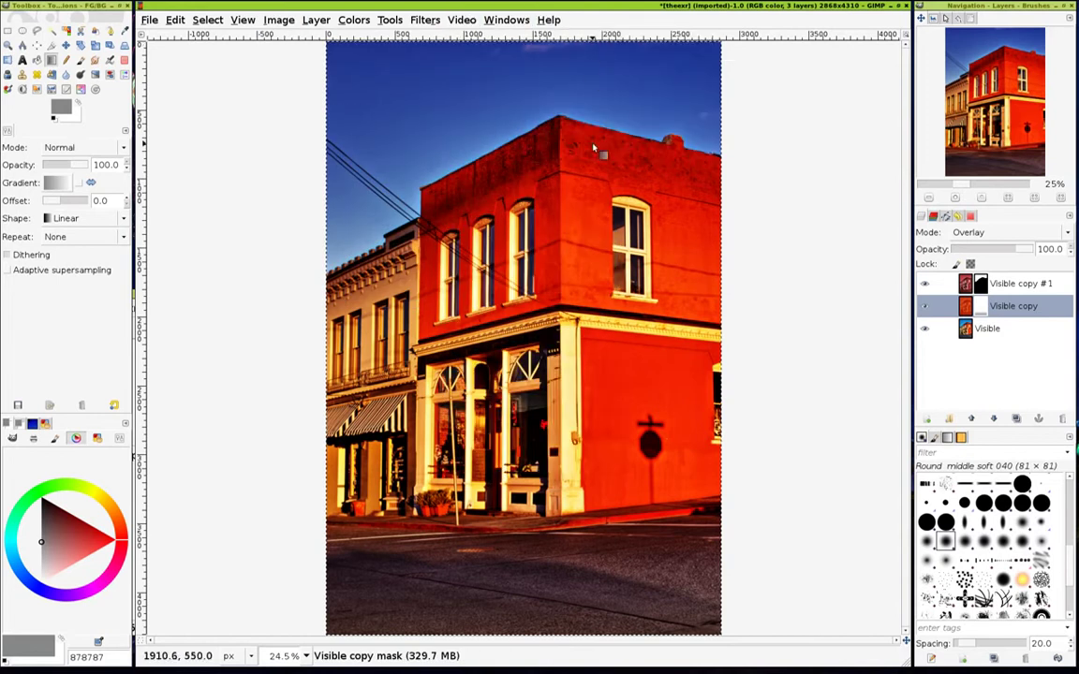
left_click(974, 283)
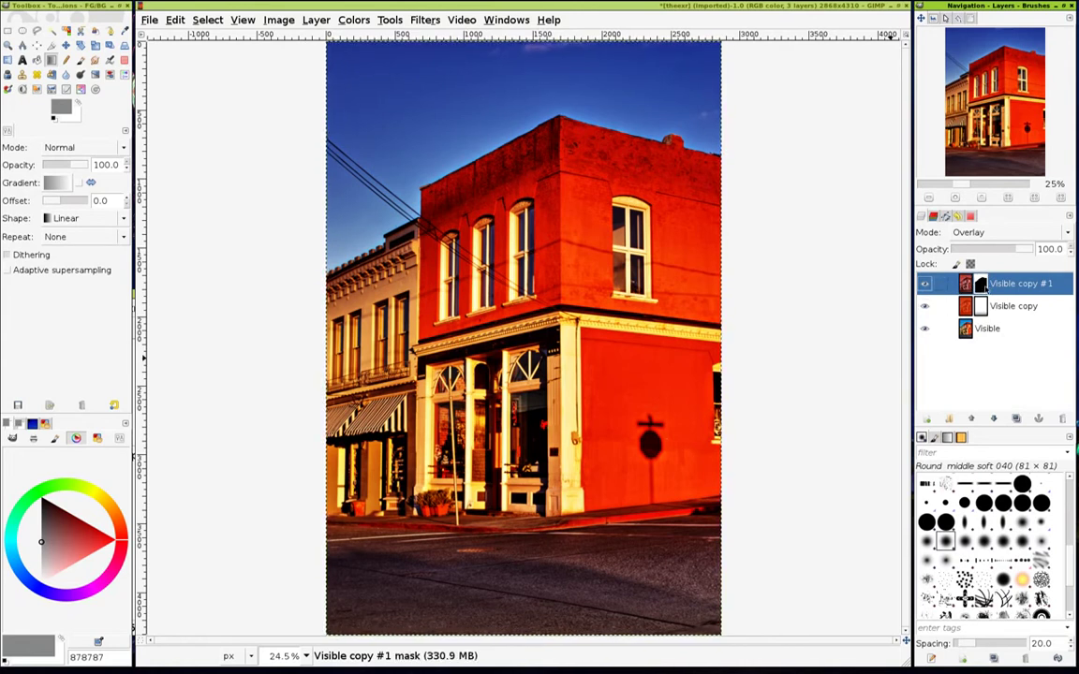
- Duplicate Visible copy #1 to create Visible copy #2
left_click(1016, 418)
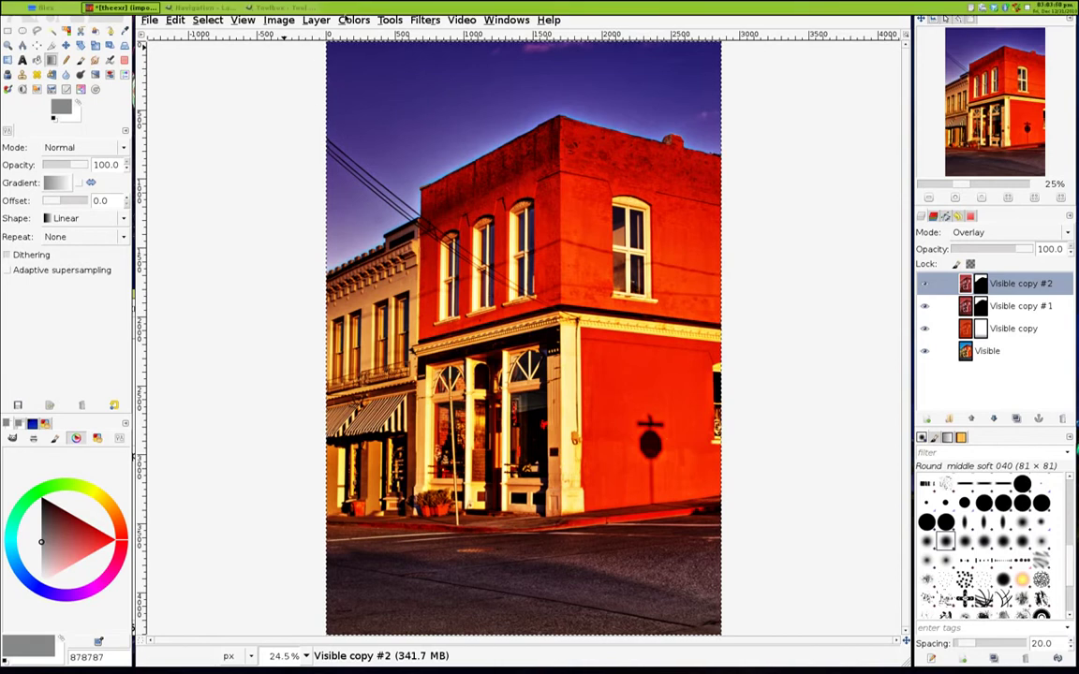
left_click(354, 20)
key("Return")
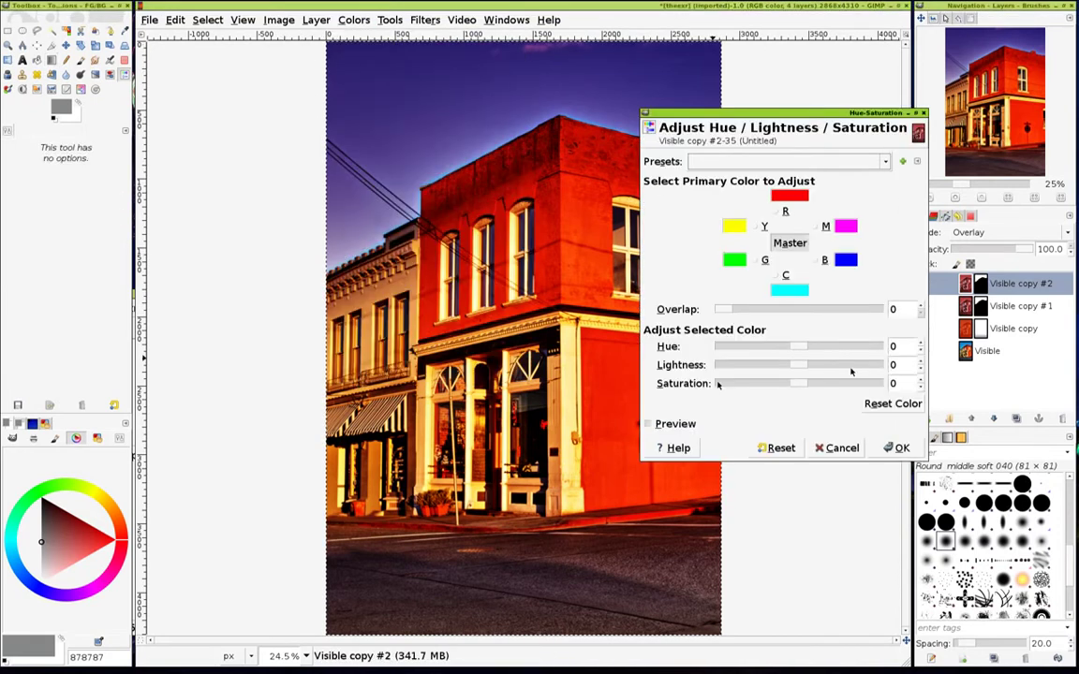
- Shift the duplicate's hue to -10 and raise saturation to 35 so the sky turns purple
left_click(772, 347)
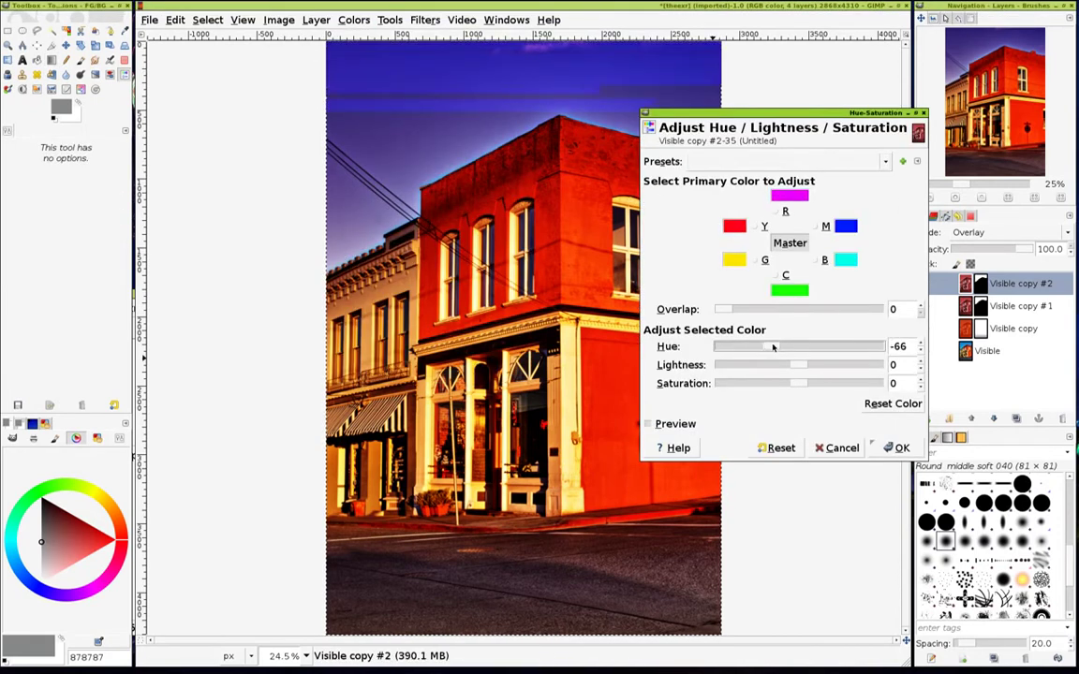
mouse_move(773, 346)
left_mouse_down()
mouse_move(799, 350)
mouse_move(797, 366)
mouse_move(754, 386)
left_mouse_up()
left_click(876, 404)
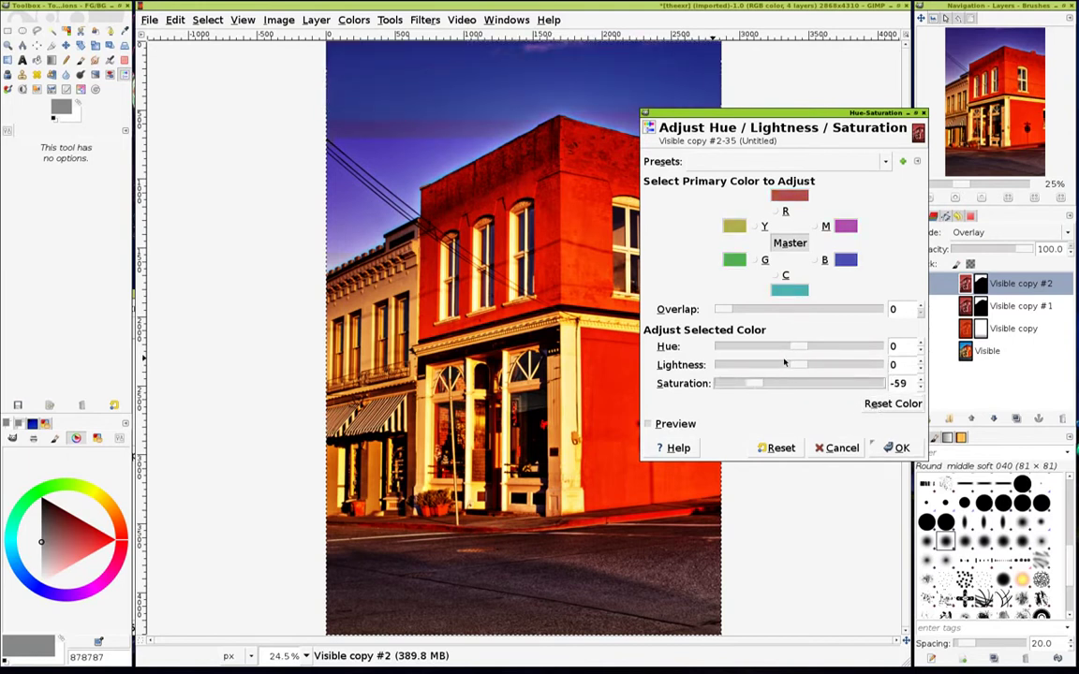
left_click_drag(793, 348, 789, 346)
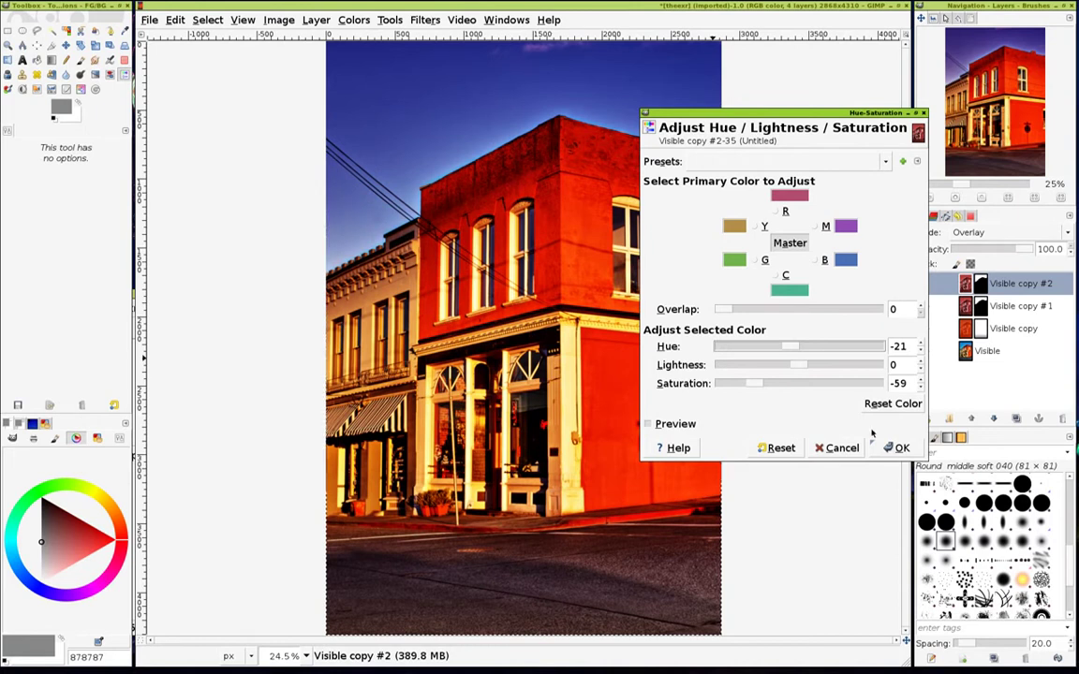
mouse_move(792, 364)
left_mouse_down()
mouse_move(719, 365)
mouse_move(833, 366)
left_mouse_up()
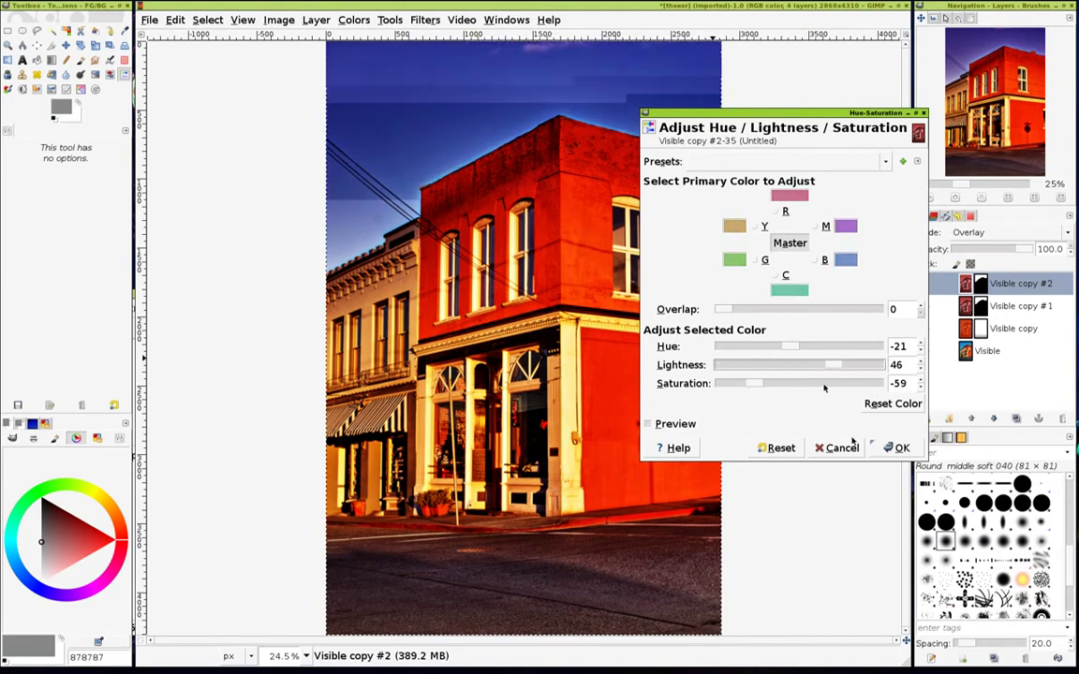
left_click(870, 408)
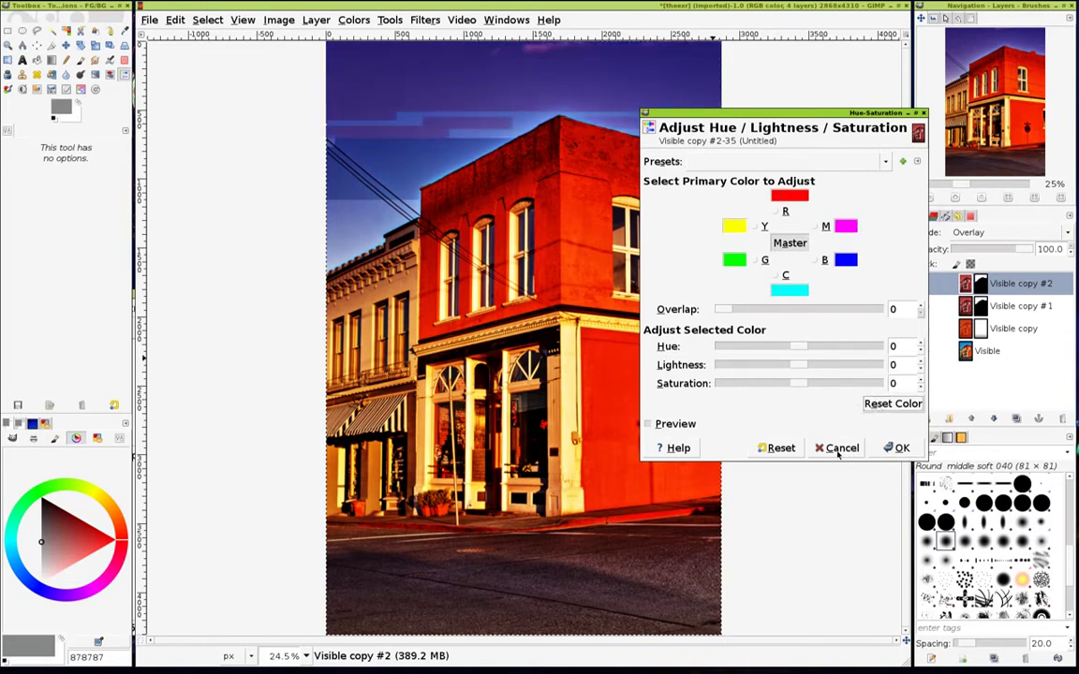
mouse_move(799, 386)
left_mouse_down()
mouse_move(770, 388)
mouse_move(845, 386)
left_mouse_up()
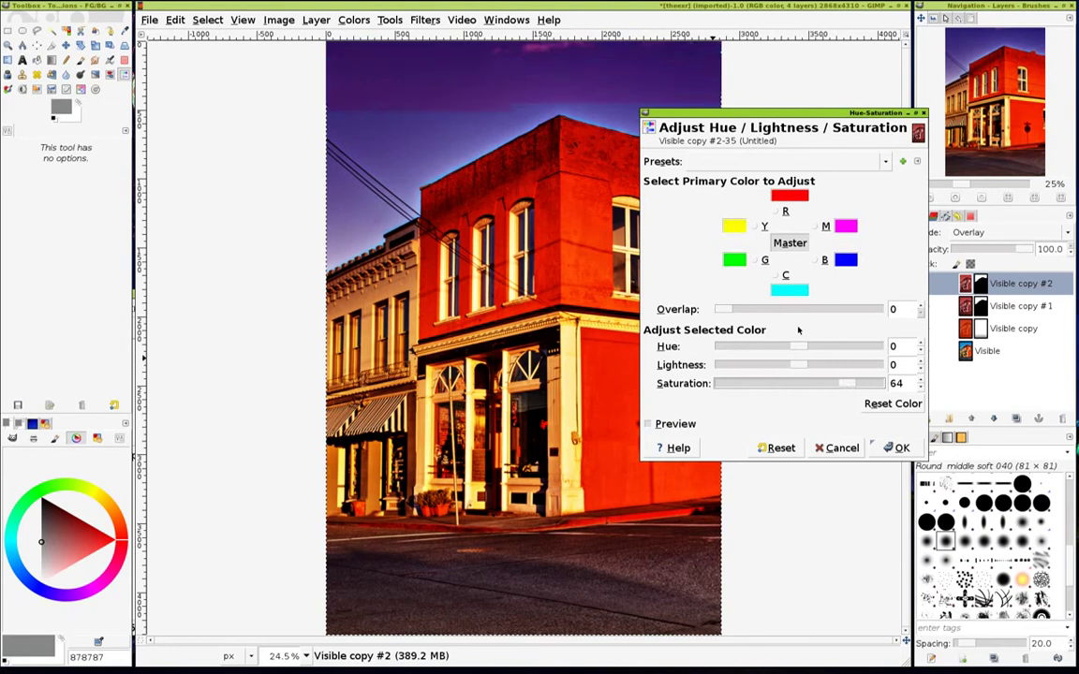
left_click_drag(799, 349, 789, 348)
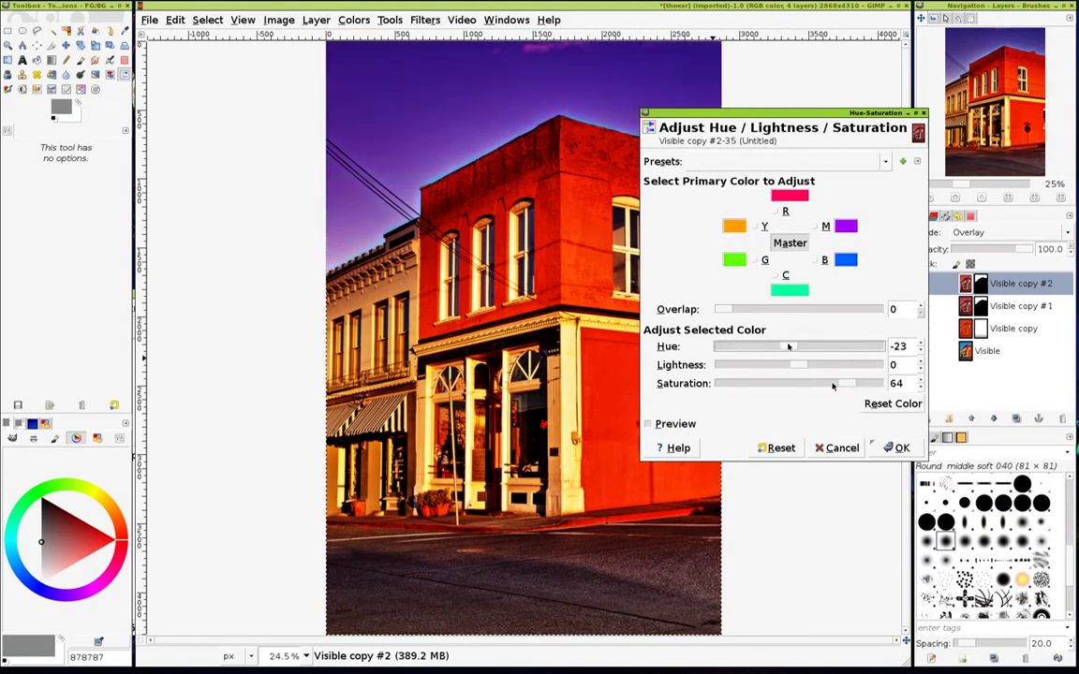
left_click_drag(846, 386, 822, 386)
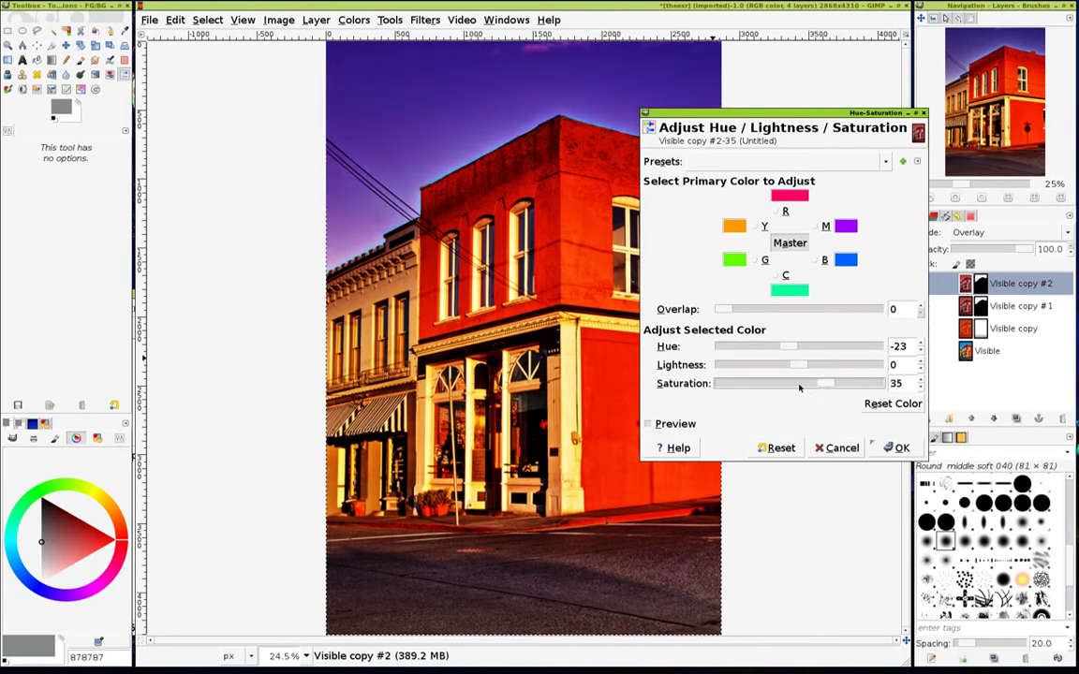
left_click_drag(787, 347, 797, 347)
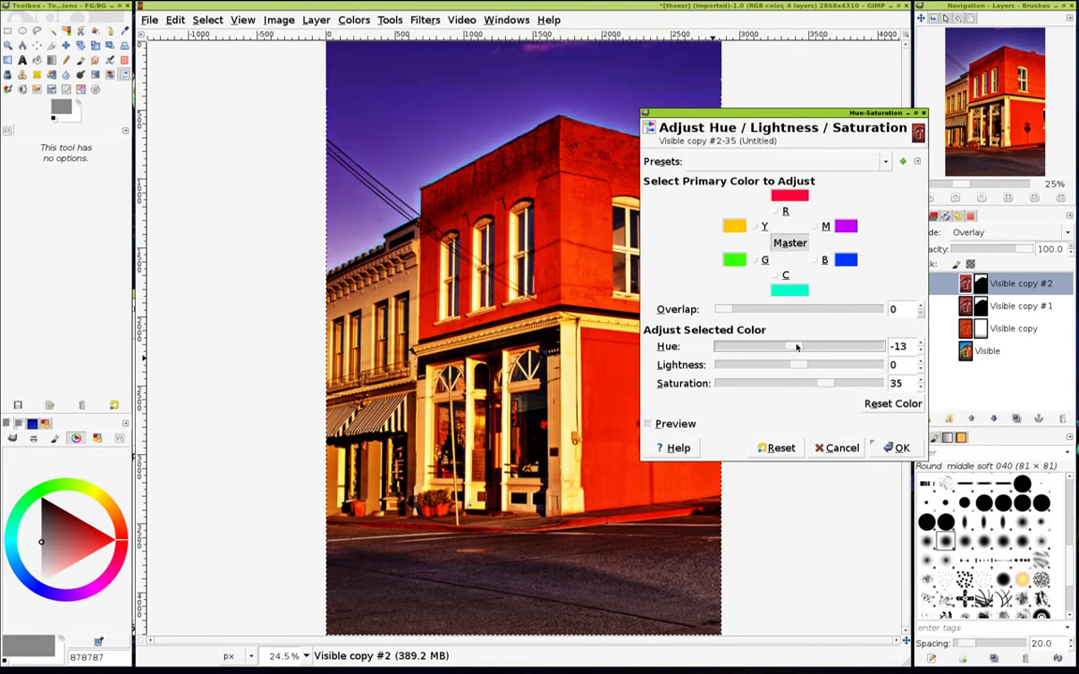
left_click(897, 447)
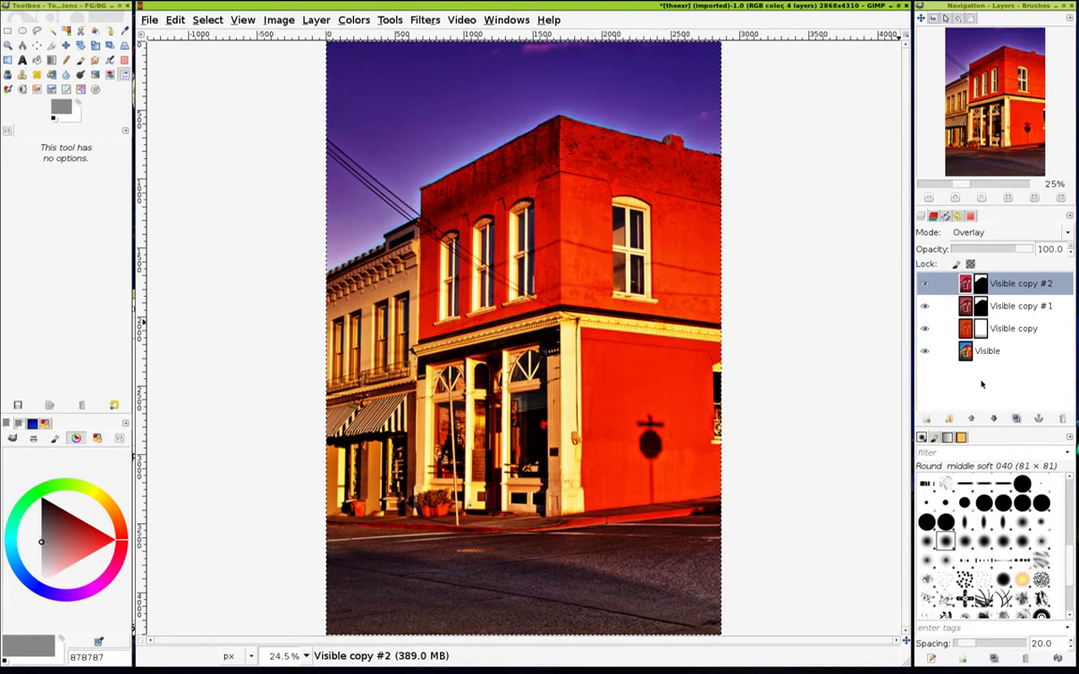
- Select the Visible copy #2 mask and copy its pixels to the clipboard
left_click(278, 19)
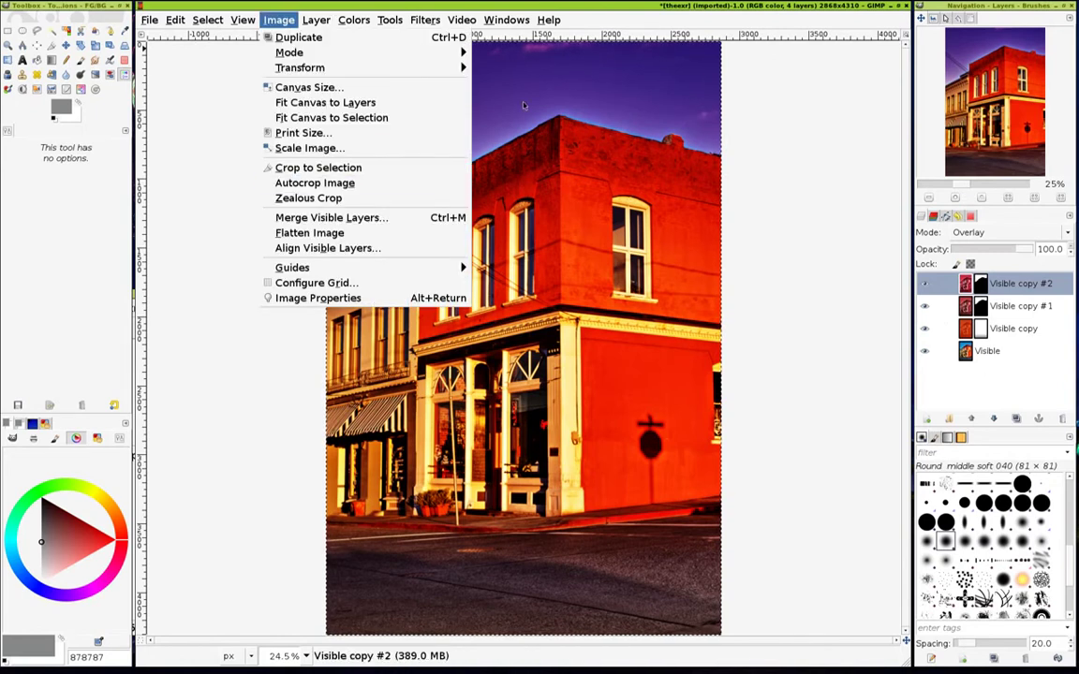
left_click(637, 20)
left_click(980, 283)
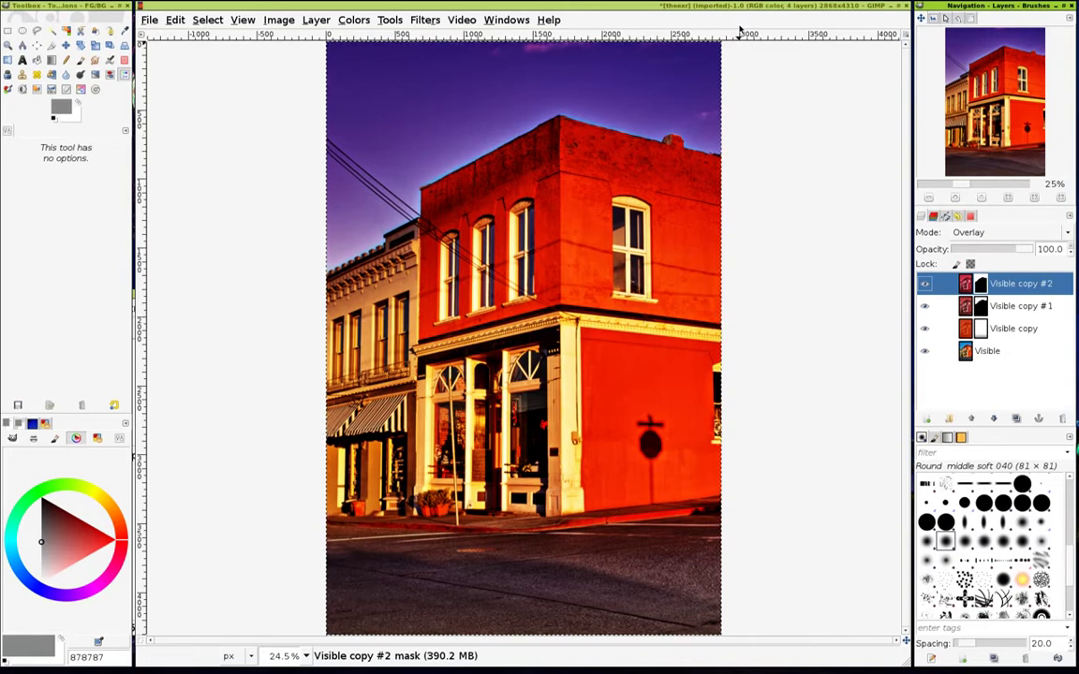
left_click(980, 306)
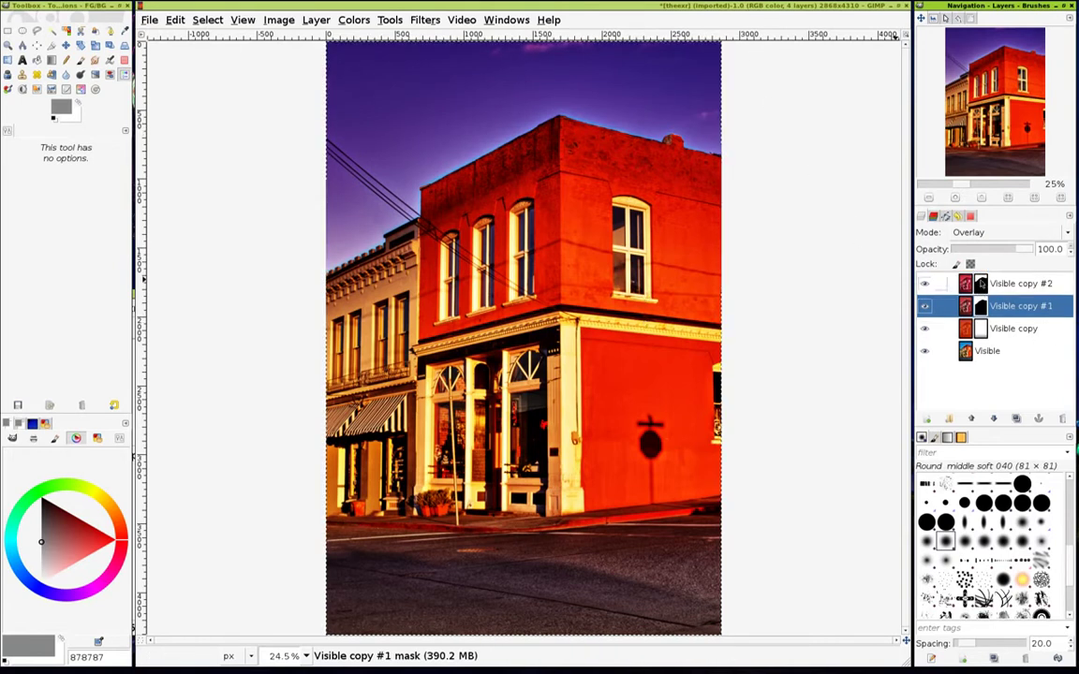
left_click(981, 283)
left_click(670, 86)
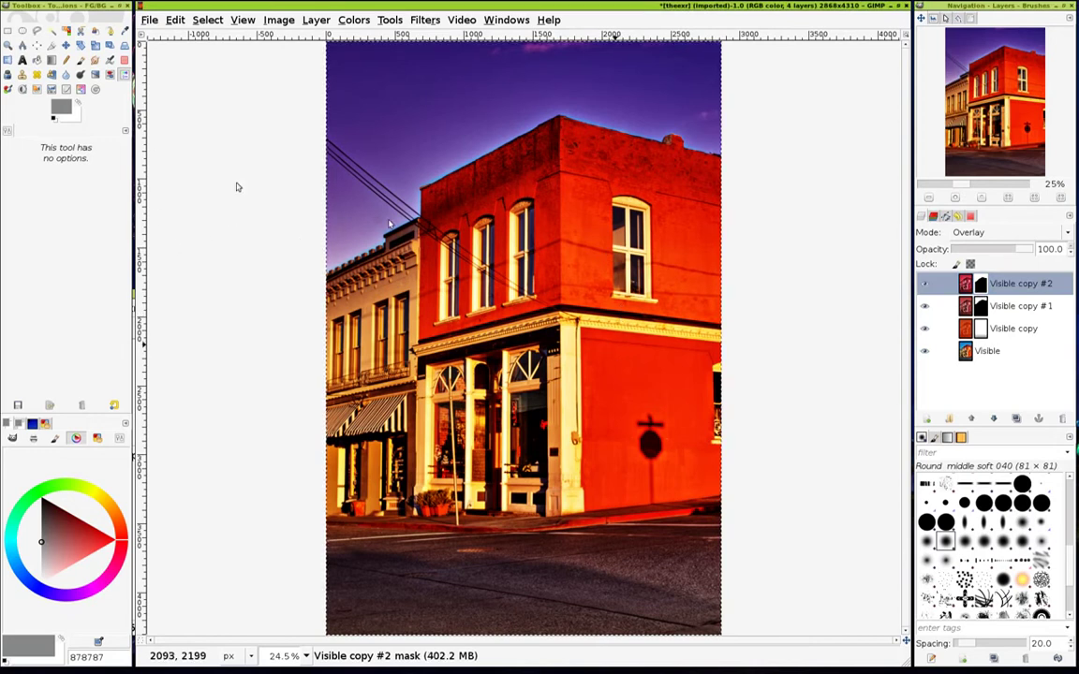
key("ctrl+c")
- Paste the copied image onto a new transparent layer, then delete the floating selection and empty layer
left_click(206, 20)
left_click(214, 20)
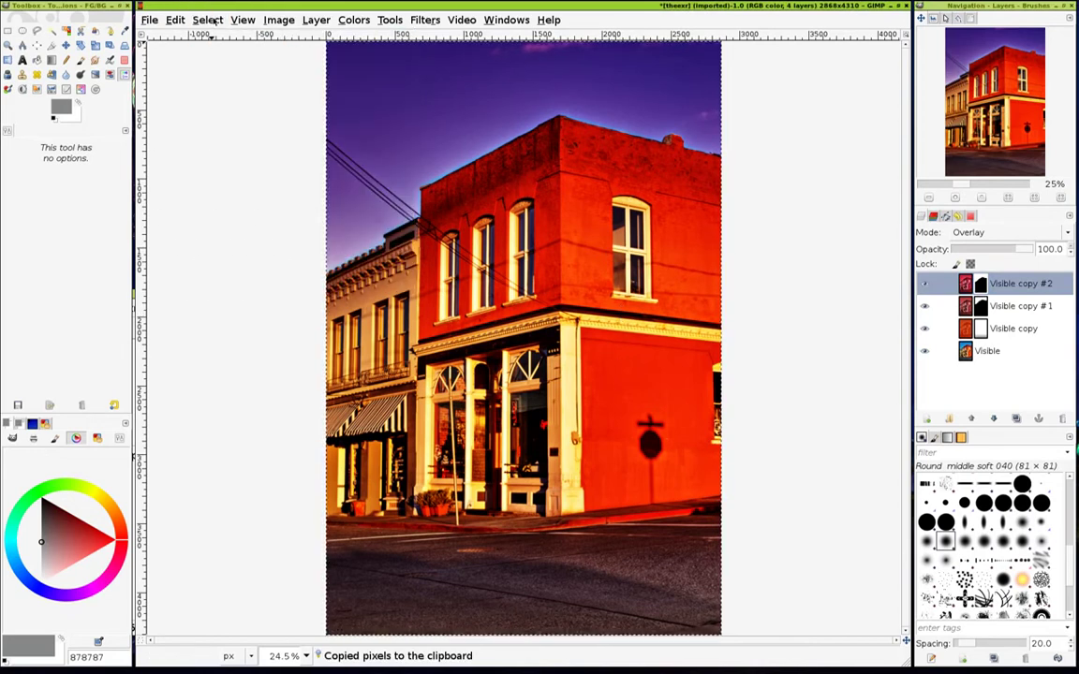
left_click(179, 19)
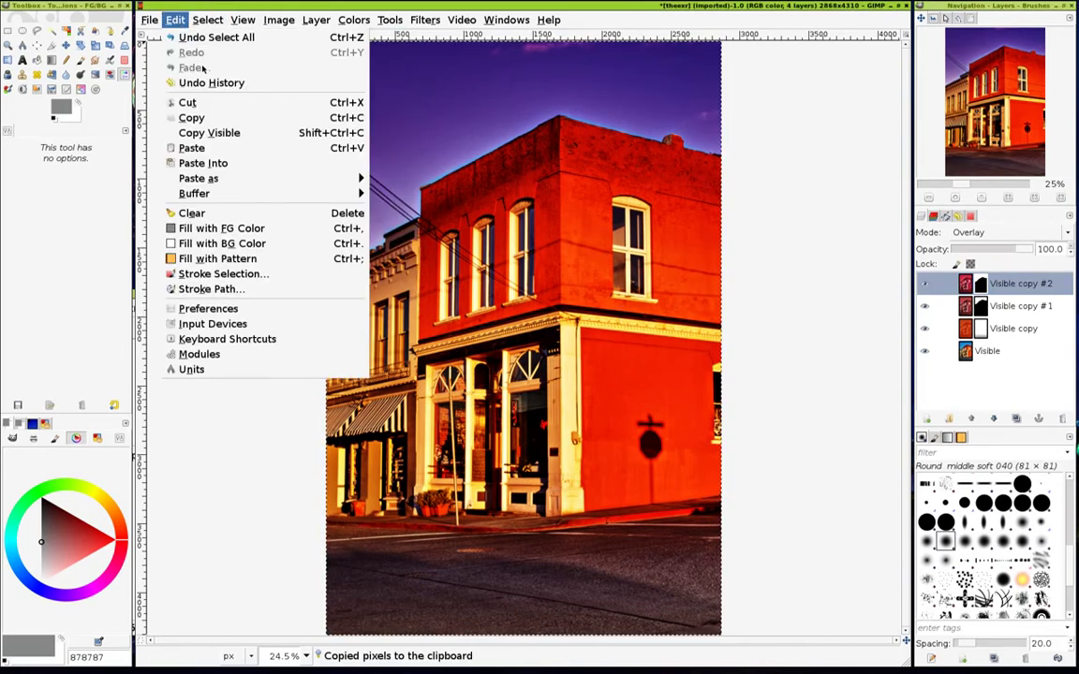
left_click(198, 114)
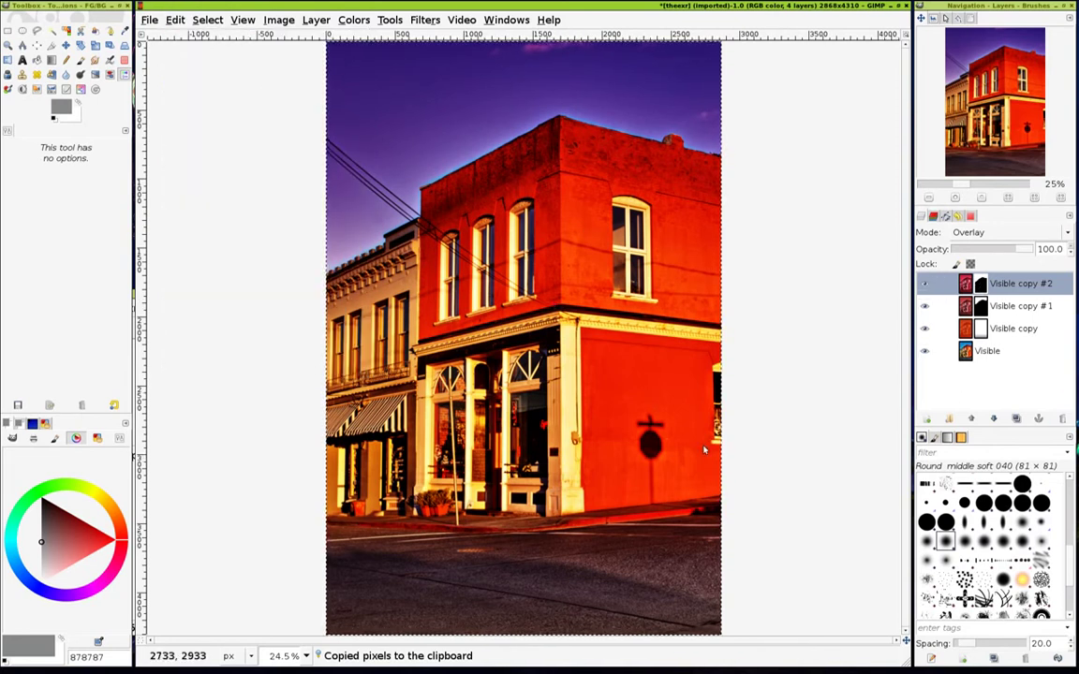
key("shift+ctrl+n")
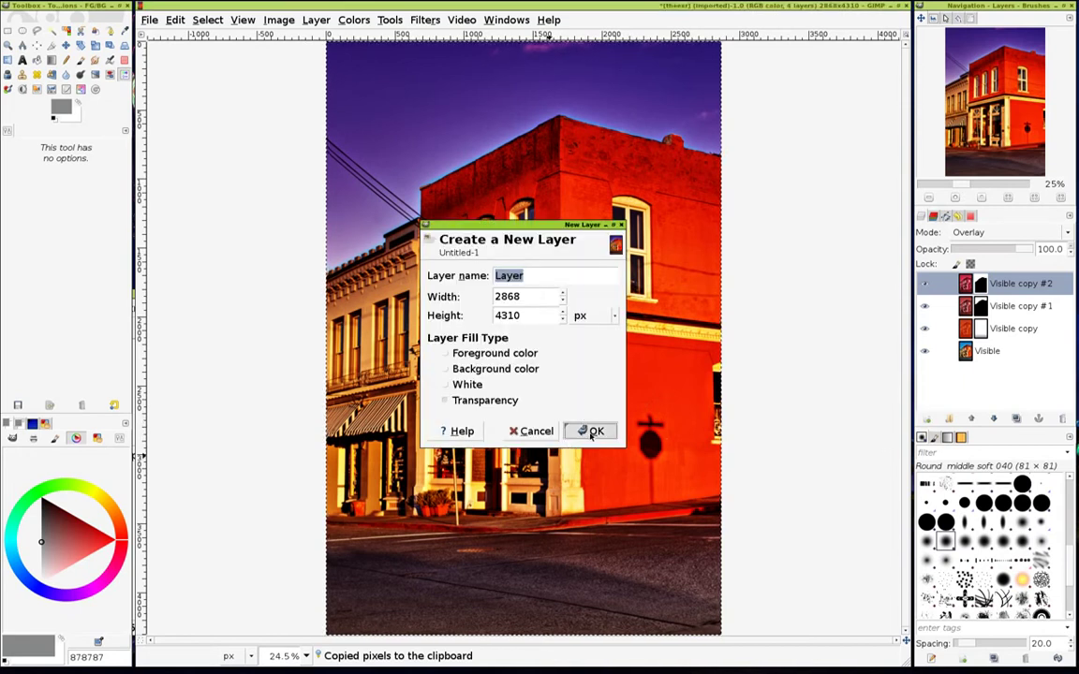
key("Return")
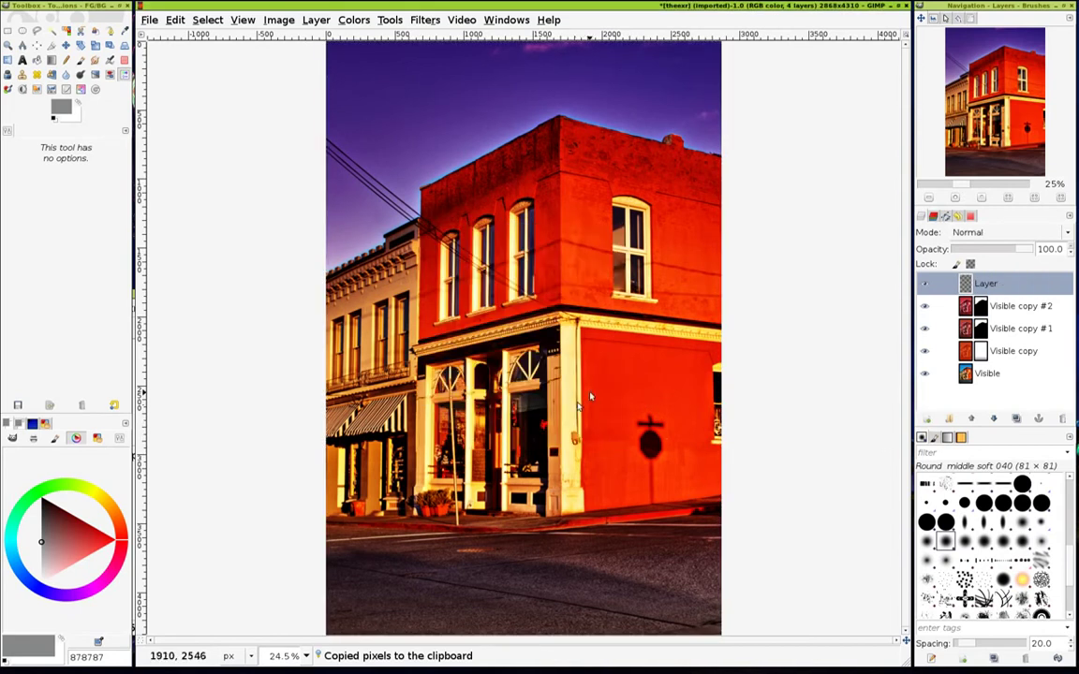
key("ctrl+v")
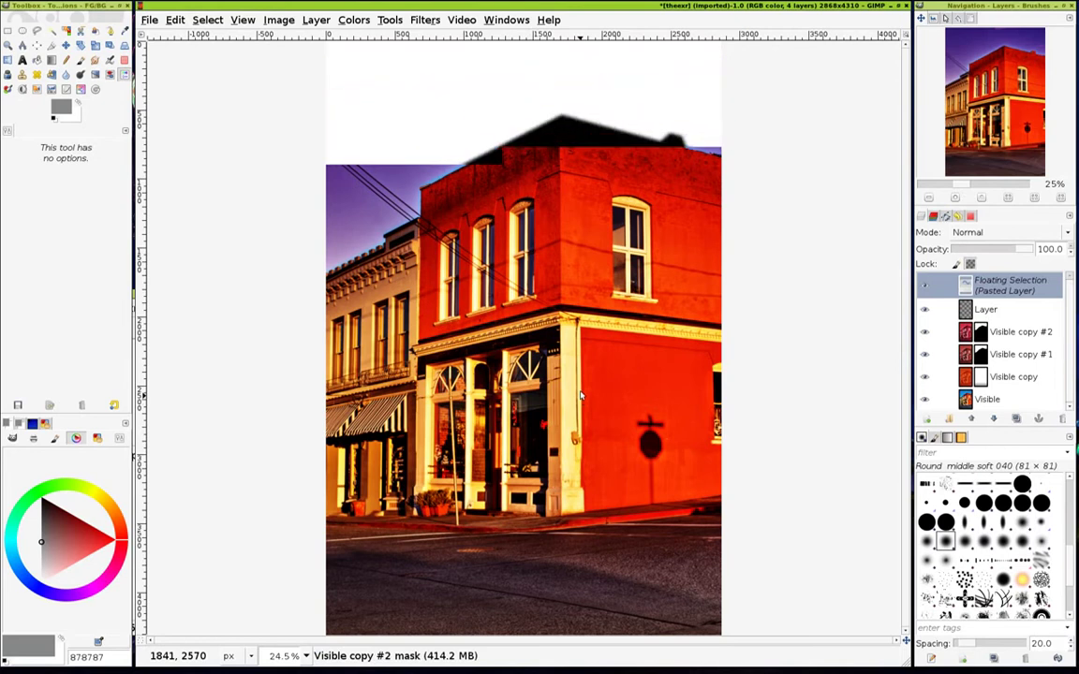
left_click(1061, 419)
left_click(1061, 419)
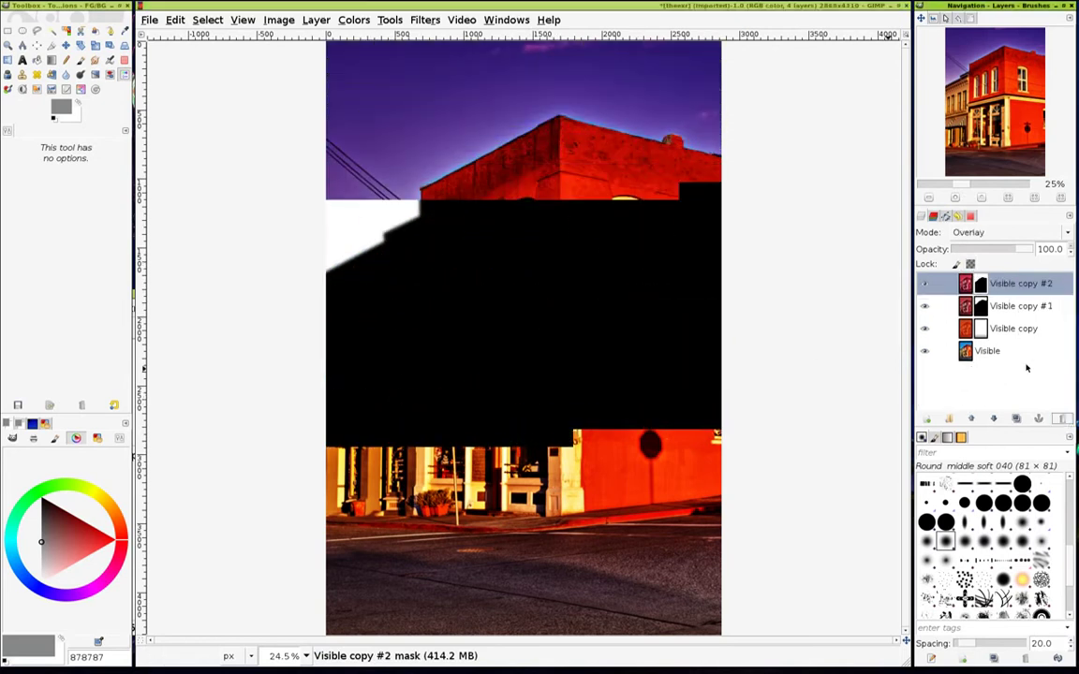
- Flatten the image and add a white layer mask to the Visible layer
left_click(278, 20)
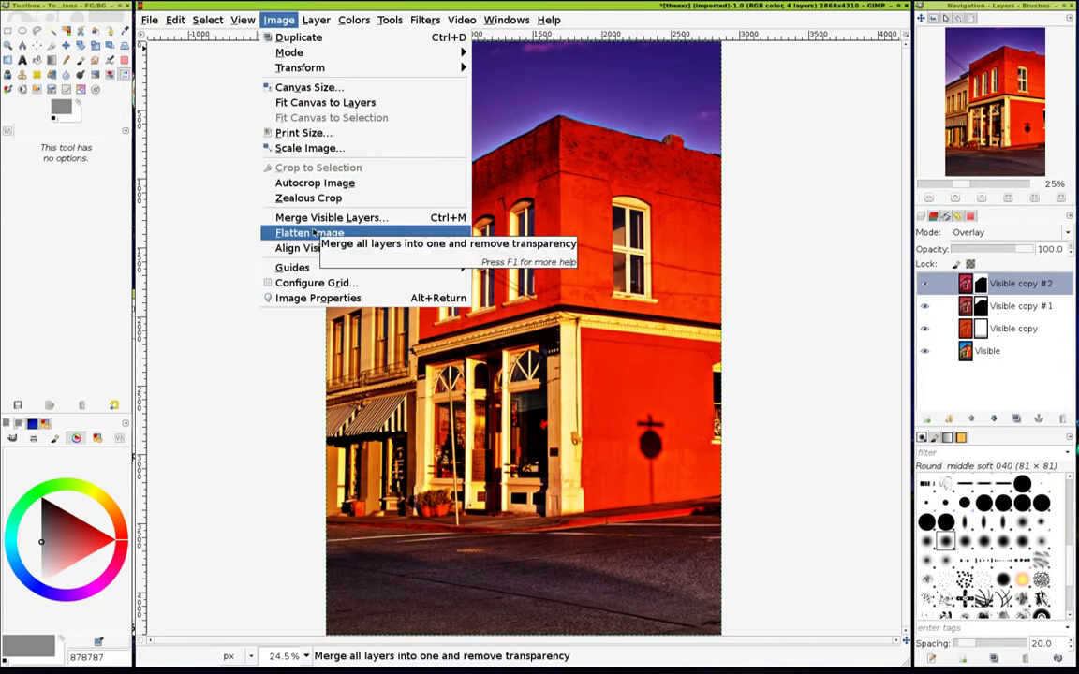
left_click(384, 233)
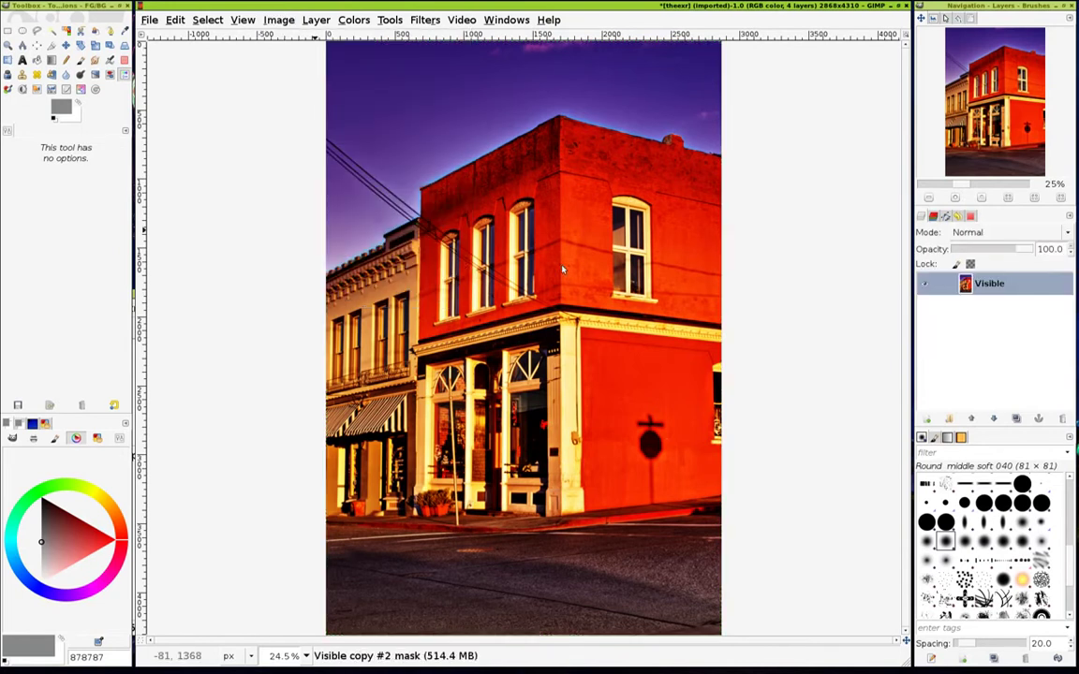
right_click(995, 292)
left_click(907, 480)
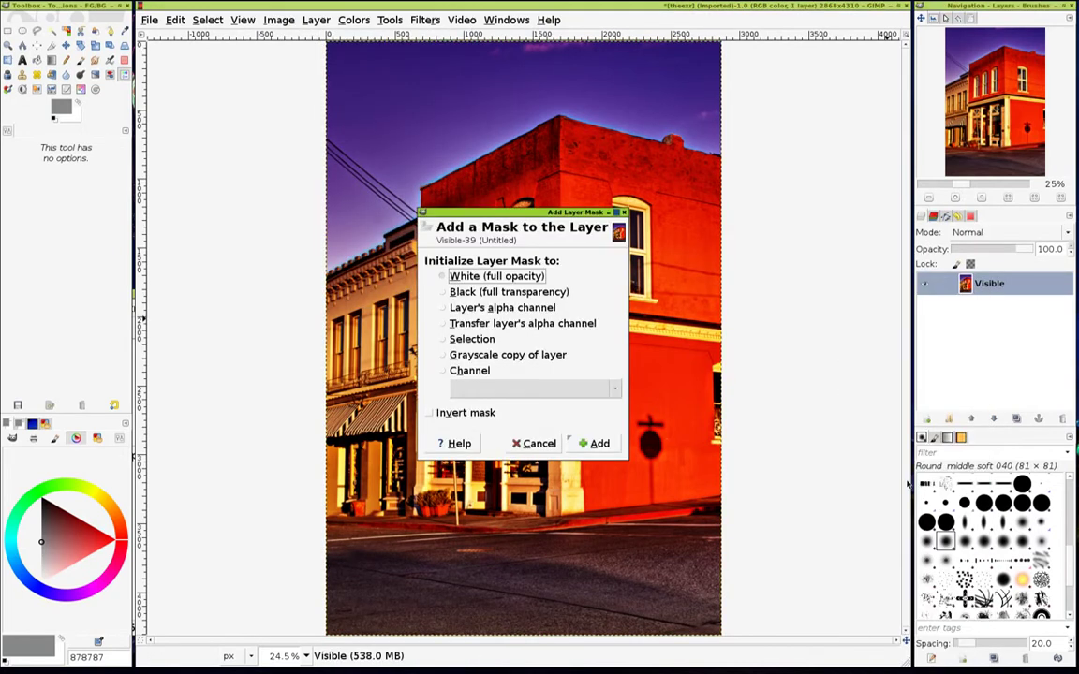
left_click(590, 444)
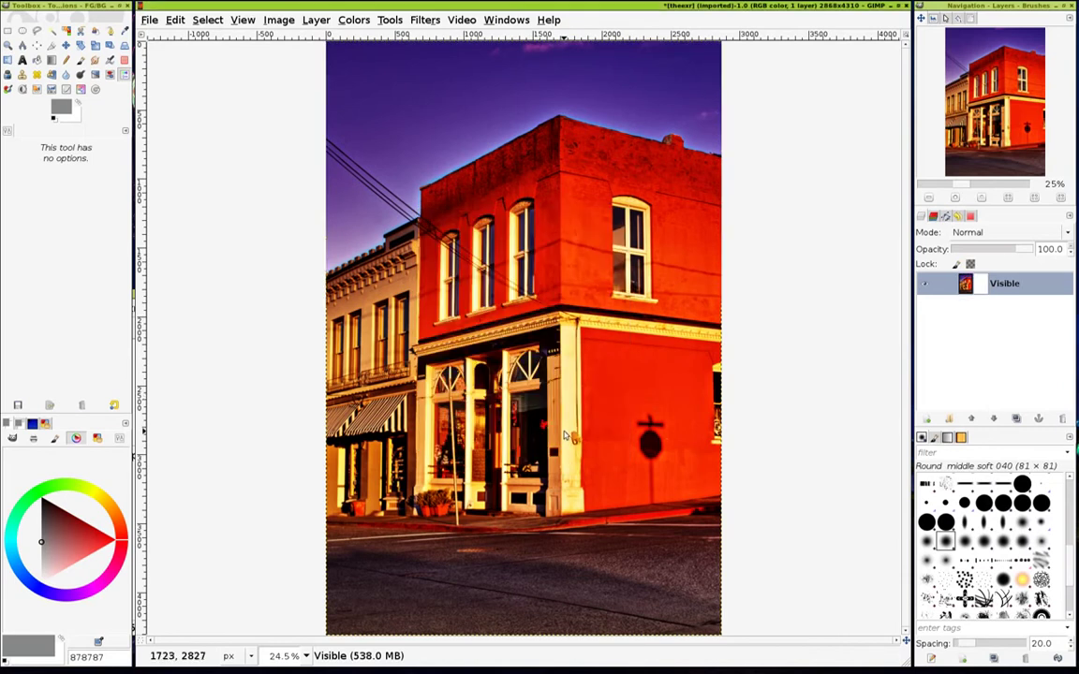
- Paste the sky shape into the mask, anchor it, and duplicate the masked layer
key("ctrl+v")
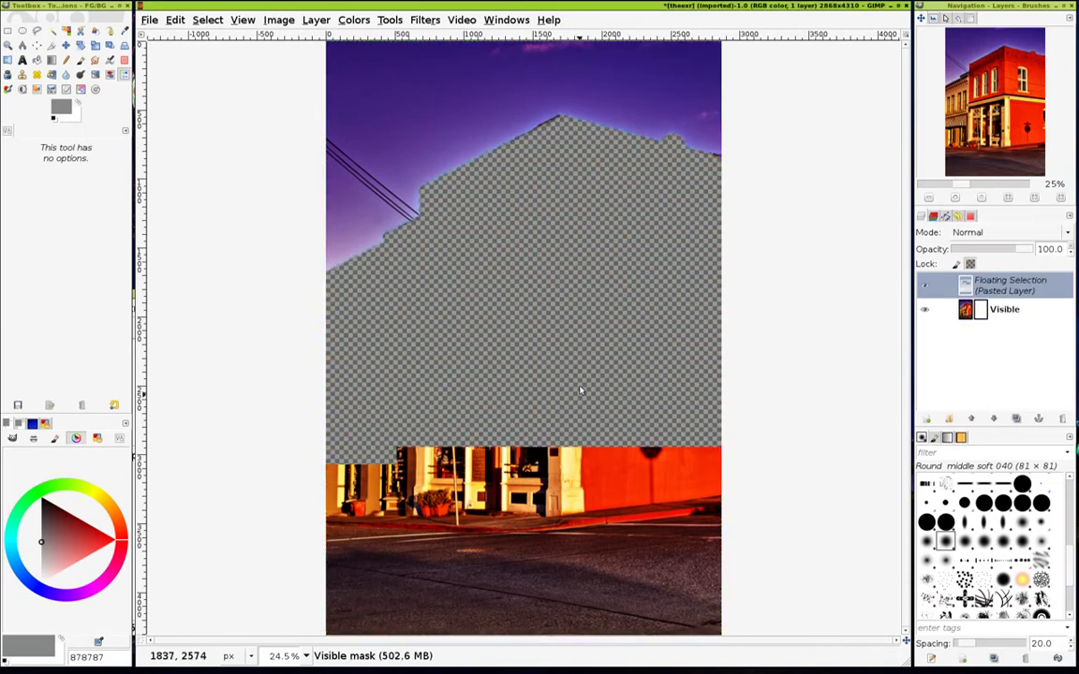
left_click(175, 20)
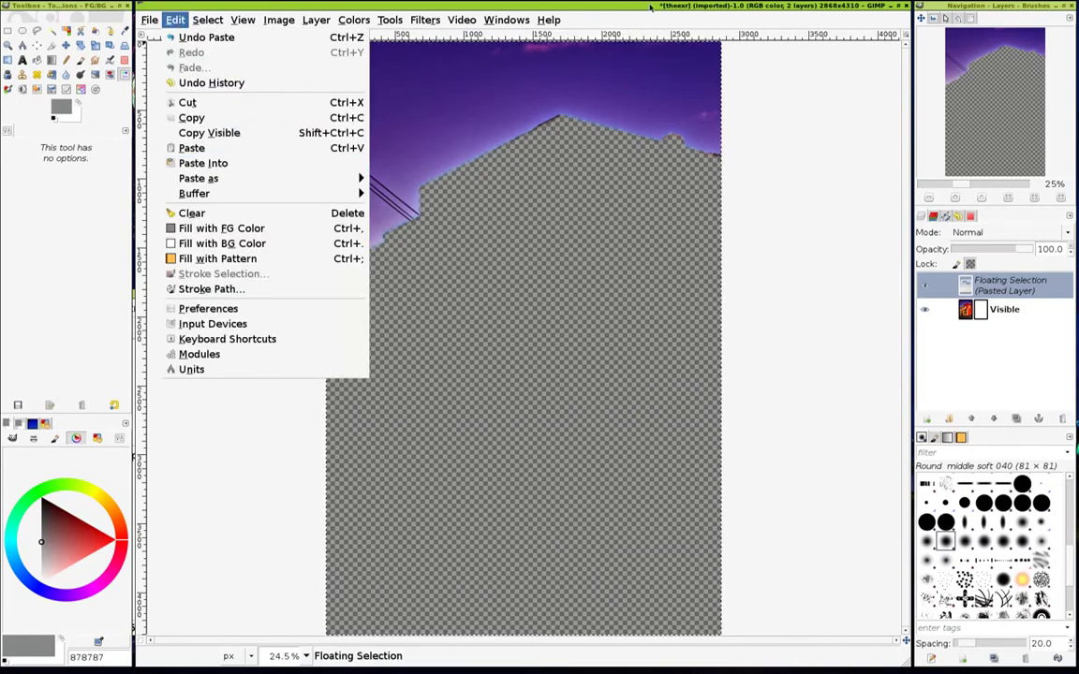
key("Escape")
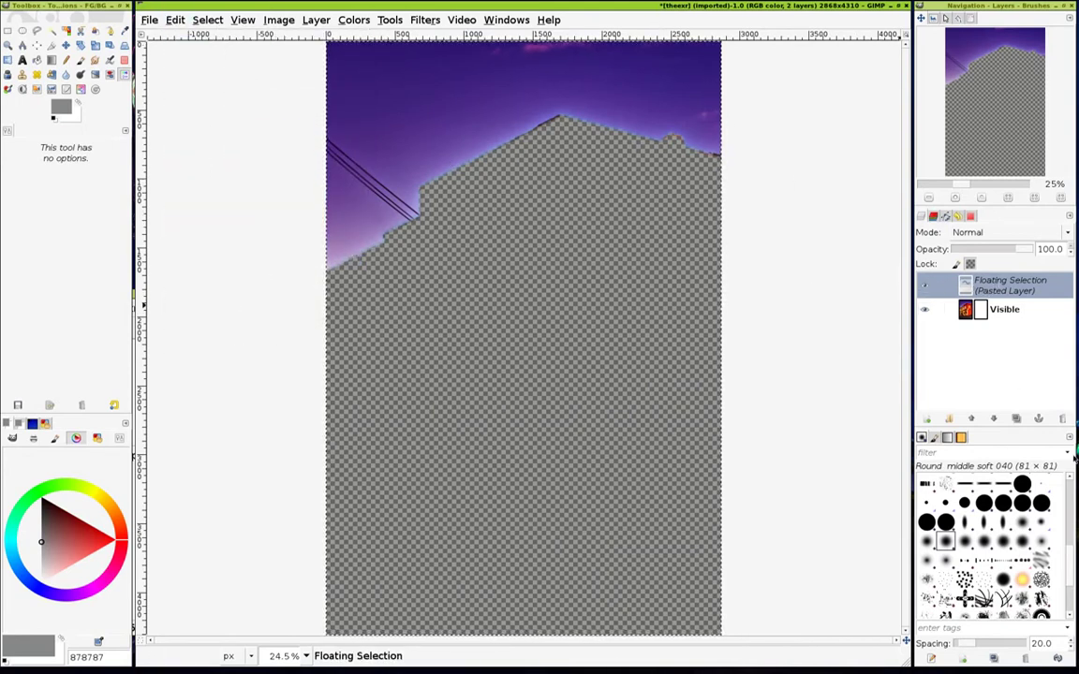
left_click(1039, 419)
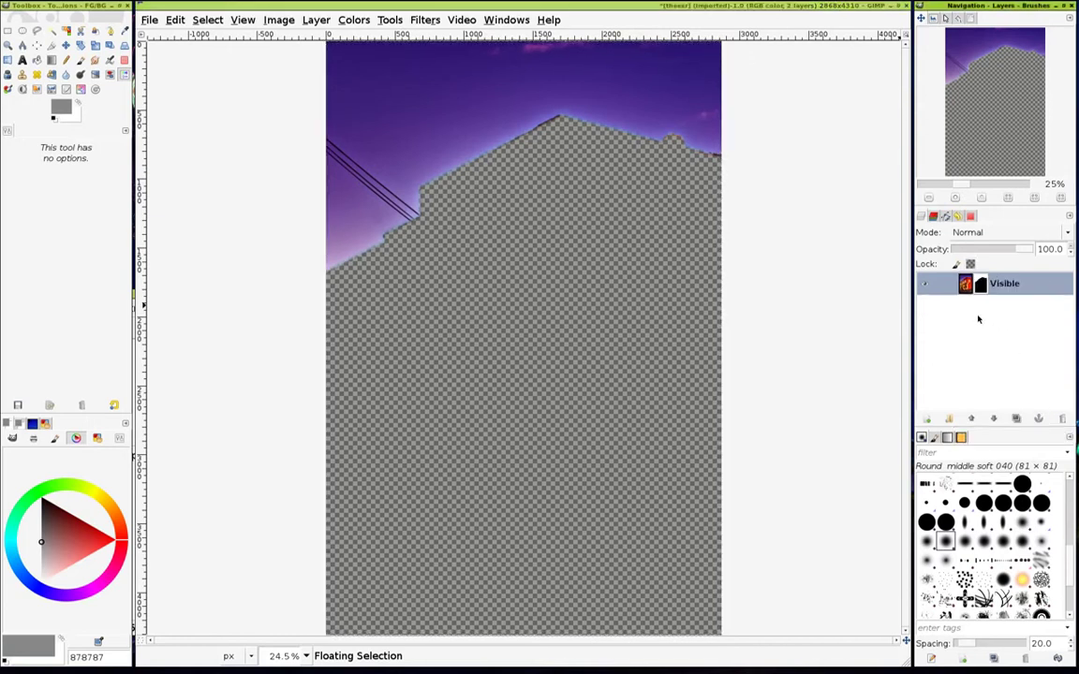
left_click(965, 285)
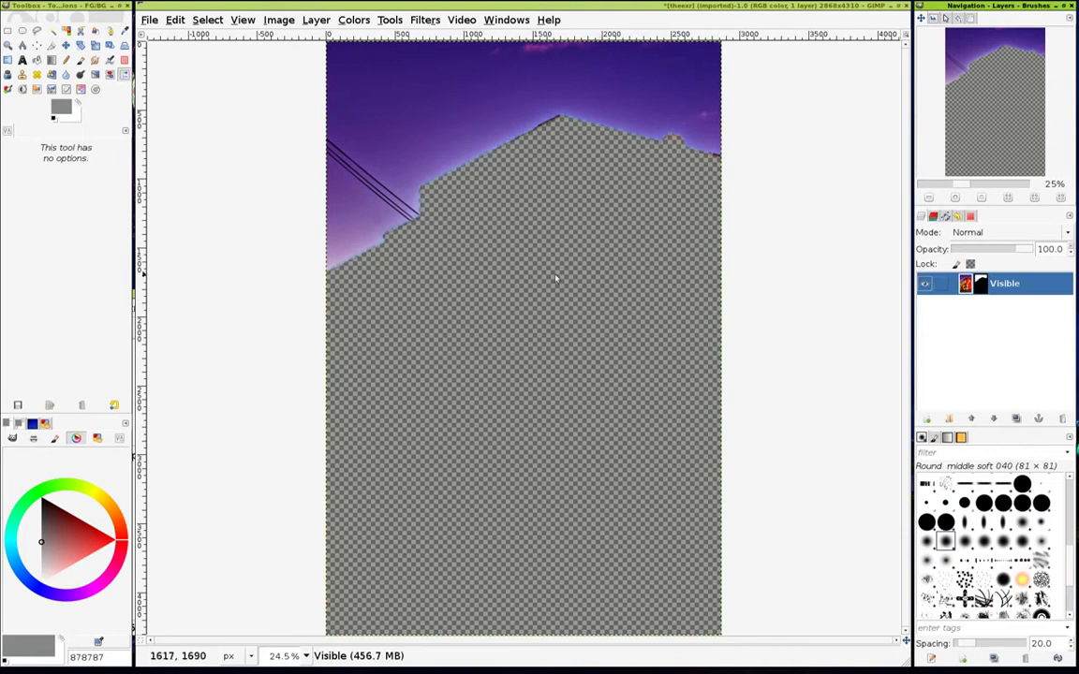
left_click(1016, 420)
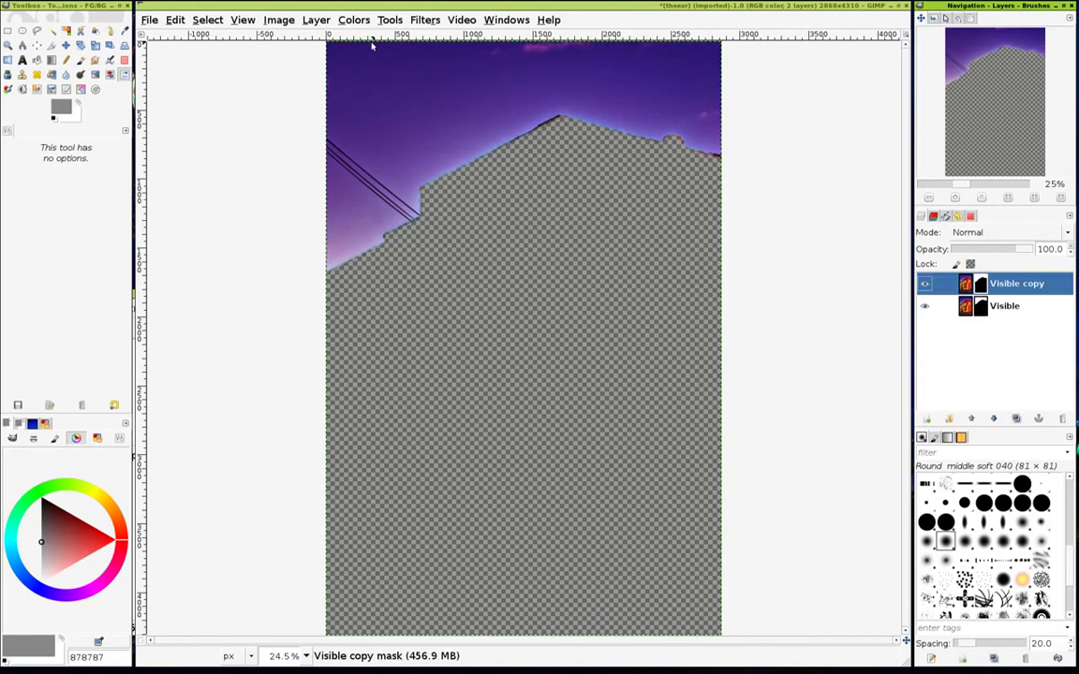
- Invert the Visible copy's mask and toggle each layer's visibility to compare
left_click(353, 20)
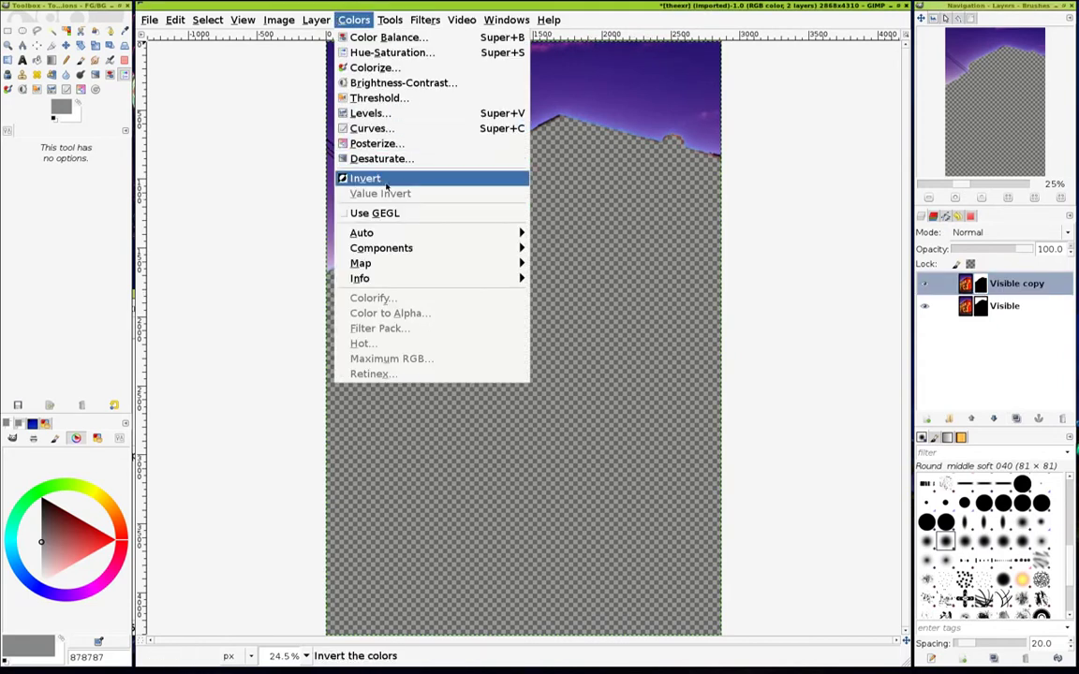
left_click(385, 186)
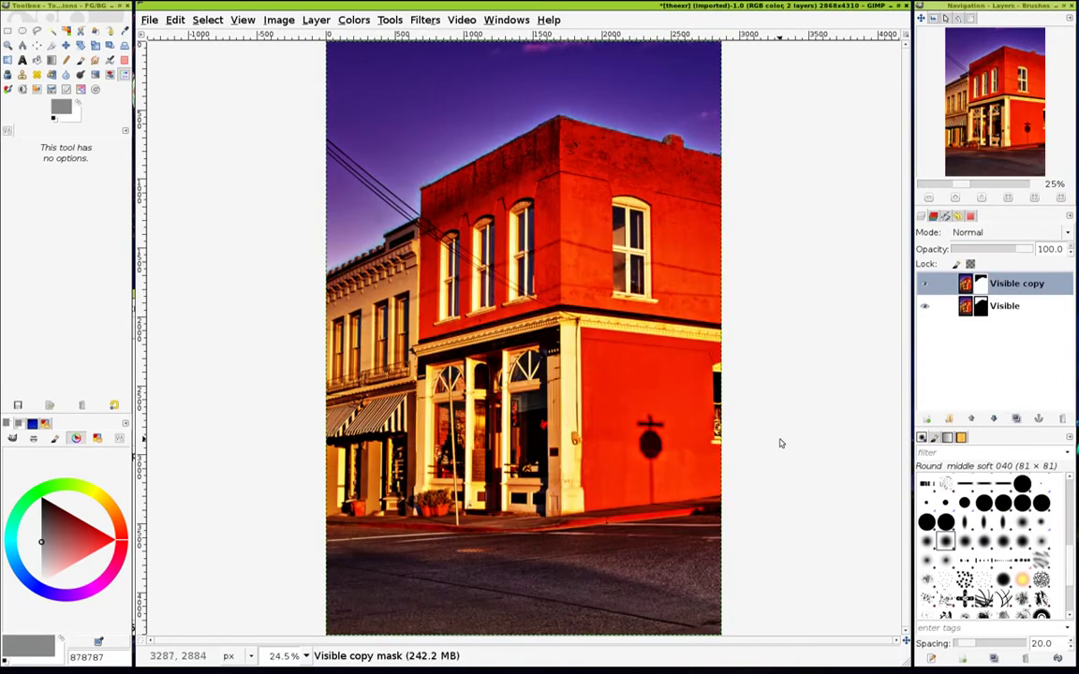
left_click(924, 306)
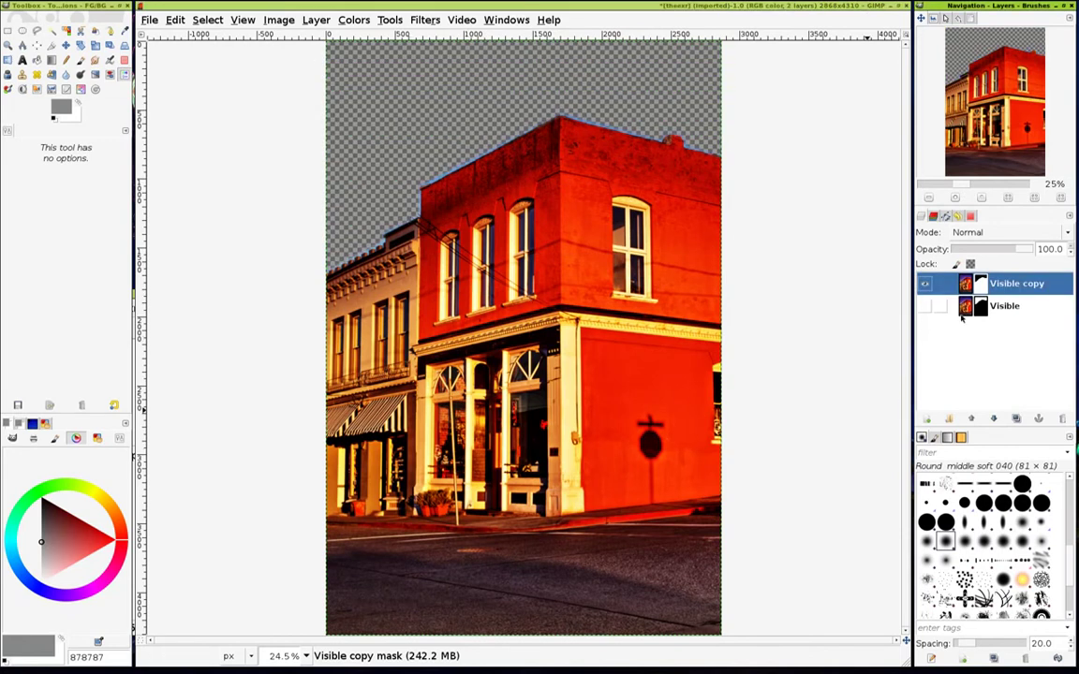
left_click(924, 306)
left_click(924, 283)
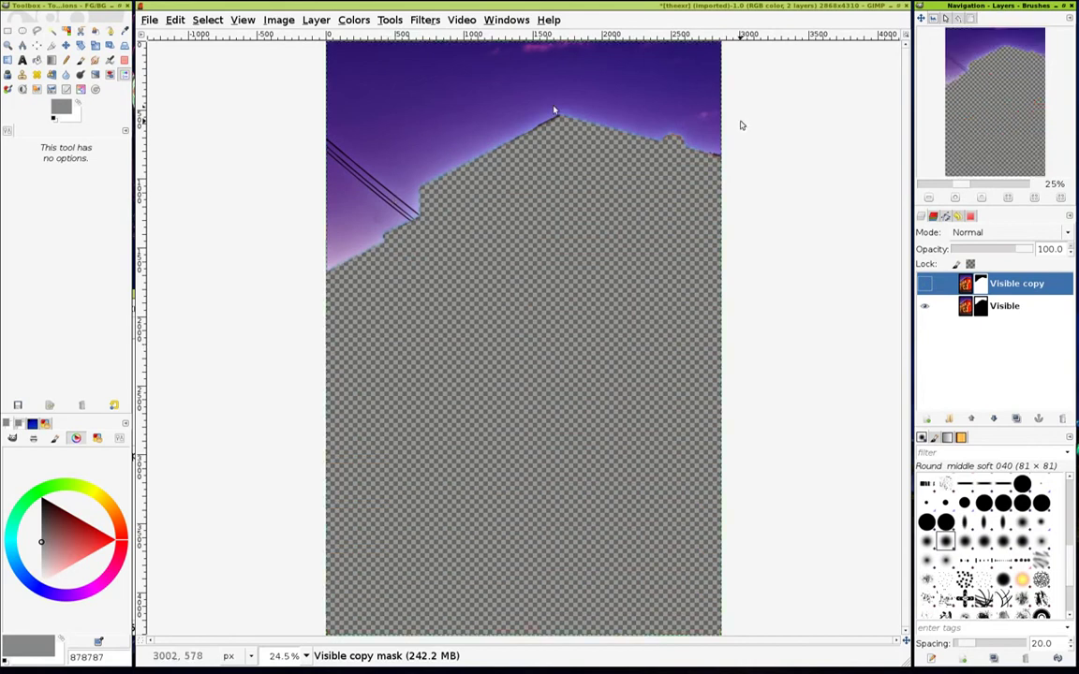
left_click(924, 283)
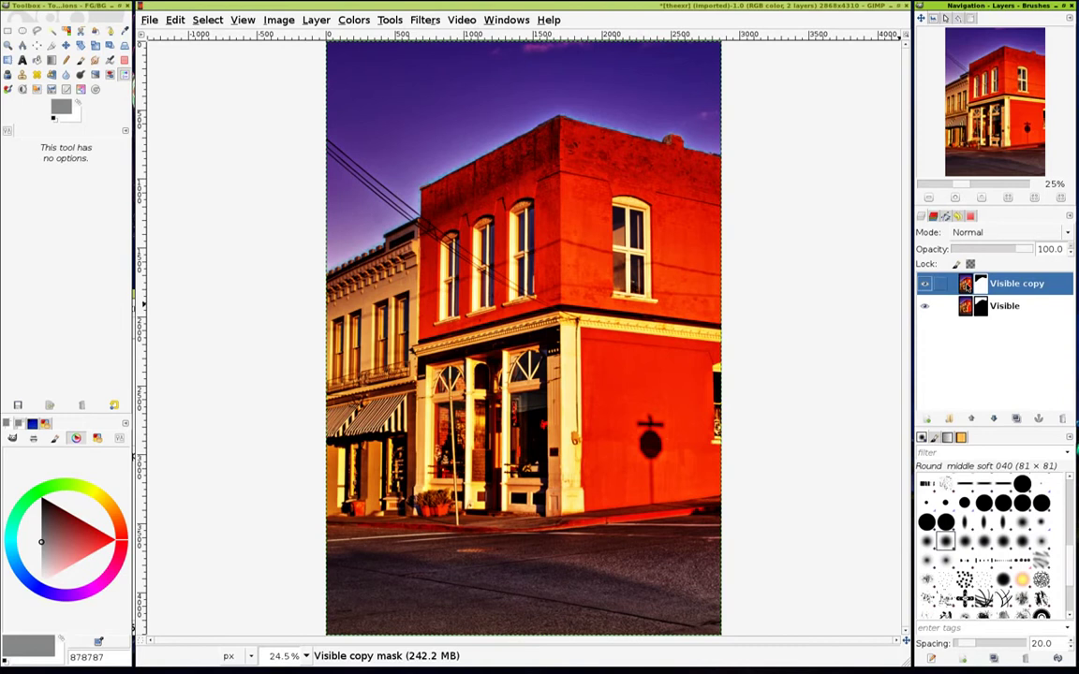
- Make the Visible layer the active layer
left_click(965, 284)
left_click(966, 309)
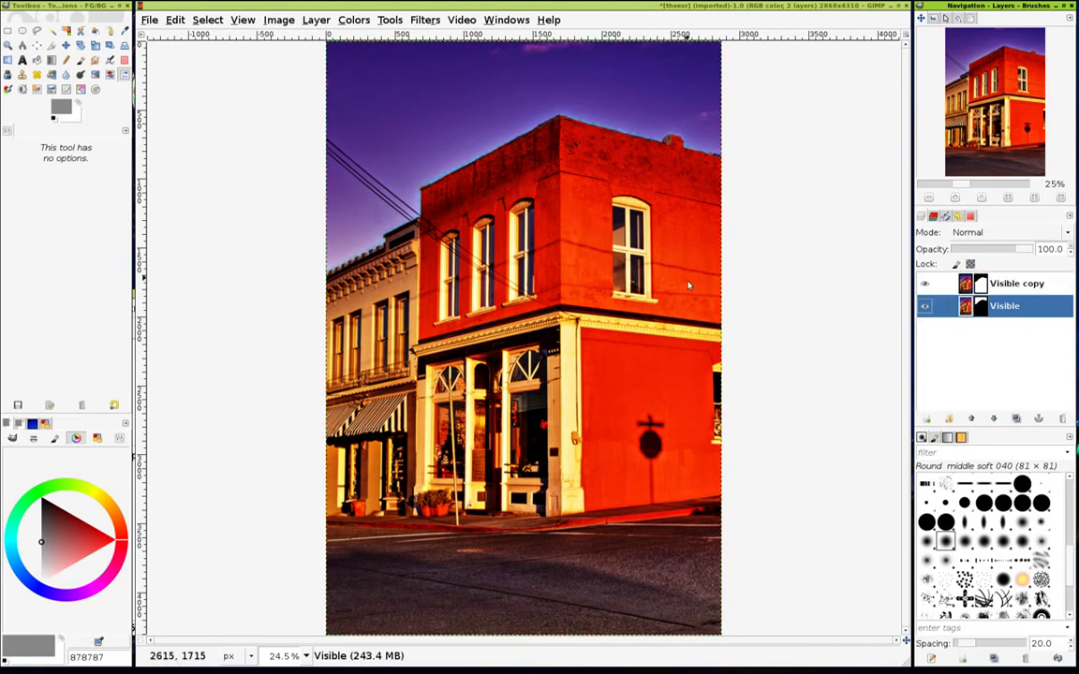
mouse_move(994, 309)
left_mouse_down()
mouse_move(974, 281)
mouse_move(992, 312)
left_mouse_up()
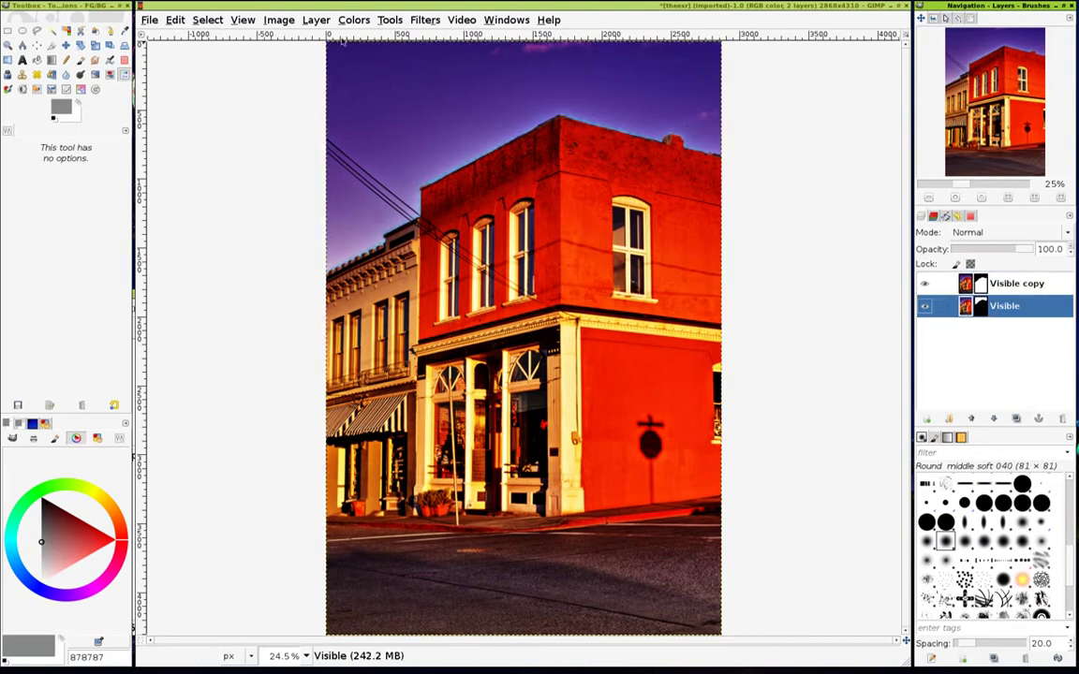
- Nudge the Visible sky layer slightly down with the layer Move tool, then reselect Visible copy
left_click(66, 45)
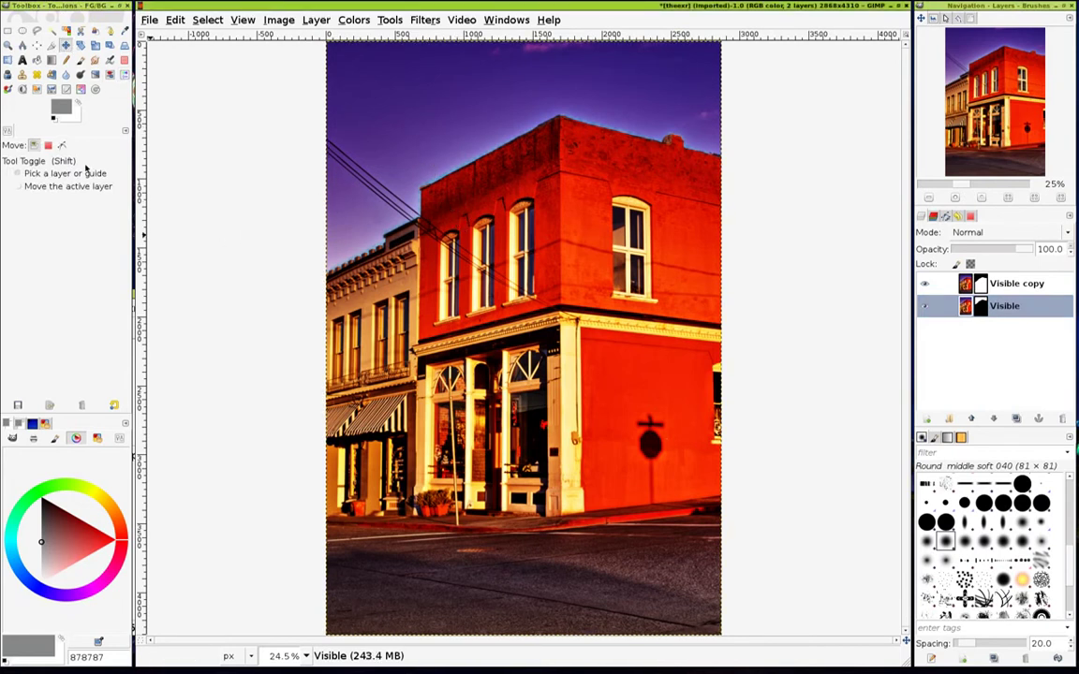
left_click(64, 186)
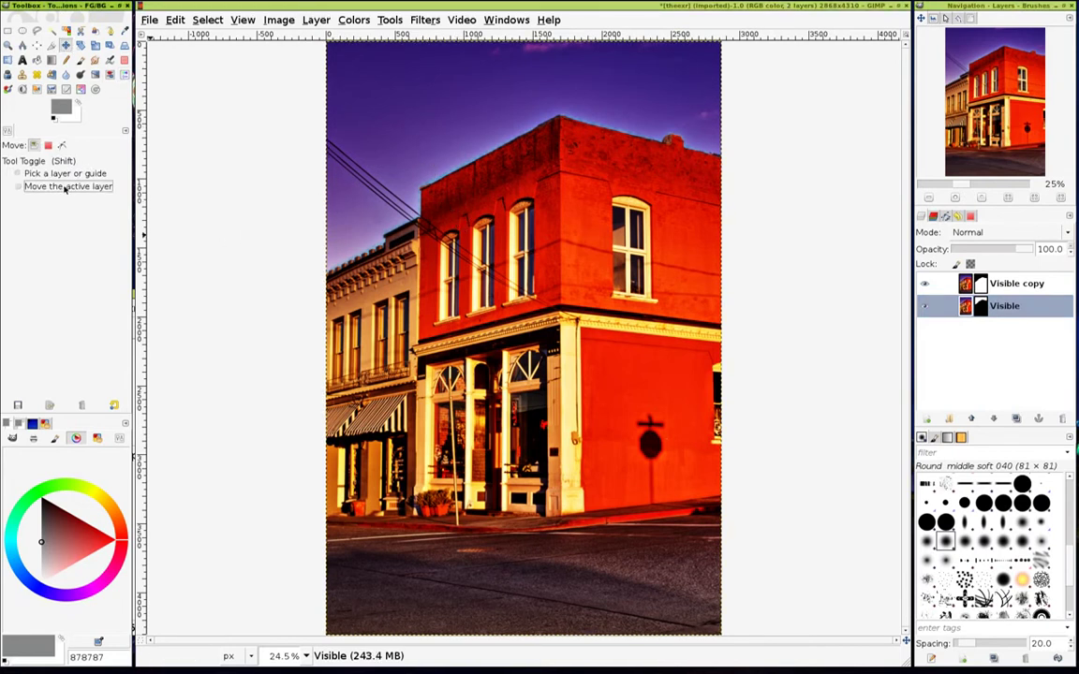
left_click(580, 220)
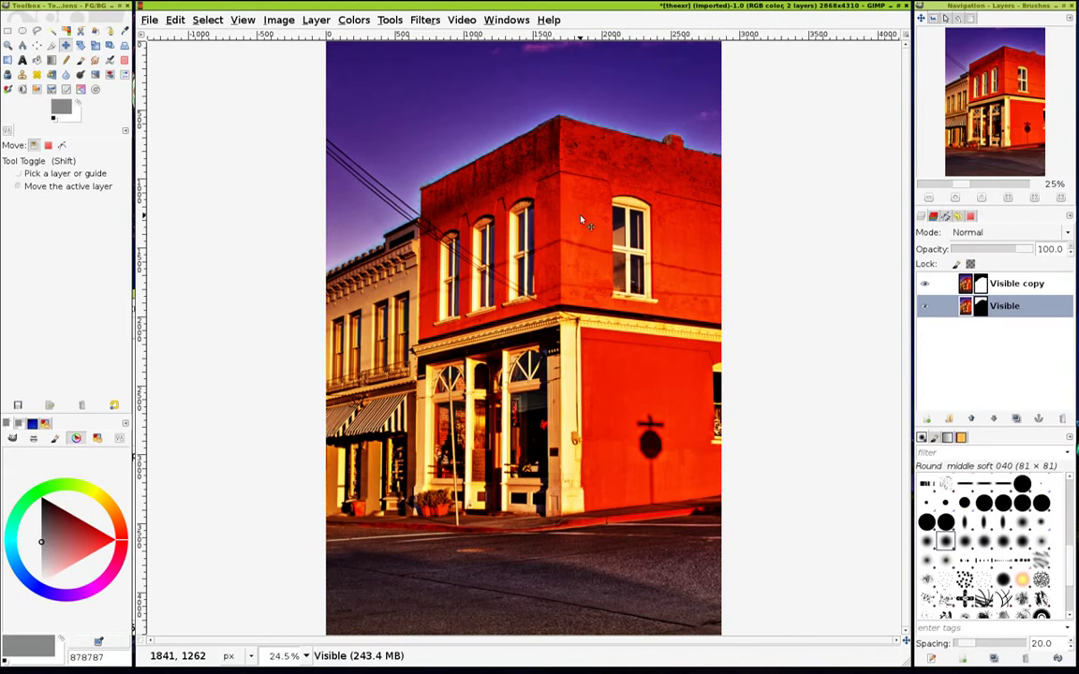
key("shift+Down")
key("shift+Down")
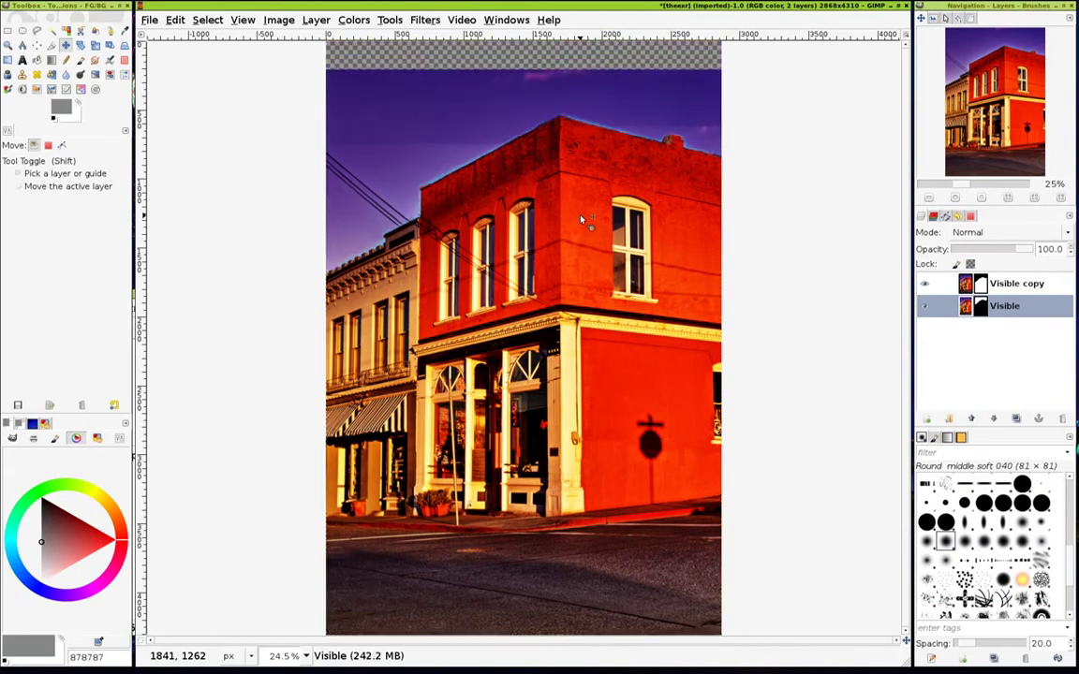
key("shift+Up")
key("shift+Up")
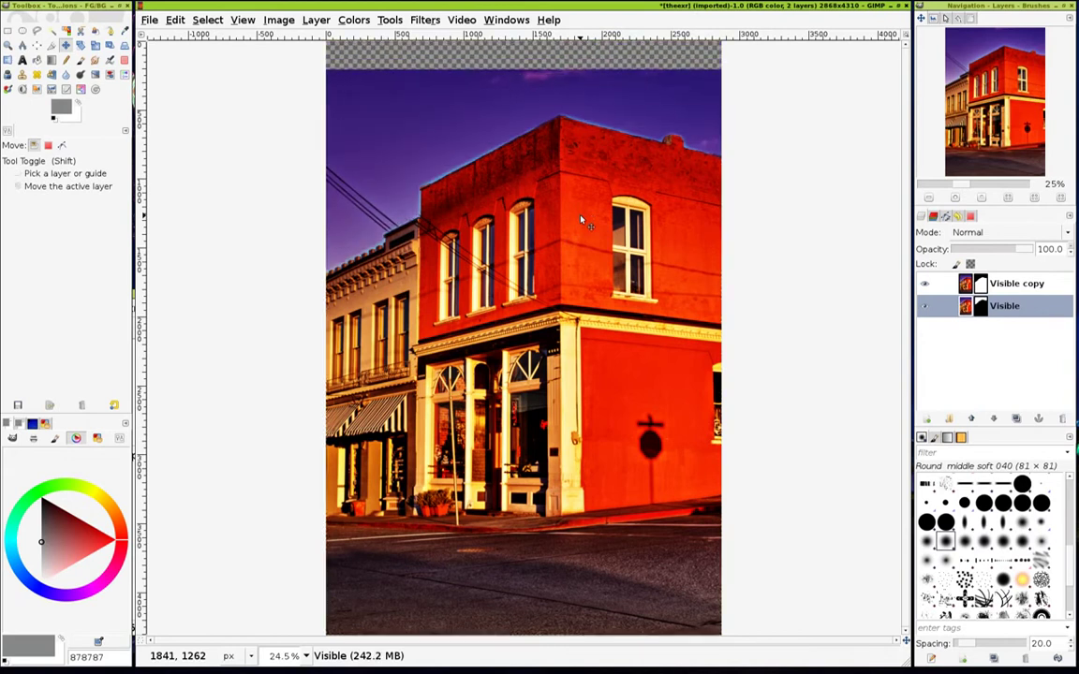
key("shift+Up")
key("shift+Down")
key("shift+Down")
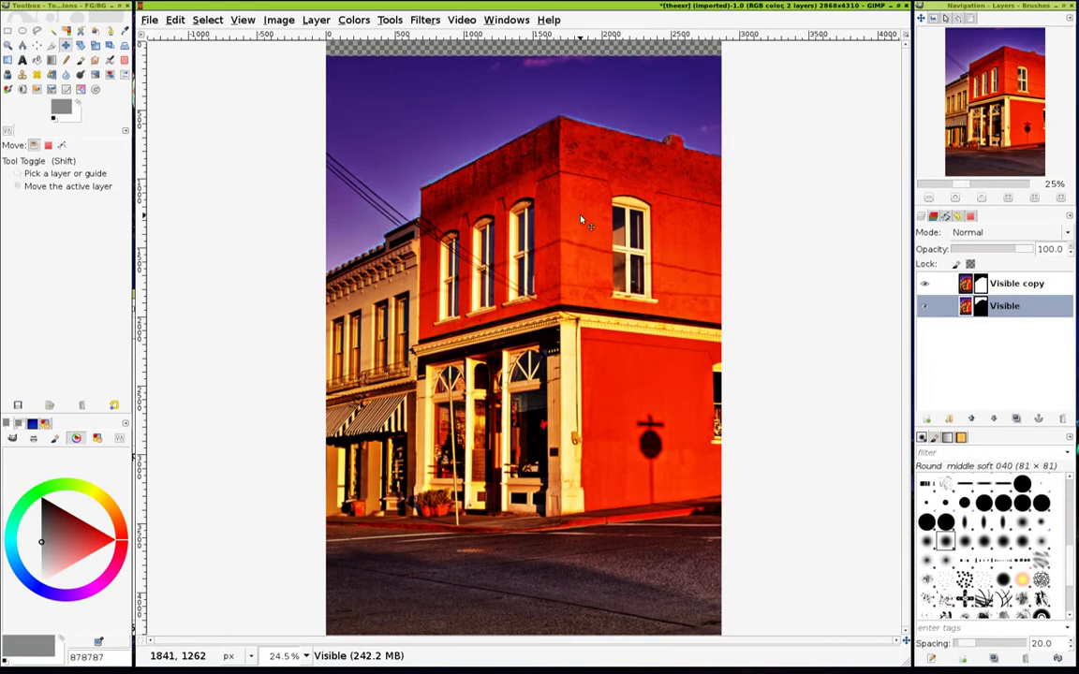
key("shift+Down")
key("shift+Down")
key("shift+Down")
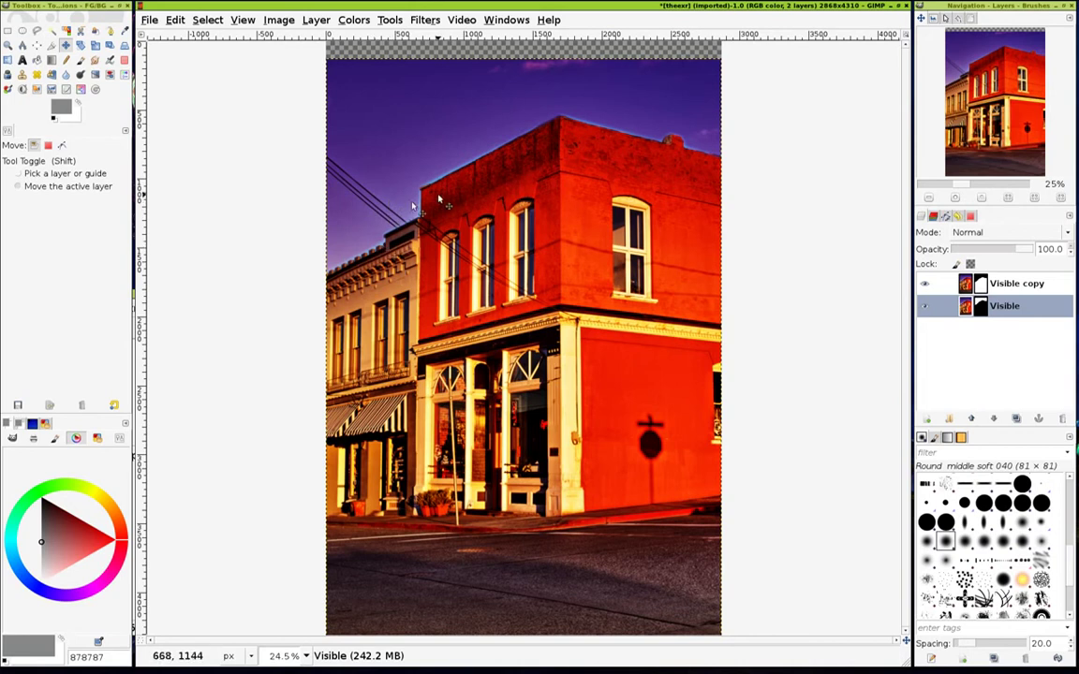
left_click(1002, 283)
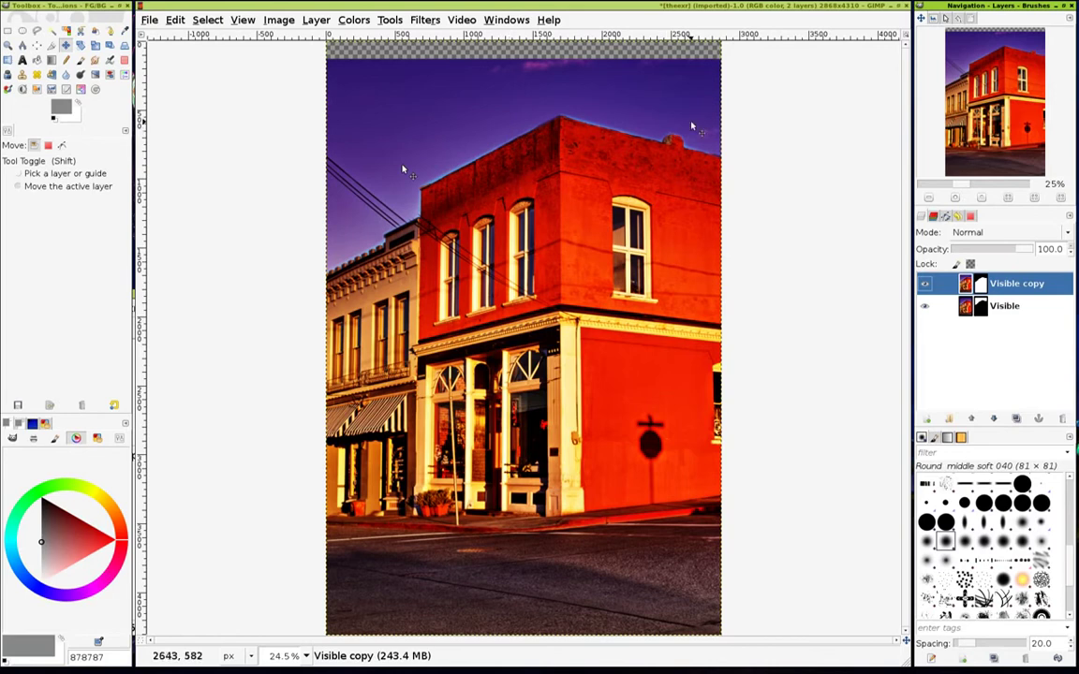
- Activate the Visible copy's mask and ready the Paintbrush with black foreground
scroll(444, 188, "up", 1)
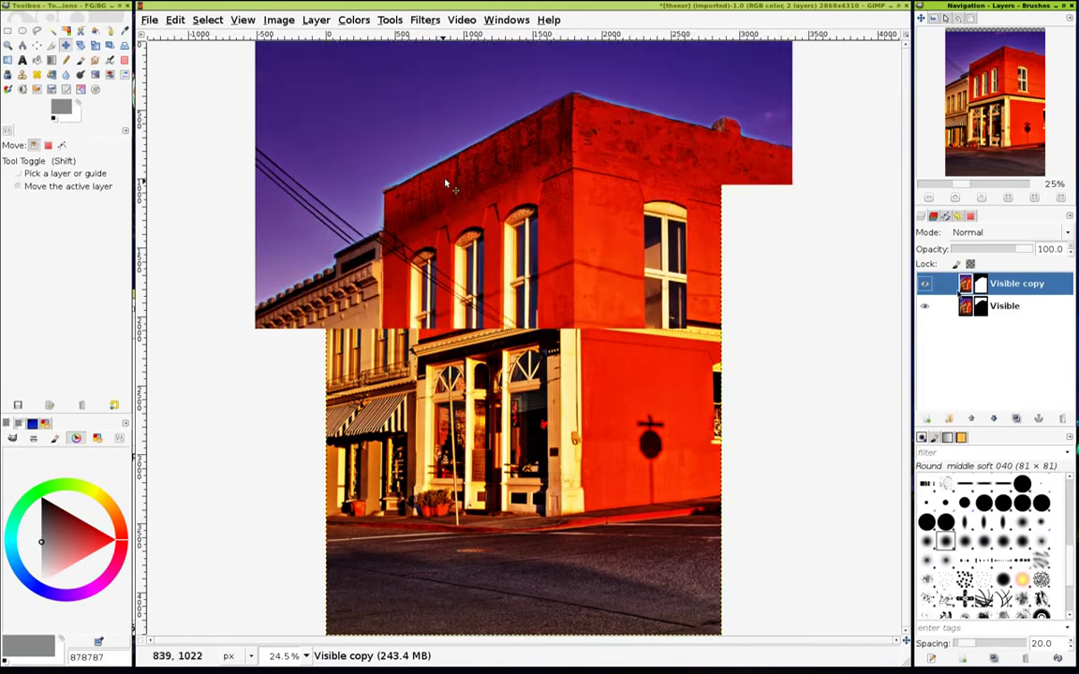
scroll(445, 141, "up", 1)
scroll(445, 121, "up", 1)
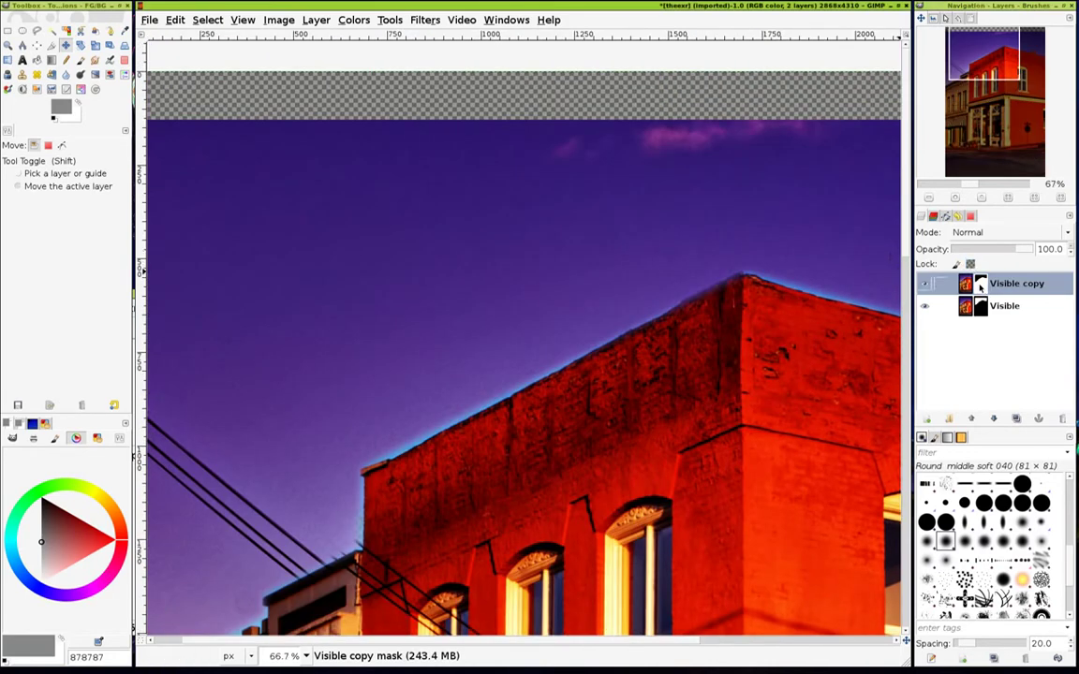
left_click(980, 284)
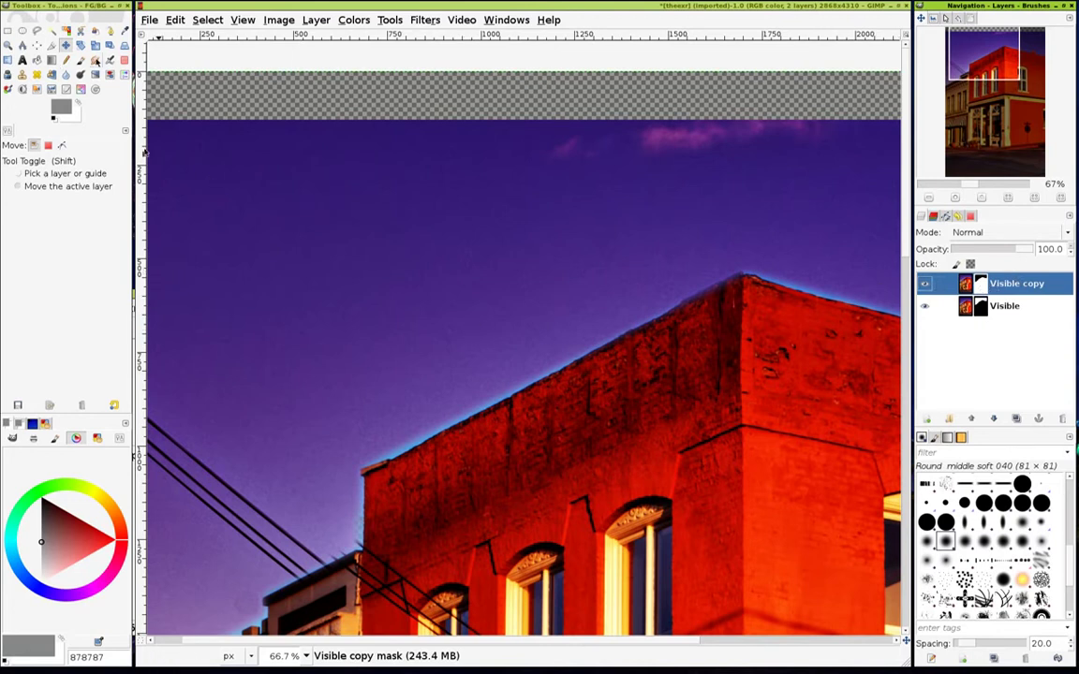
left_click(82, 60)
left_click(52, 116)
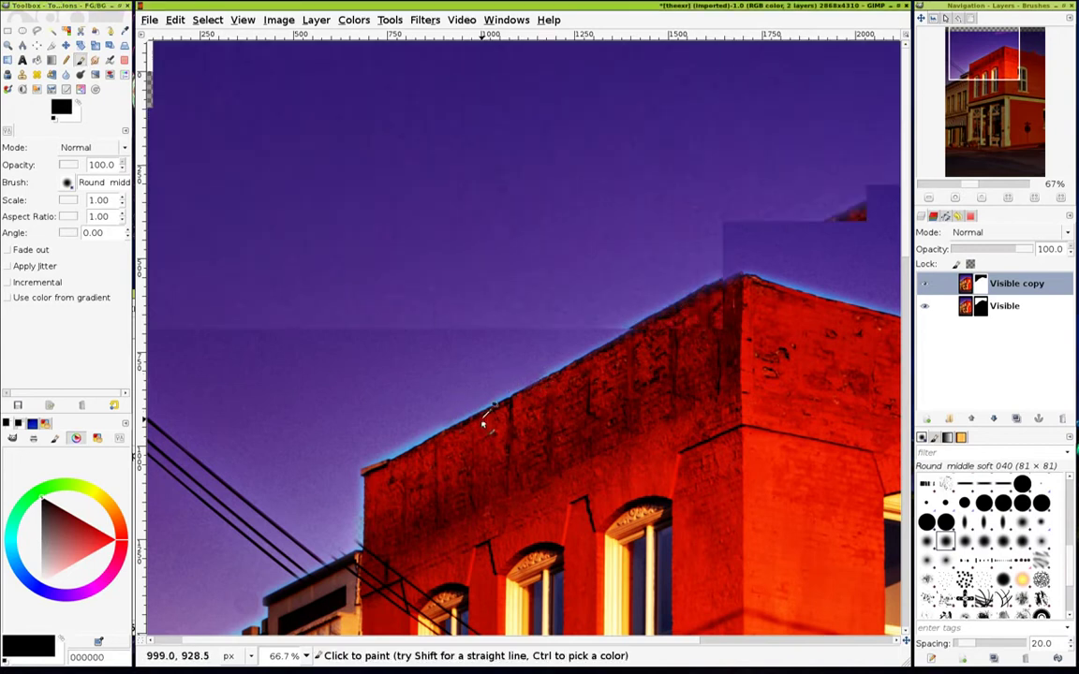
- Paint black over the blue roofline glow and the wall edge below the roof corner
scroll(562, 346, "up", 3)
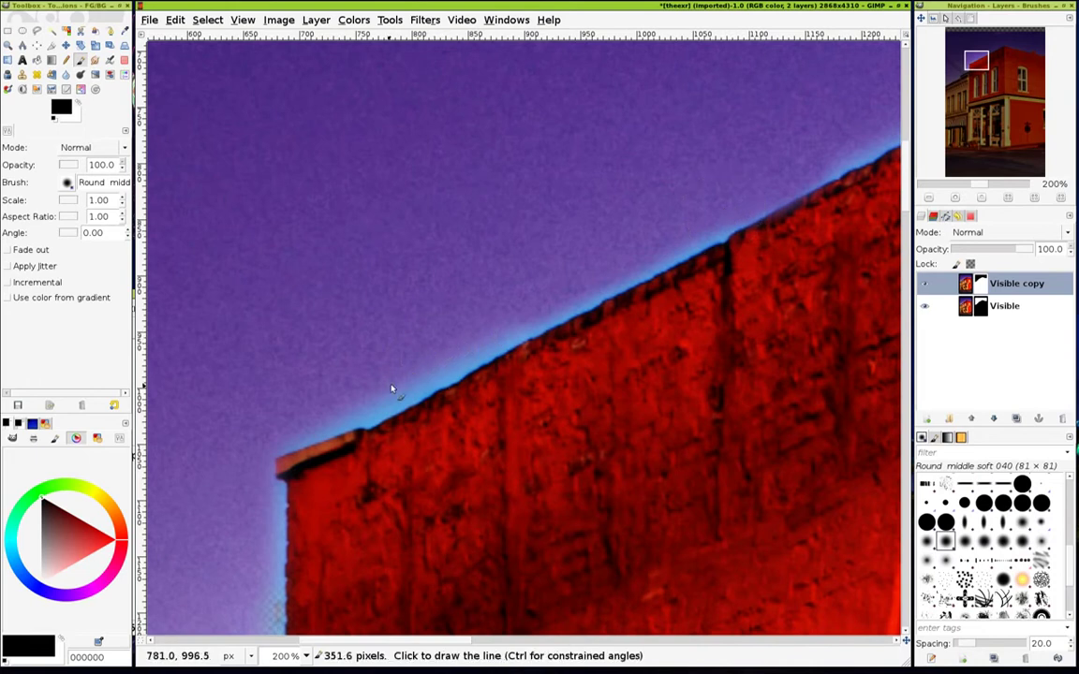
left_click(353, 412, "shift")
scroll(577, 356, "down", 1, "ctrl")
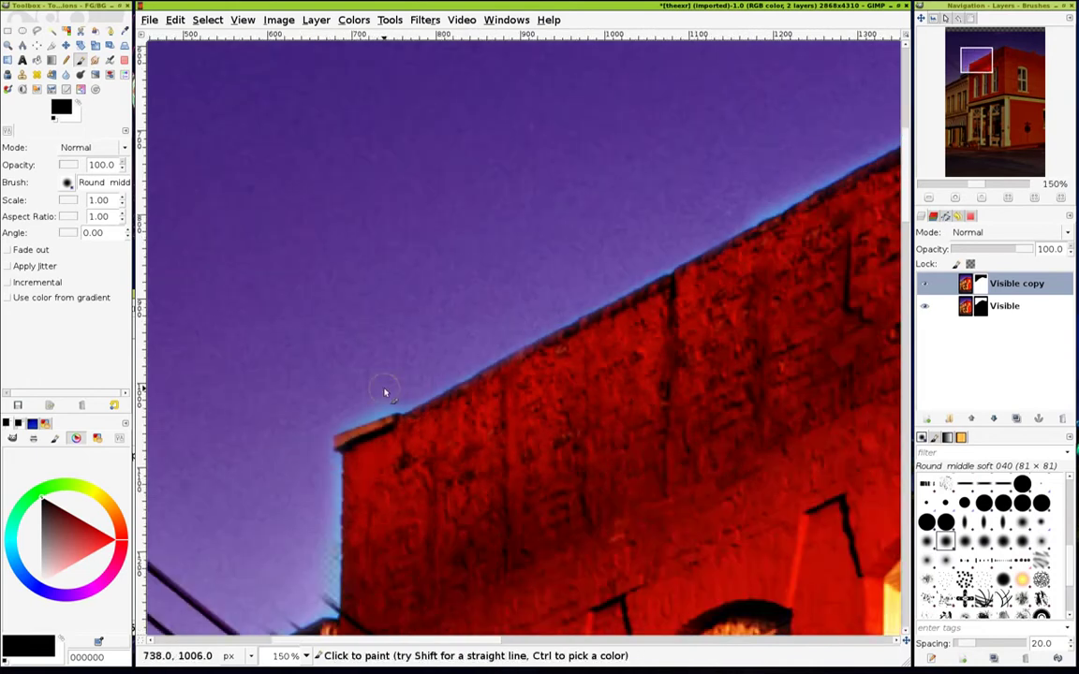
left_click_drag(326, 464, 314, 566)
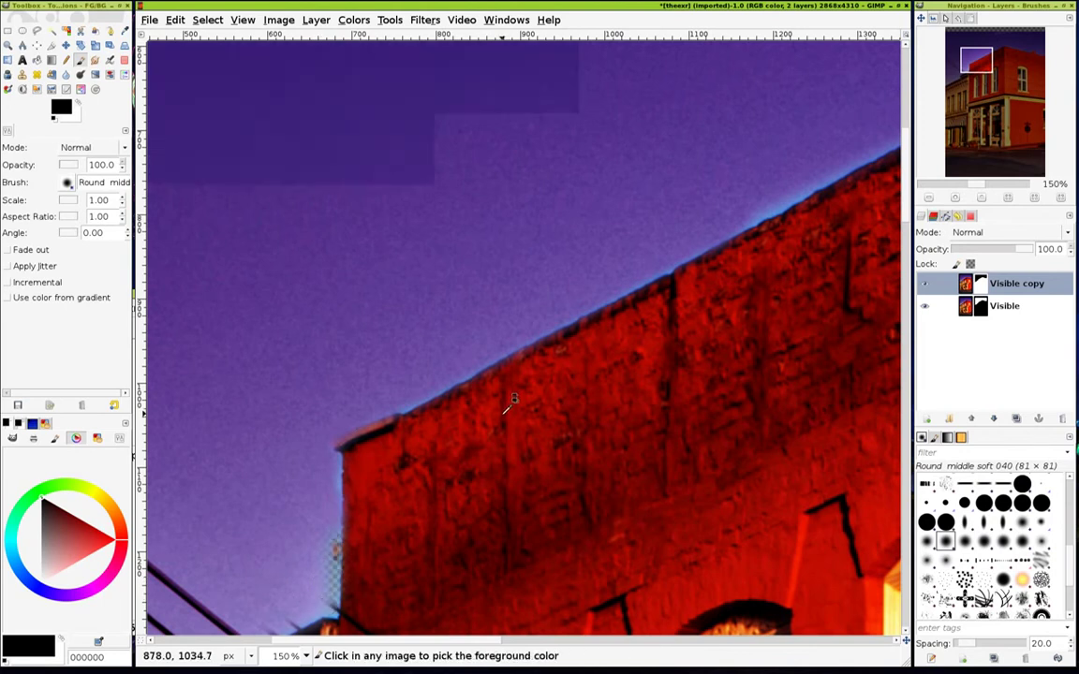
scroll(505, 407, "down", 2, "ctrl")
scroll(645, 410, "right", 5)
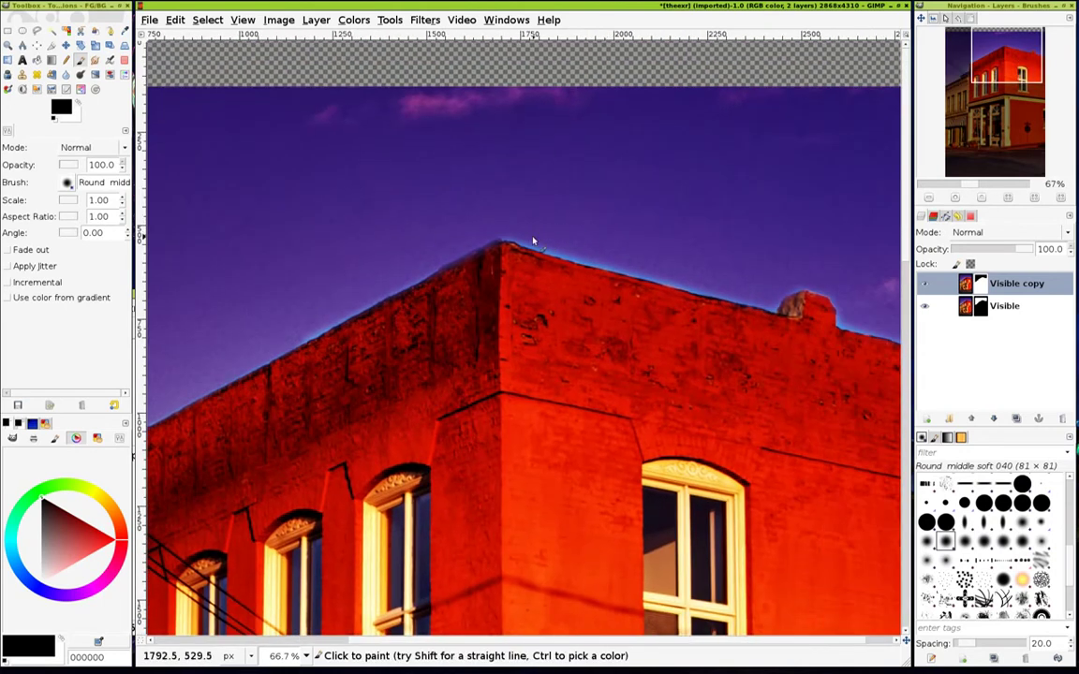
left_click_drag(528, 244, 605, 271)
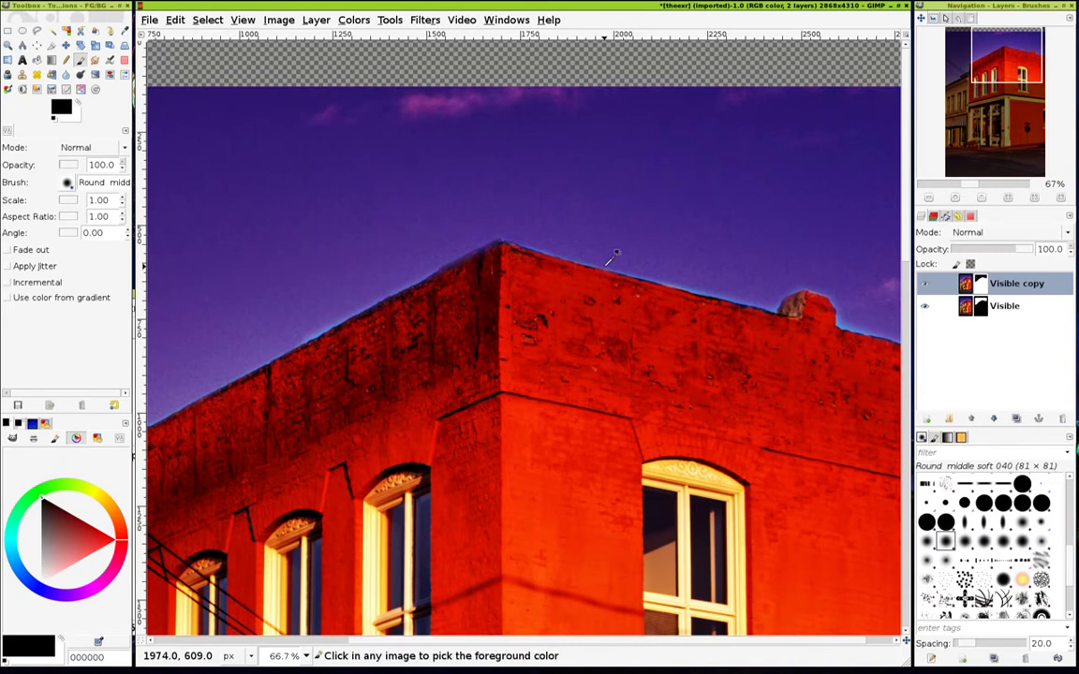
- Paint two strokes across the power lines, then undo those test strokes
scroll(605, 270, "down", 2, "ctrl")
scroll(605, 271, "down", 2, "ctrl")
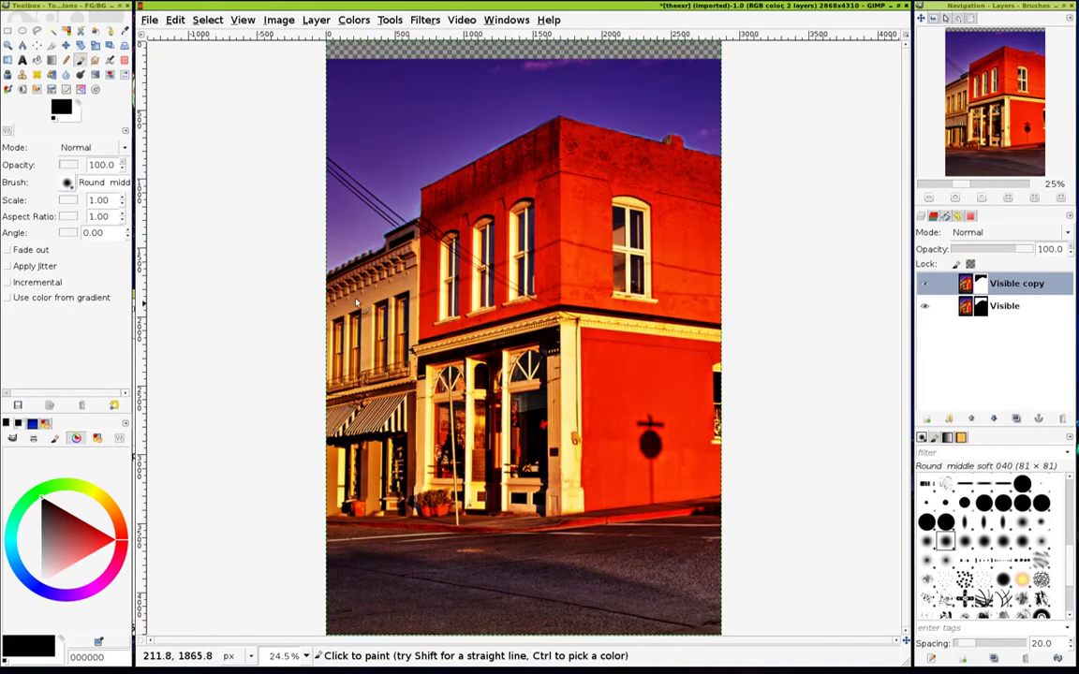
left_click_drag(419, 230, 596, 348)
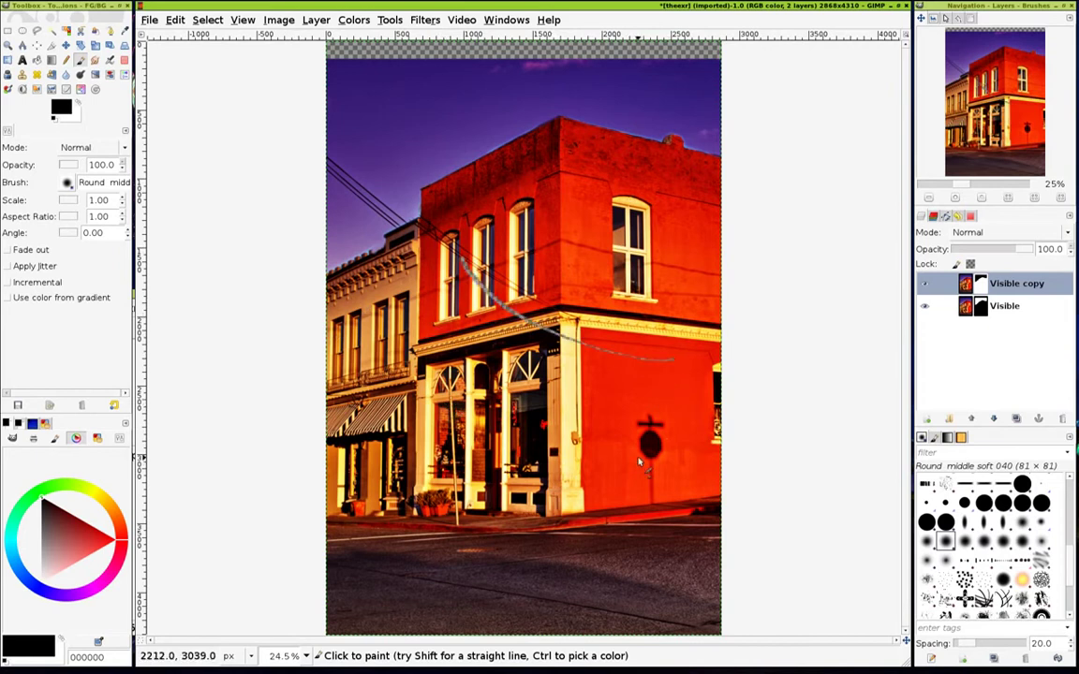
left_click_drag(588, 234, 426, 391)
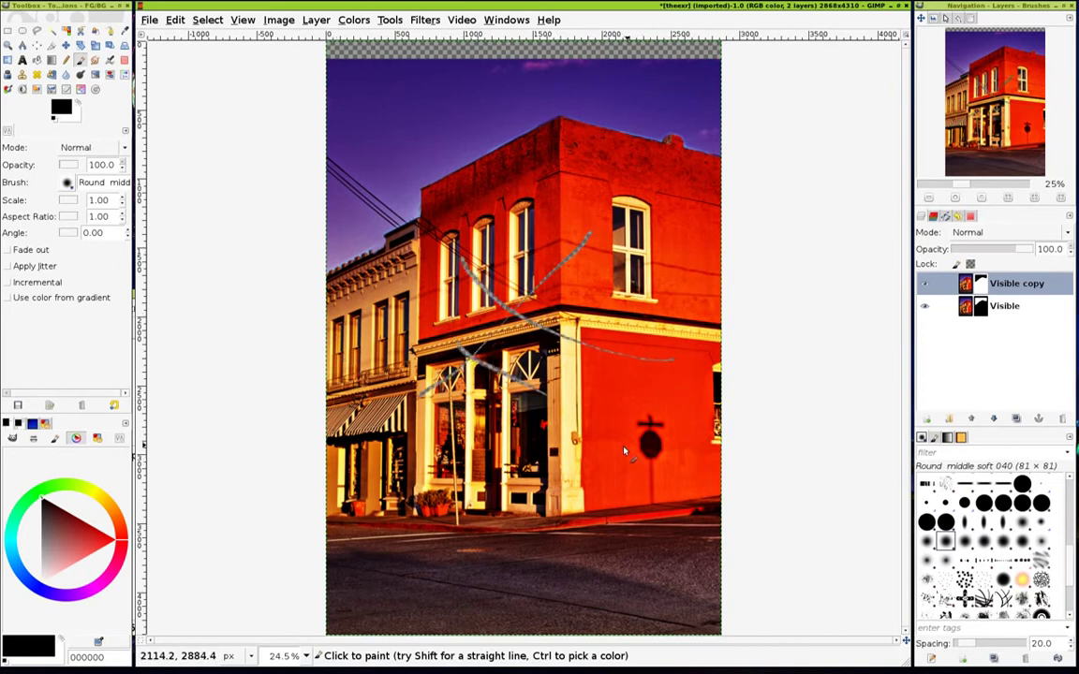
key("ctrl")
key("ctrl+z")
key("ctrl+z")
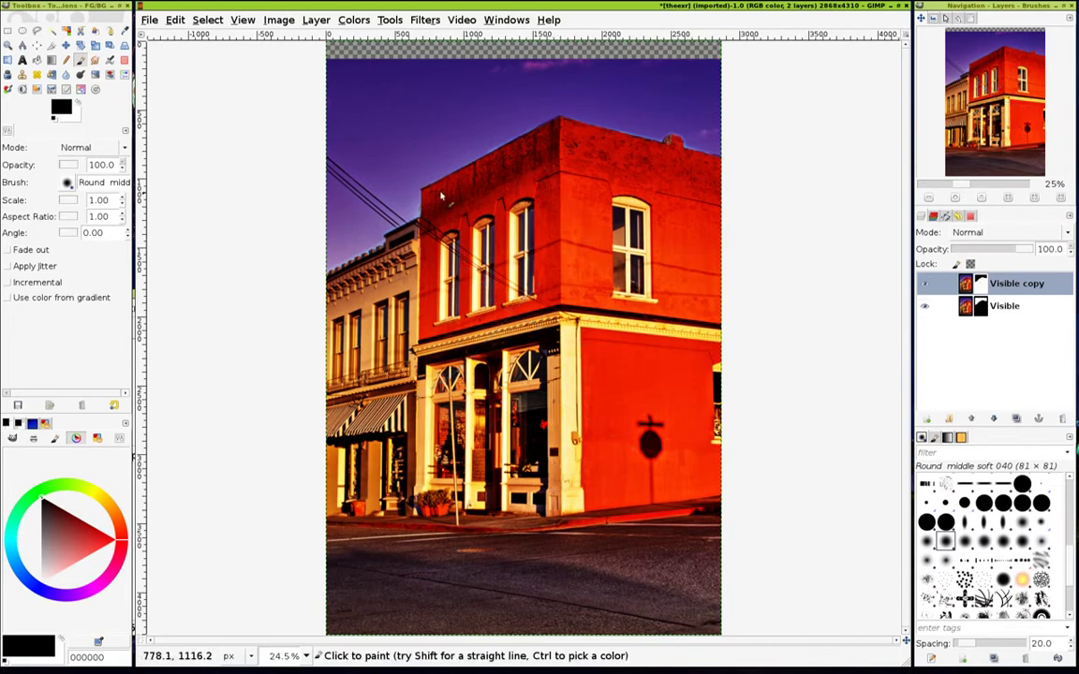
- Merge Visible copy down into Visible and Zealous Crop away the empty top strip
right_click(976, 294)
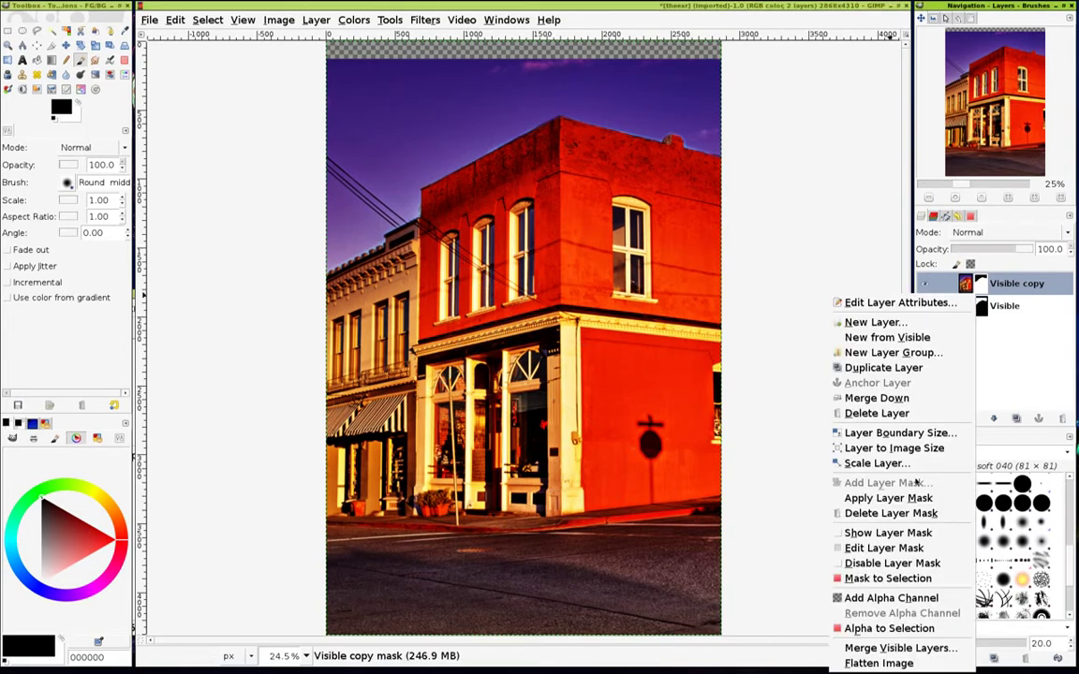
left_click(895, 404)
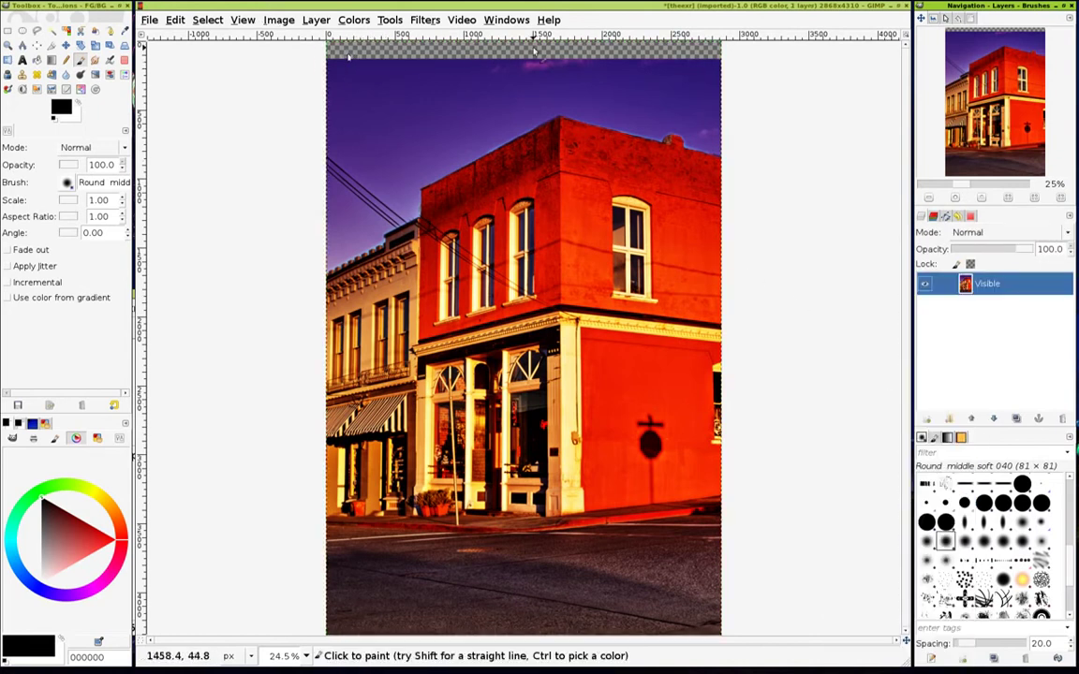
left_click(280, 20)
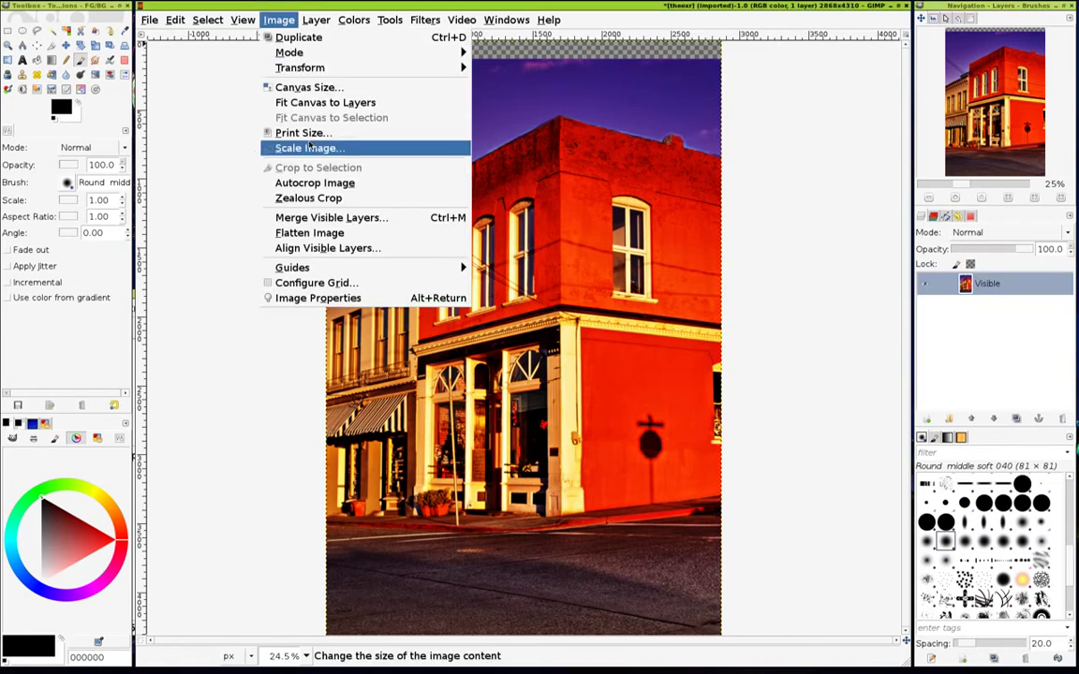
left_click(339, 198)
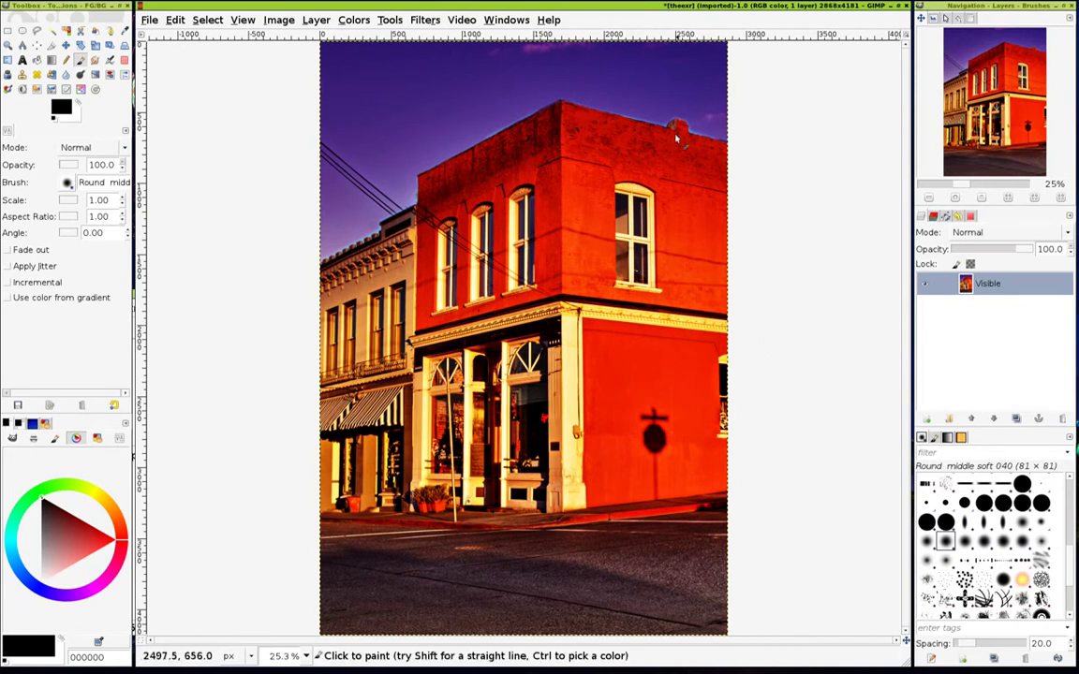
- Add a new transparent layer and choose the large soft round Paintbrush
key("shift+ctrl+n")
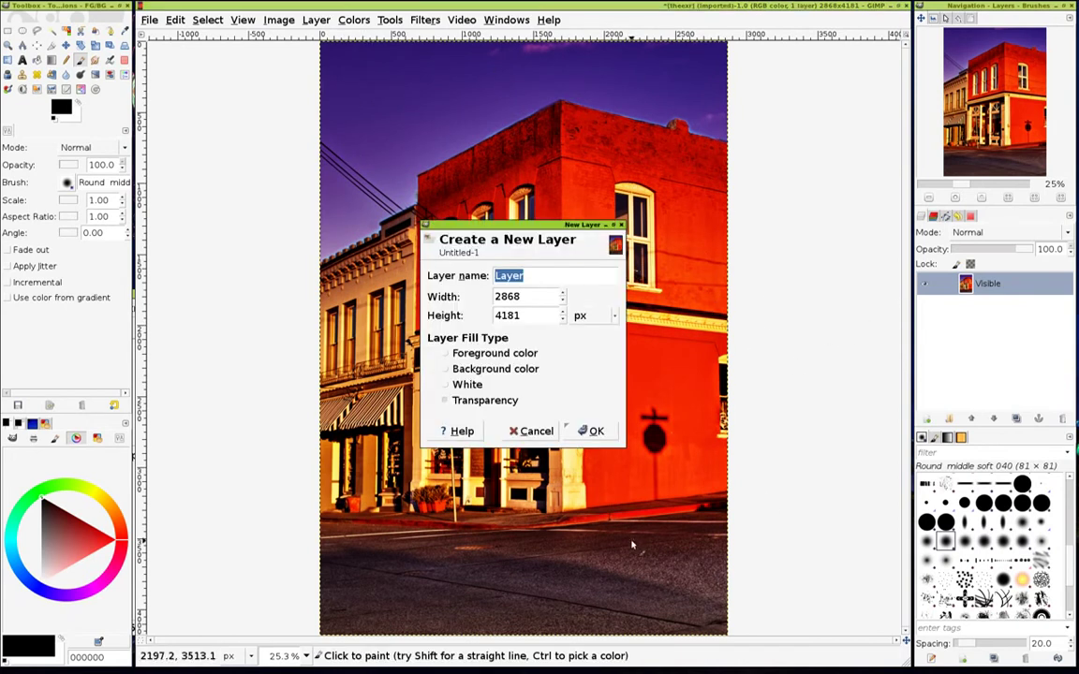
left_click(589, 432)
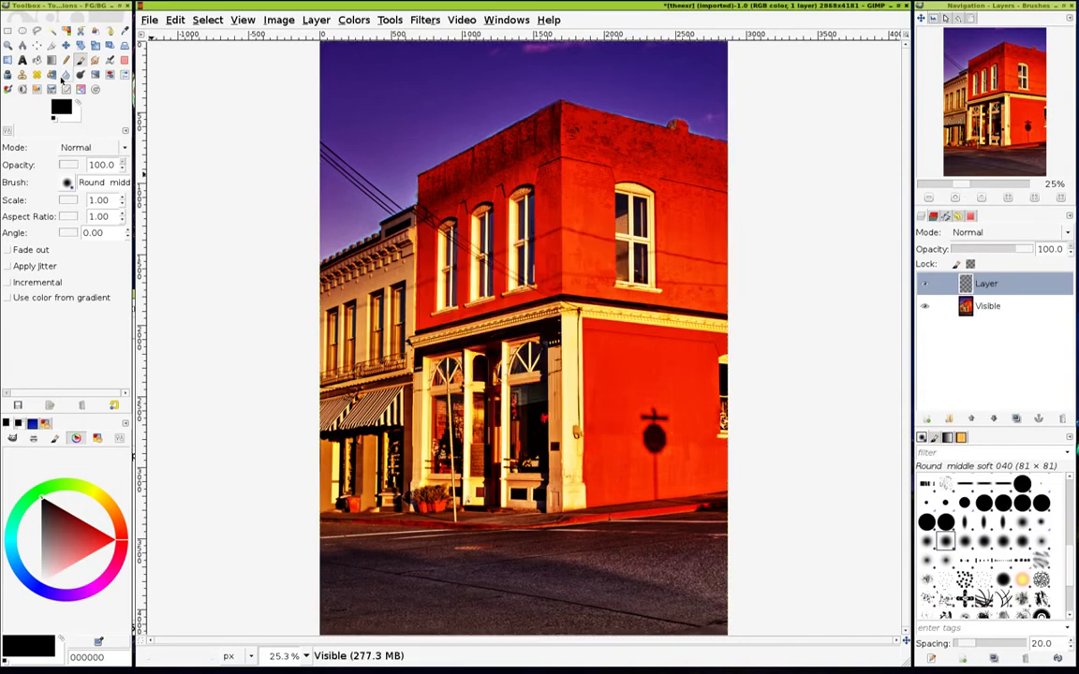
left_click(79, 59)
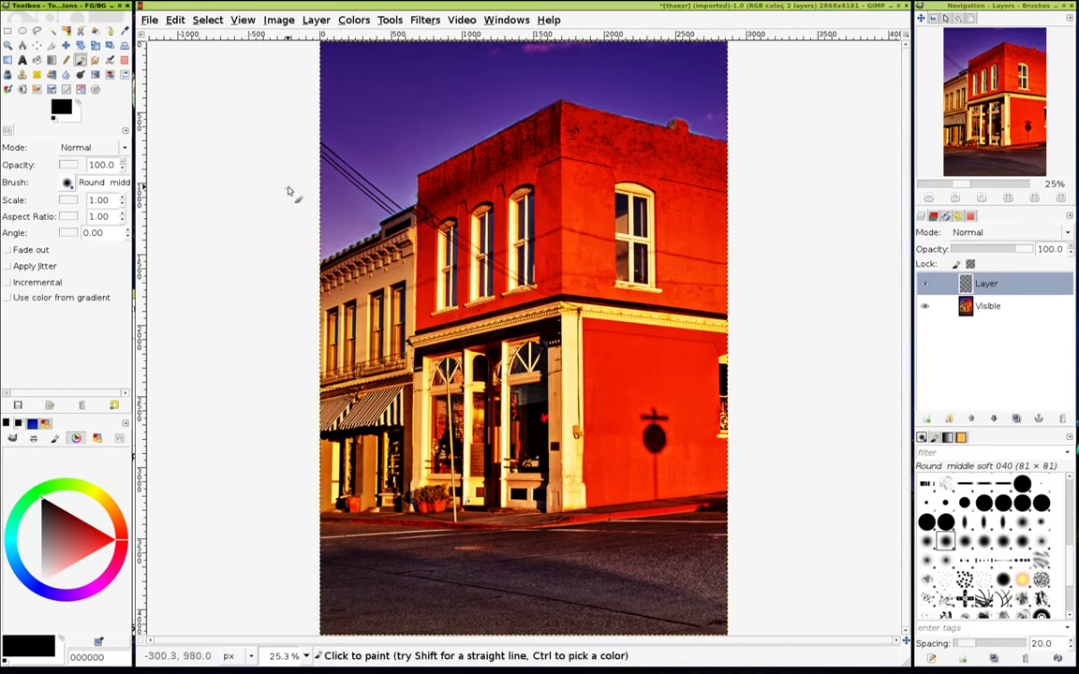
left_click(1025, 540)
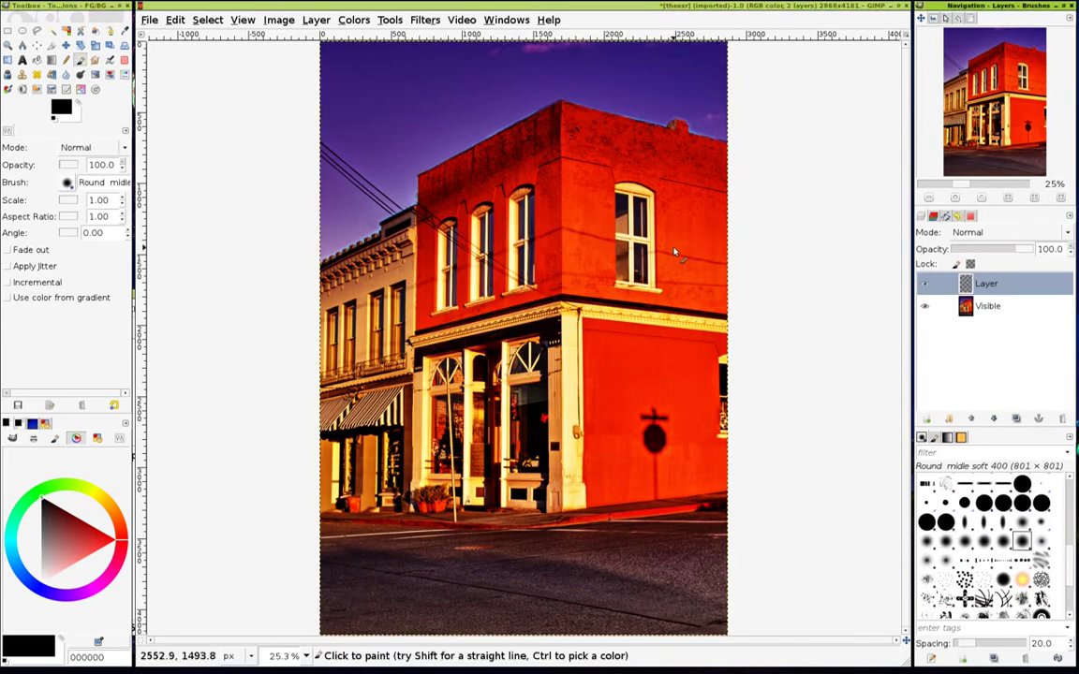
- Paint black along the left, bottom, top and right edges, deepening the top-left sky
mouse_move(336, 65)
left_mouse_down()
mouse_move(321, 345)
mouse_move(330, 570)
mouse_move(419, 625)
mouse_move(719, 656)
mouse_move(747, 616)
mouse_move(710, 570)
mouse_move(535, 584)
mouse_move(342, 569)
left_mouse_up()
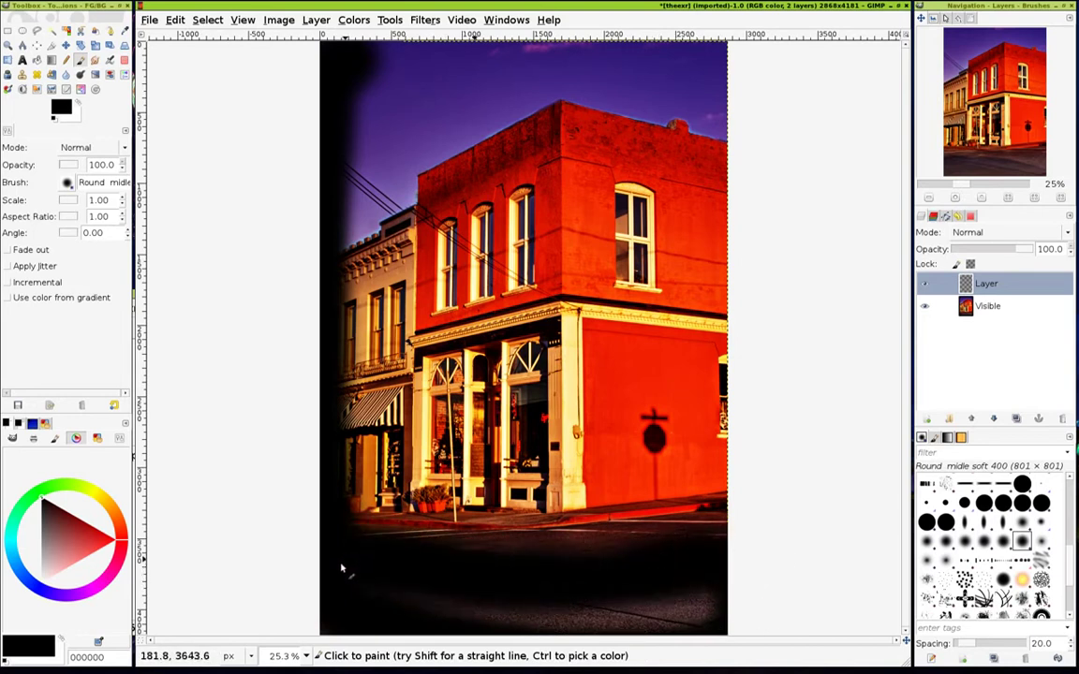
mouse_move(436, 606)
left_mouse_down()
mouse_move(602, 631)
mouse_move(722, 621)
mouse_move(771, 602)
left_mouse_up()
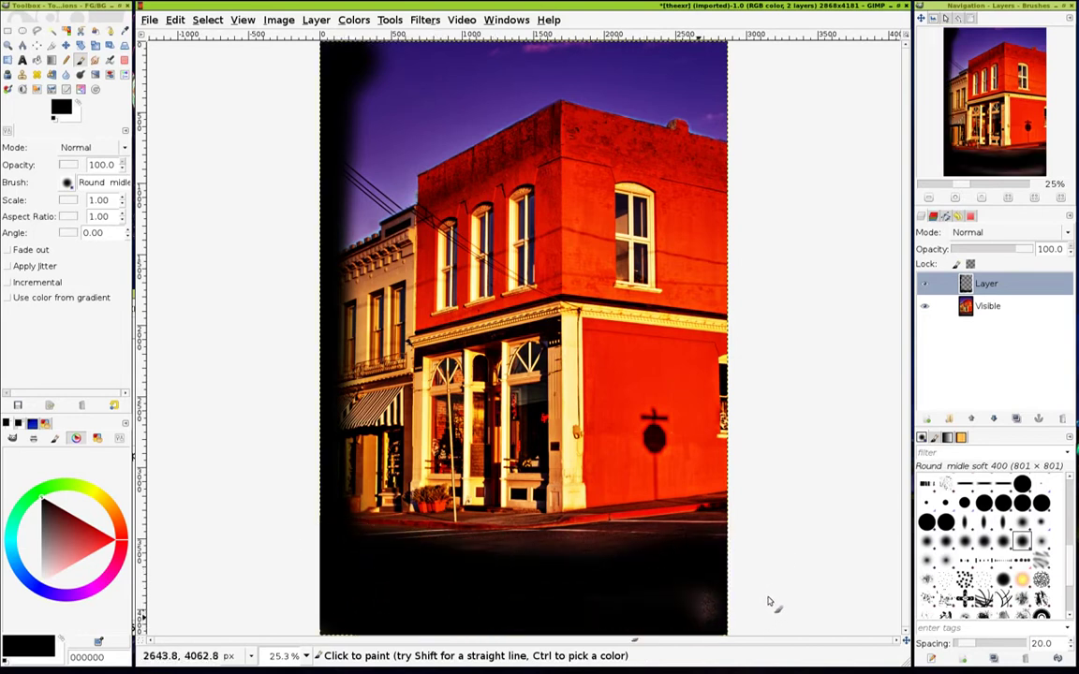
mouse_move(328, 52)
left_mouse_down()
mouse_move(709, 55)
mouse_move(761, 118)
mouse_move(727, 569)
left_mouse_up()
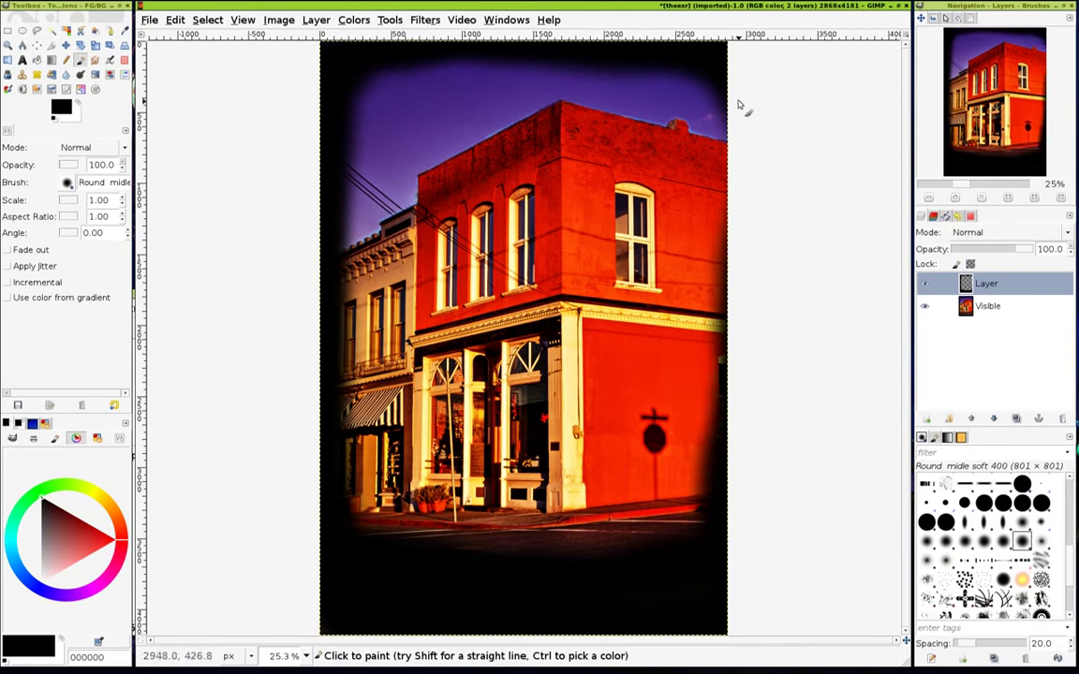
mouse_move(741, 103)
left_mouse_down()
mouse_move(746, 375)
mouse_move(737, 463)
left_mouse_up()
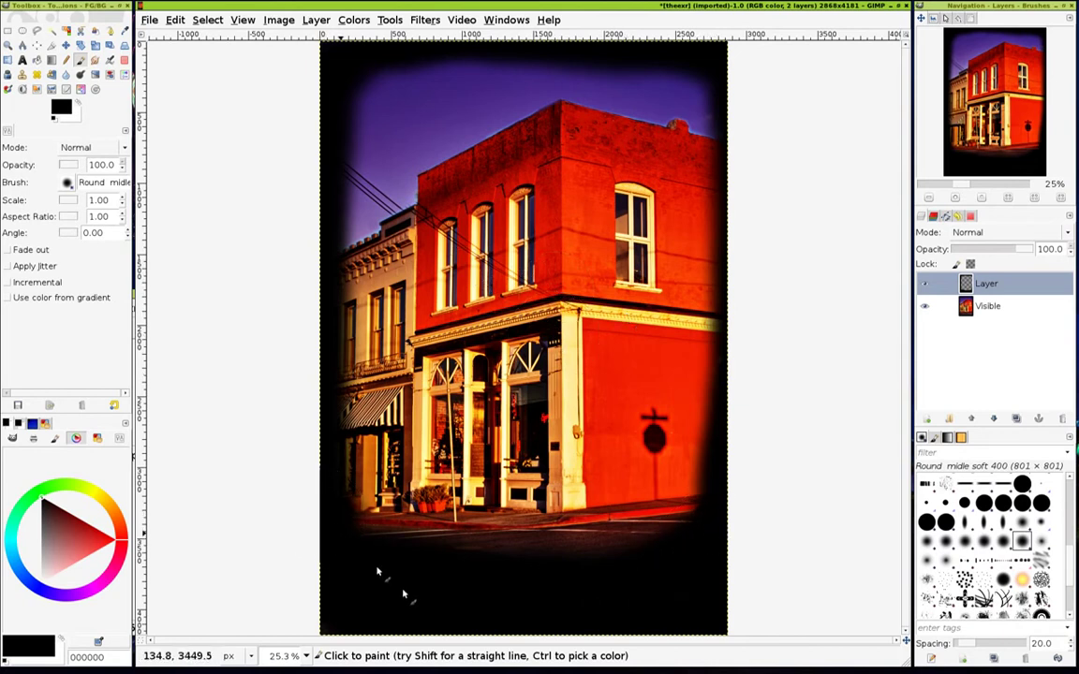
left_click_drag(434, 63, 321, 103)
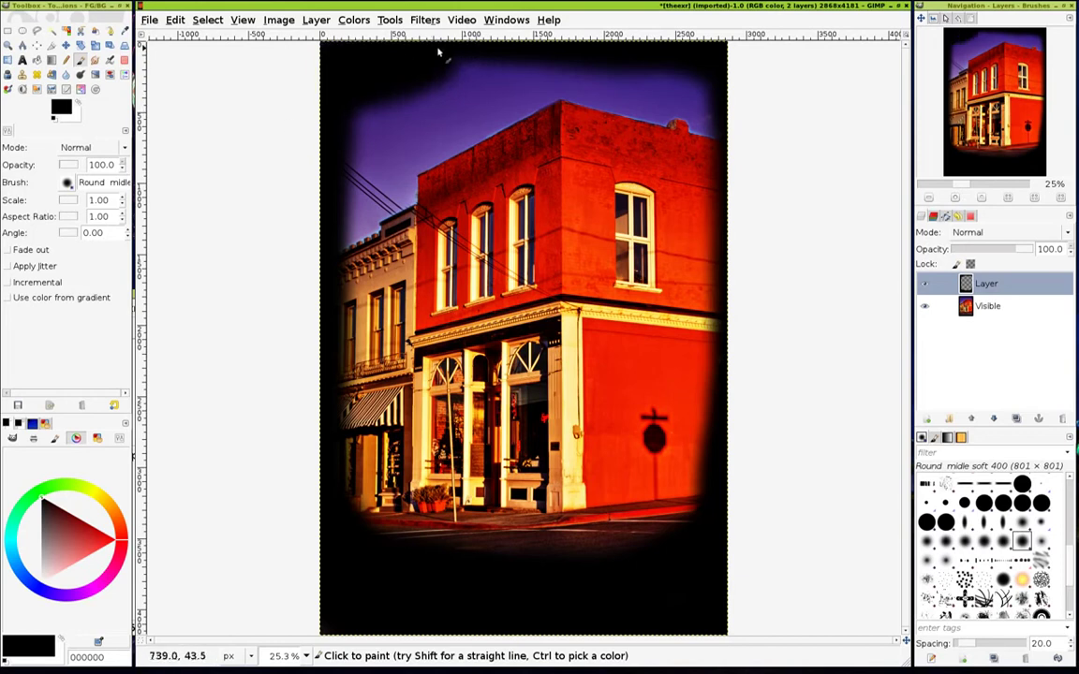
left_click_drag(440, 65, 318, 113)
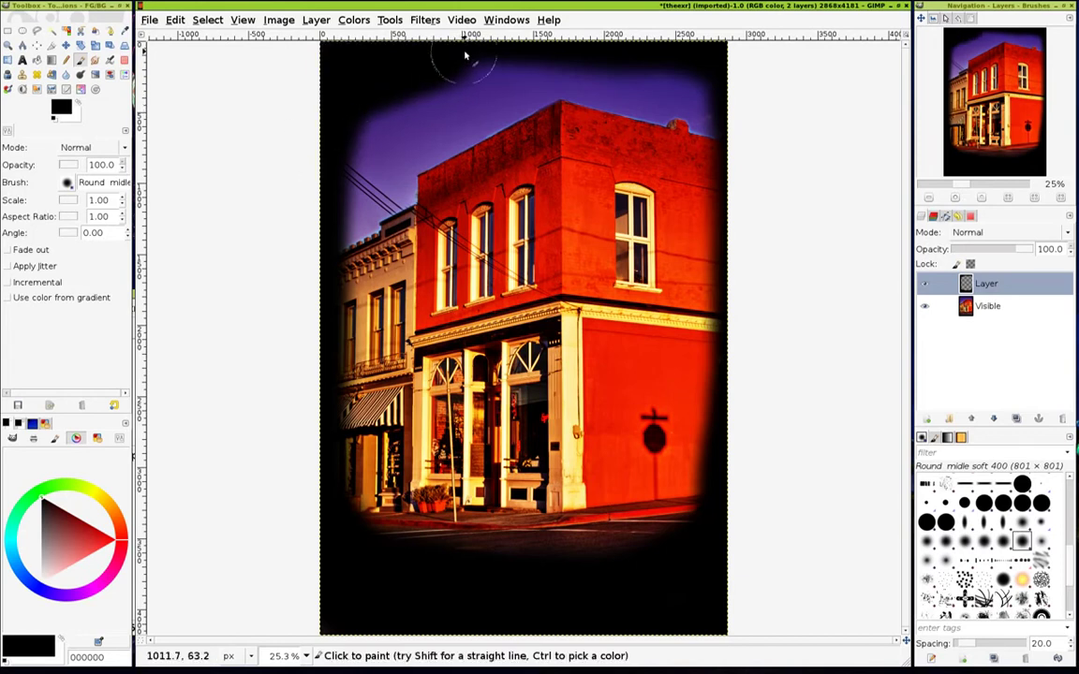
left_click_drag(440, 55, 732, 94)
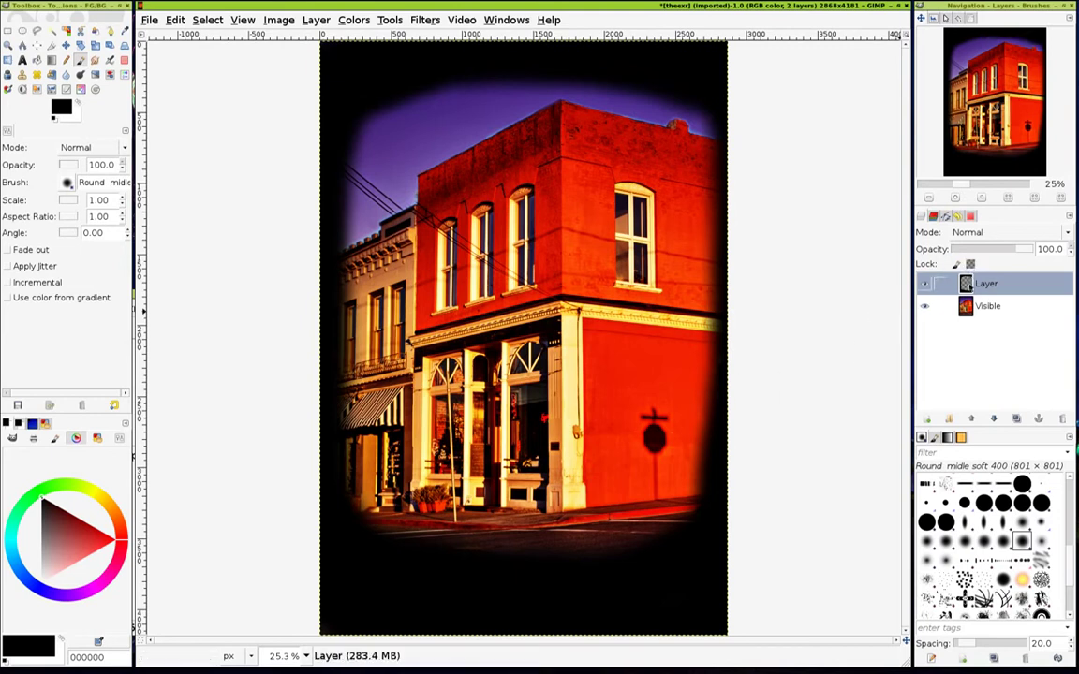
- Set the edge layer to Overlay mode and apply a Gaussian Blur of radius 750
left_click(1033, 237)
left_click(993, 400)
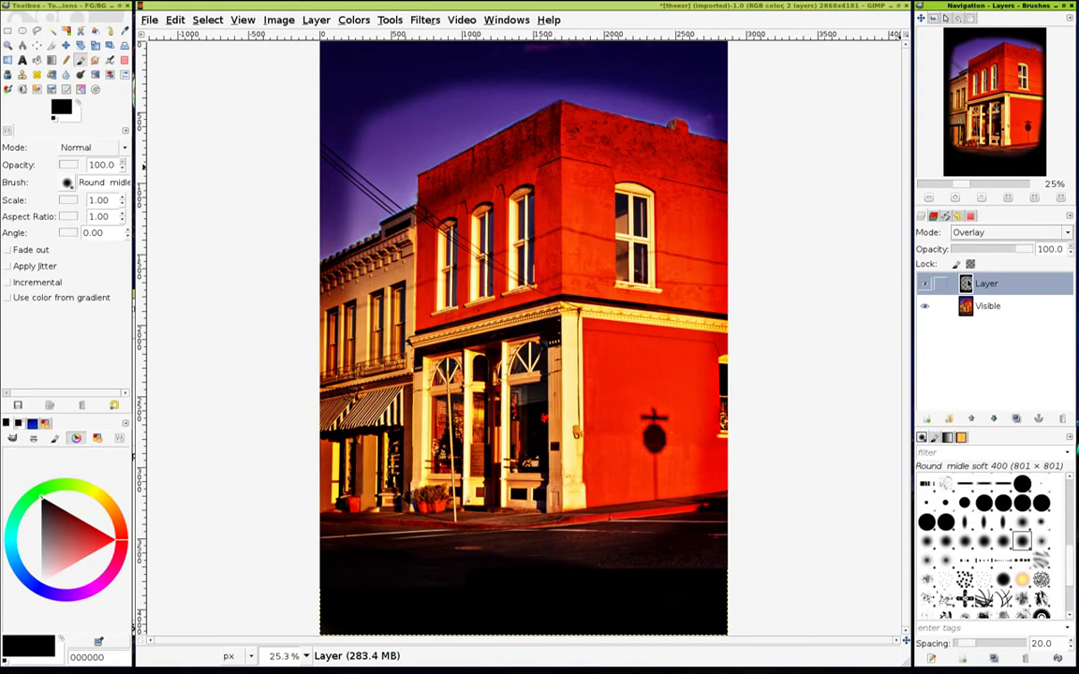
left_click(426, 19)
mouse_move(432, 102)
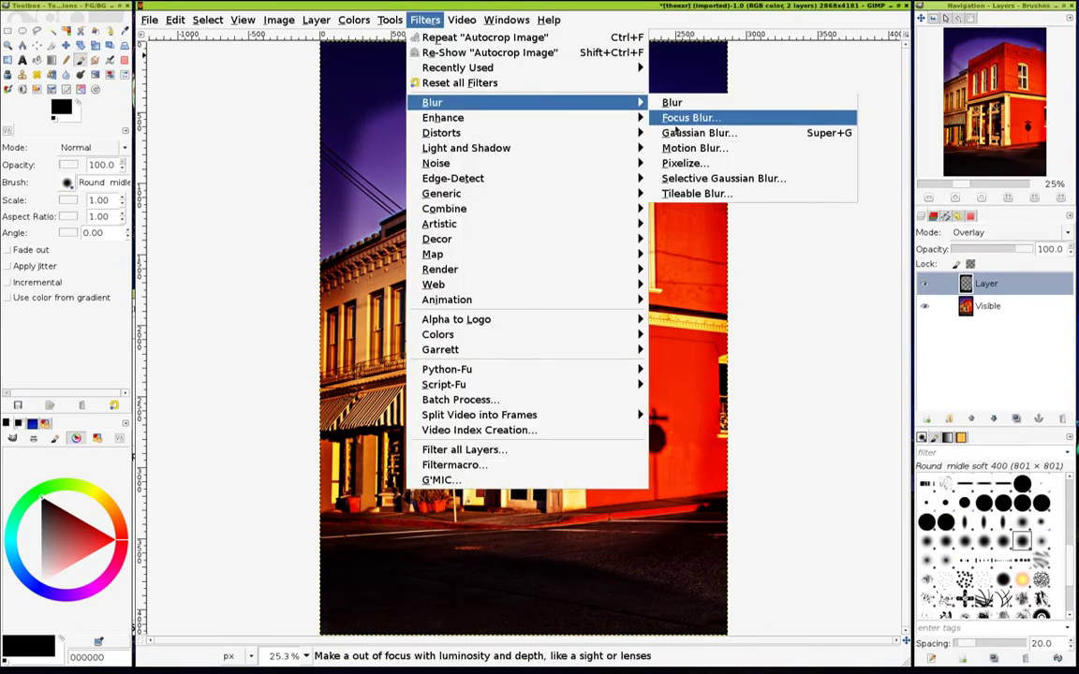
left_click(693, 133)
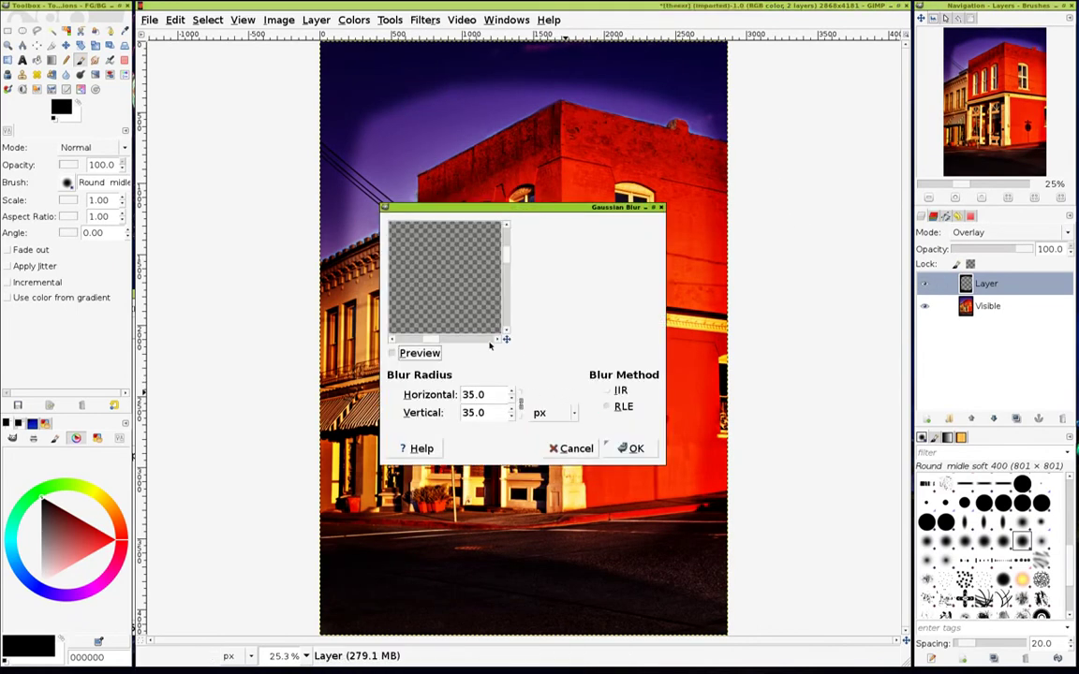
left_click(506, 339)
type("500")
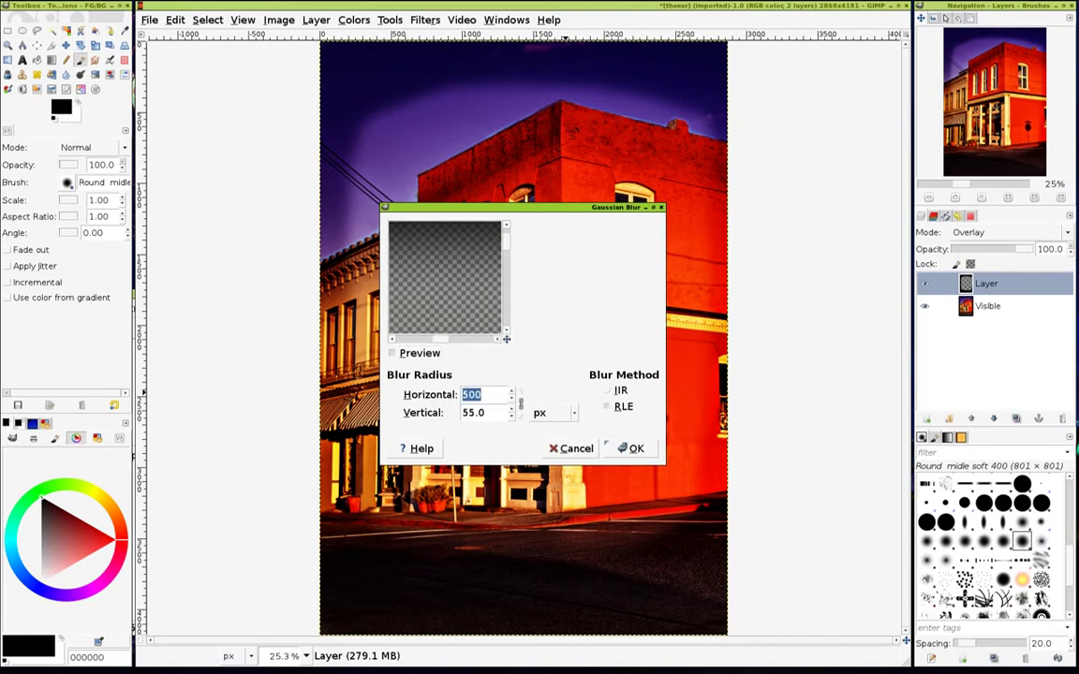
type("750")
key("Tab")
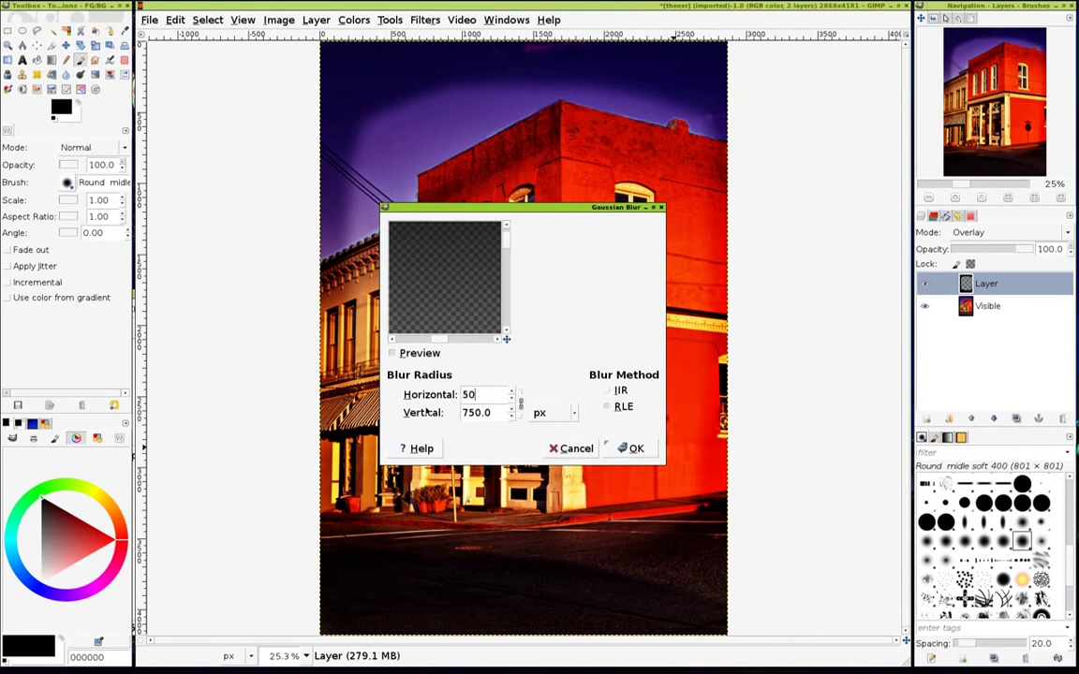
left_click(633, 455)
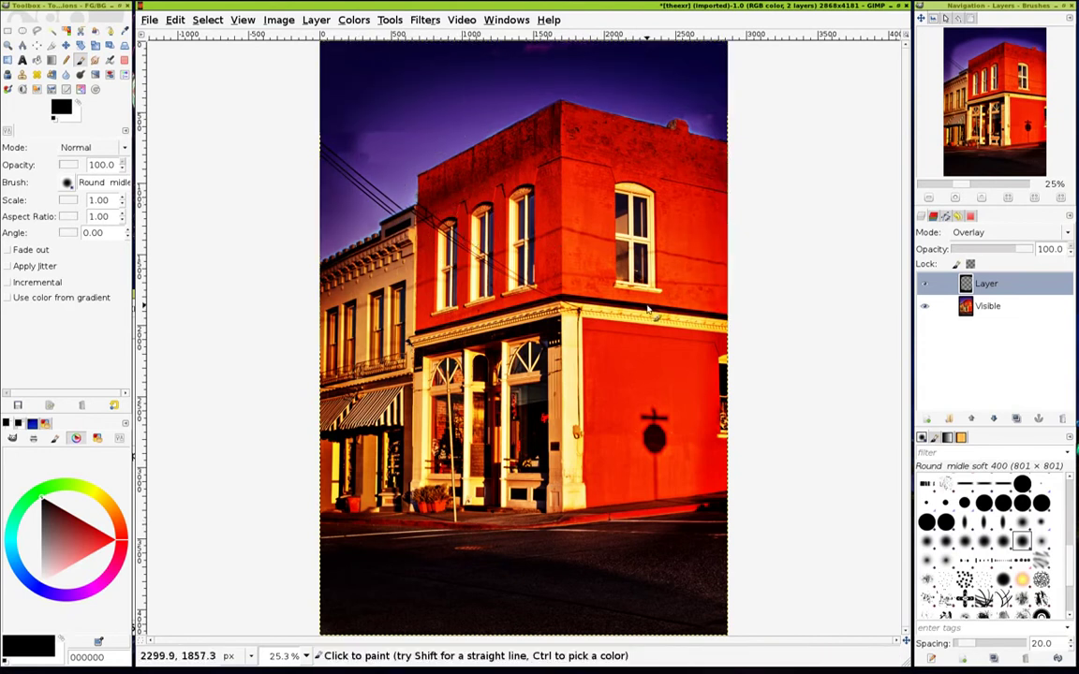
- Drag the Overlay layer's opacity down to about 43.5 for a subtler dark vignette
left_click_drag(1028, 250, 1005, 251)
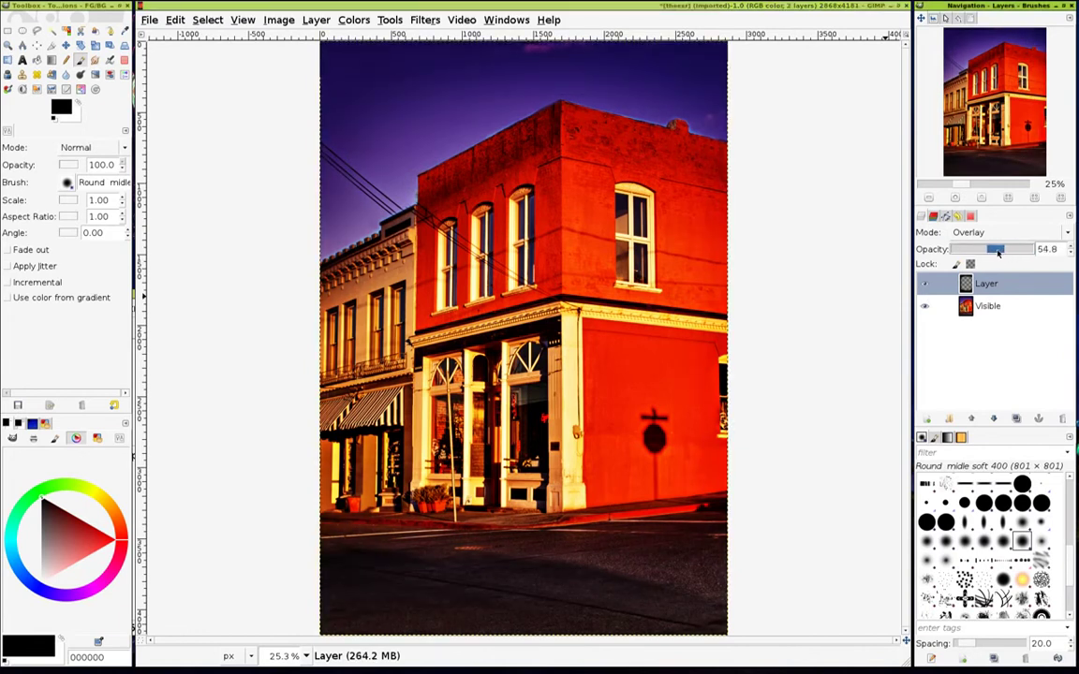
left_click_drag(999, 253, 970, 262)
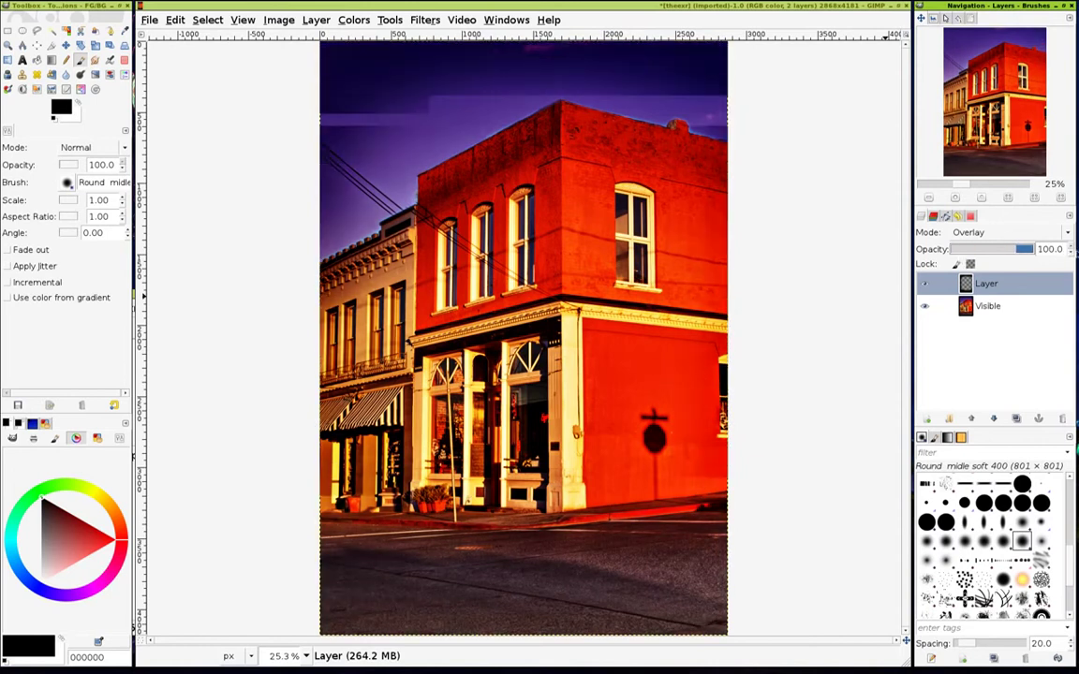
left_click_drag(970, 251, 991, 251)
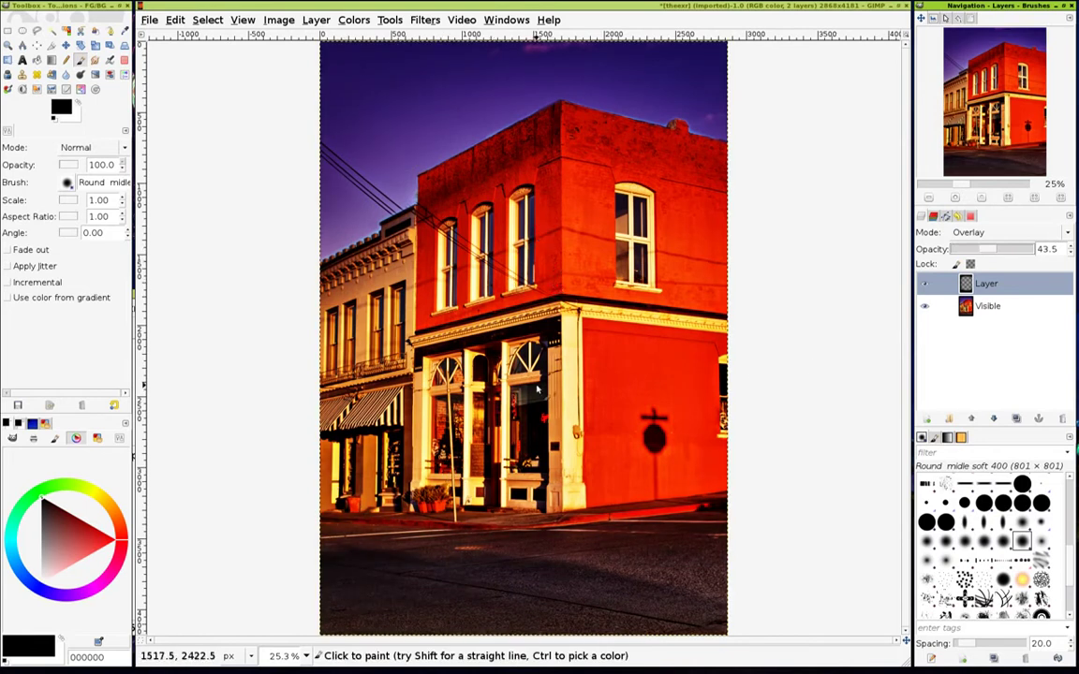
- Add a new transparent layer and draw an elliptical selection over the corner building
left_click(23, 30)
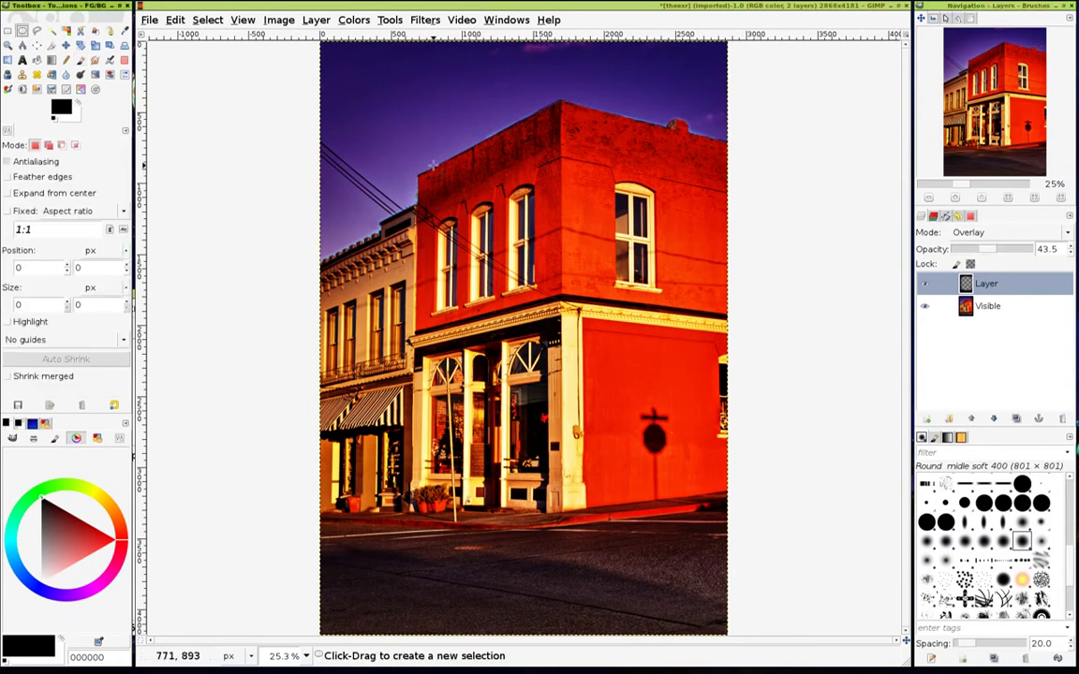
left_click(925, 419)
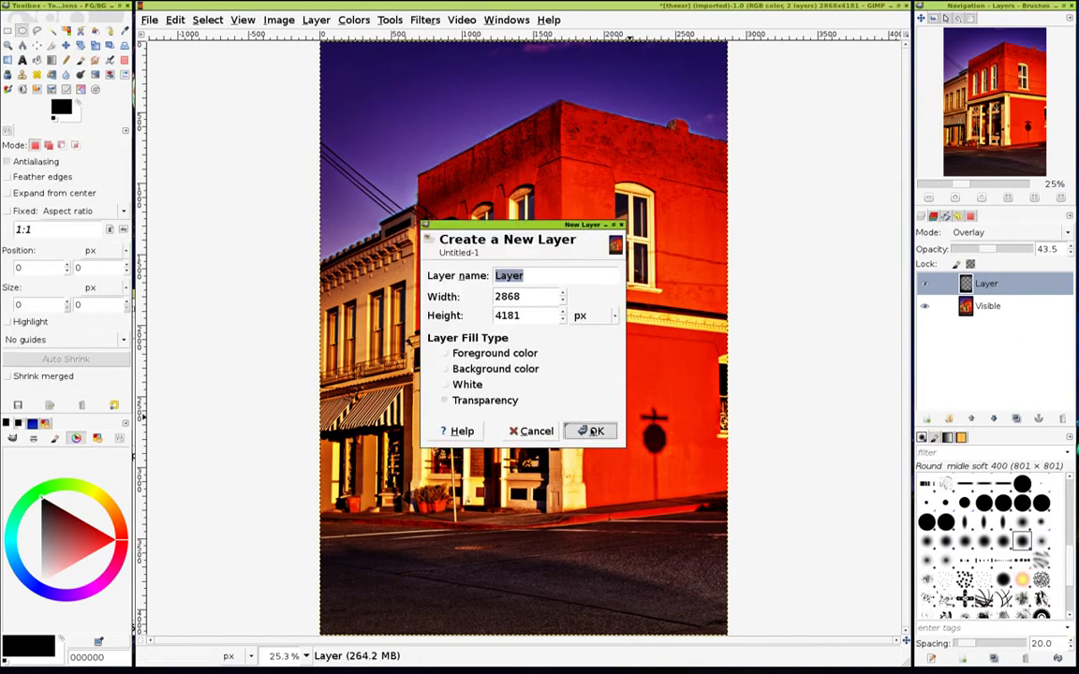
left_click(592, 428)
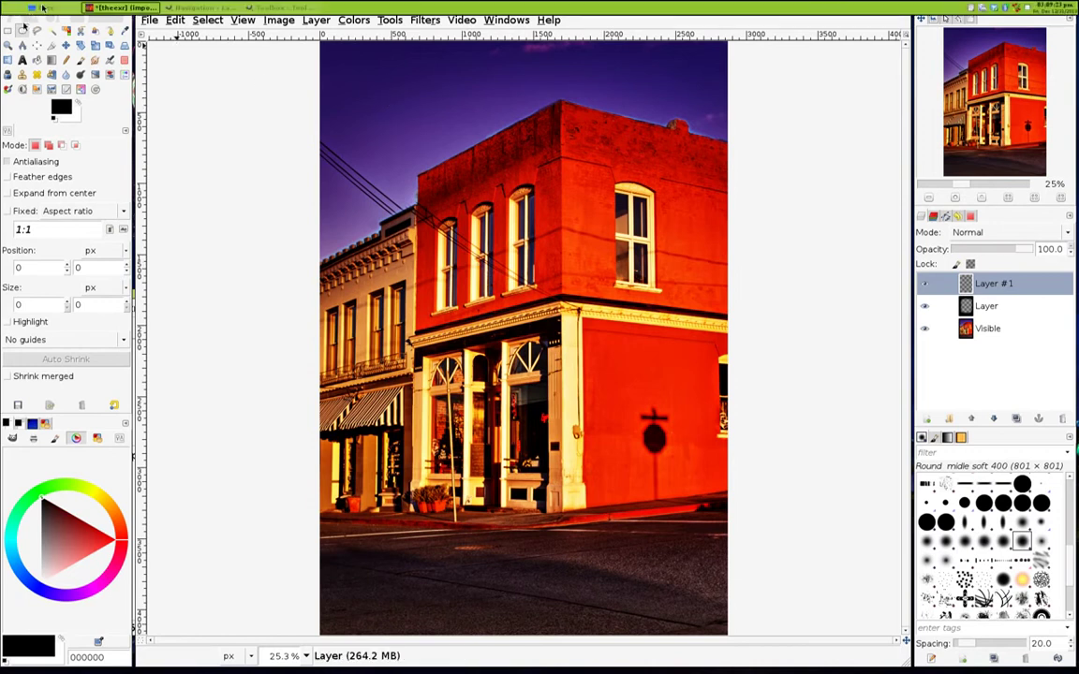
mouse_move(395, 101)
left_mouse_down()
mouse_move(714, 582)
mouse_move(708, 527)
left_mouse_up()
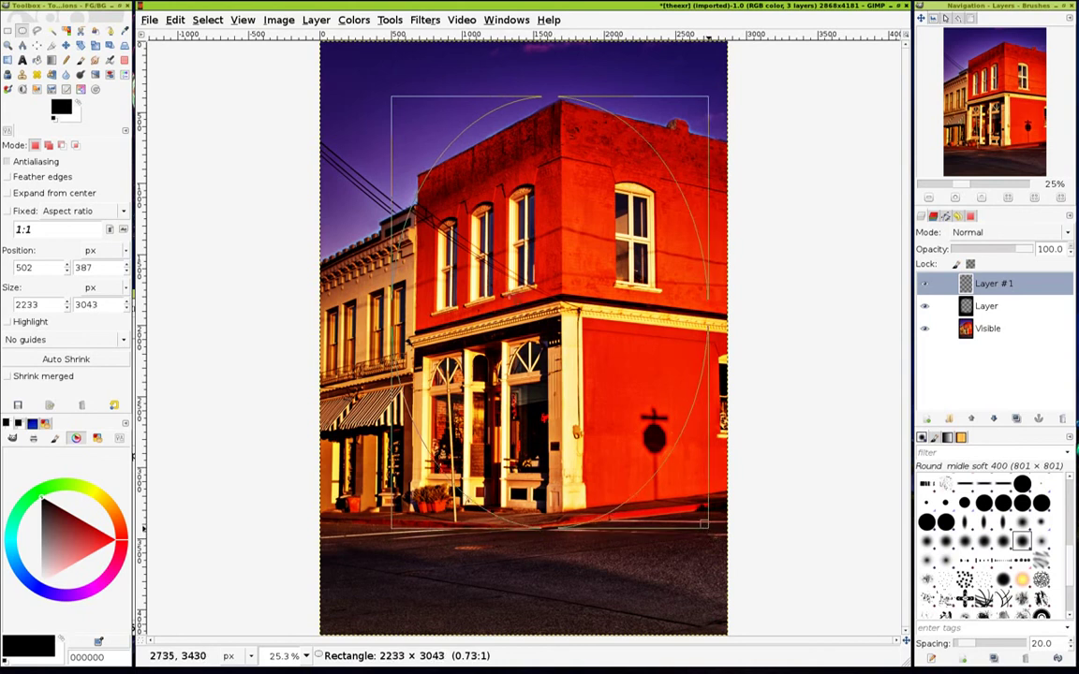
- Feather the oval selection by 500 pixels
left_click(207, 19)
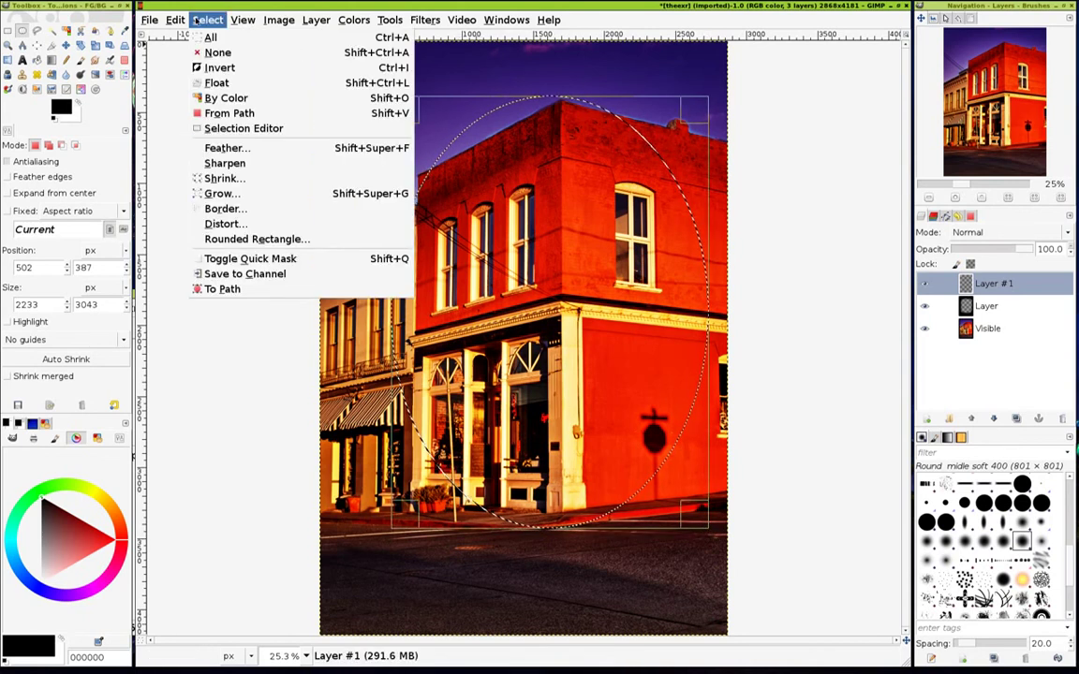
left_click(225, 148)
key("BackSpace")
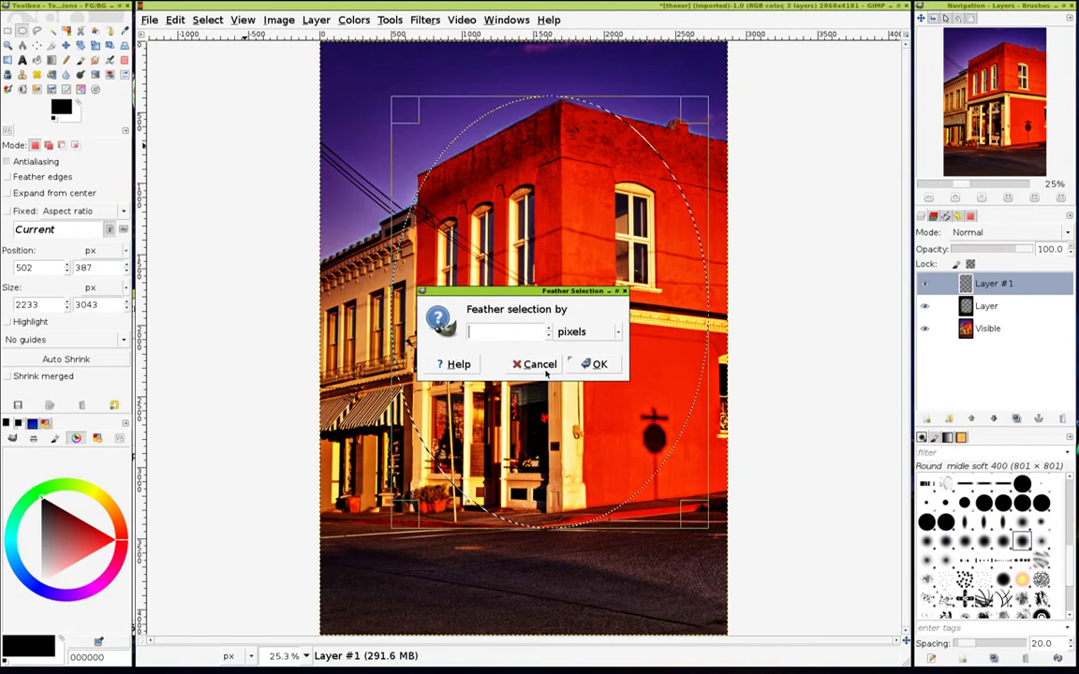
type("500.000")
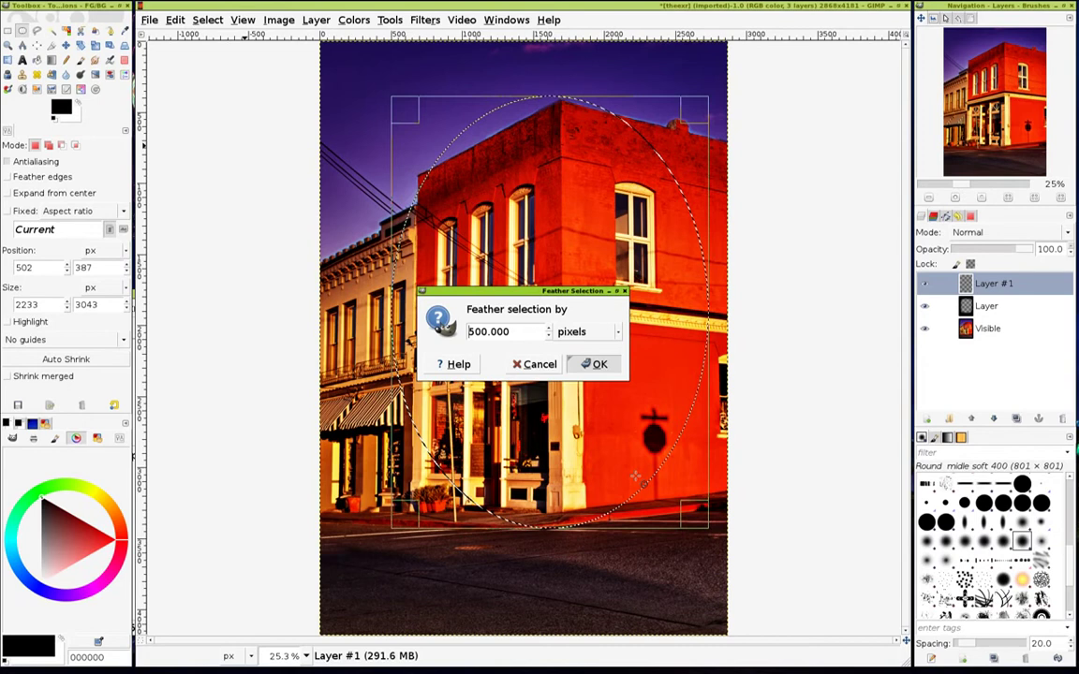
key("Return")
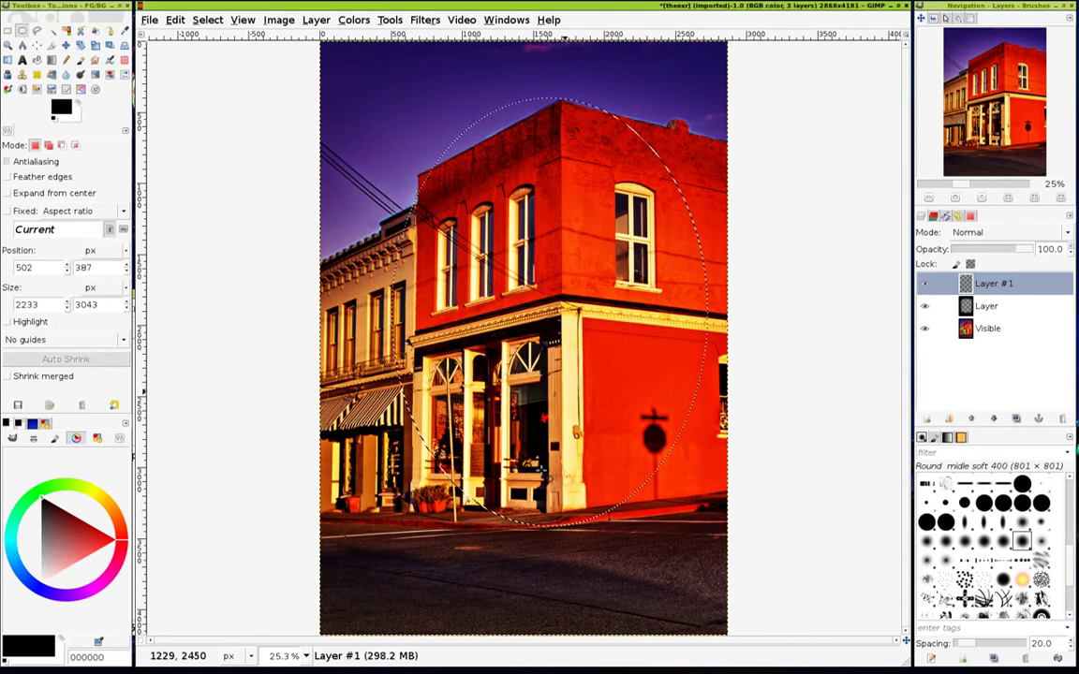
- Bucket-fill the whole feathered oval with white, then remove the selection
left_click(75, 103)
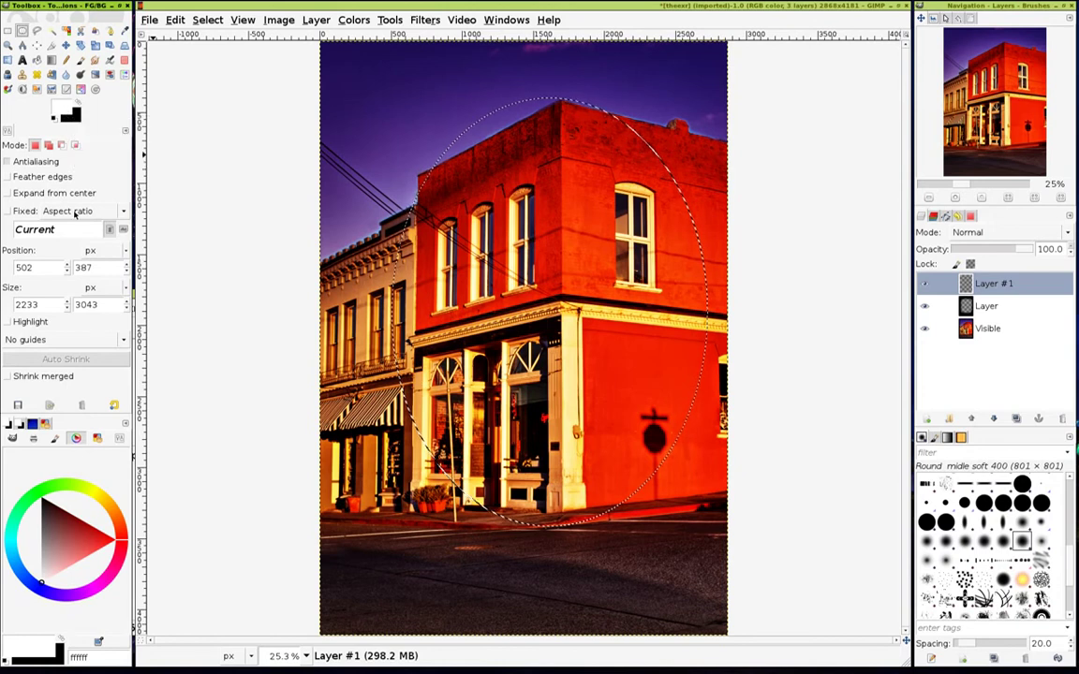
left_click(38, 61)
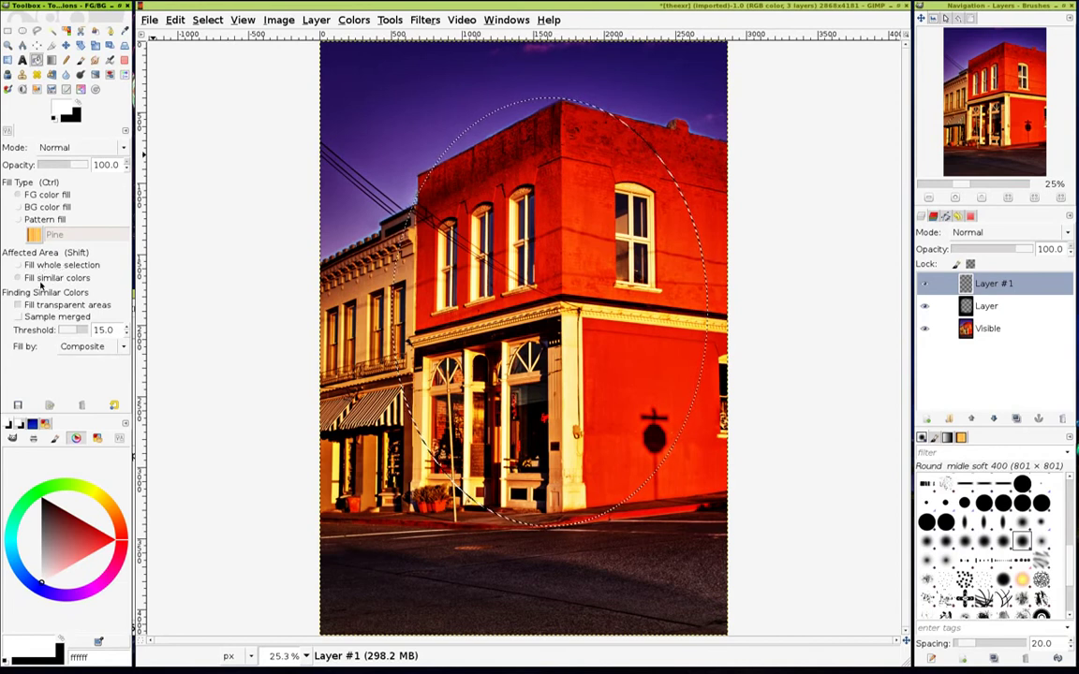
left_click(58, 266)
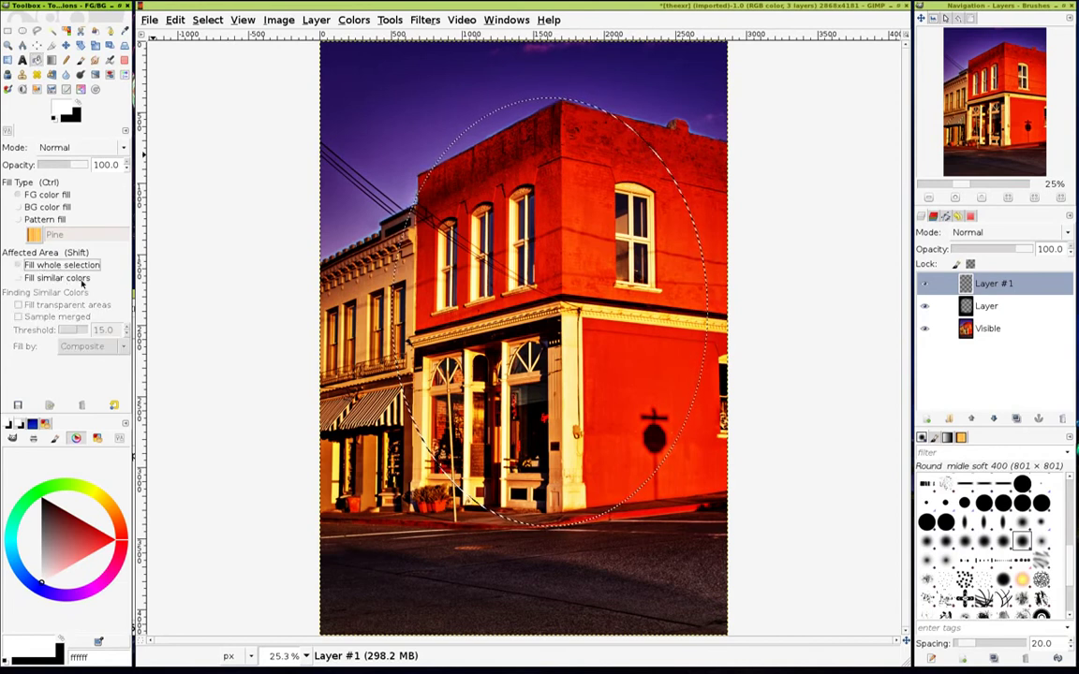
left_click(555, 384)
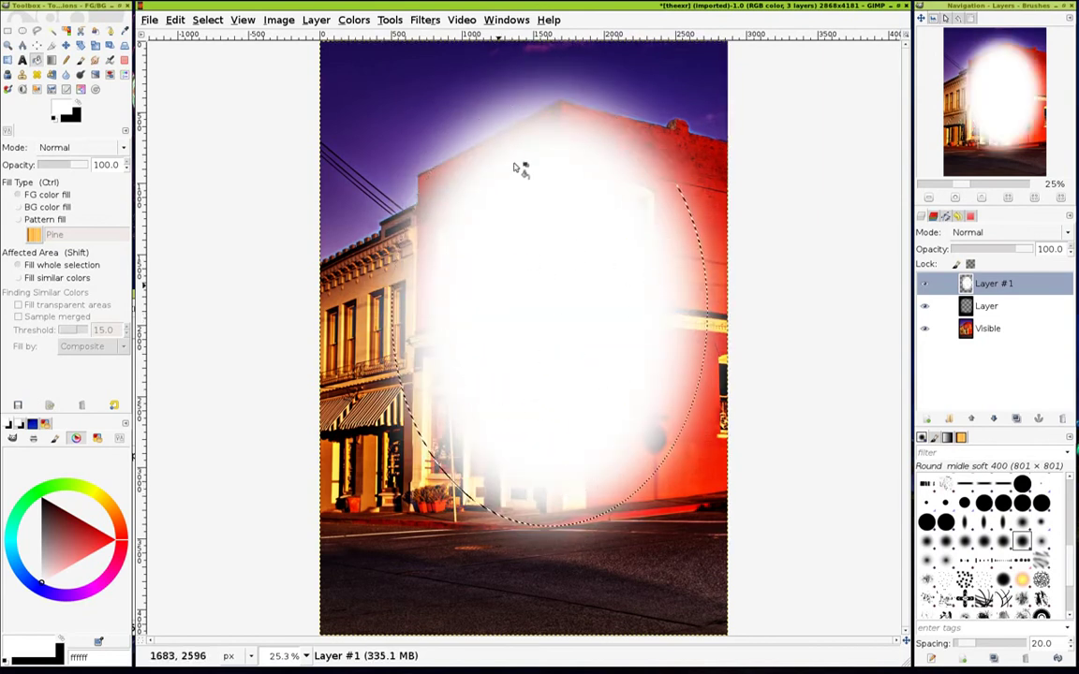
key("shift+ctrl+a")
- Blend the white layer in Overlay mode at about 61% opacity
left_click(1002, 232)
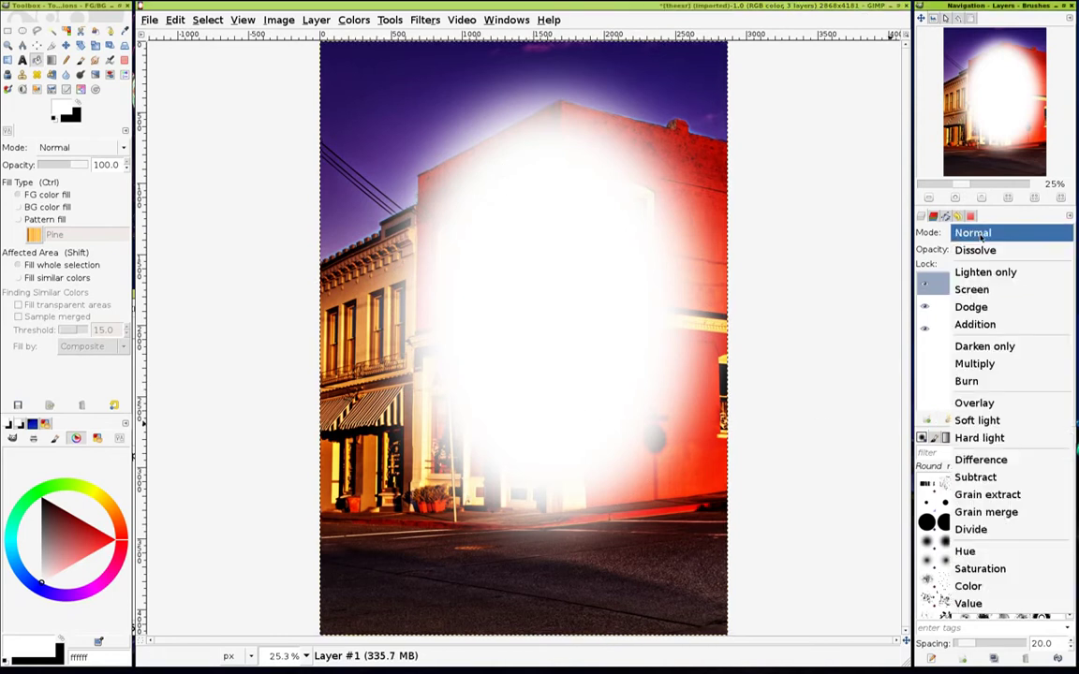
left_click(984, 402)
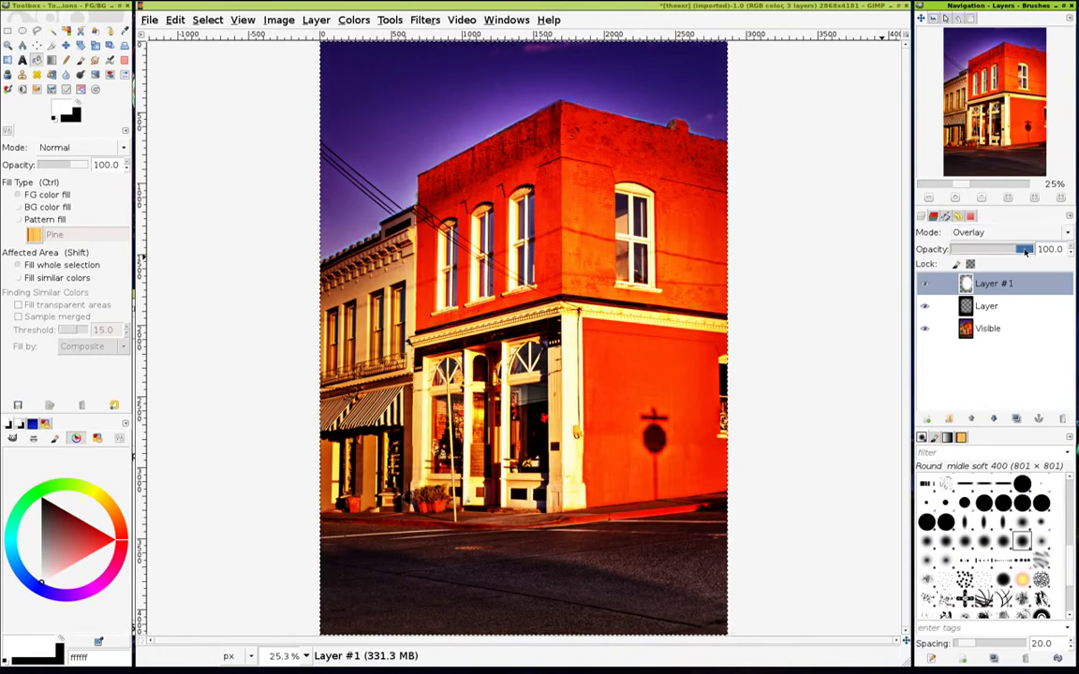
left_click_drag(1024, 249, 985, 258)
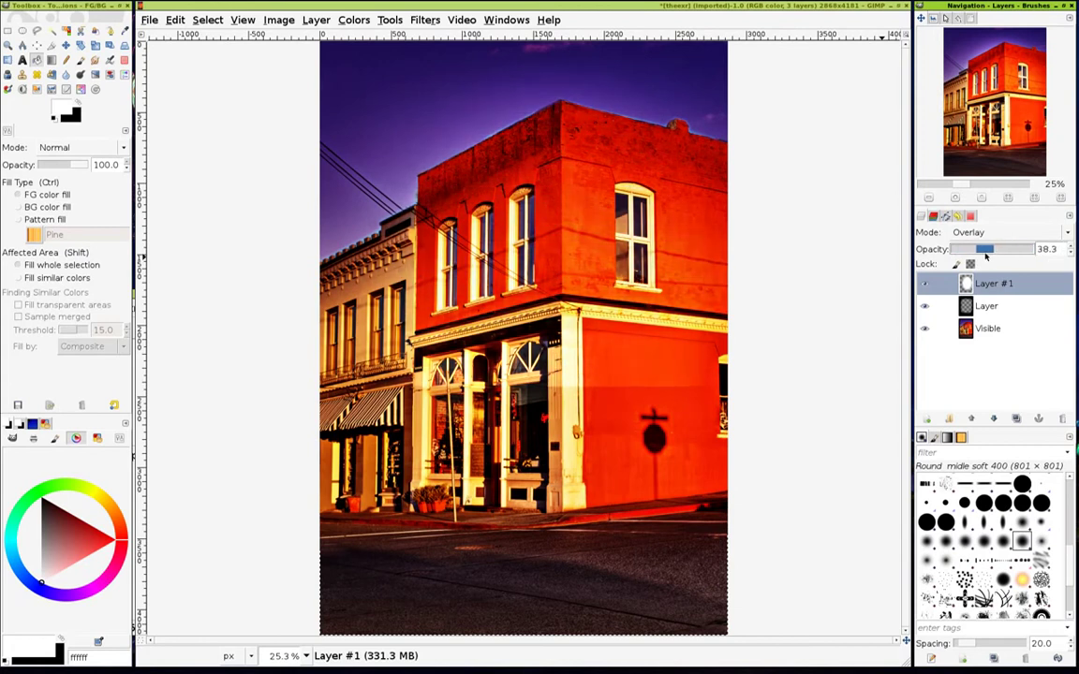
left_click_drag(984, 259, 1001, 253)
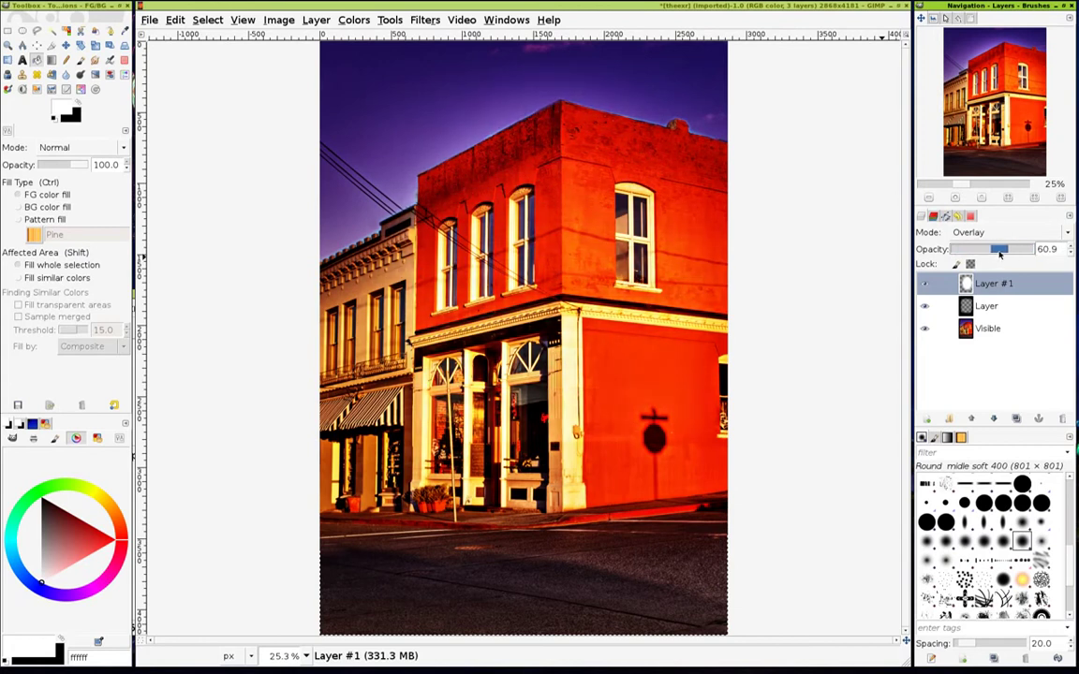
key("minus")
key("minus")
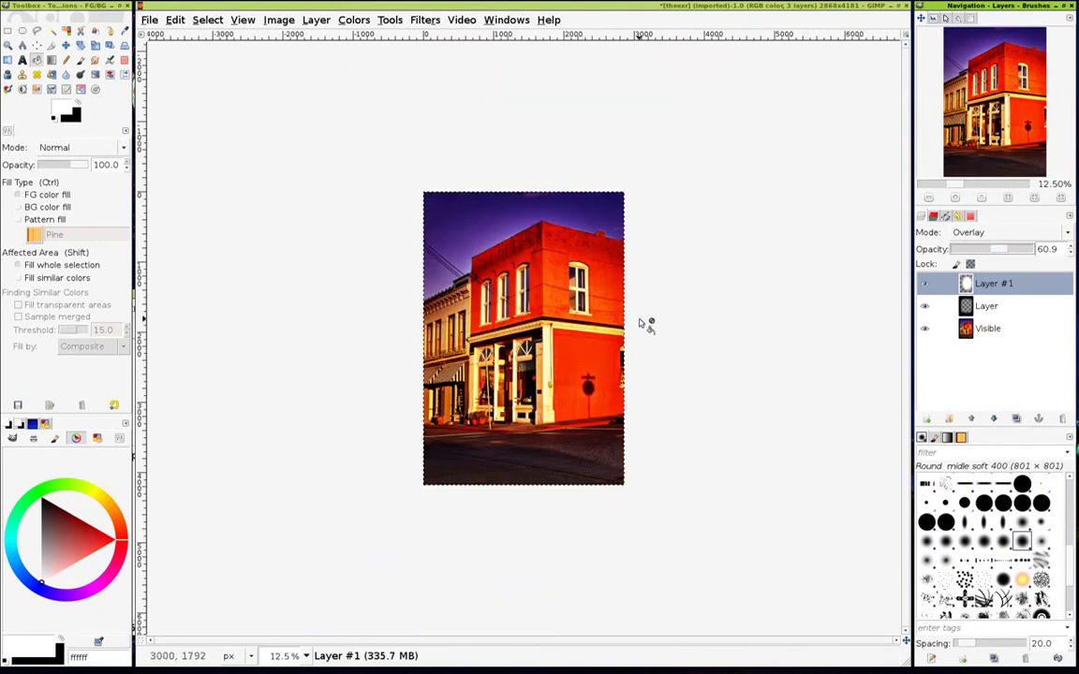
left_click(984, 329)
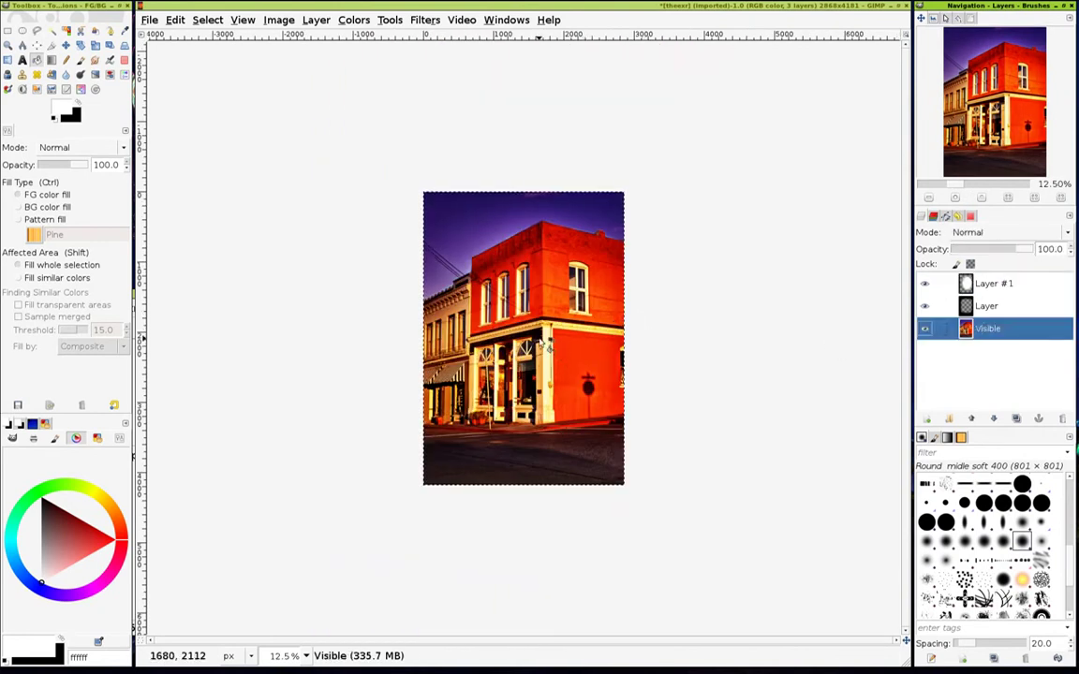
key("plus")
- Use Hue-Saturation on the Visible layer's reds: Overlap 100, Saturation -19
left_click(354, 20)
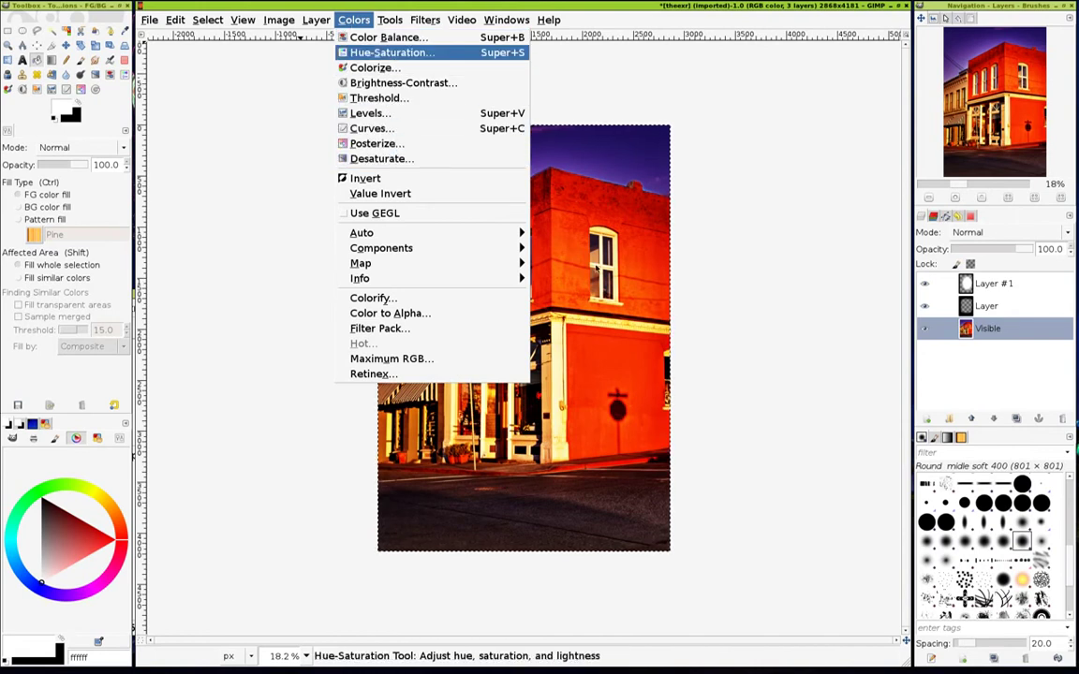
left_click(356, 52)
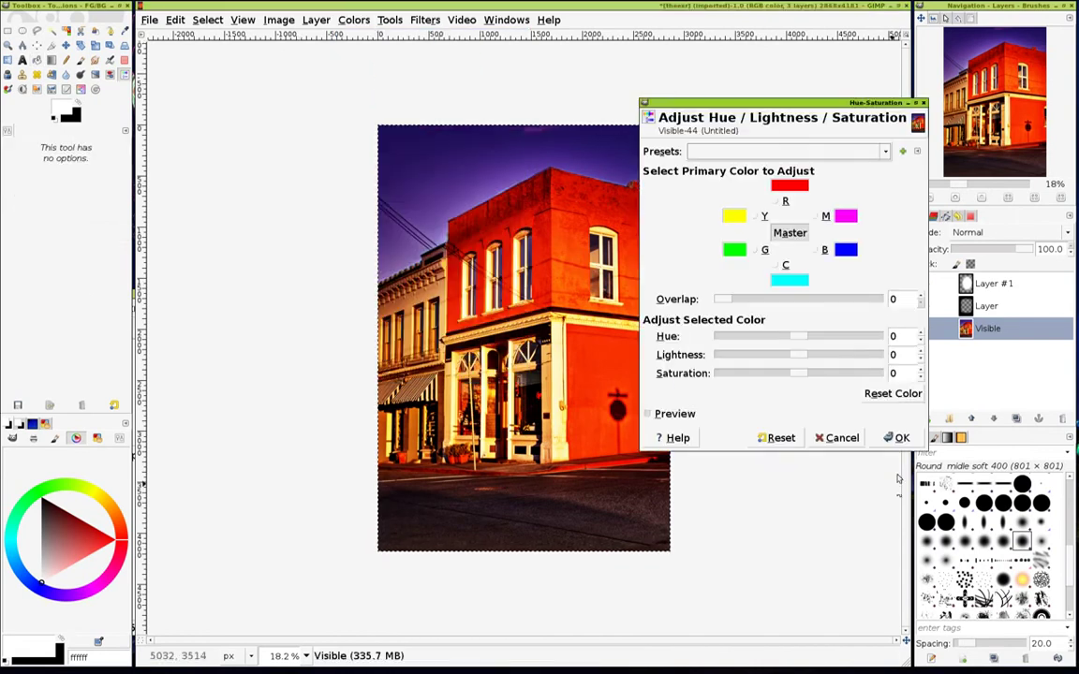
left_click(879, 394)
left_click_drag(777, 103, 868, 288)
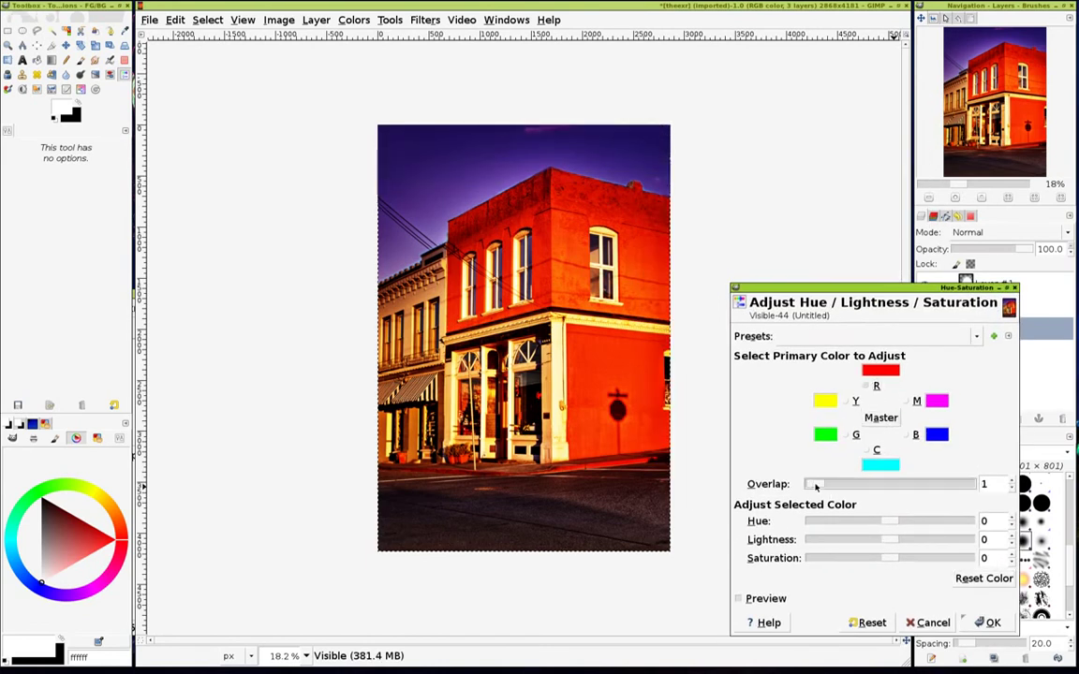
left_click_drag(807, 485, 976, 484)
left_click_drag(890, 562, 855, 560)
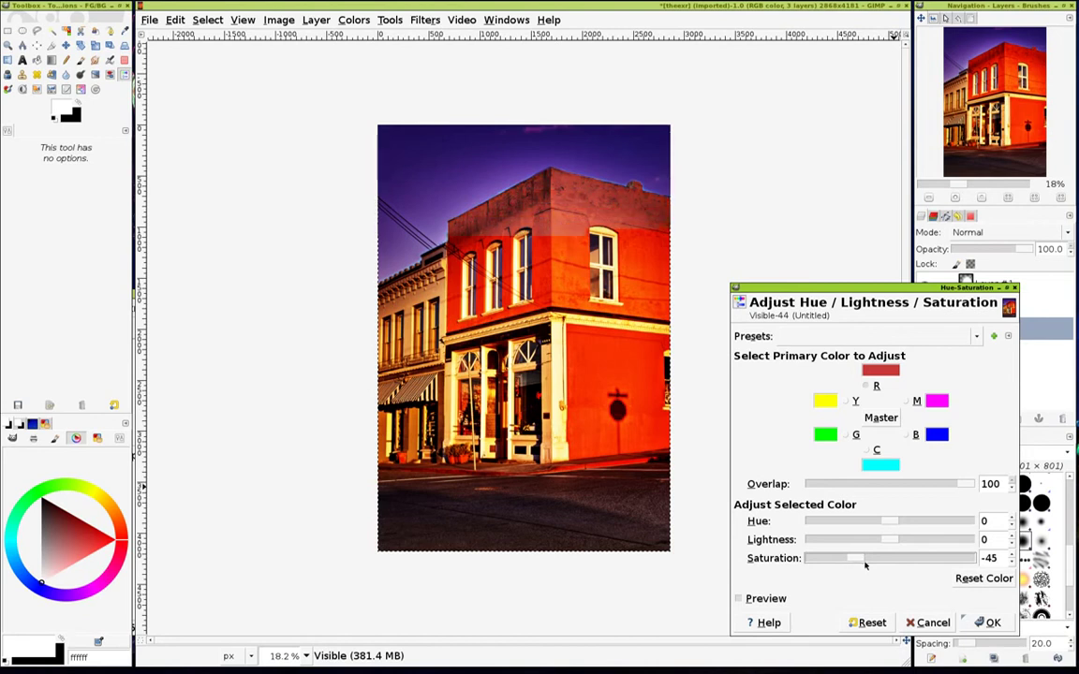
left_click_drag(855, 559, 878, 559)
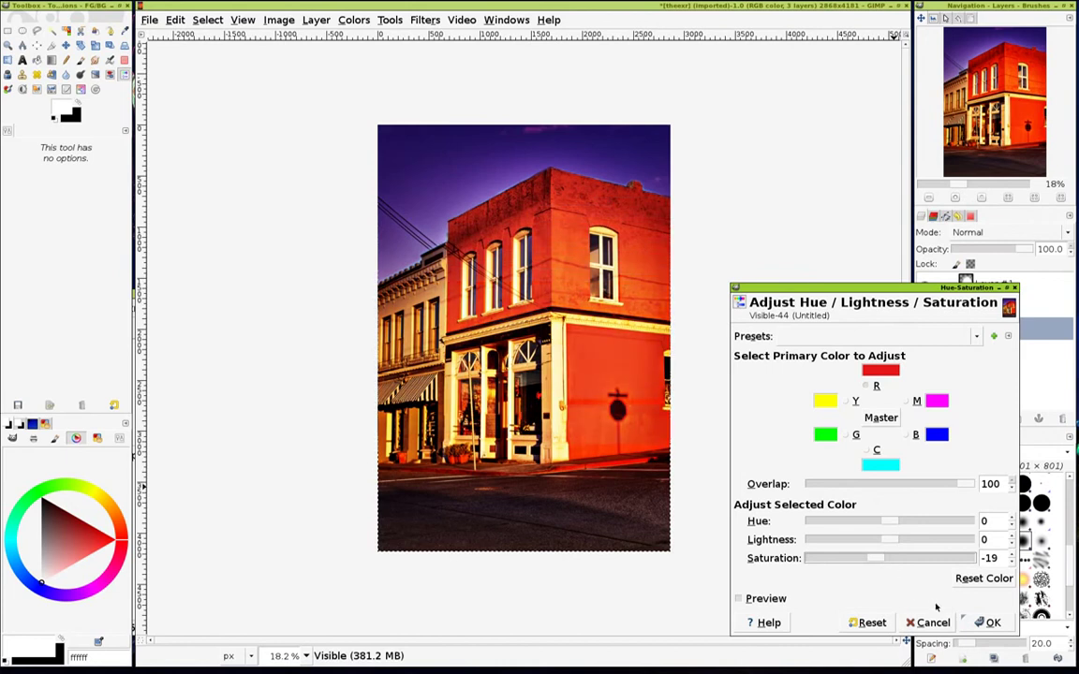
left_click(985, 622)
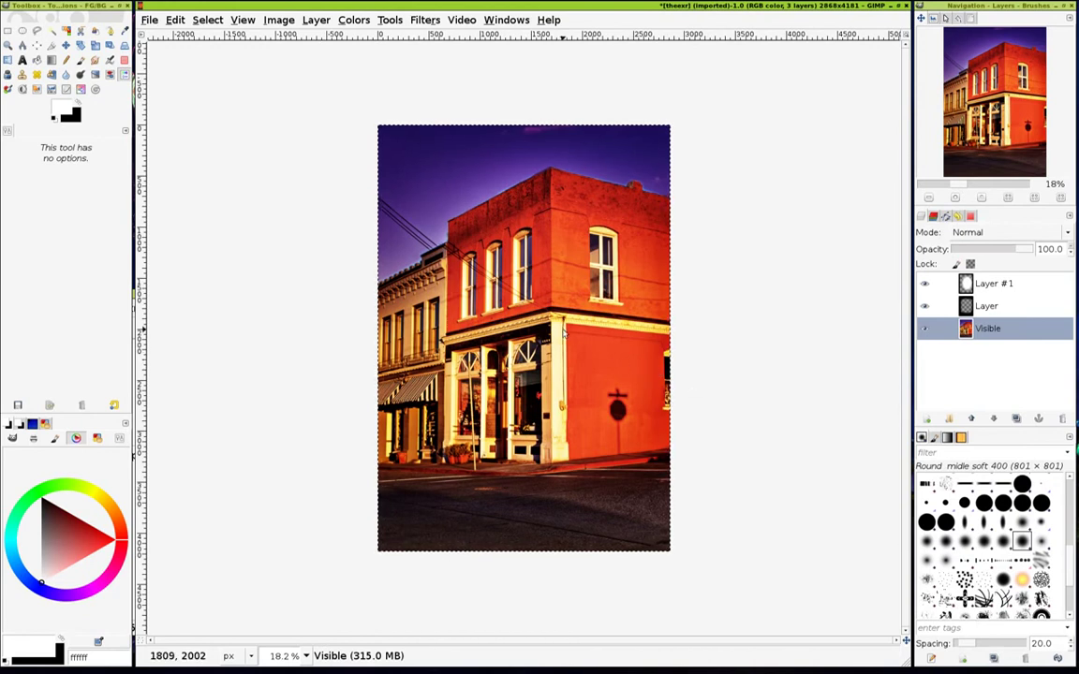
- Flatten all layers into one and fit the image in the window
left_click(279, 20)
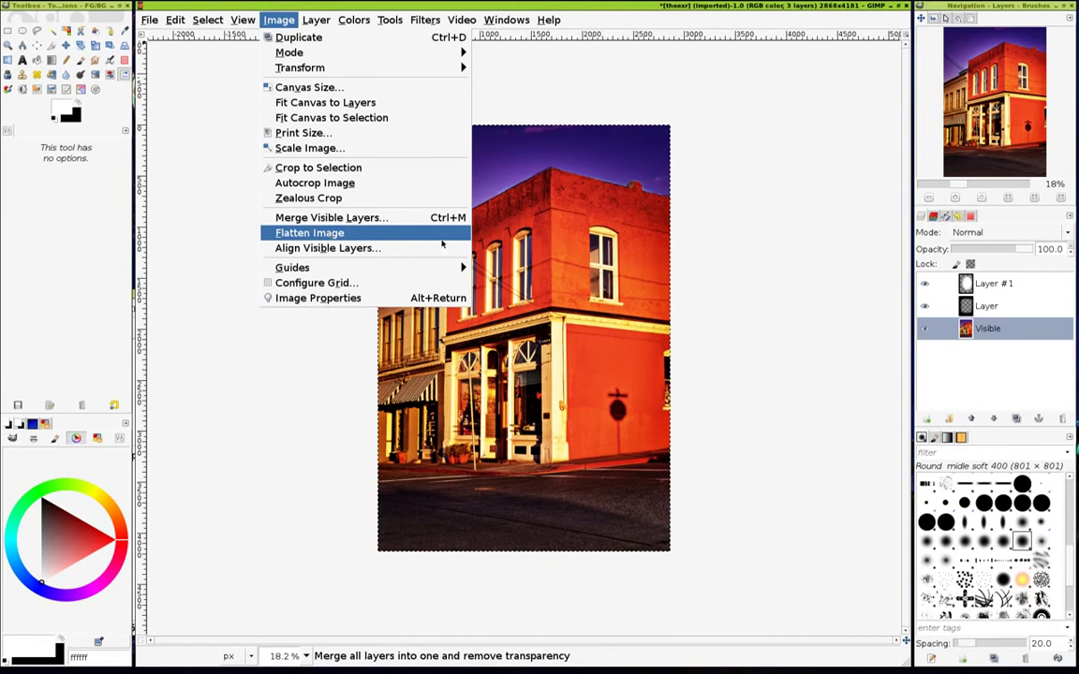
left_click(442, 238)
key("shift+ctrl+j")
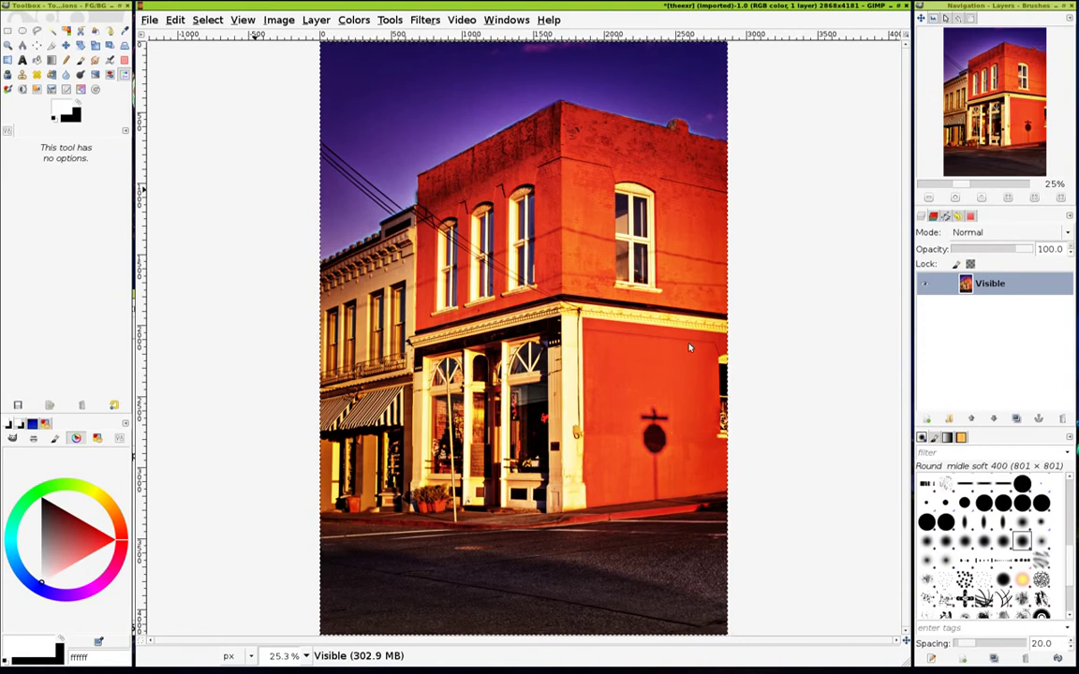
- Export the image as Tutorial.tif in the Tutorial2 folder, then close it discarding changes
key("ctrl+shift+e")
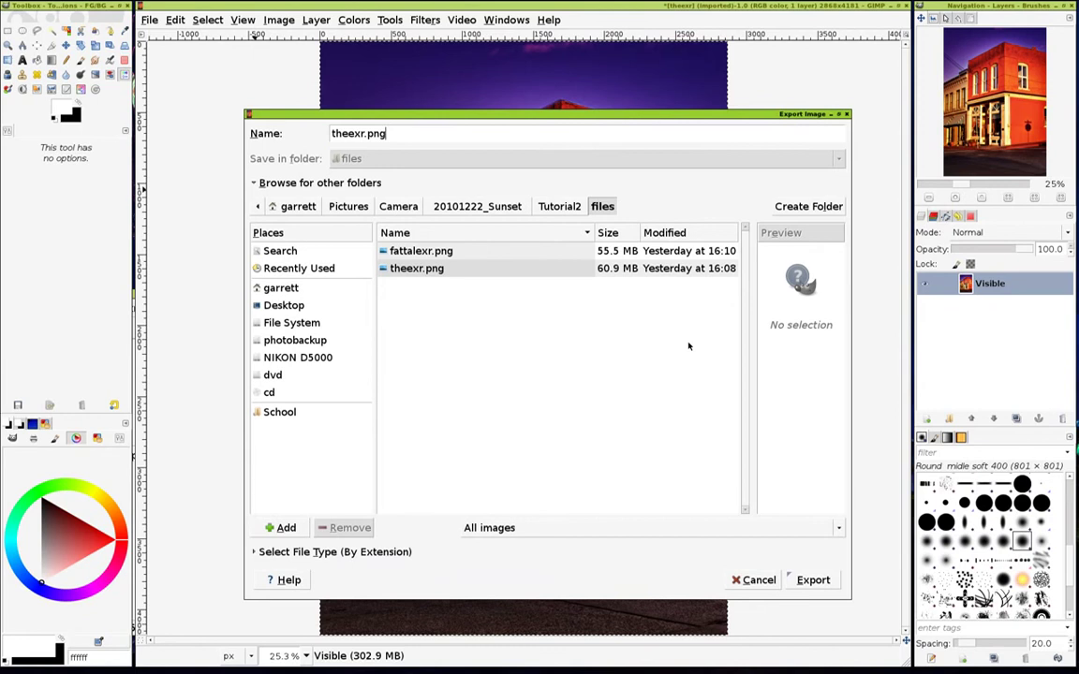
key("alt+Up")
key("ctrl+a")
type("Tu")
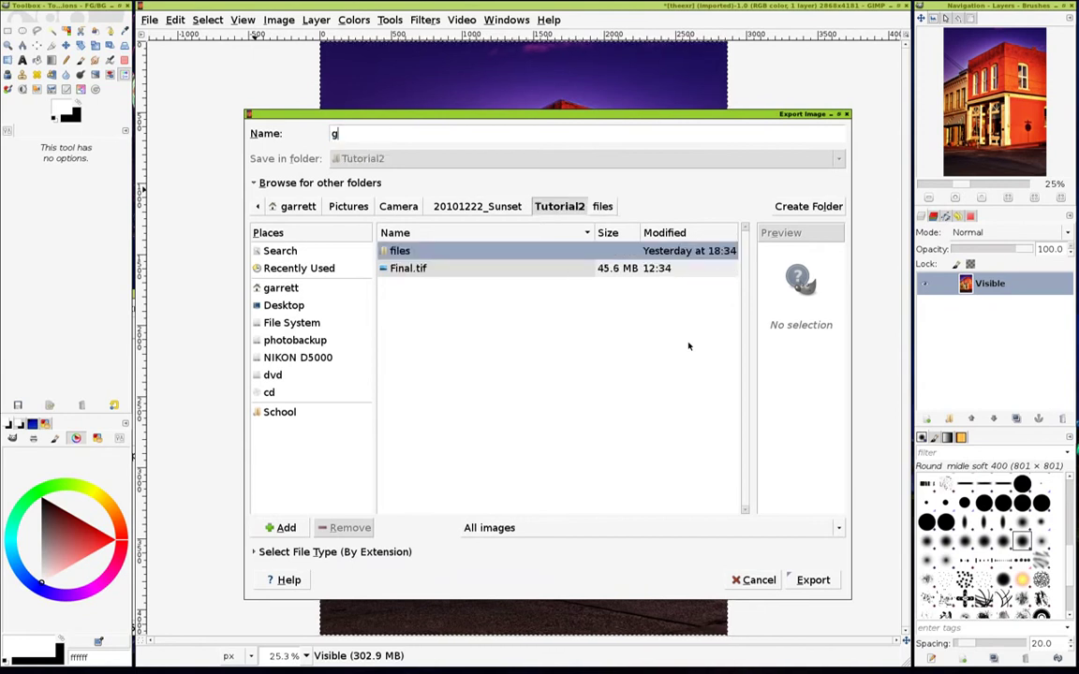
type("ttori")
key("BackSpace")
key("BackSpace")
key("BackSpace")
type("tori")
key("BackSpace")
key("BackSpace")
key("BackSpace")
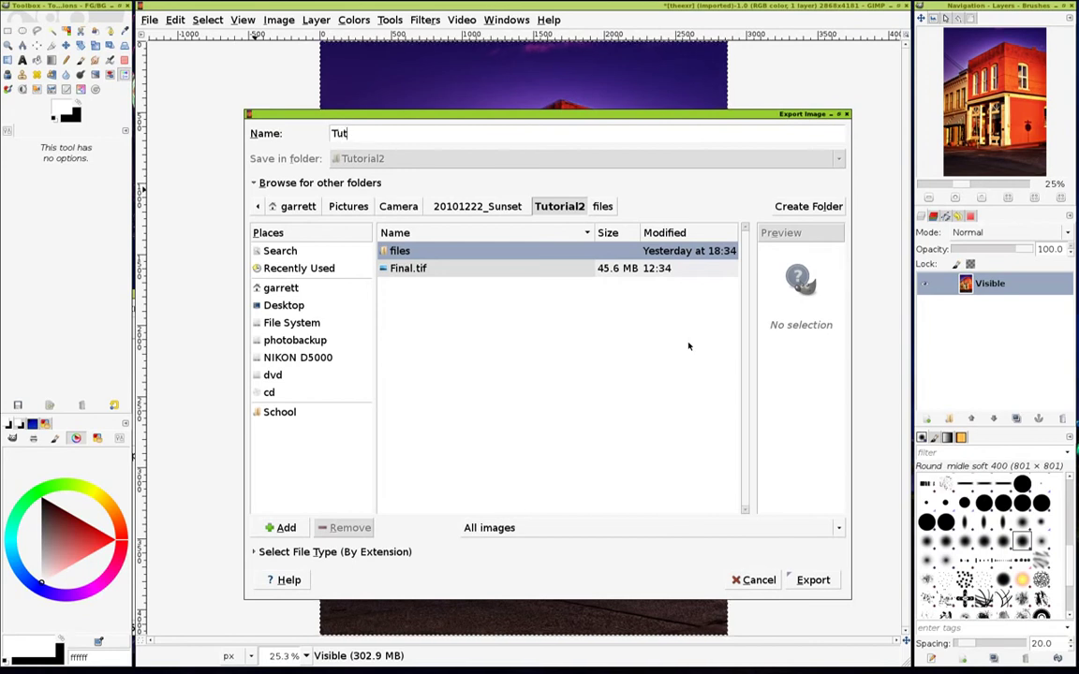
type("orial.tif")
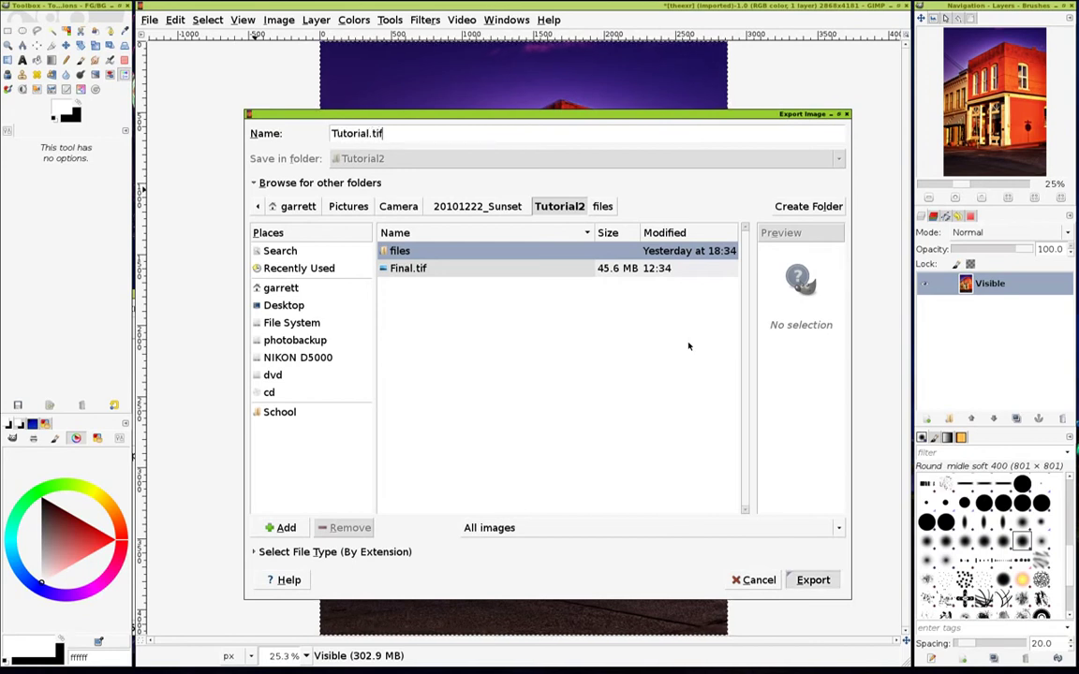
key("Return")
key("Return")
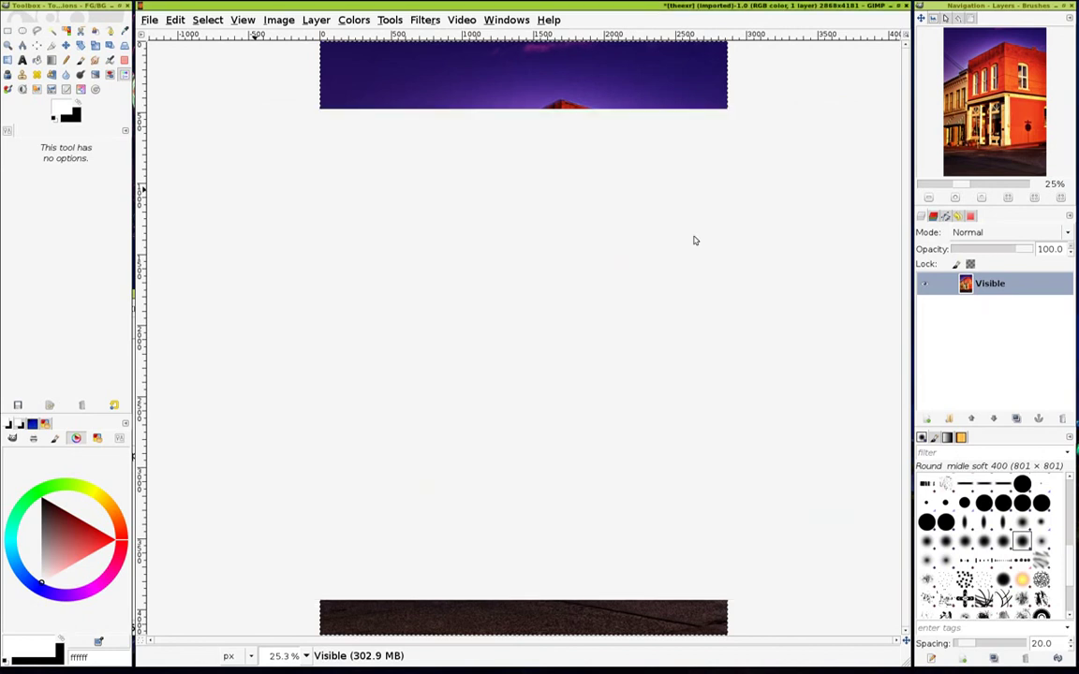
key("ctrl+w")
key("ctrl+d")
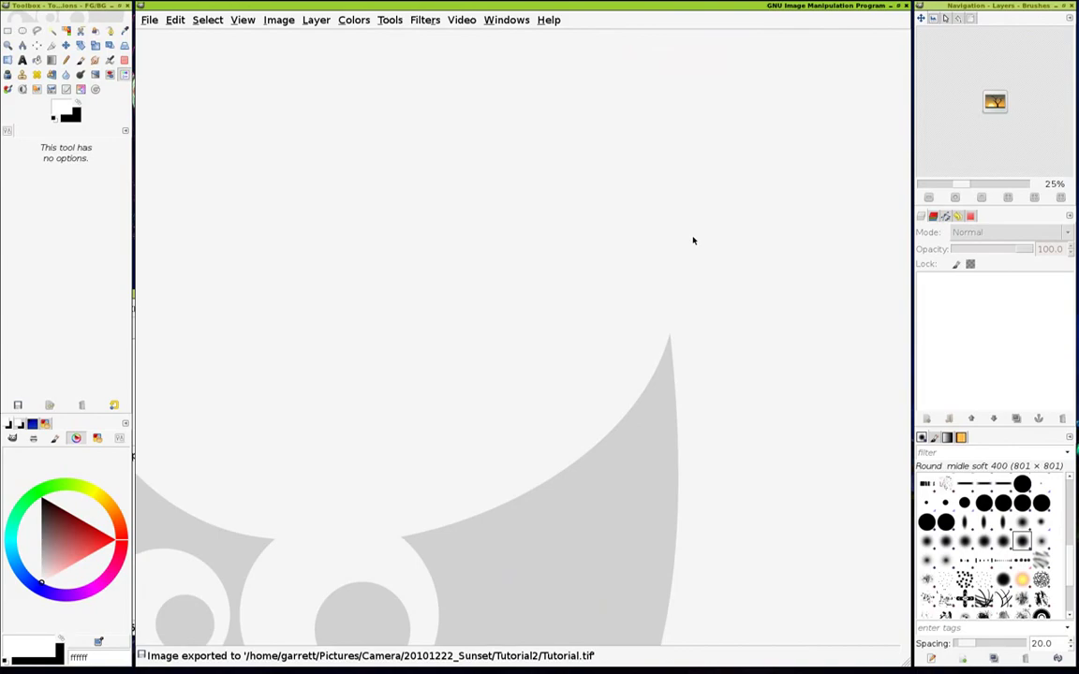
- Quit GIMP, check Tutorial.tif in the file manager, and launch RawTherapee
key("ctrl+q")
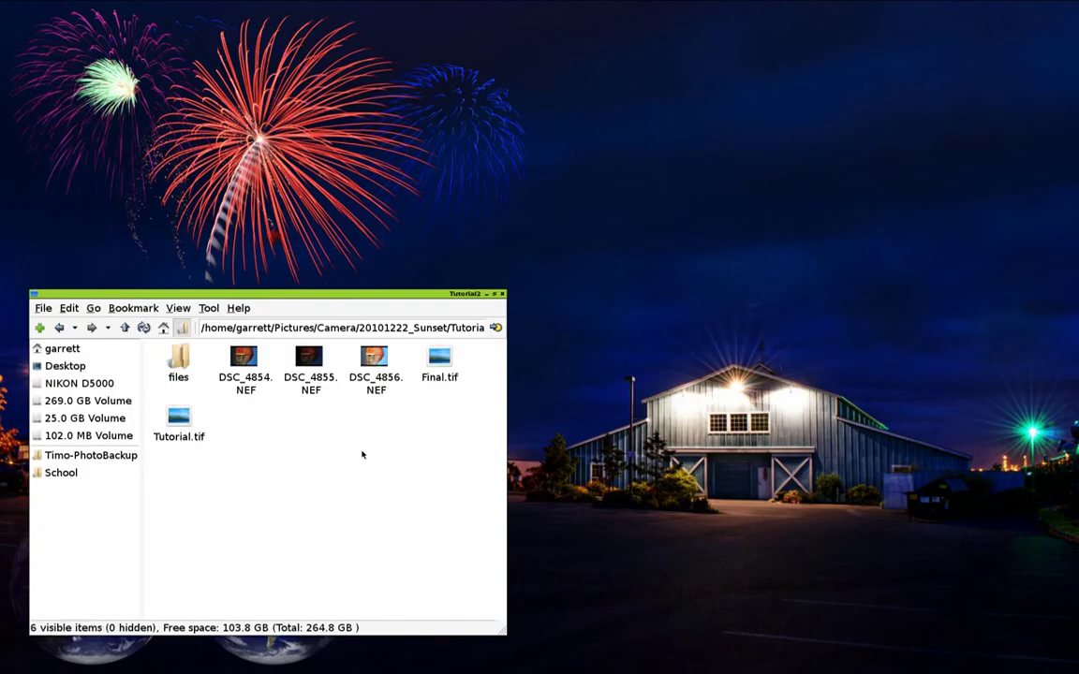
left_click(195, 271)
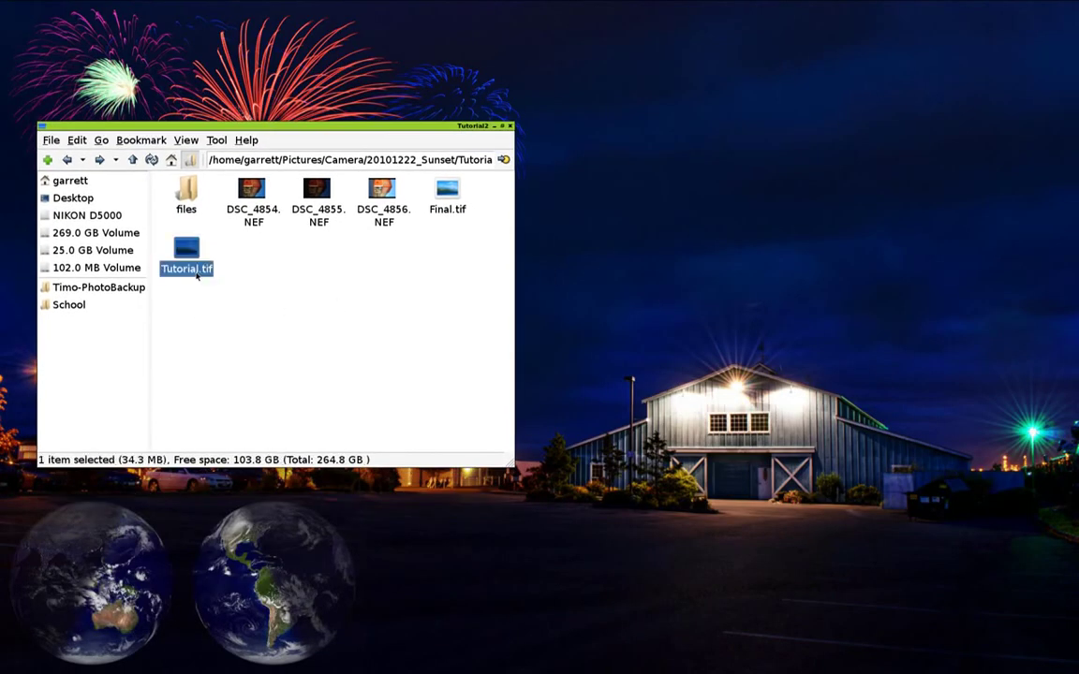
left_click(363, 365)
key("alt+F2")
key("Return")
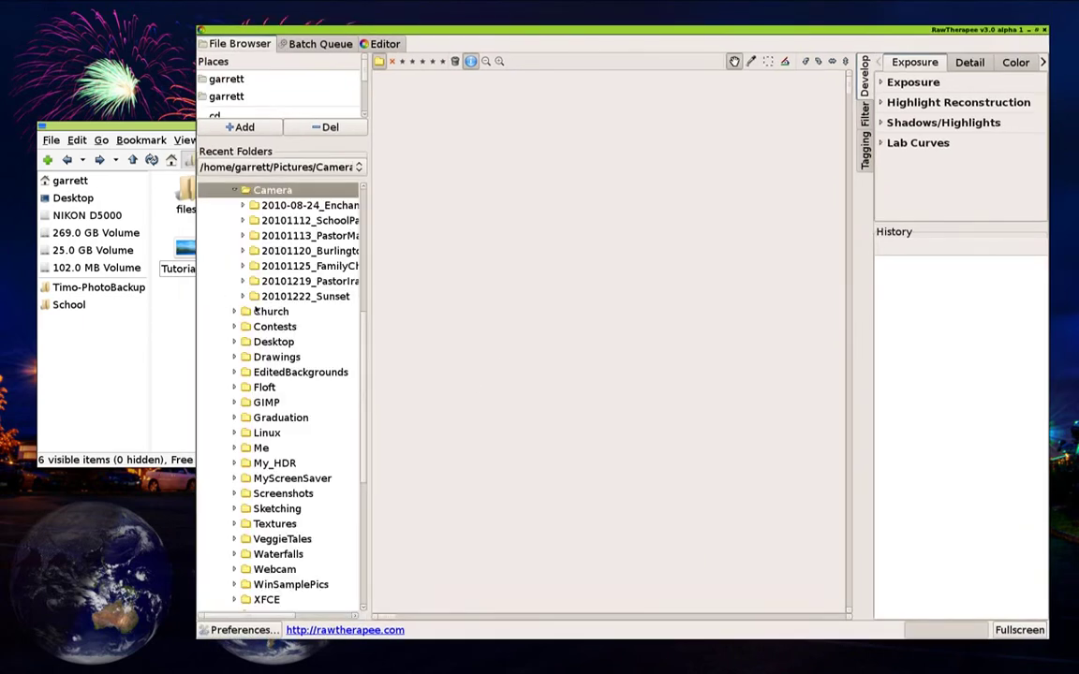
- Browse to 20101222_Sunset/Tutorial2 in the File Browser and open Tutorial.tif in the Editor
left_click(243, 296)
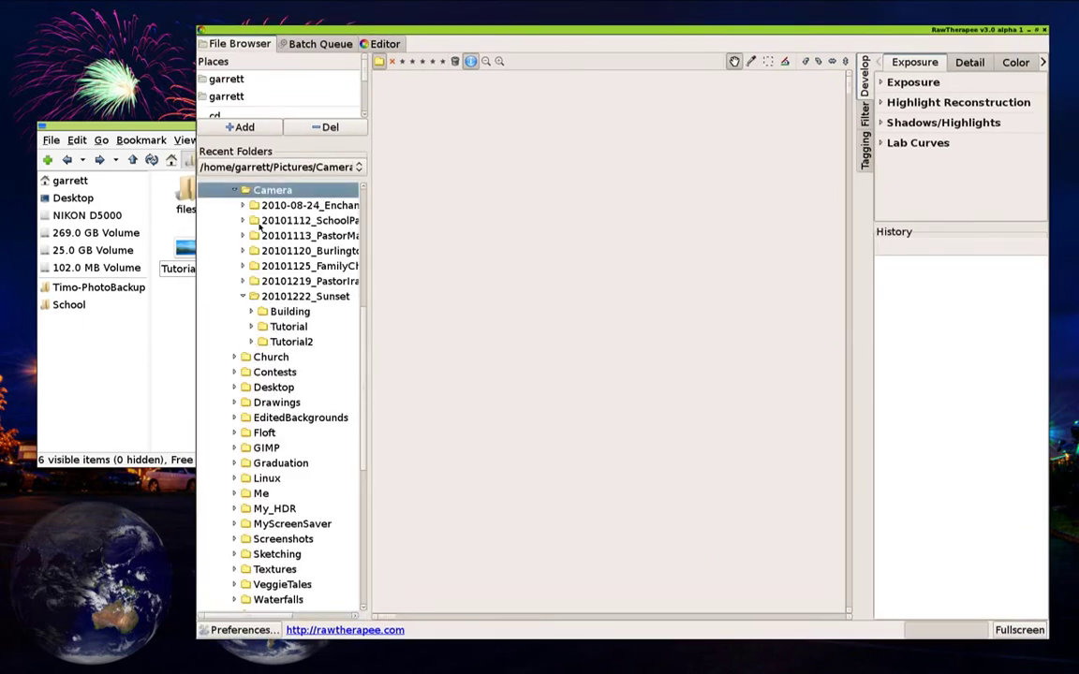
left_click(251, 343)
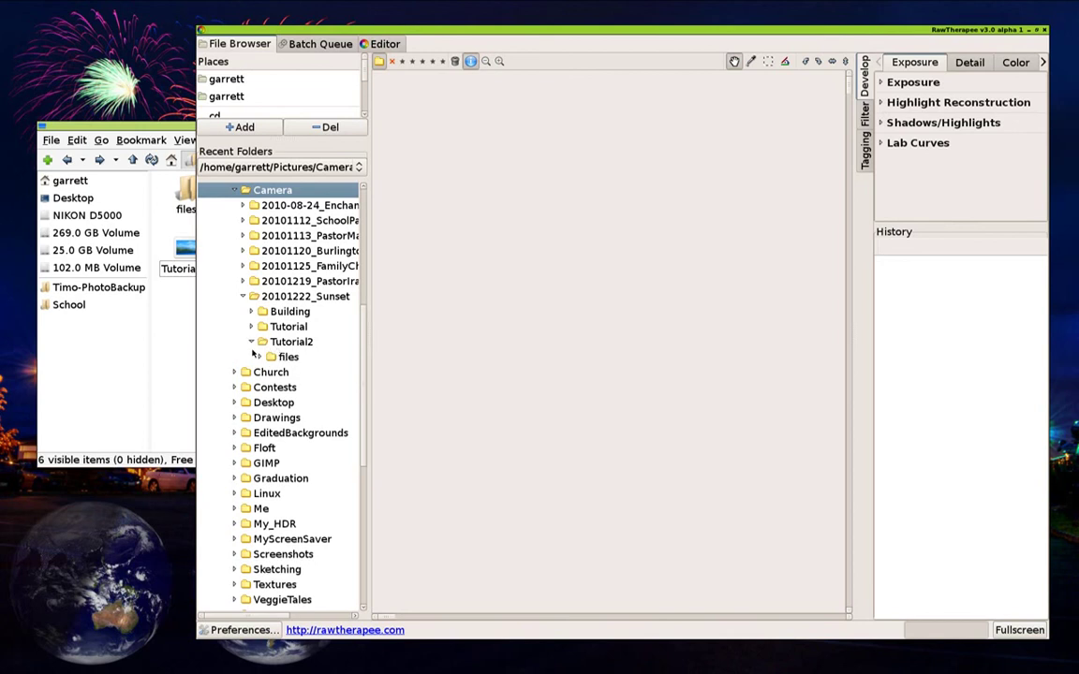
left_click(184, 346)
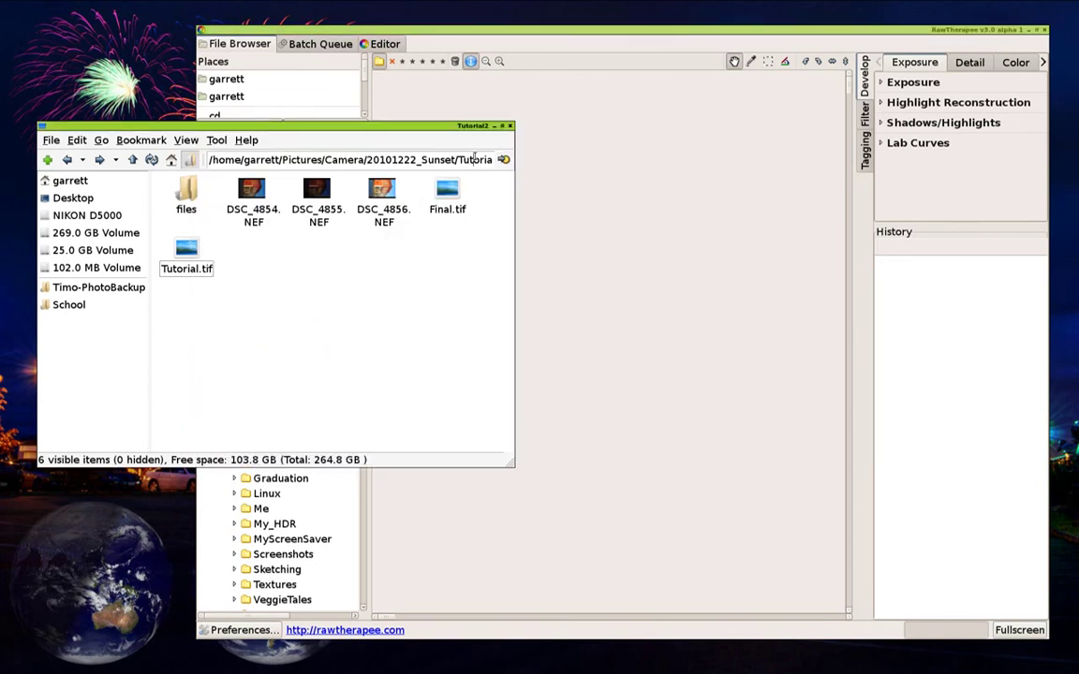
key("alt+Tab")
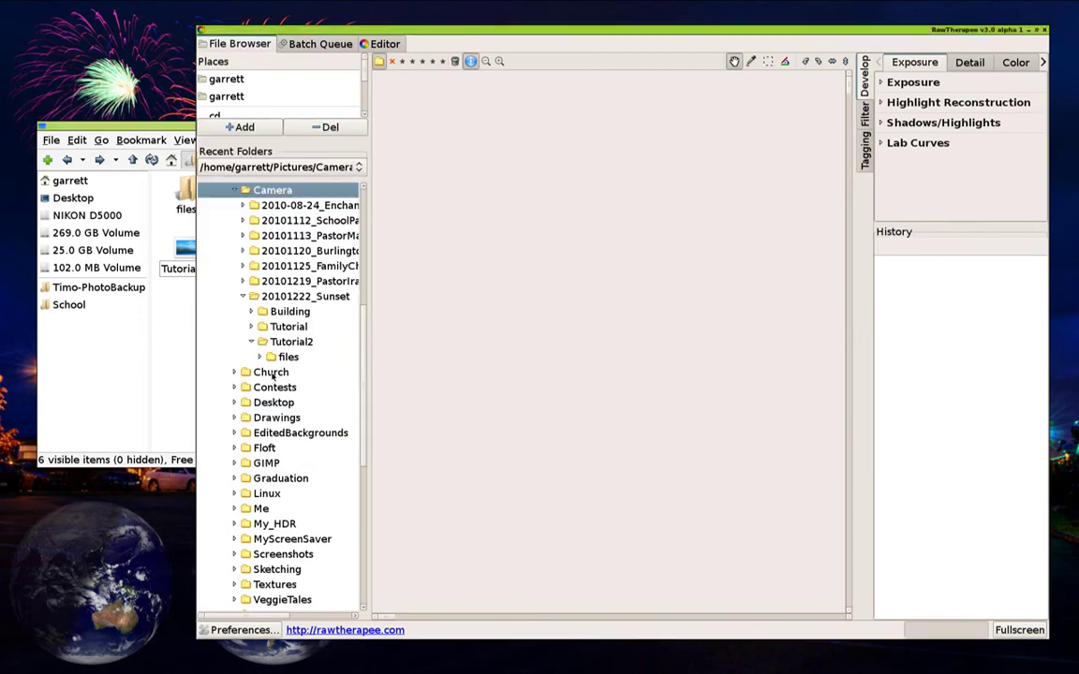
left_click(288, 342)
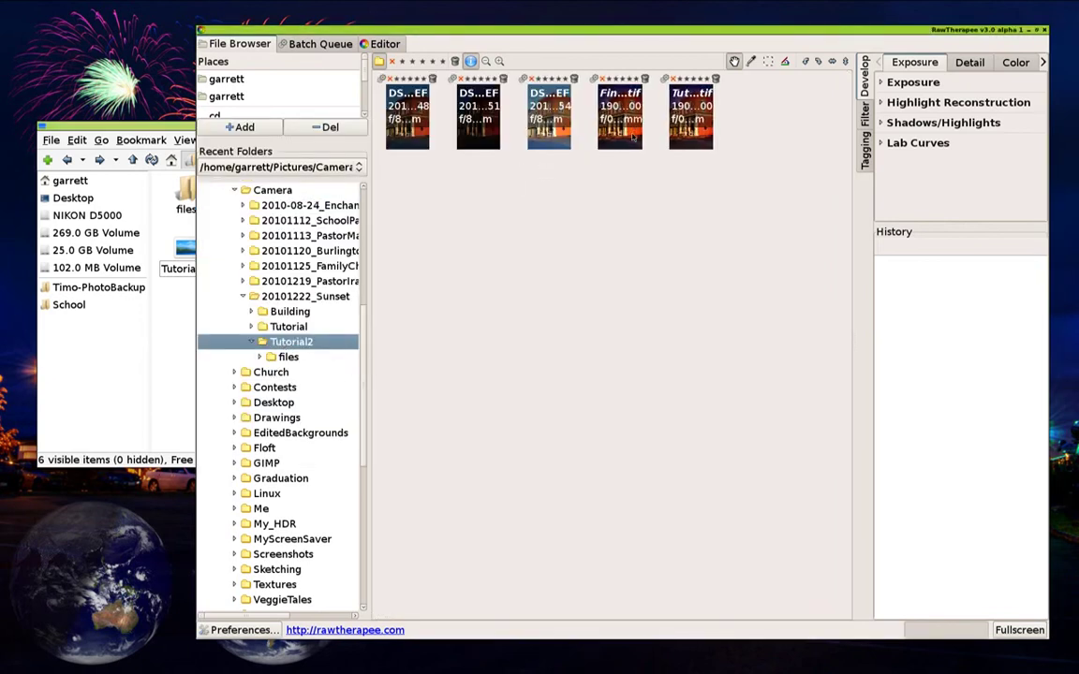
left_click(629, 112)
double_click(691, 114)
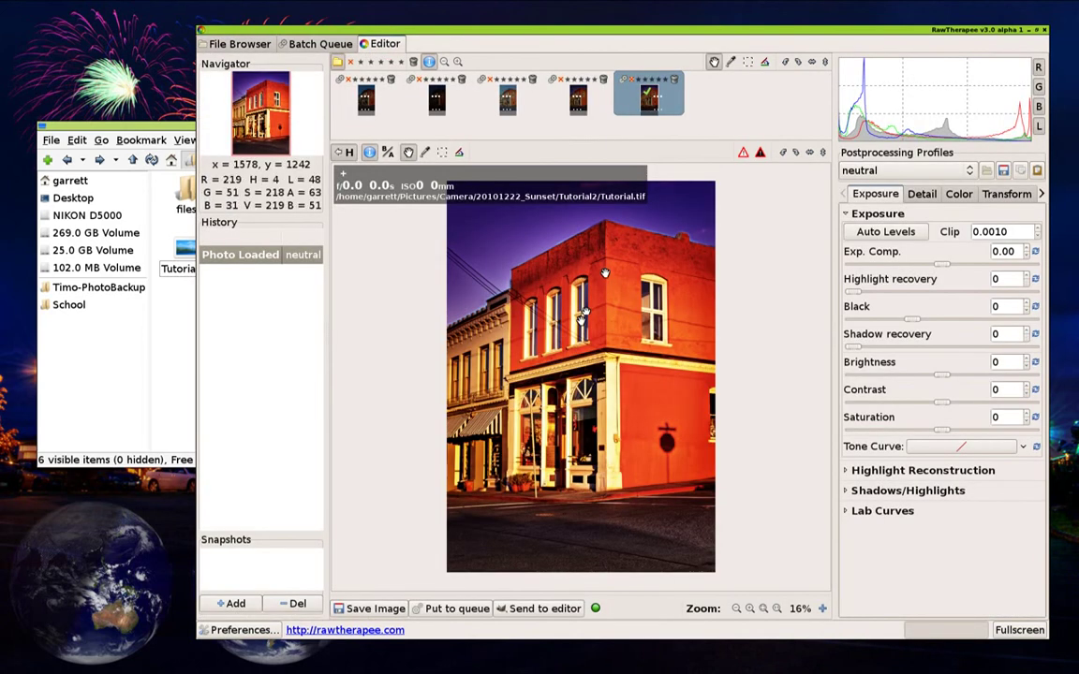
- Apply the 'mine' profile and zoom into the dark sign on the Detail tab
left_click(872, 171)
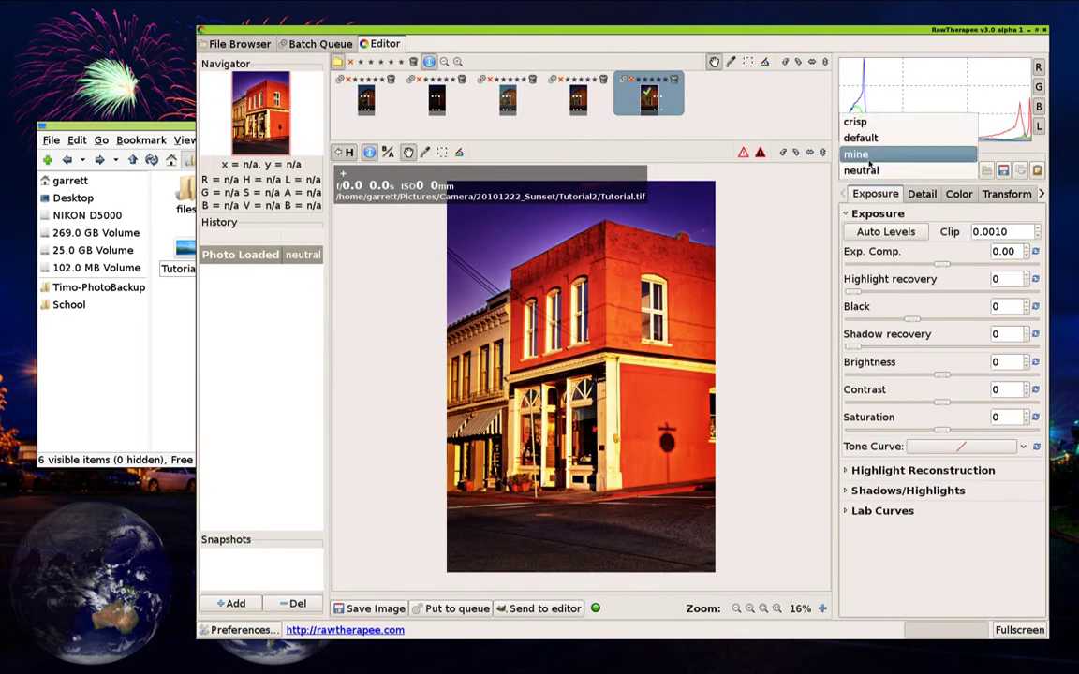
left_click(922, 194)
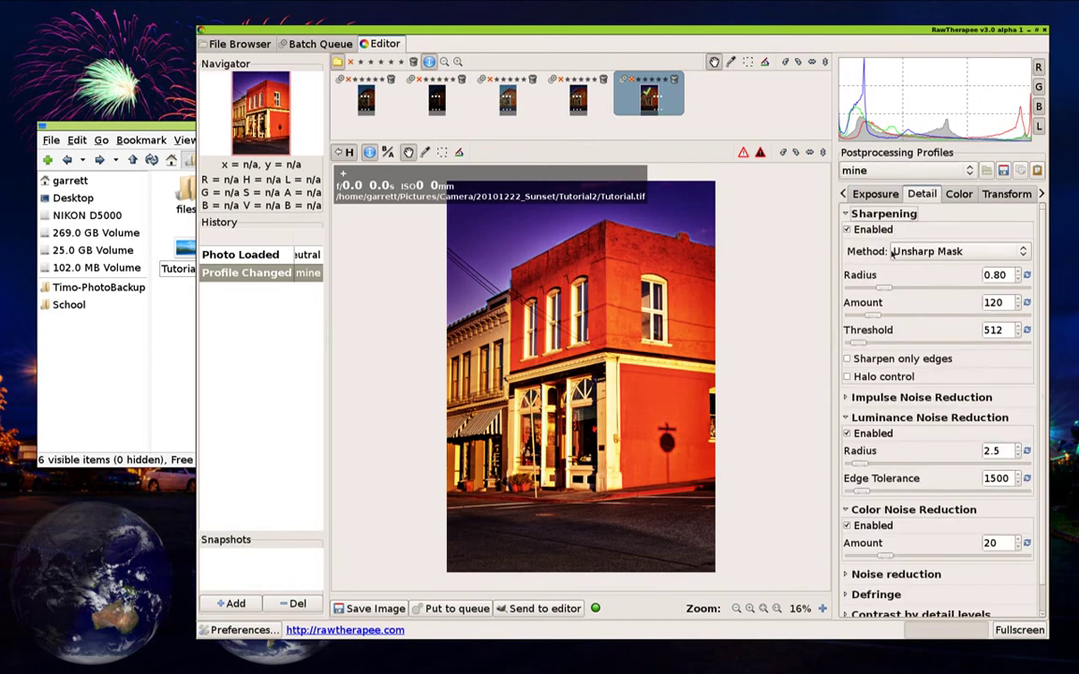
scroll(899, 409, "down", 1)
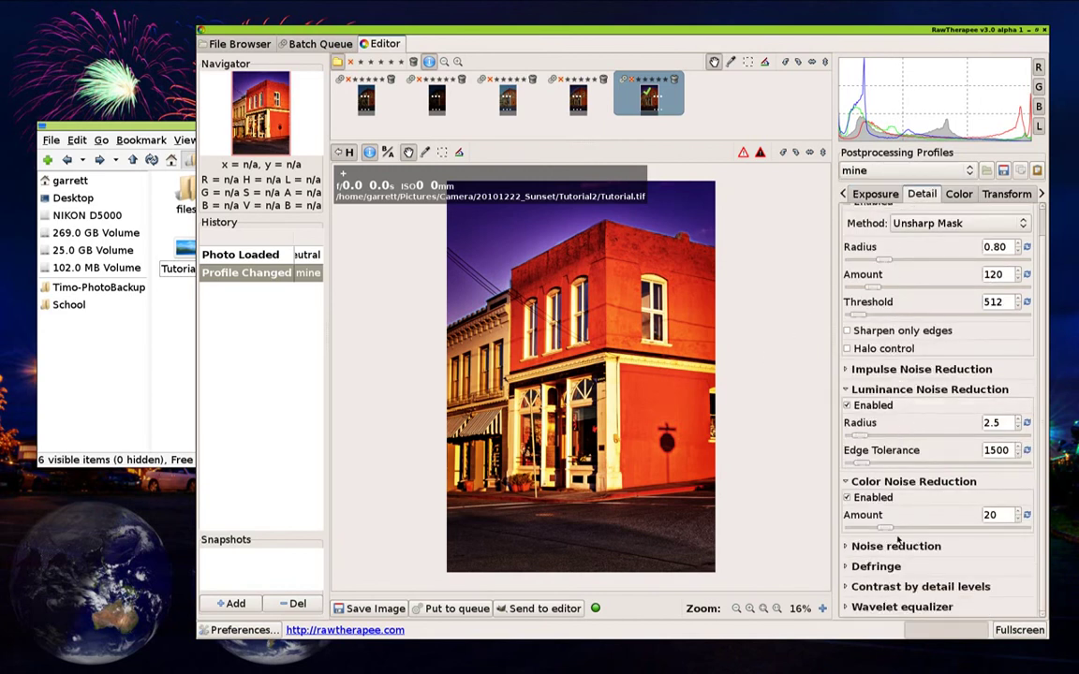
scroll(505, 284, "up", 7)
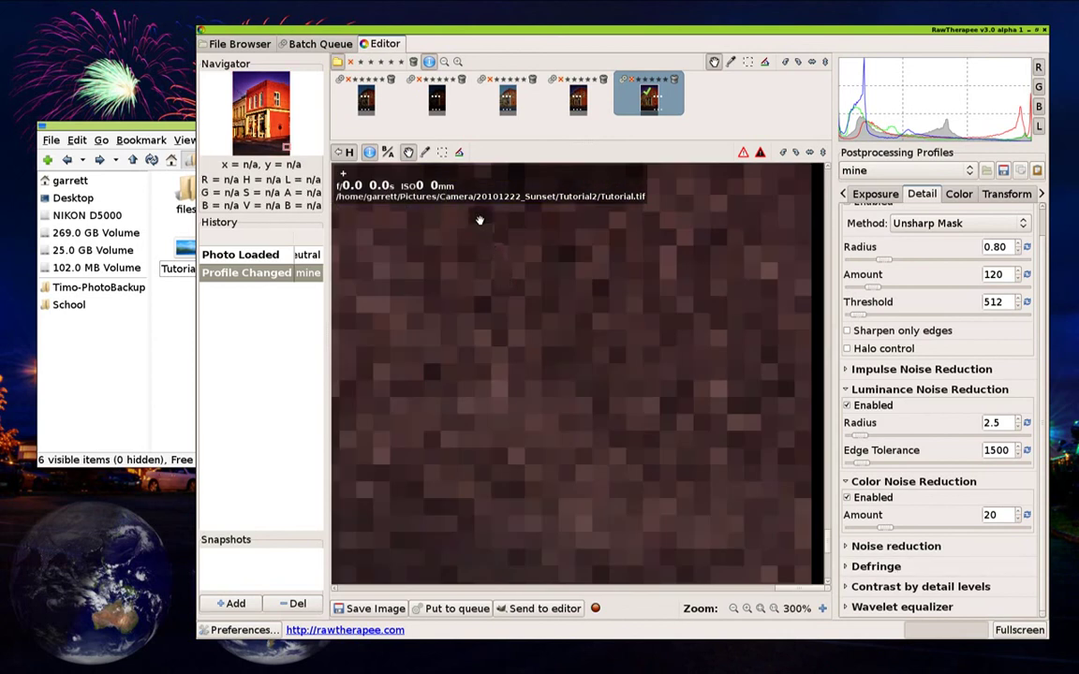
scroll(534, 332, "down", 1)
scroll(531, 334, "down", 1)
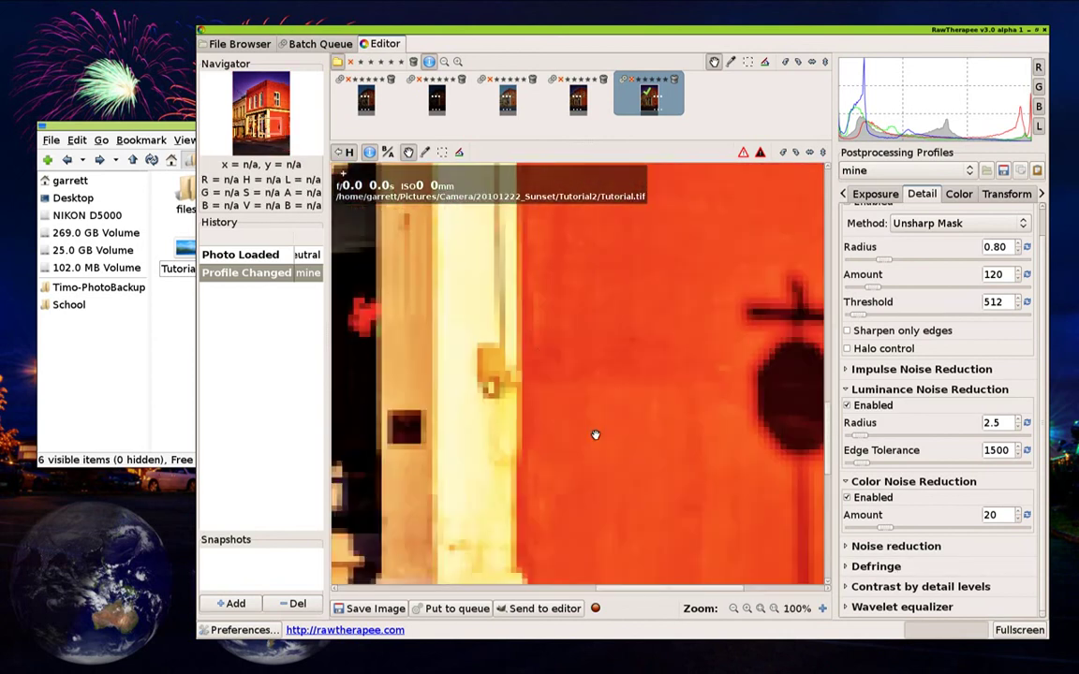
left_click_drag(607, 411, 535, 389)
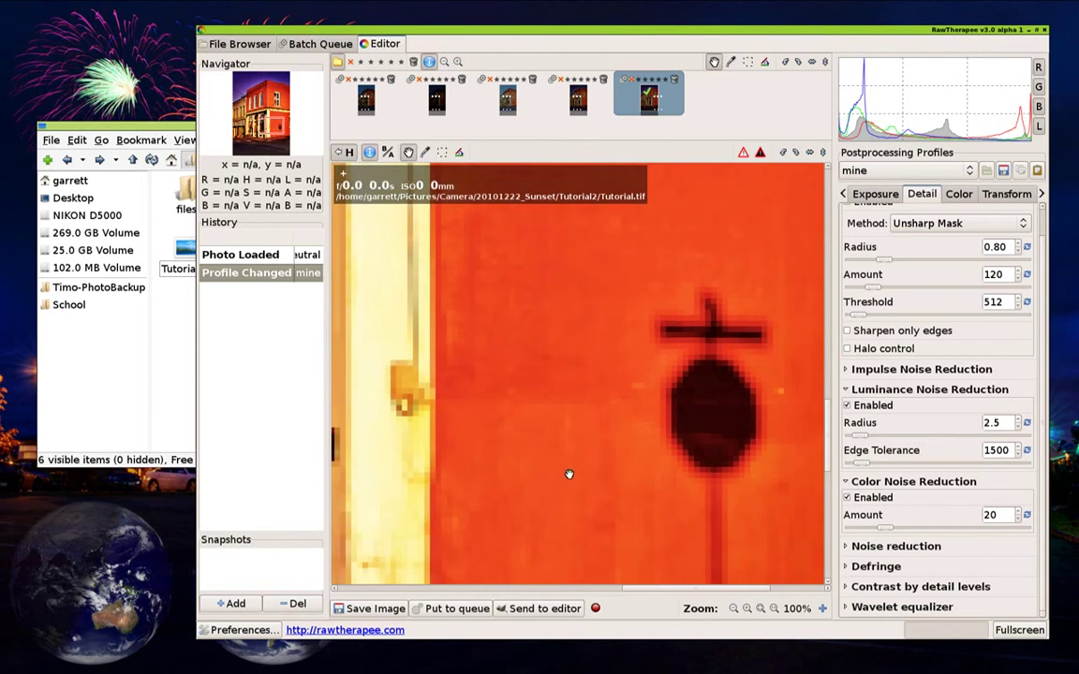
scroll(565, 464, "up", 3)
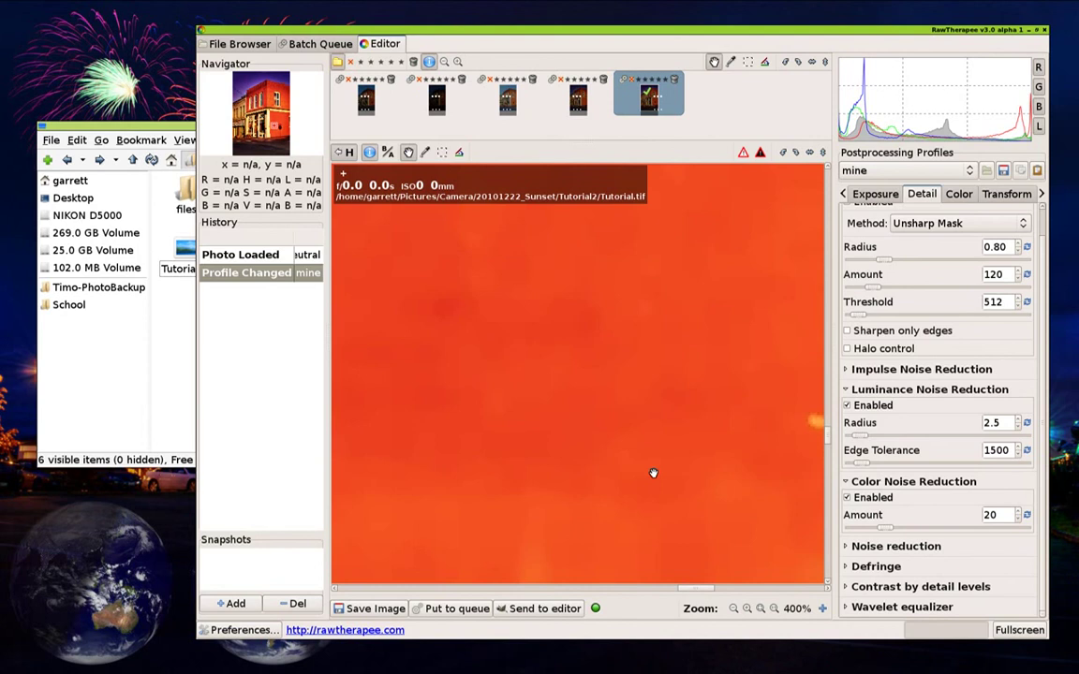
- Toggle Luminance Noise Reduction off to compare, fit the view, and cancel Save Image
left_click(901, 404)
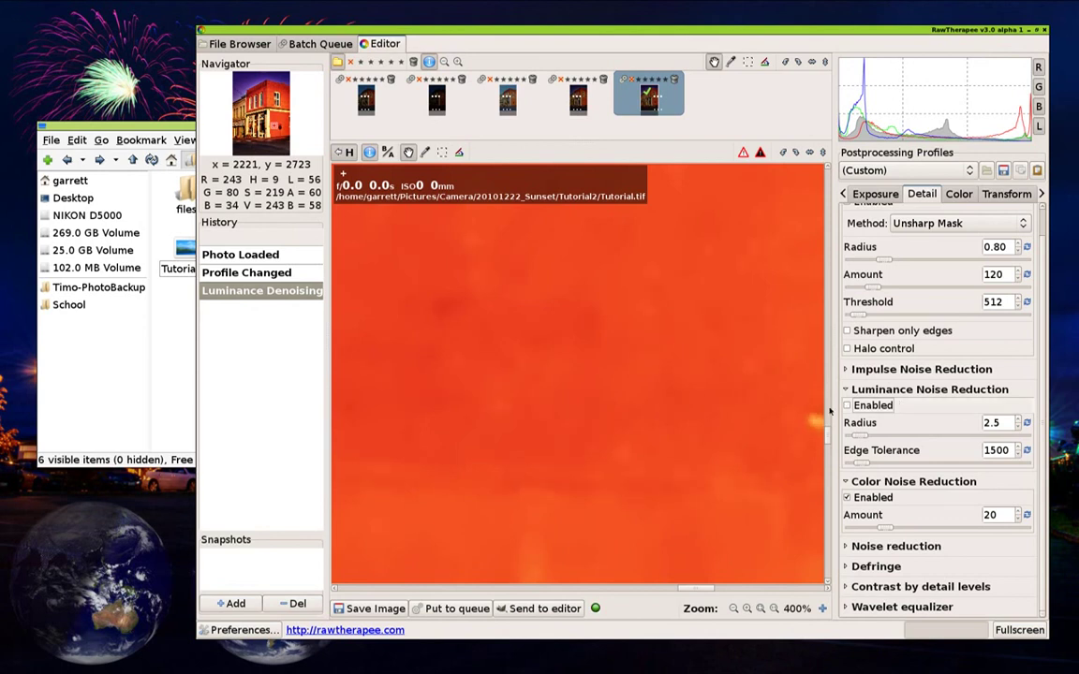
key("f")
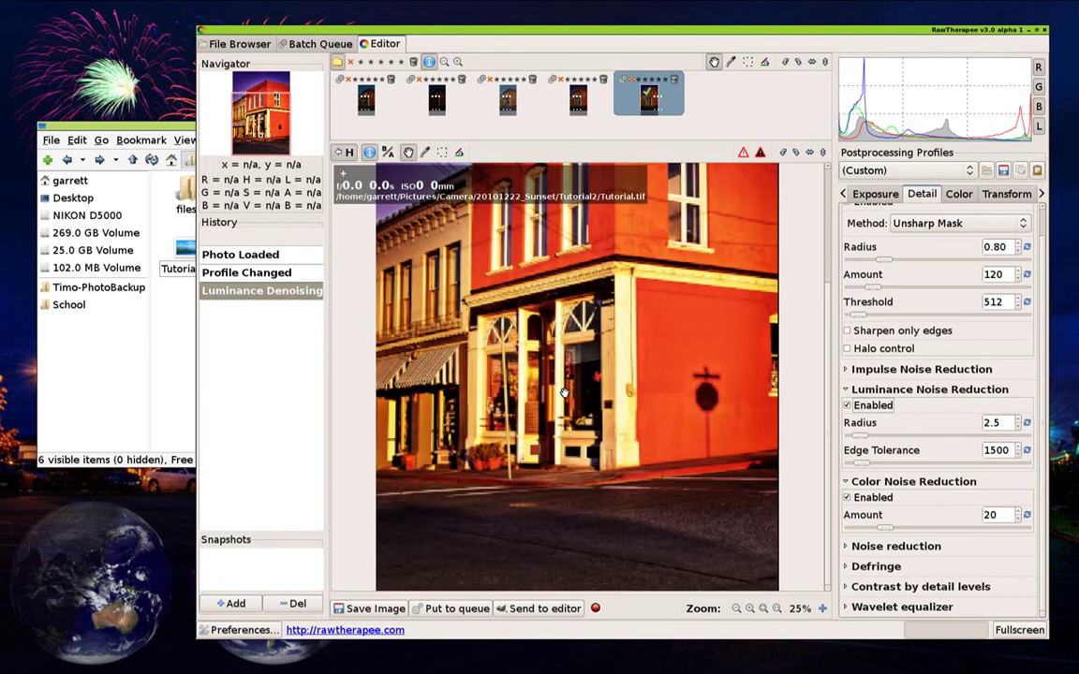
left_click(365, 608)
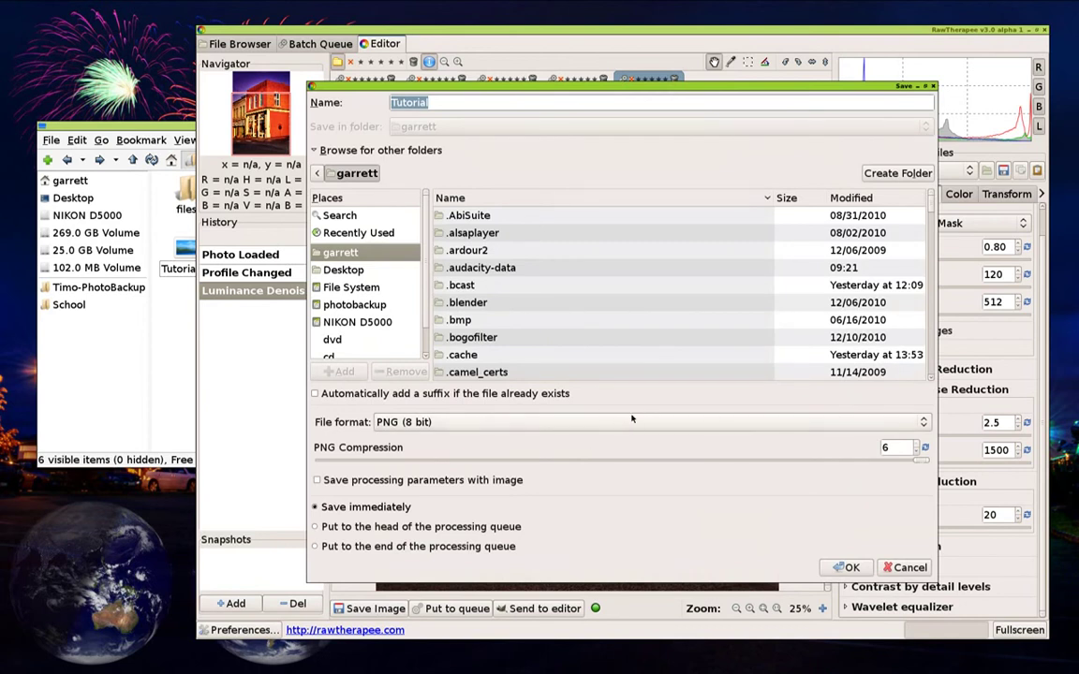
left_click(932, 86)
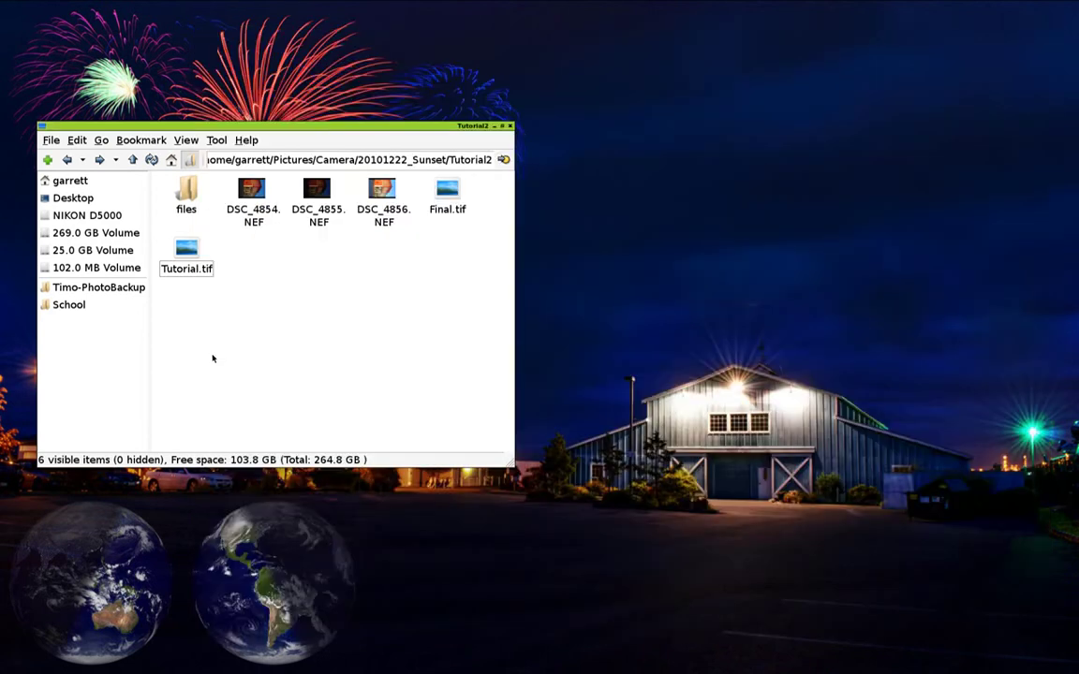
- Open Final.tif and Tutorial.tif in GPicView side by side for comparison
left_click(454, 202)
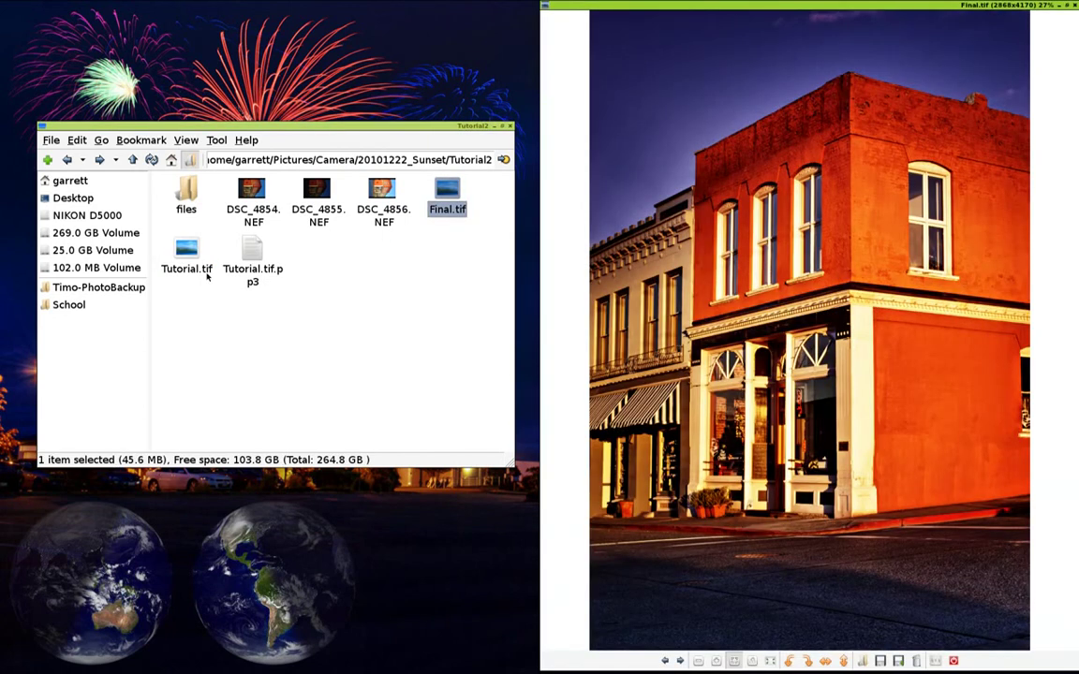
double_click(186, 251)
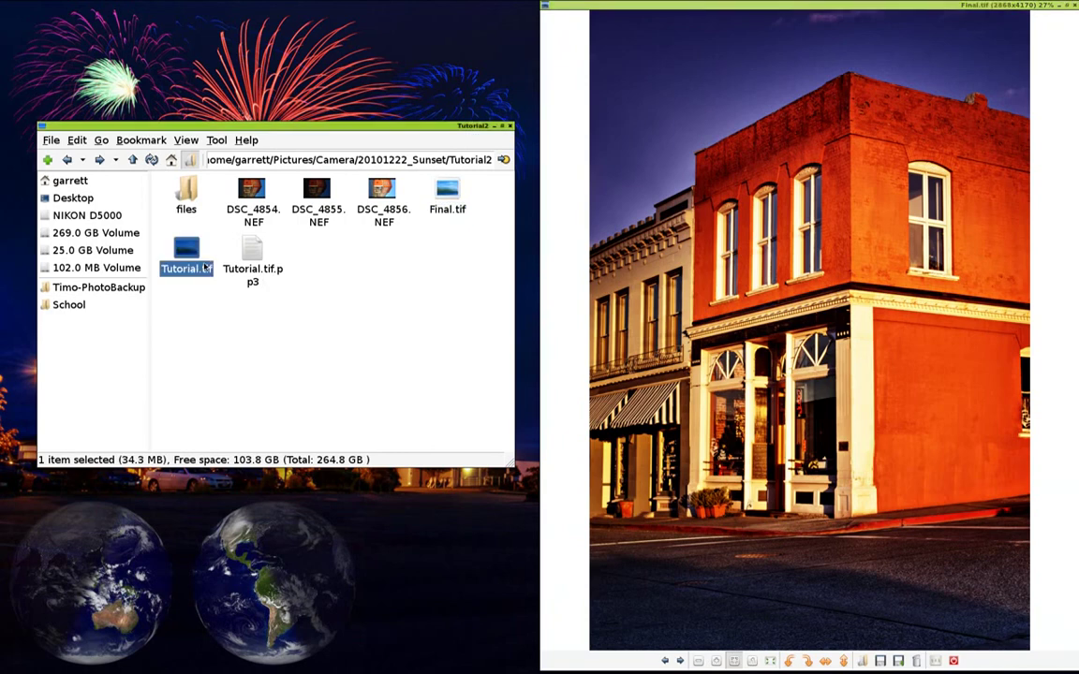
left_click(562, 137)
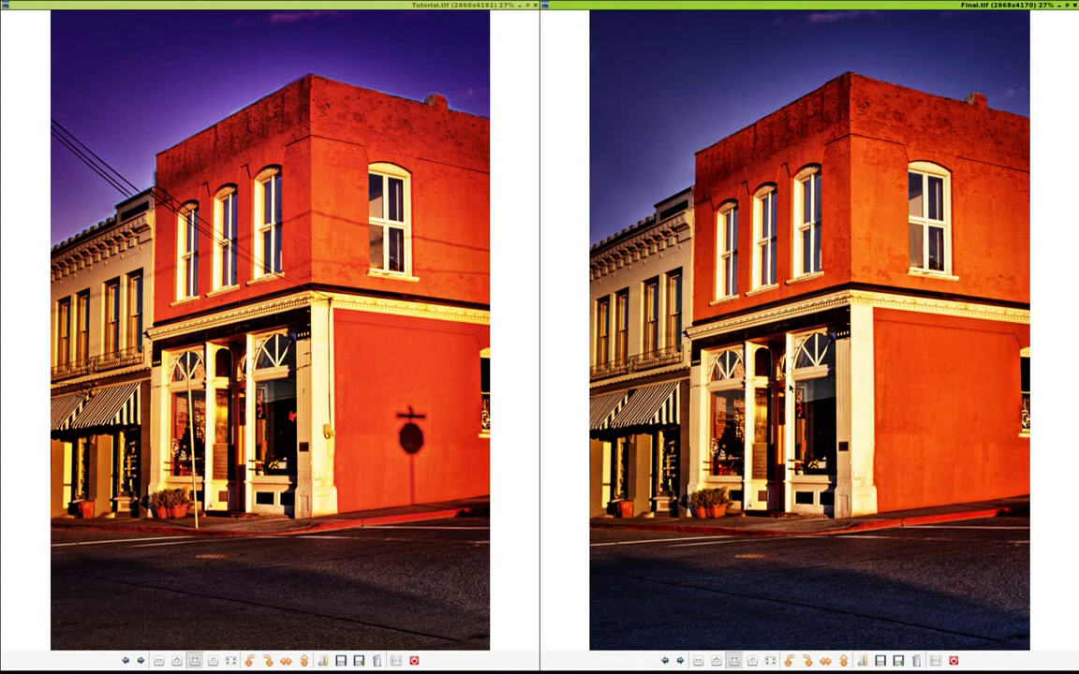
left_click(343, 362)
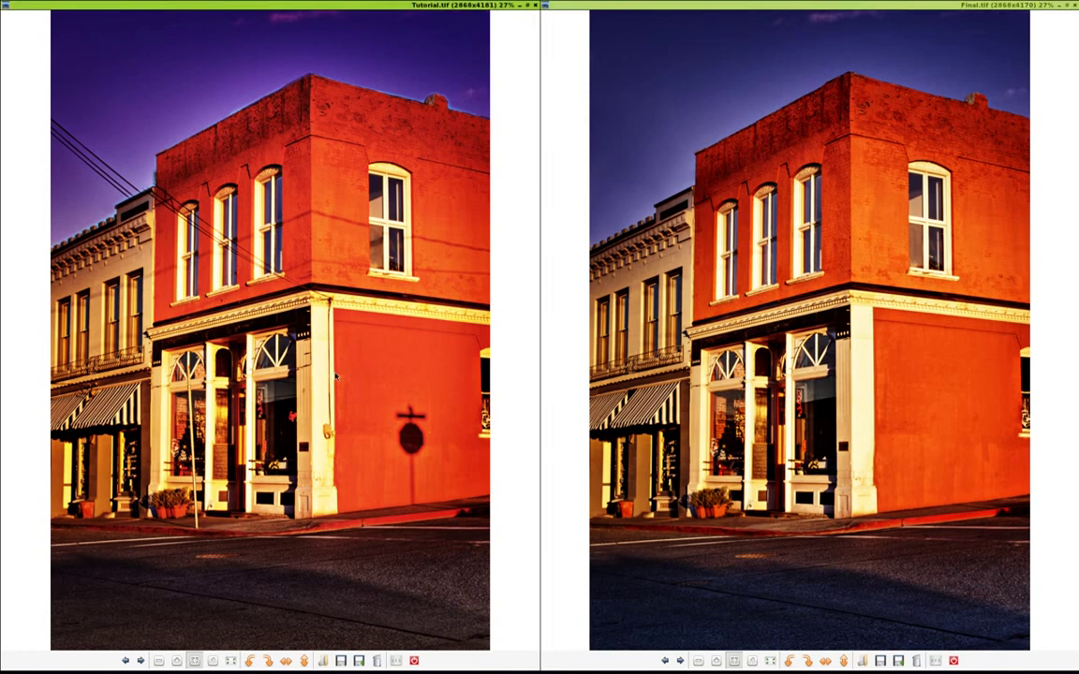